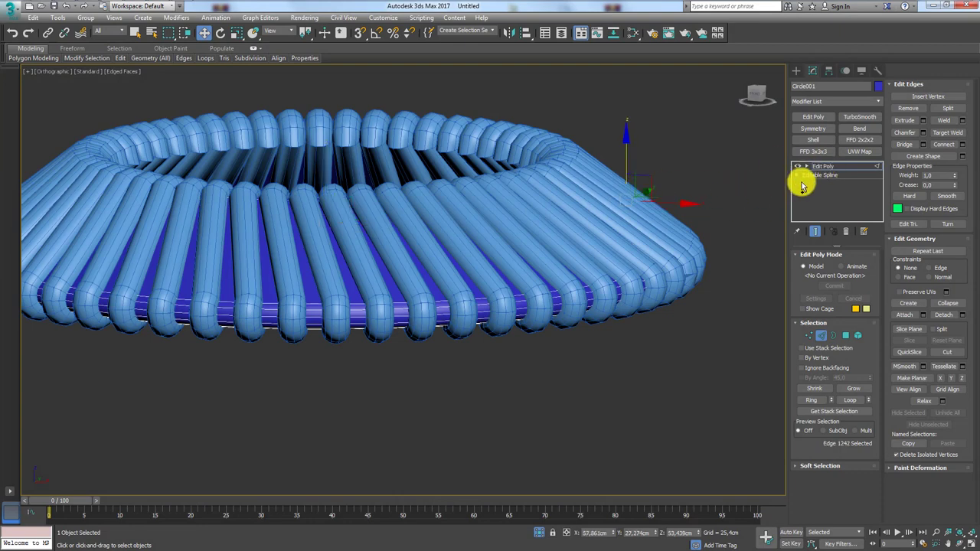
- Leave edge mode, select the Shape006 strands and set their render thickness to 1.0 cm
{"action": "left_click", "coordinate": [808, 167]}
{"action": "left_click", "coordinate": [614, 199]}
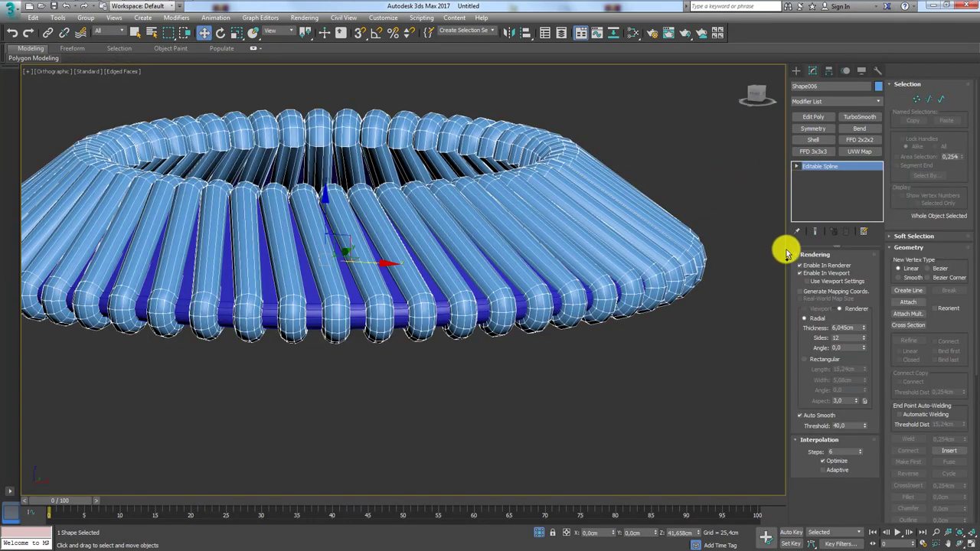
{"action": "mouse_move", "coordinate": [861, 331]}
{"action": "left_mouse_down"}
{"action": "mouse_move", "coordinate": [857, 376]}
{"action": "mouse_move", "coordinate": [858, 328]}
{"action": "left_mouse_up"}
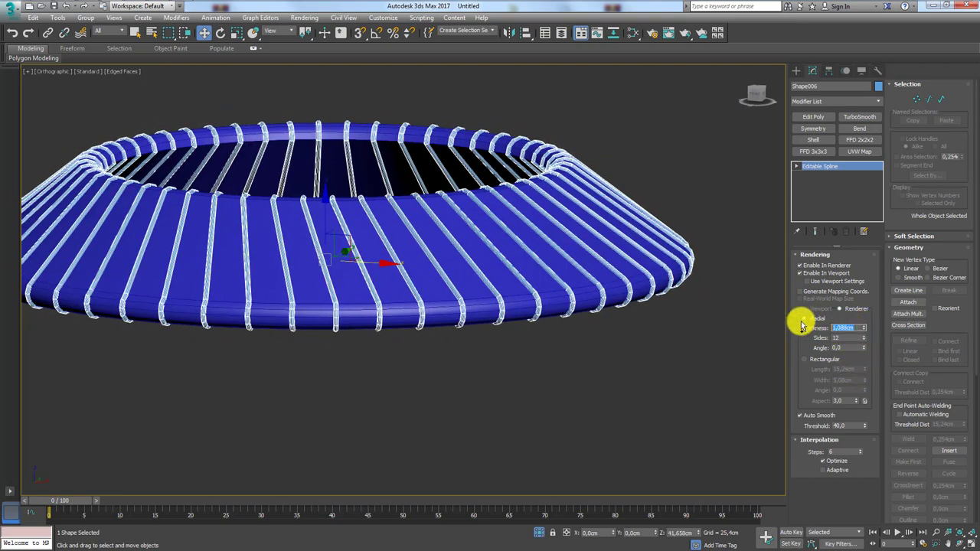
{"action": "type", "text": "1"}
{"action": "key", "text": "Return"}
- Delete Circle001's Edit Poly modifier, then try a vertex move on the ring and undo it
{"action": "left_click", "coordinate": [813, 116]}
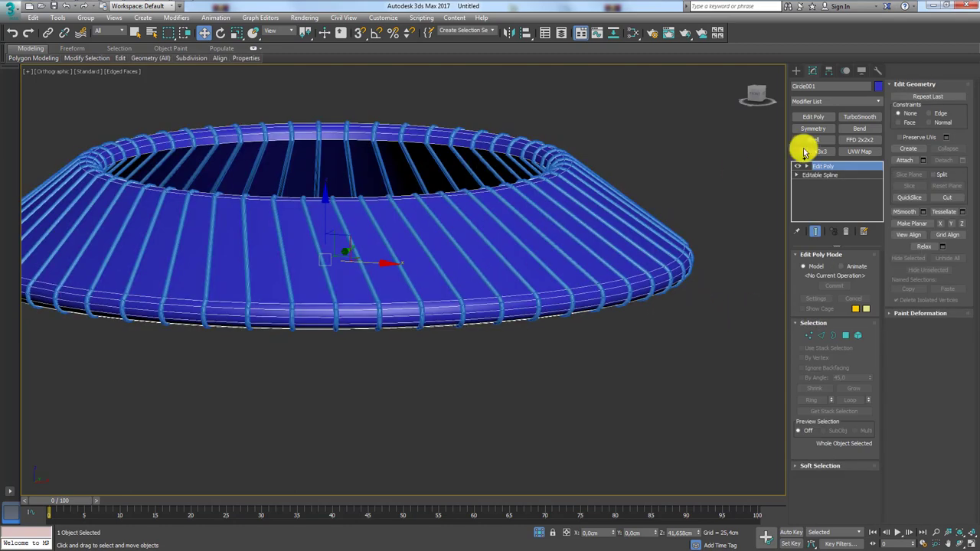
{"action": "left_click", "coordinate": [847, 231]}
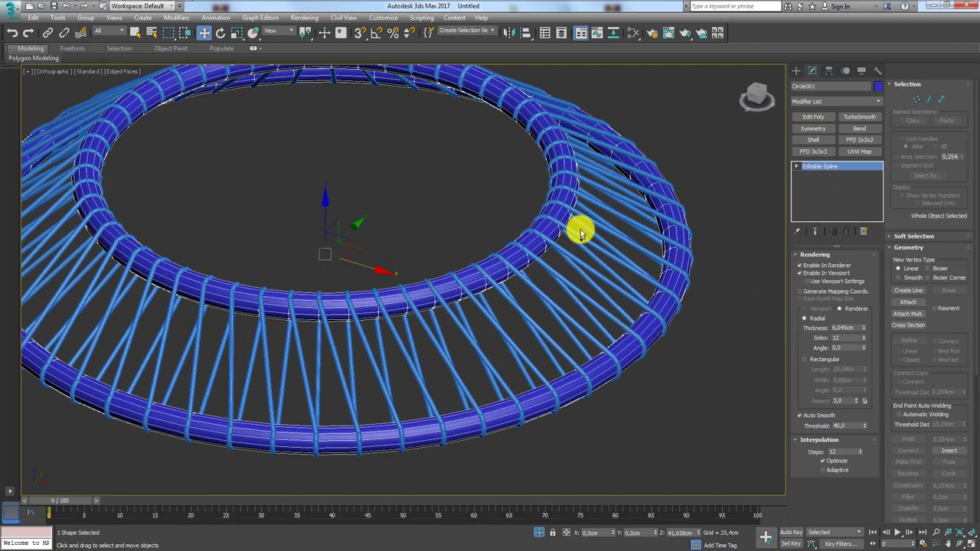
{"action": "left_click", "coordinate": [917, 102]}
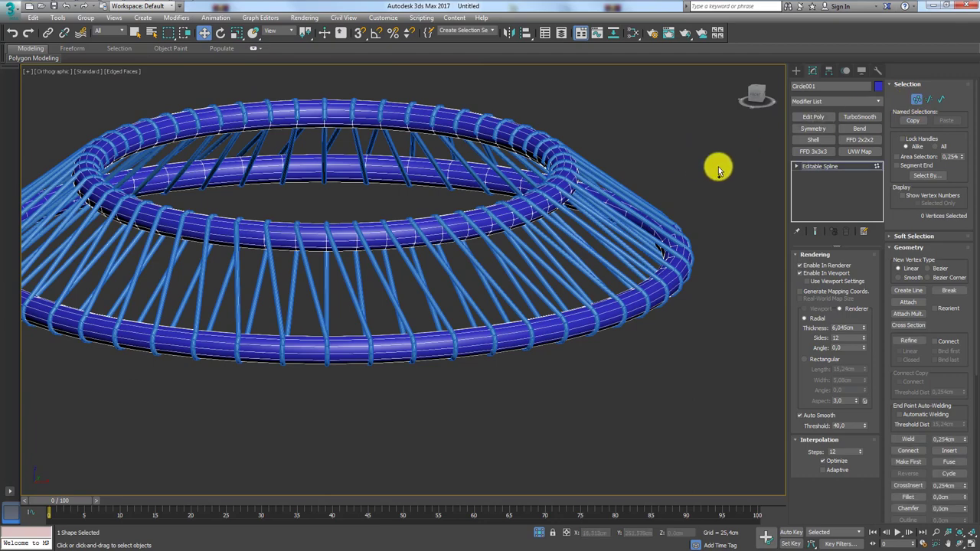
{"action": "left_click", "coordinate": [658, 279]}
{"action": "scroll", "coordinate": [636, 268], "scroll_direction": "down", "scroll_amount": 5}
{"action": "left_click_drag", "start_coordinate": [655, 218], "coordinate": [621, 26]}
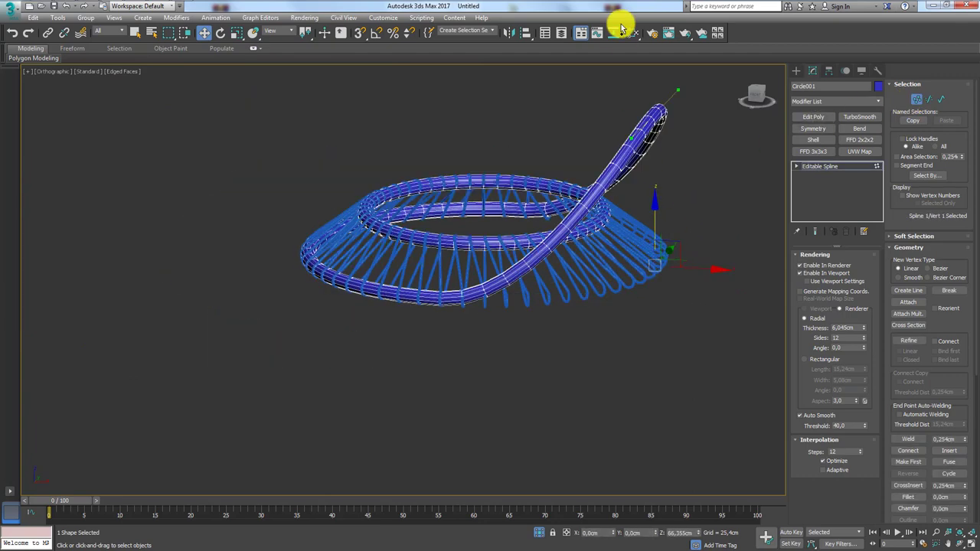
{"action": "key", "text": "ctrl+z"}
- Exit isolation to show the chair around the ring, then select Shape006
{"action": "left_click", "coordinate": [816, 169]}
{"action": "mouse_move", "coordinate": [651, 253]}
{"action": "middle_mouse_down", "text": "alt"}
{"action": "mouse_move", "coordinate": [641, 233]}
{"action": "mouse_move", "coordinate": [641, 308]}
{"action": "mouse_move", "coordinate": [569, 202]}
{"action": "mouse_move", "coordinate": [587, 212]}
{"action": "middle_mouse_up", "text": "alt"}
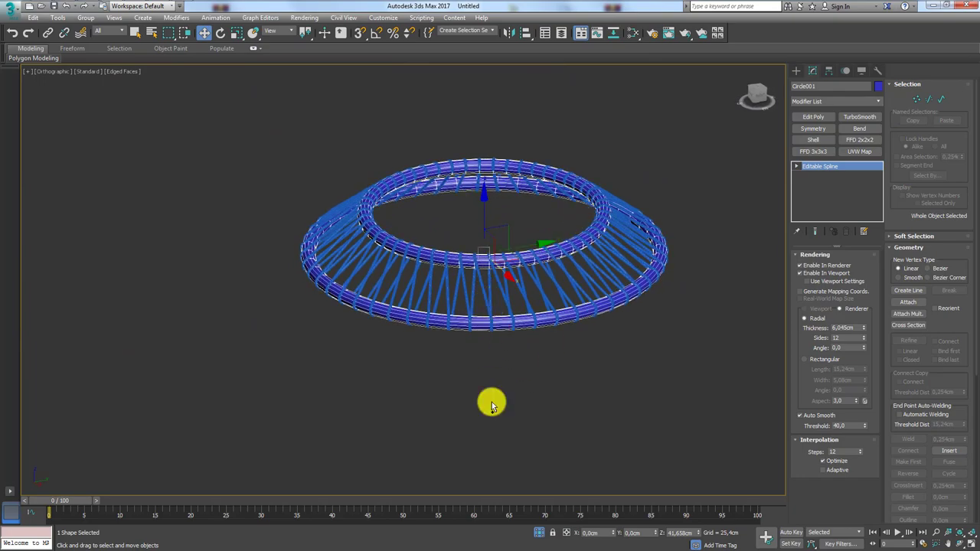
{"action": "left_click", "coordinate": [540, 534]}
{"action": "mouse_move", "coordinate": [521, 350]}
{"action": "middle_mouse_down", "text": "alt"}
{"action": "mouse_move", "coordinate": [503, 344]}
{"action": "mouse_move", "coordinate": [553, 328]}
{"action": "mouse_move", "coordinate": [546, 372]}
{"action": "mouse_move", "coordinate": [464, 357]}
{"action": "mouse_move", "coordinate": [499, 319]}
{"action": "middle_mouse_up", "text": "alt"}
{"action": "scroll", "coordinate": [644, 274], "scroll_direction": "up", "scroll_amount": 3}
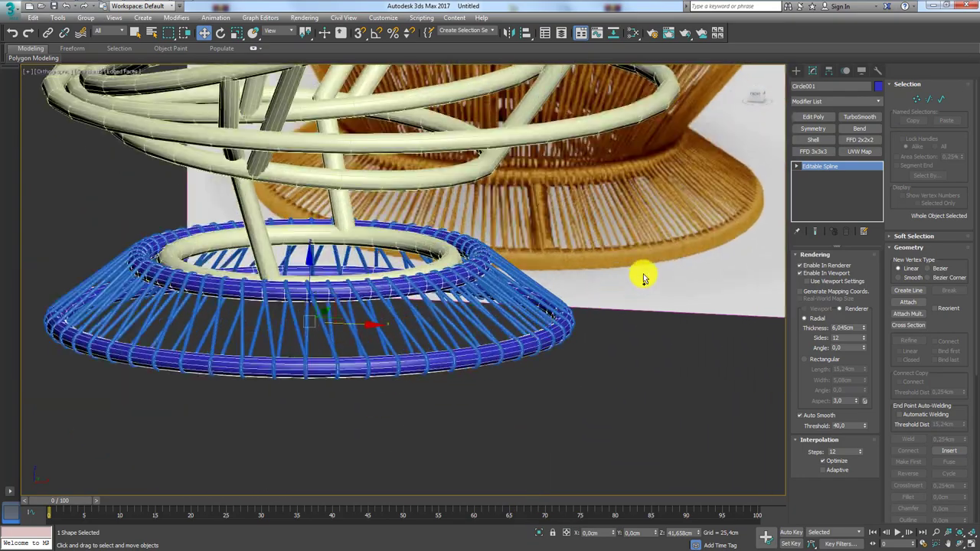
{"action": "scroll", "coordinate": [555, 297], "scroll_direction": "up", "scroll_amount": 3}
{"action": "middle_click_drag", "start_coordinate": [555, 298], "coordinate": [529, 253], "text": "alt"}
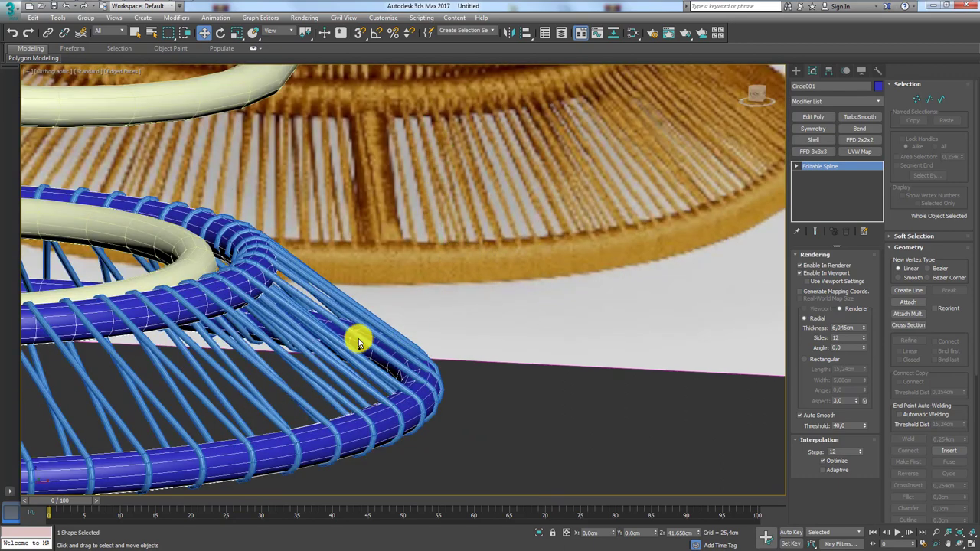
{"action": "middle_click_drag", "start_coordinate": [358, 339], "coordinate": [609, 275], "text": "alt"}
{"action": "mouse_move", "coordinate": [570, 346]}
{"action": "middle_mouse_down", "text": "alt"}
{"action": "mouse_move", "coordinate": [626, 265]}
{"action": "mouse_move", "coordinate": [516, 319]}
{"action": "middle_mouse_up", "text": "alt"}
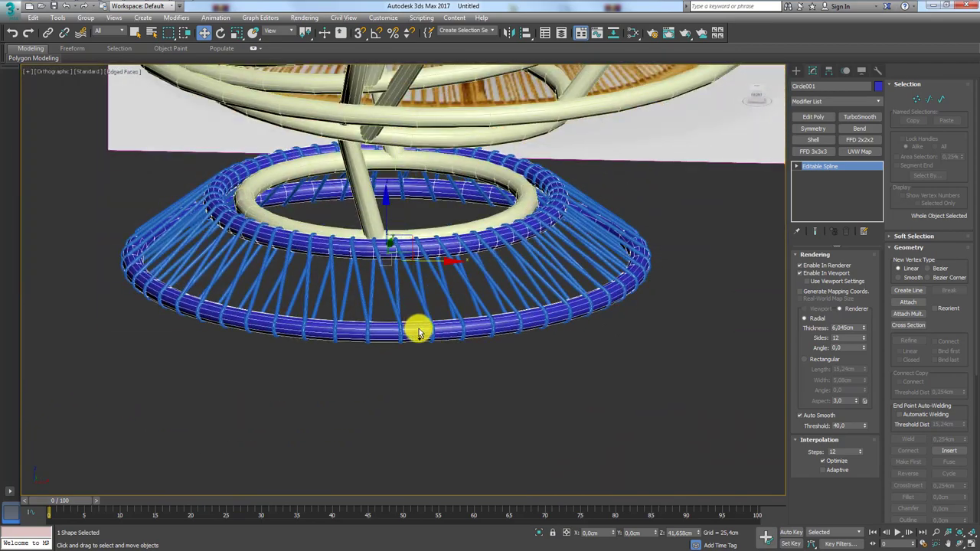
{"action": "scroll", "coordinate": [419, 331], "scroll_direction": "up", "scroll_amount": 2}
{"action": "left_click", "coordinate": [421, 291]}
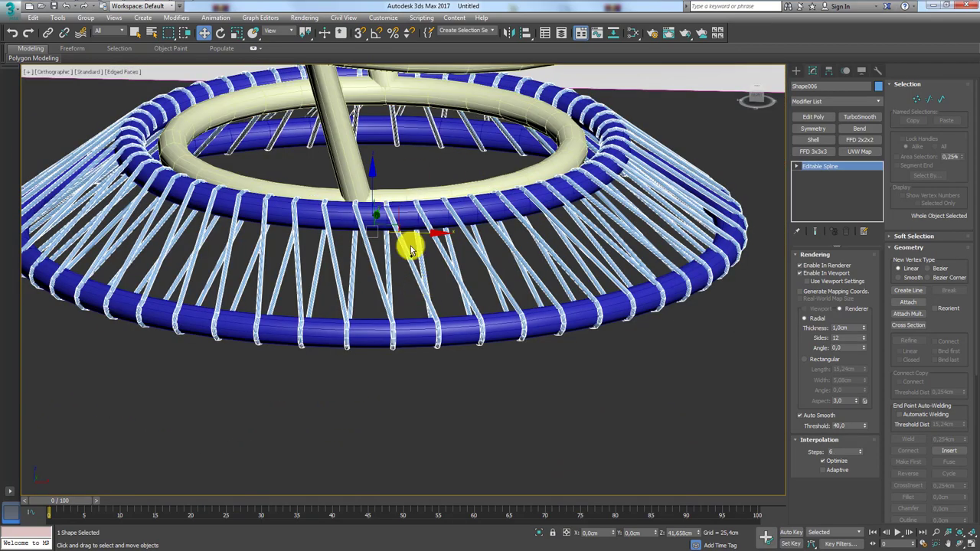
- Delete Shape006, give Circle001 22 interpolation steps, and add Edit Poly at Edge level
{"action": "key", "text": "Delete"}
{"action": "left_click", "coordinate": [563, 210]}
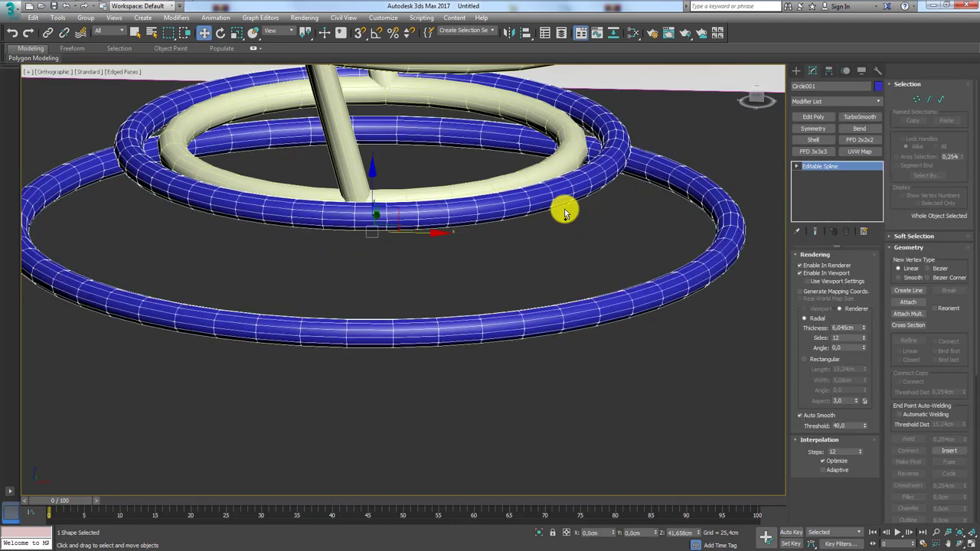
{"action": "left_click", "coordinate": [863, 452]}
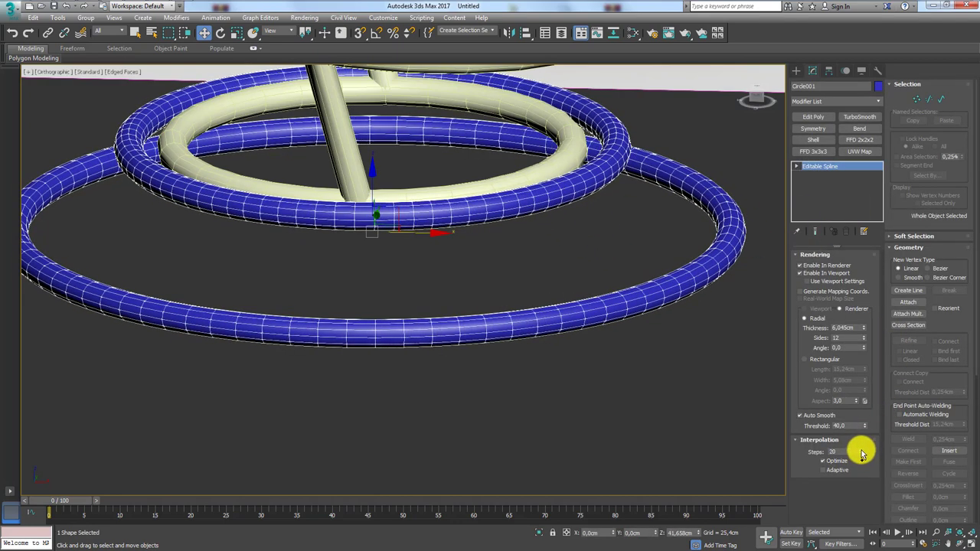
{"action": "left_click", "coordinate": [863, 451]}
{"action": "left_click", "coordinate": [863, 452]}
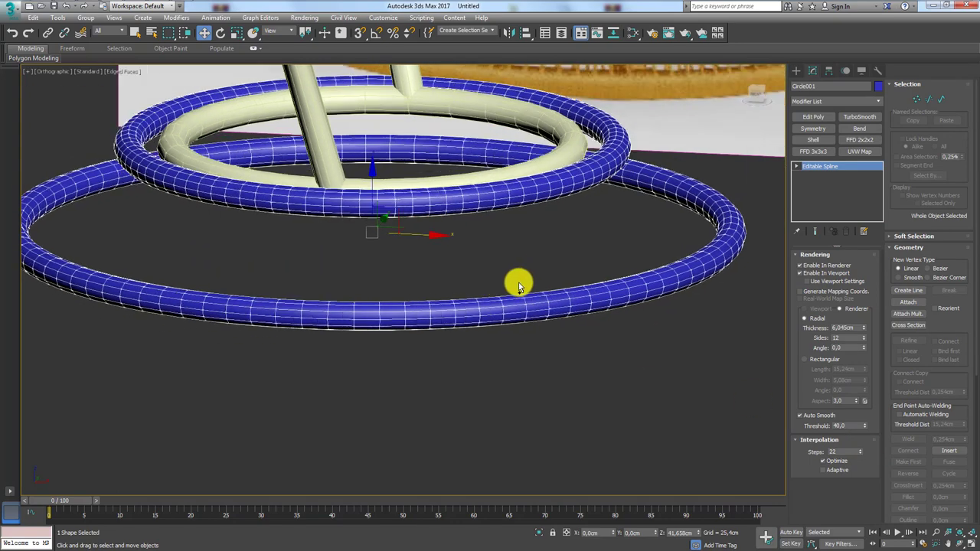
{"action": "left_click", "coordinate": [813, 119]}
{"action": "left_click", "coordinate": [824, 336]}
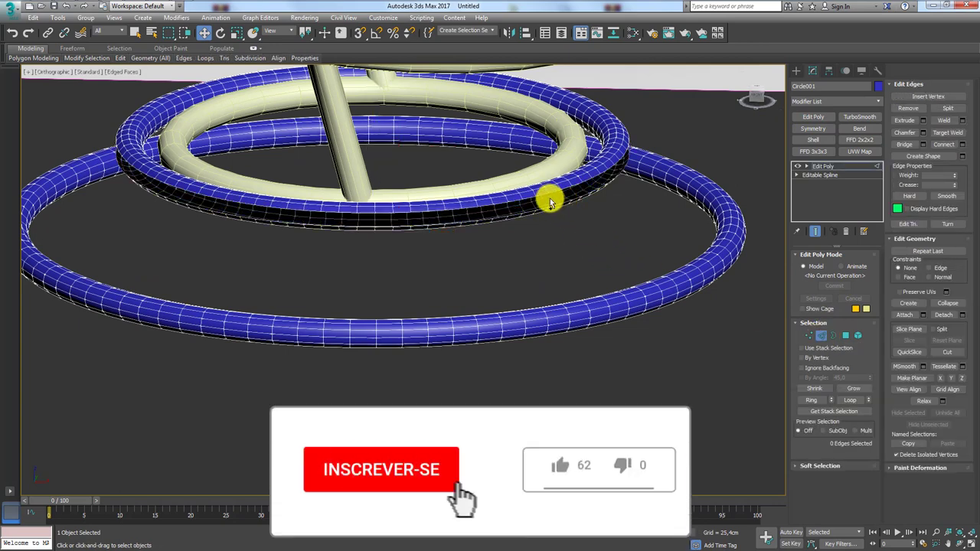
- Delete edge loops and the thin face band along the lower ring tube
{"action": "scroll", "coordinate": [545, 199], "scroll_direction": "up", "scroll_amount": 2}
{"action": "scroll", "coordinate": [566, 216], "scroll_direction": "up", "scroll_amount": 1}
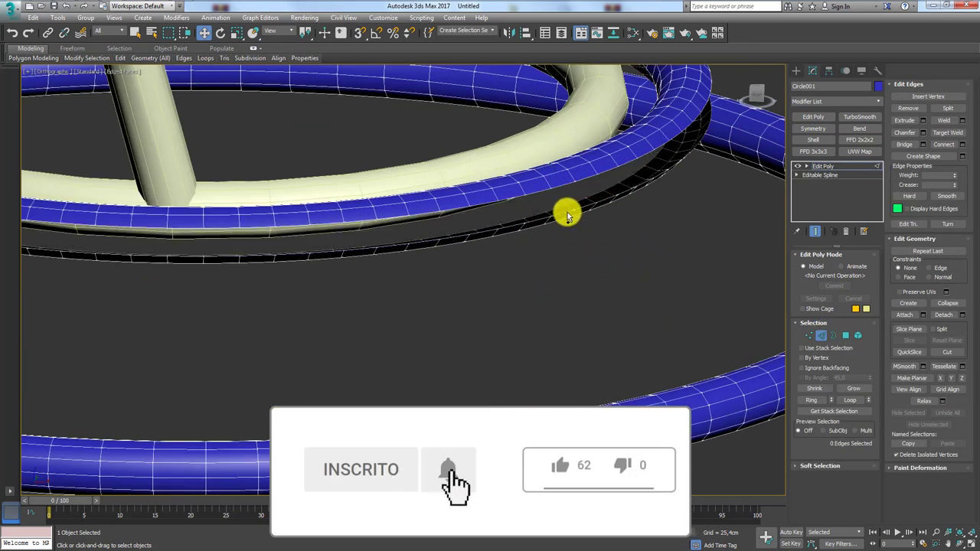
{"action": "left_click", "coordinate": [566, 215]}
{"action": "left_click", "coordinate": [687, 406]}
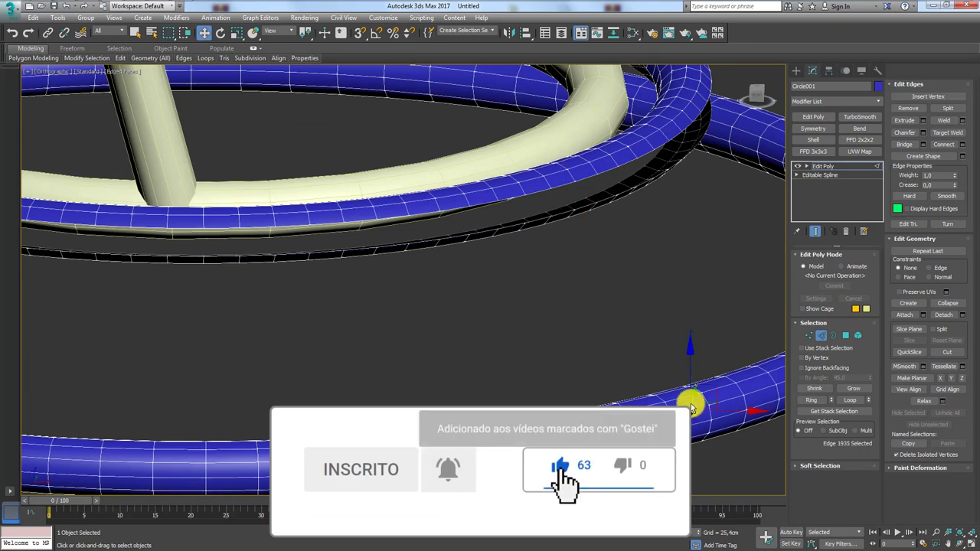
{"action": "middle_click_drag", "start_coordinate": [678, 406], "coordinate": [640, 358], "text": "alt"}
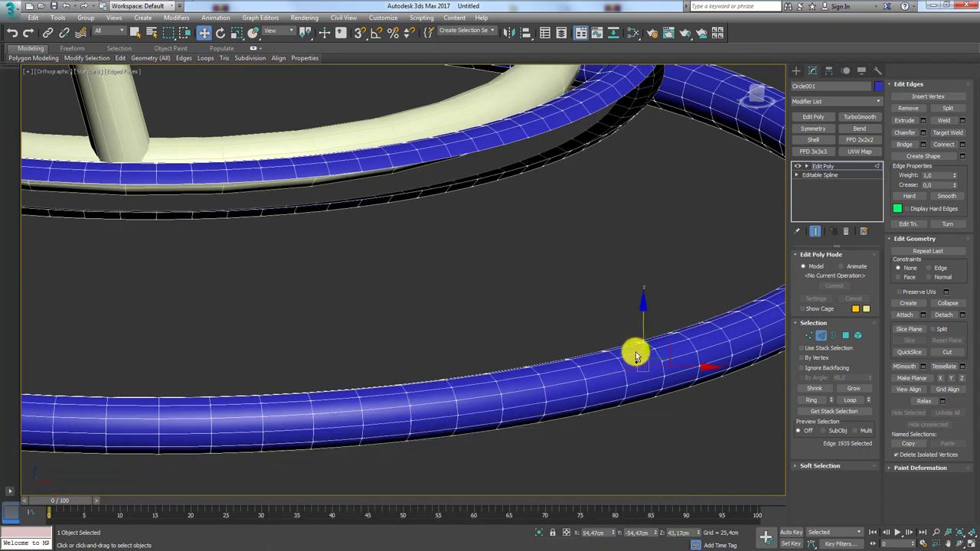
{"action": "double_click", "coordinate": [637, 357]}
{"action": "key", "text": "Delete"}
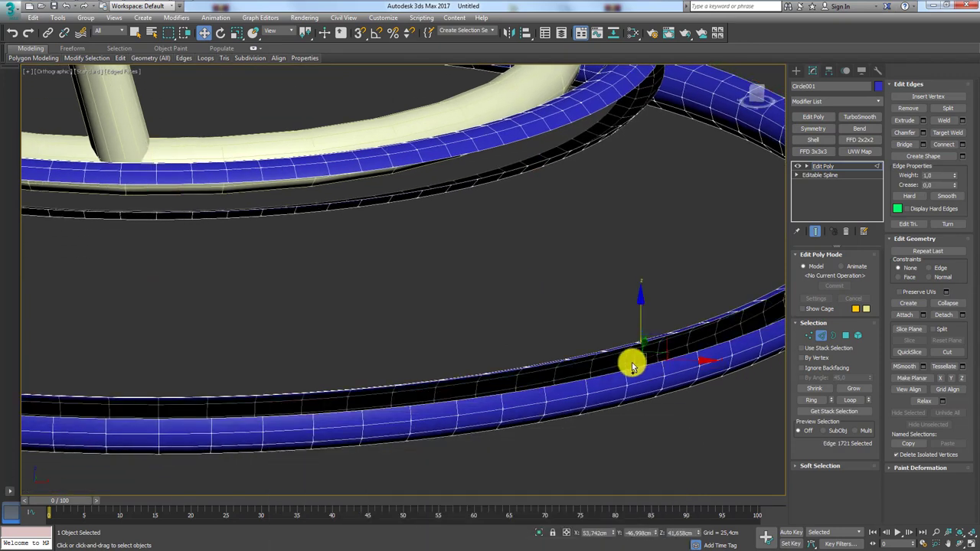
{"action": "key", "text": "Delete"}
{"action": "double_click", "coordinate": [635, 348]}
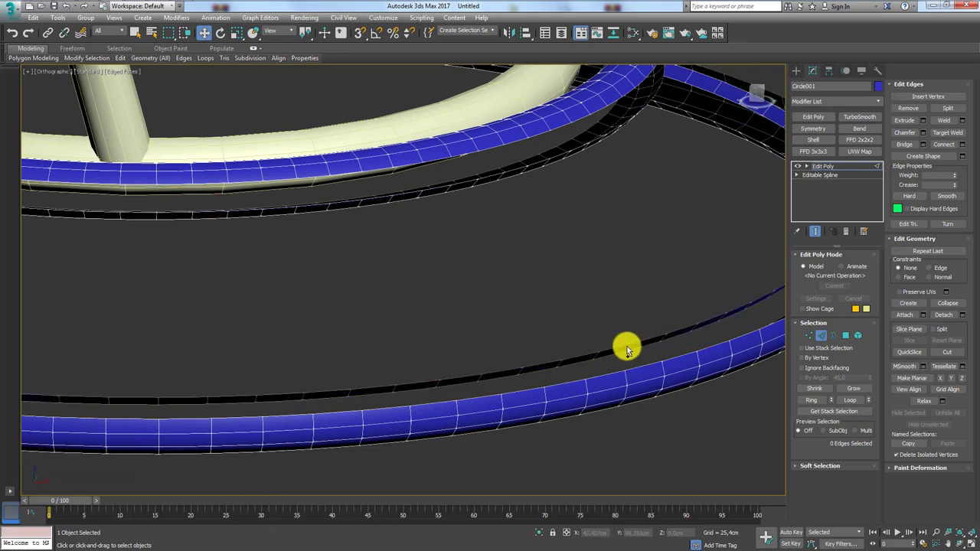
{"action": "key", "text": "Delete"}
- Delete edge loops along the upper ring tube, then go to Border level
{"action": "double_click", "coordinate": [535, 169]}
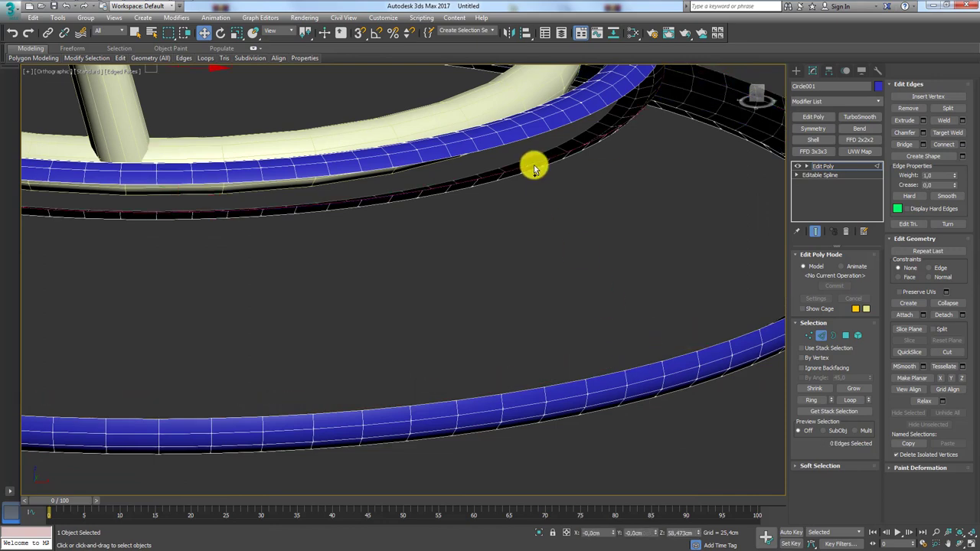
{"action": "double_click", "coordinate": [534, 168]}
{"action": "key", "text": "Delete"}
{"action": "scroll", "coordinate": [556, 194], "scroll_direction": "down", "scroll_amount": 3}
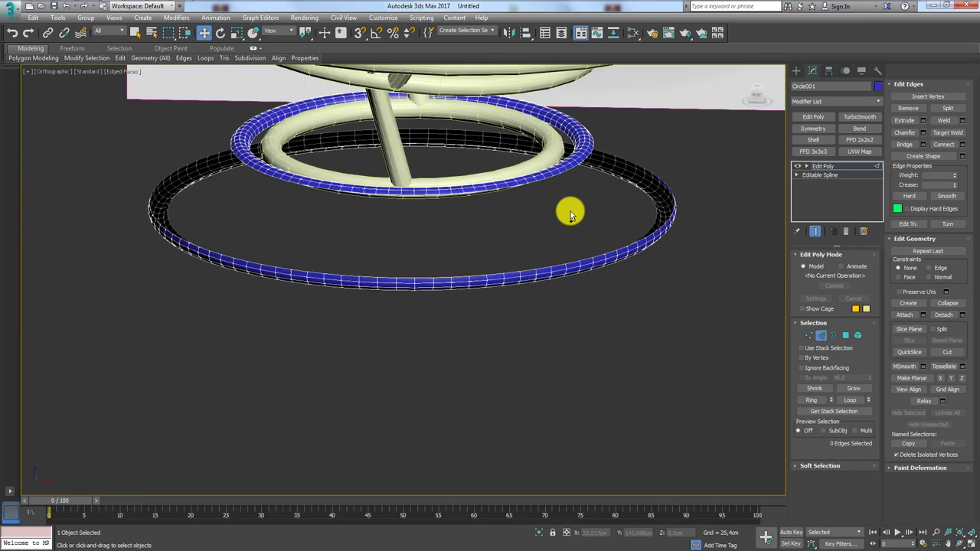
{"action": "scroll", "coordinate": [569, 213], "scroll_direction": "down", "scroll_amount": 3}
{"action": "scroll", "coordinate": [601, 172], "scroll_direction": "up", "scroll_amount": 2}
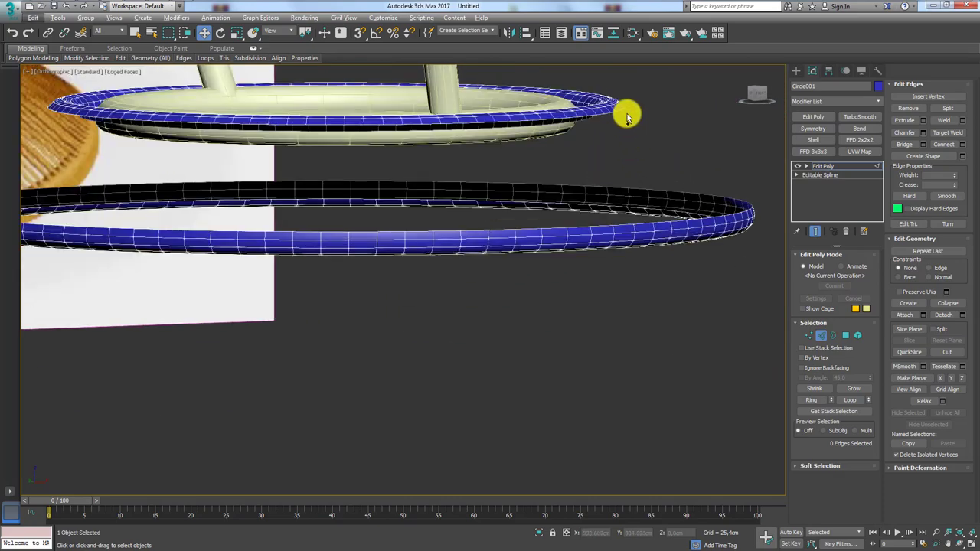
{"action": "scroll", "coordinate": [622, 122], "scroll_direction": "up", "scroll_amount": 2}
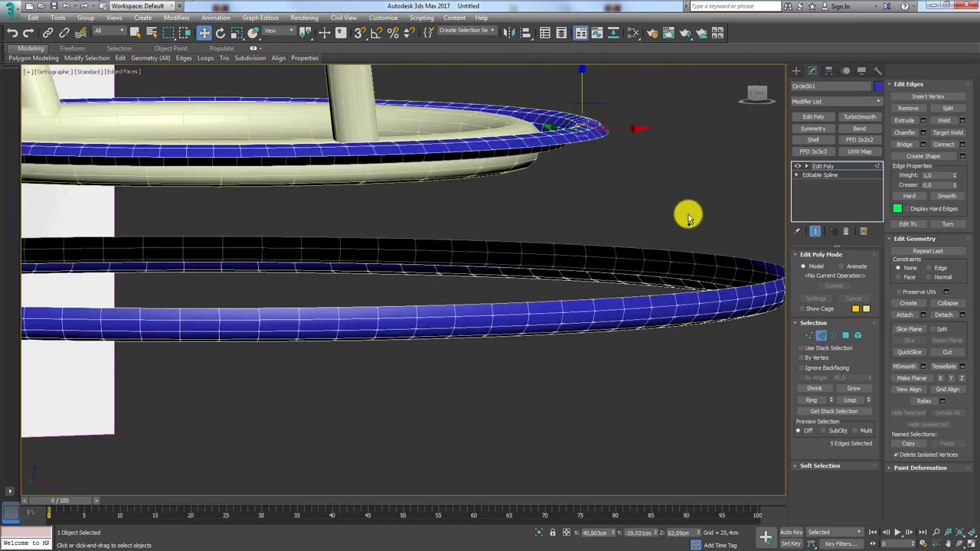
{"action": "left_click", "coordinate": [624, 161]}
{"action": "double_click", "coordinate": [602, 139]}
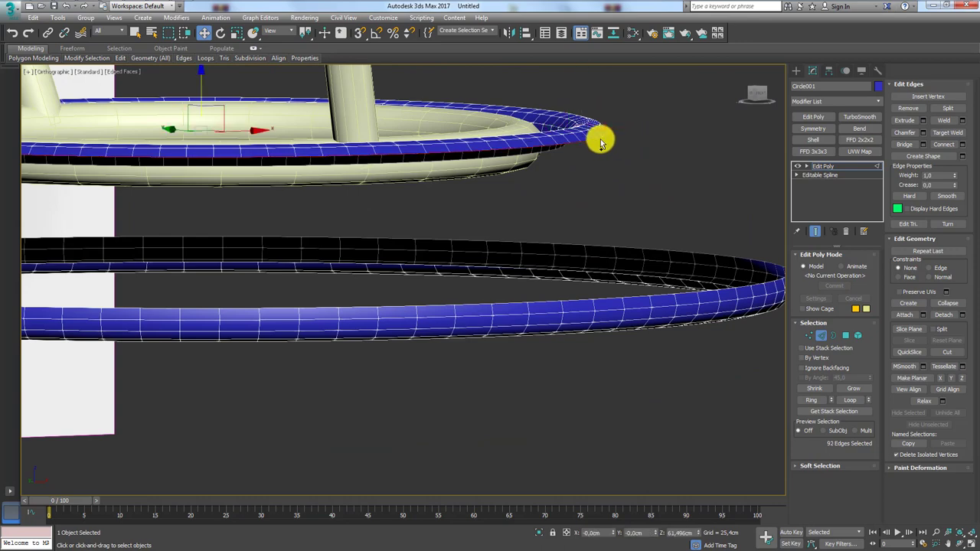
{"action": "left_click", "coordinate": [826, 340]}
{"action": "left_click", "coordinate": [826, 340]}
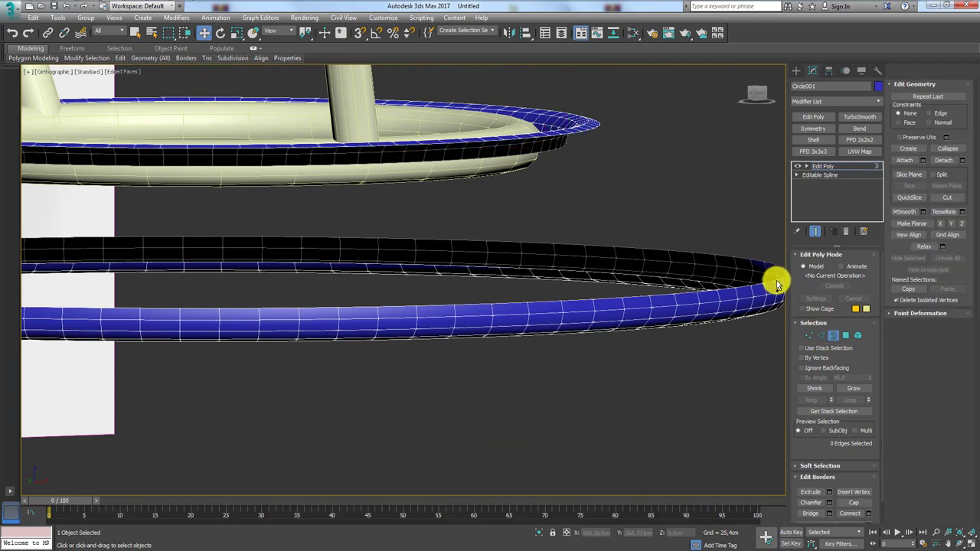
- Bridge the two rings' open borders with extra segments in the Bridge caddy
{"action": "left_click", "coordinate": [776, 283]}
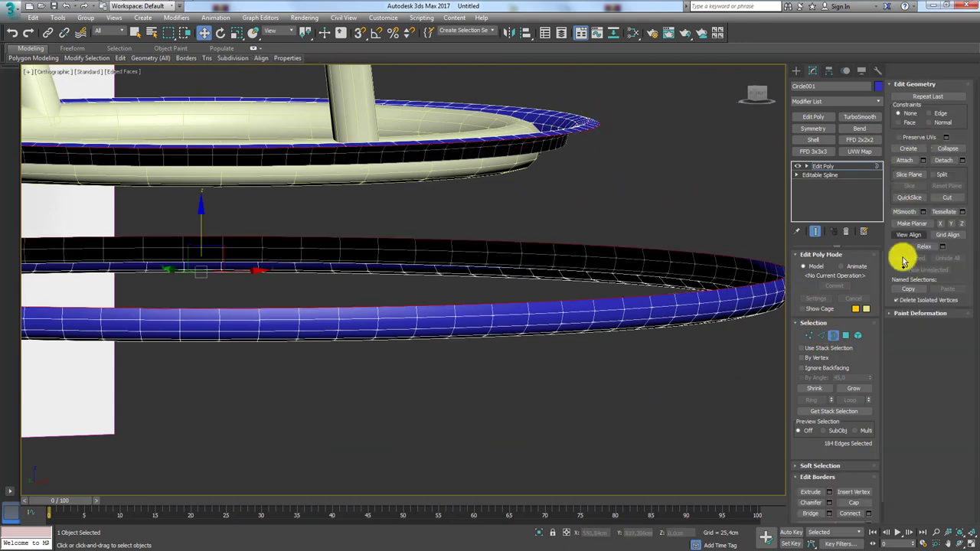
{"action": "left_click", "coordinate": [827, 514]}
{"action": "mouse_move", "coordinate": [700, 302]}
{"action": "middle_mouse_down", "text": "alt"}
{"action": "mouse_move", "coordinate": [687, 304]}
{"action": "mouse_move", "coordinate": [658, 352]}
{"action": "middle_mouse_up", "text": "alt"}
{"action": "middle_click_drag", "start_coordinate": [517, 397], "coordinate": [554, 372], "text": "alt"}
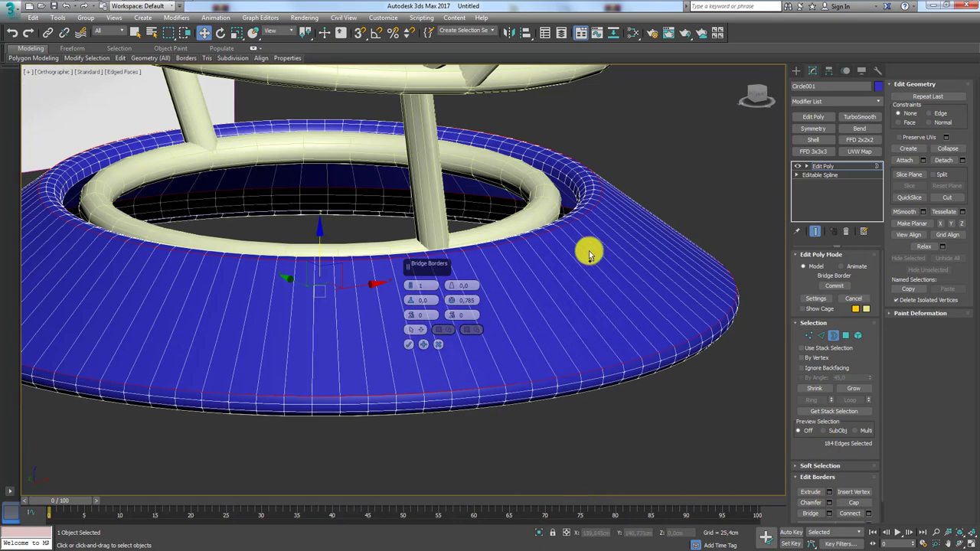
{"action": "mouse_move", "coordinate": [586, 252]}
{"action": "middle_mouse_down", "text": "alt"}
{"action": "mouse_move", "coordinate": [567, 258]}
{"action": "mouse_move", "coordinate": [589, 181]}
{"action": "middle_mouse_up", "text": "alt"}
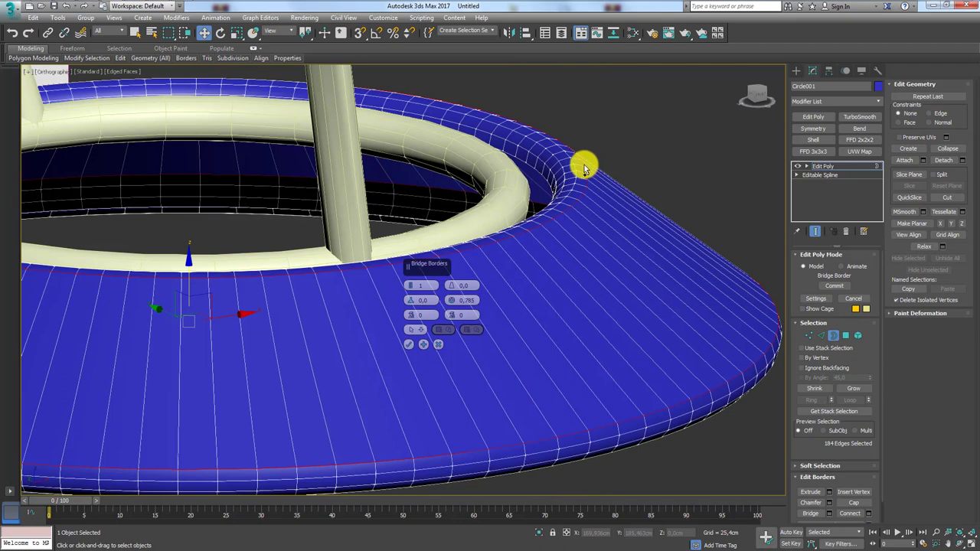
{"action": "mouse_move", "coordinate": [633, 194]}
{"action": "middle_mouse_down", "text": "alt"}
{"action": "mouse_move", "coordinate": [617, 284]}
{"action": "mouse_move", "coordinate": [580, 314]}
{"action": "middle_mouse_up", "text": "alt"}
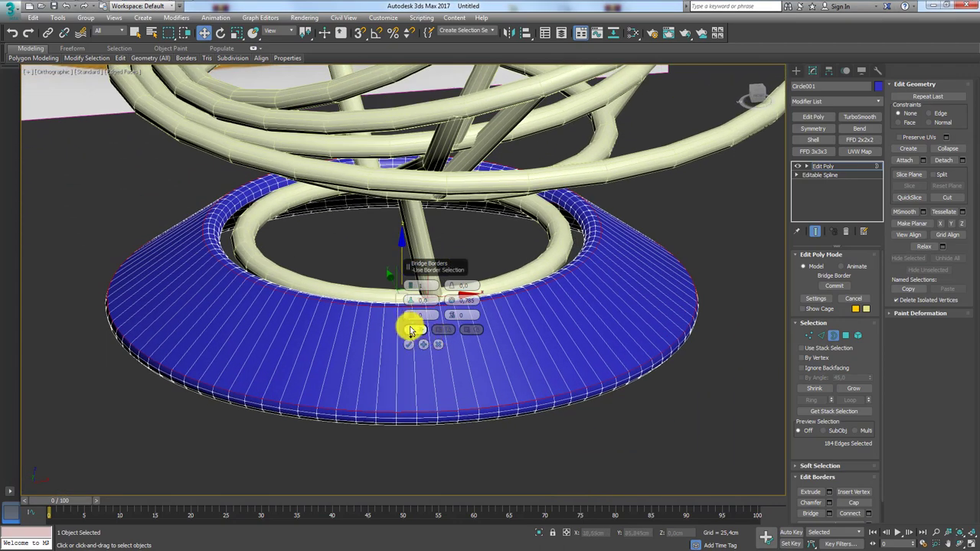
{"action": "left_click_drag", "start_coordinate": [411, 317], "coordinate": [411, 331]}
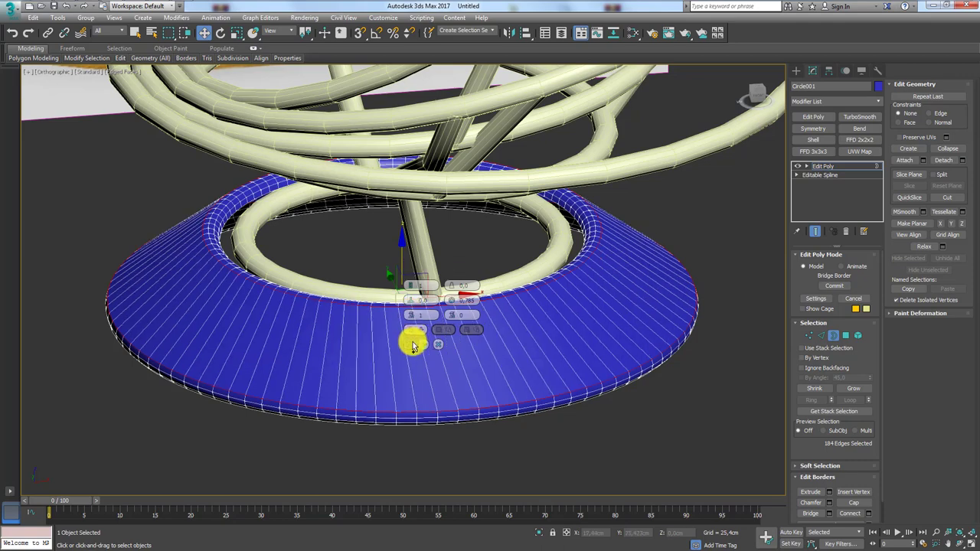
{"action": "left_click", "coordinate": [413, 333]}
{"action": "mouse_move", "coordinate": [571, 300]}
{"action": "middle_mouse_down", "text": "alt"}
{"action": "mouse_move", "coordinate": [591, 278]}
{"action": "mouse_move", "coordinate": [623, 273]}
{"action": "middle_mouse_up", "text": "alt"}
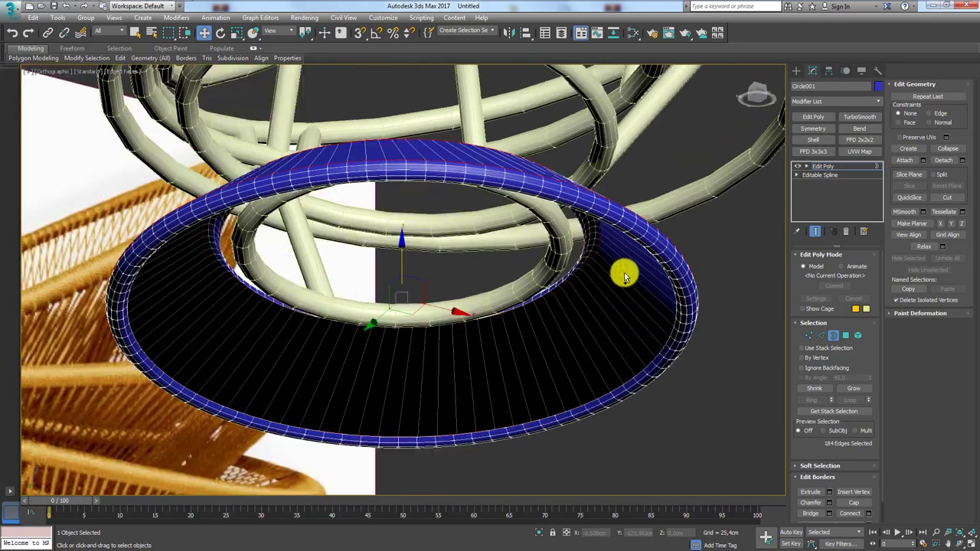
- Bridge the ring's lower inner rim border with faces
{"action": "left_click", "coordinate": [664, 347]}
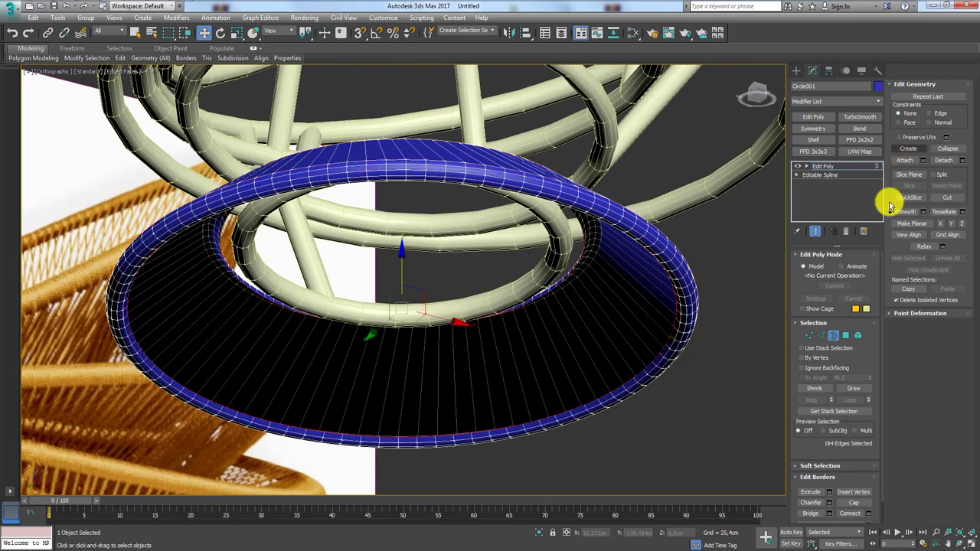
{"action": "left_click", "coordinate": [812, 514]}
{"action": "mouse_move", "coordinate": [672, 406]}
{"action": "middle_mouse_down", "text": "alt"}
{"action": "mouse_move", "coordinate": [630, 372]}
{"action": "mouse_move", "coordinate": [630, 426]}
{"action": "mouse_move", "coordinate": [609, 415]}
{"action": "mouse_move", "coordinate": [637, 297]}
{"action": "mouse_move", "coordinate": [595, 297]}
{"action": "mouse_move", "coordinate": [598, 261]}
{"action": "middle_mouse_up", "text": "alt"}
{"action": "scroll", "coordinate": [636, 297], "scroll_direction": "up", "scroll_amount": 3}
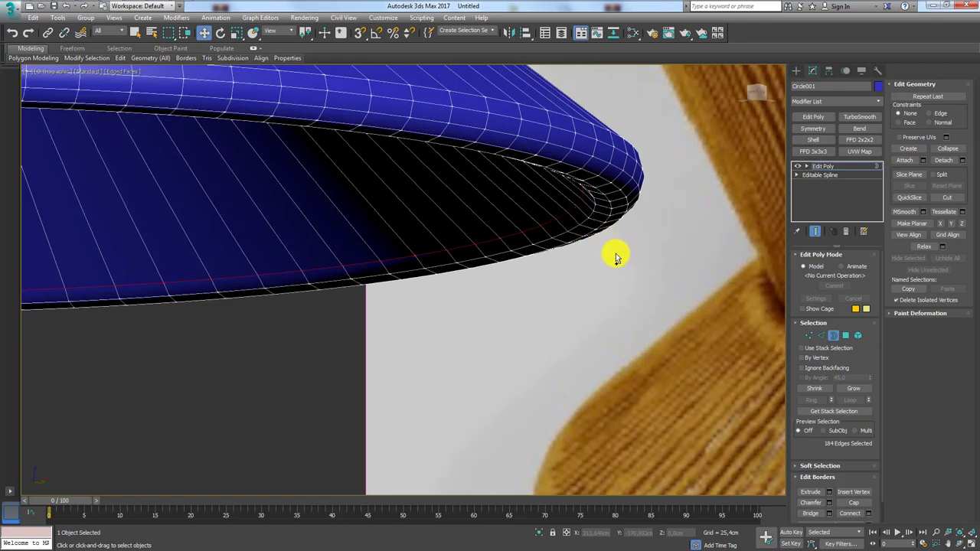
- Select two edge loops around the rim, then select both open borders at Border level
{"action": "left_click", "coordinate": [821, 337]}
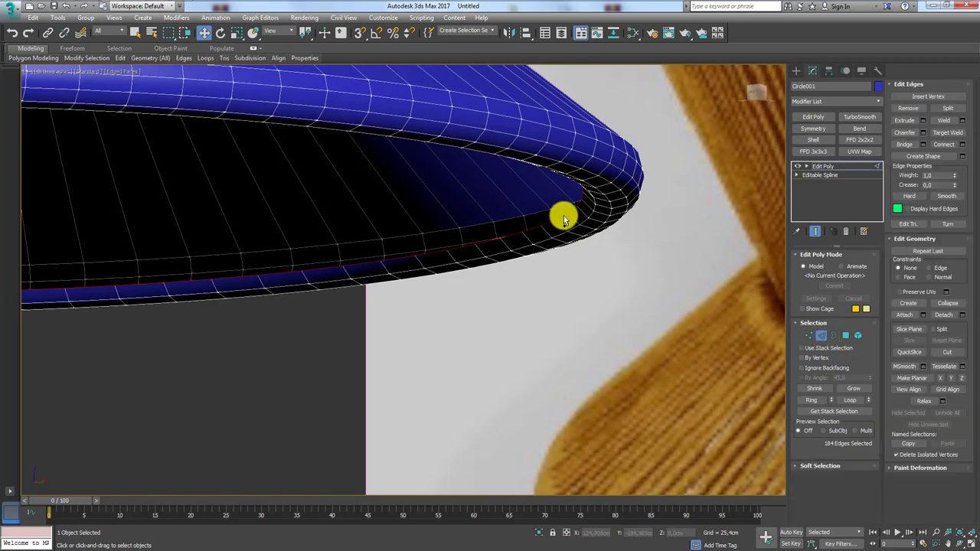
{"action": "left_click", "coordinate": [594, 243]}
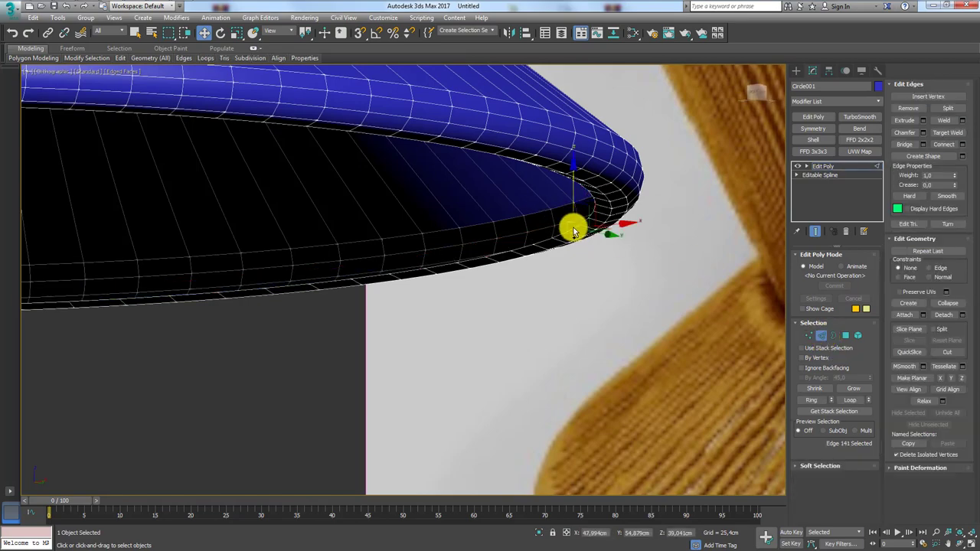
{"action": "double_click", "coordinate": [574, 231]}
{"action": "scroll", "coordinate": [557, 225], "scroll_direction": "down", "scroll_amount": 3}
{"action": "middle_click_drag", "start_coordinate": [558, 225], "coordinate": [460, 187], "text": "alt"}
{"action": "double_click", "coordinate": [439, 181], "text": "ctrl"}
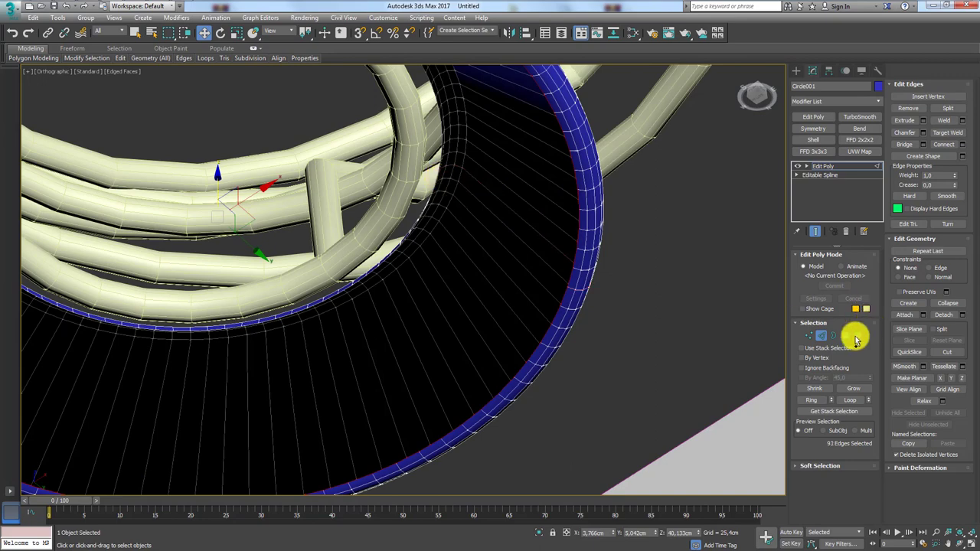
{"action": "left_click", "coordinate": [833, 335]}
{"action": "left_click_drag", "start_coordinate": [707, 338], "coordinate": [356, 149]}
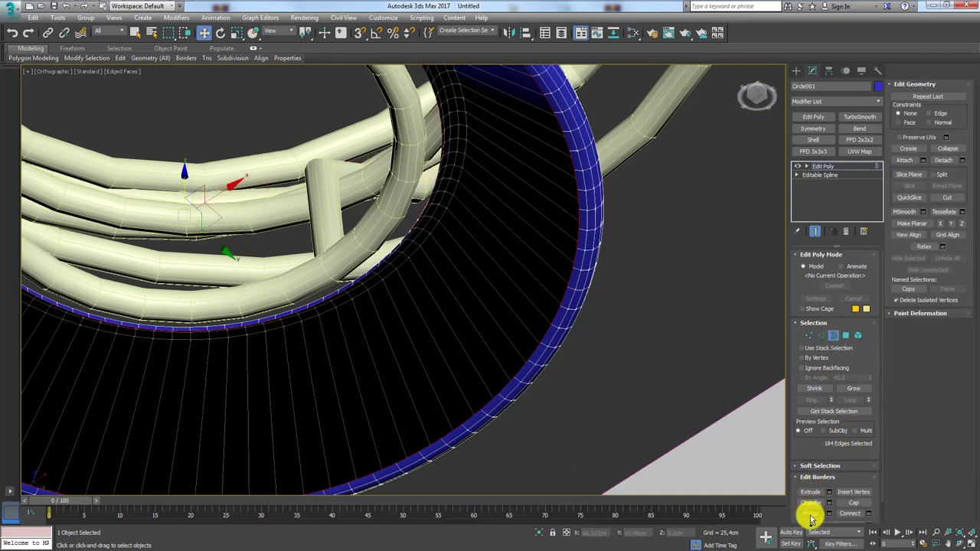
{"action": "middle_click_drag", "start_coordinate": [628, 328], "coordinate": [646, 363], "text": "alt"}
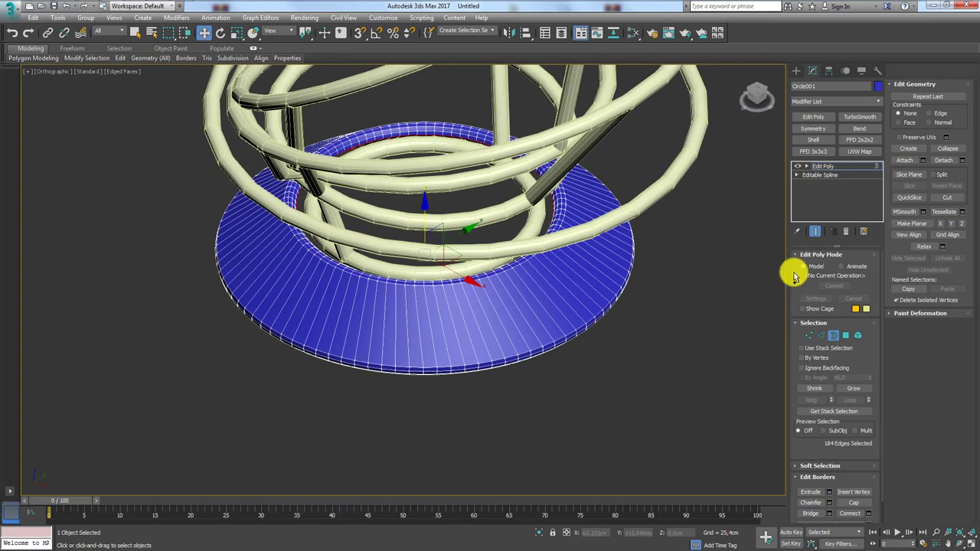
- Ring-select the radial edges and create a linear spline shape from them
{"action": "left_click", "coordinate": [820, 336]}
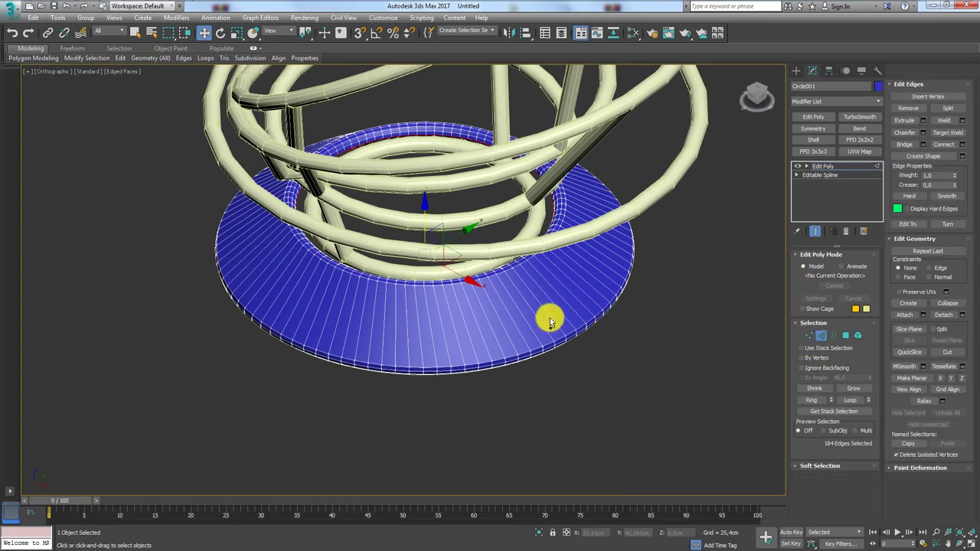
{"action": "key", "text": "alt+r"}
{"action": "left_click", "coordinate": [948, 156]}
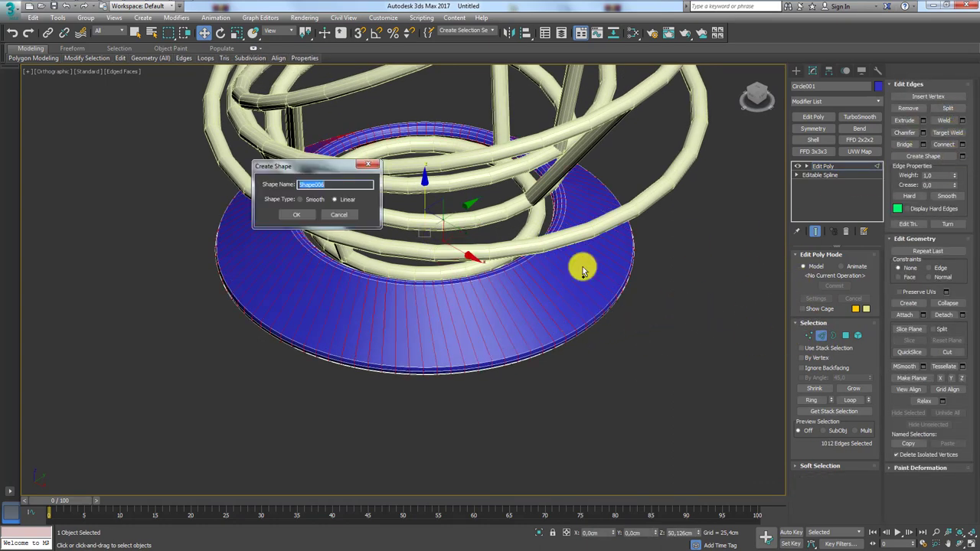
{"action": "left_click", "coordinate": [301, 217]}
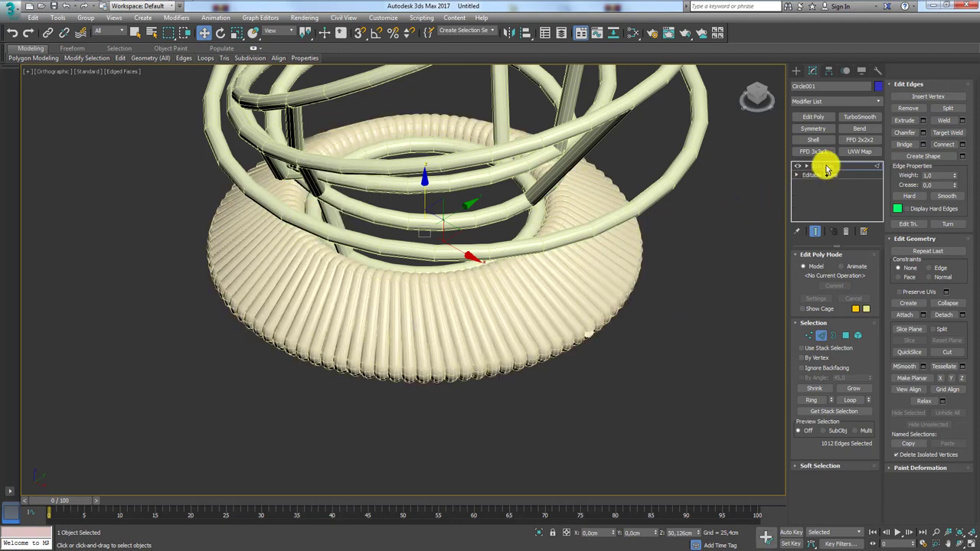
- Select the new Shape006 and set its render thickness to 1,0 cm
{"action": "left_click", "coordinate": [827, 169]}
{"action": "left_click", "coordinate": [602, 267]}
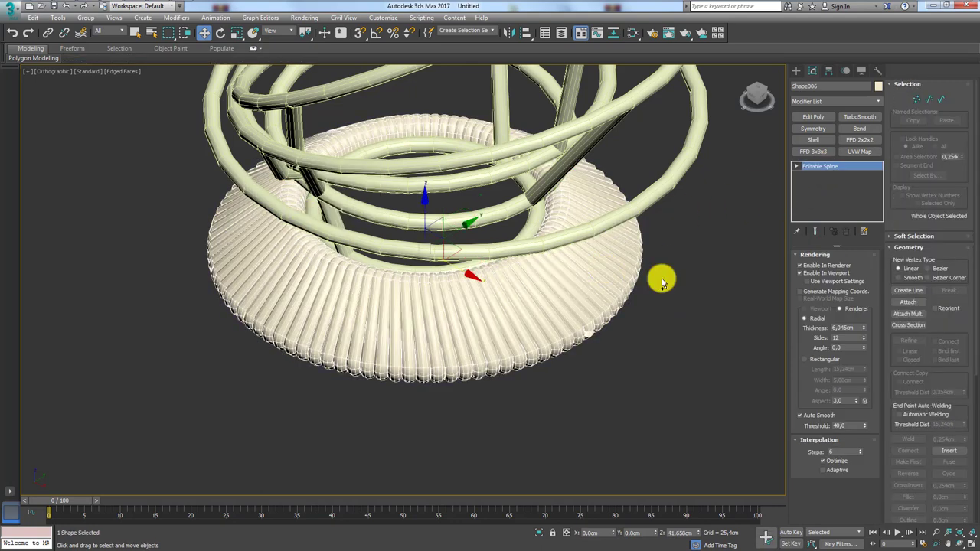
{"action": "double_click", "coordinate": [856, 329]}
{"action": "type", "text": "1"}
{"action": "key", "text": "Return"}
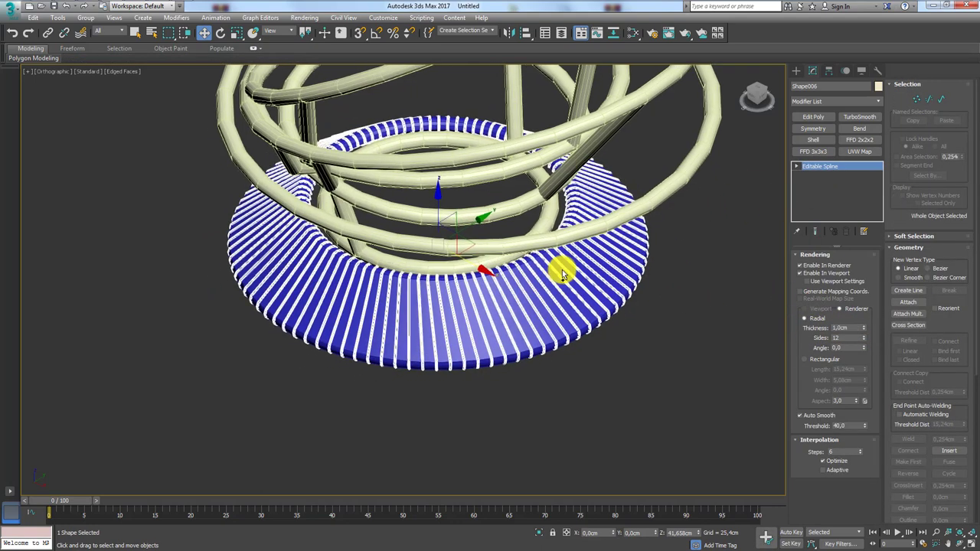
- Remove the Edit Poly modifier from Circle001, leaving only the rim tubes
{"action": "scroll", "coordinate": [567, 279], "scroll_direction": "up", "scroll_amount": 4}
{"action": "scroll", "coordinate": [571, 295], "scroll_direction": "up", "scroll_amount": 2}
{"action": "left_click", "coordinate": [550, 304]}
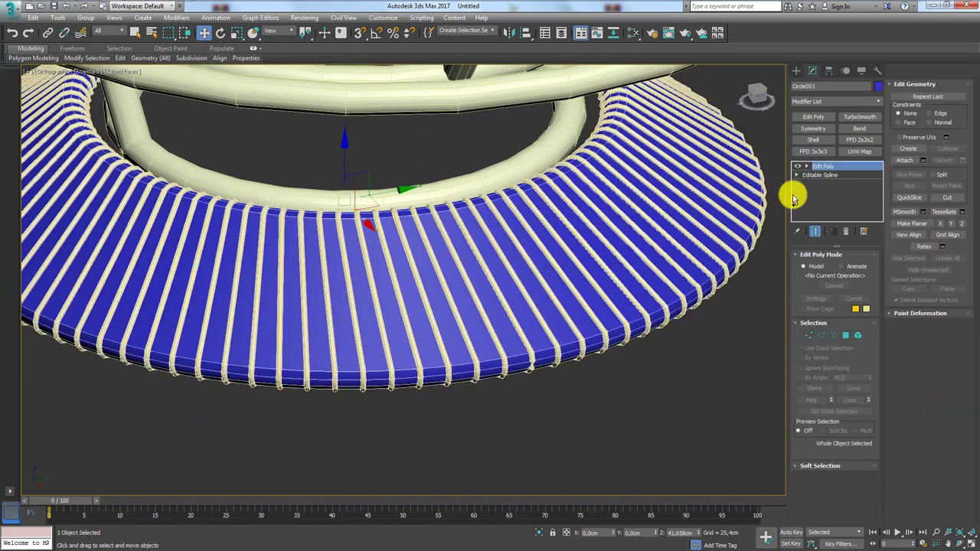
{"action": "left_click", "coordinate": [848, 232]}
{"action": "scroll", "coordinate": [575, 245], "scroll_direction": "down", "scroll_amount": 5}
{"action": "mouse_move", "coordinate": [602, 258]}
{"action": "middle_mouse_down", "text": "alt"}
{"action": "mouse_move", "coordinate": [679, 267]}
{"action": "mouse_move", "coordinate": [639, 255]}
{"action": "mouse_move", "coordinate": [648, 245]}
{"action": "middle_mouse_up", "text": "alt"}
{"action": "scroll", "coordinate": [651, 230], "scroll_direction": "up", "scroll_amount": 4}
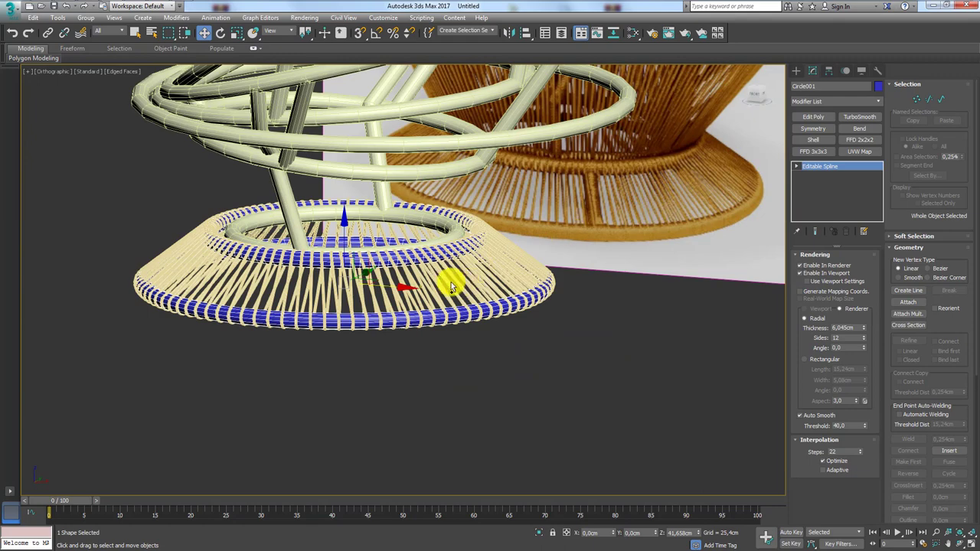
{"action": "middle_click_drag", "start_coordinate": [452, 287], "coordinate": [422, 281], "text": "alt"}
{"action": "scroll", "coordinate": [552, 260], "scroll_direction": "up", "scroll_amount": 2}
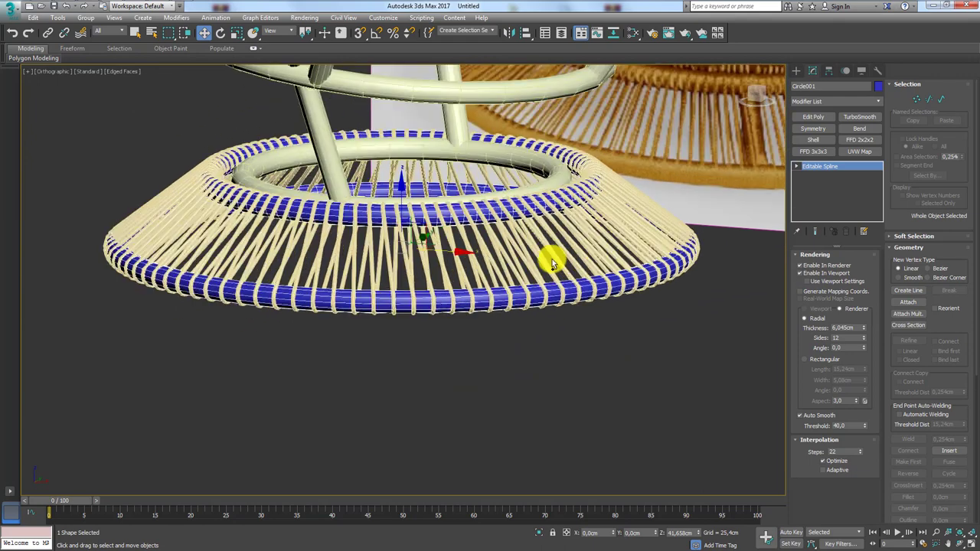
- Select the Shape006 strands and switch to Front view against the reference
{"action": "left_click", "coordinate": [565, 209]}
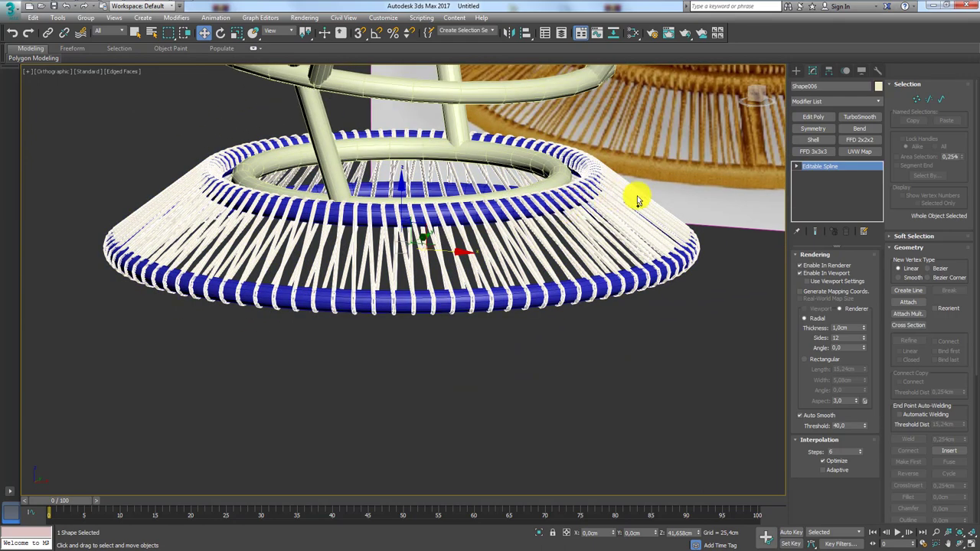
{"action": "middle_click_drag", "start_coordinate": [615, 165], "coordinate": [609, 214]}
{"action": "scroll", "coordinate": [548, 226], "scroll_direction": "down", "scroll_amount": 4}
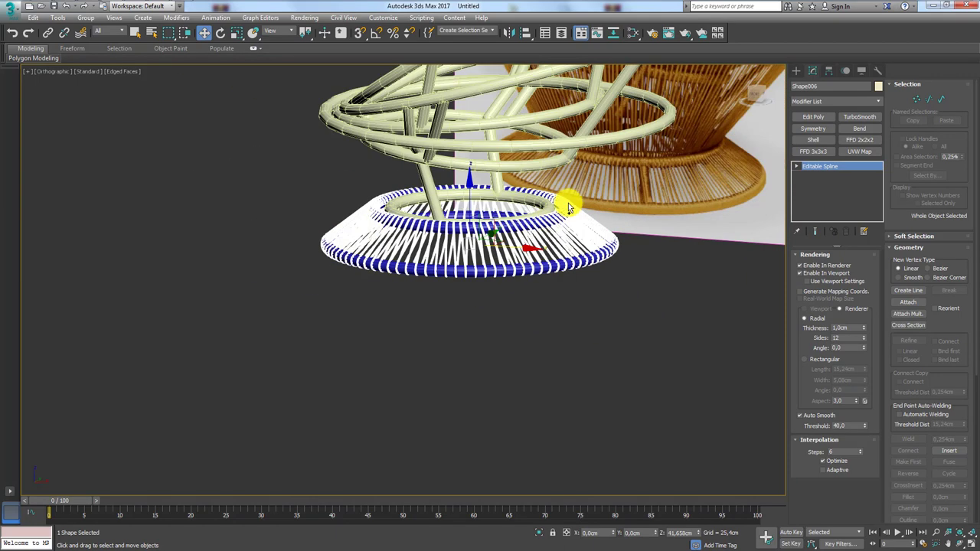
{"action": "scroll", "coordinate": [536, 218], "scroll_direction": "down", "scroll_amount": 2}
{"action": "key", "text": "f"}
{"action": "scroll", "coordinate": [425, 264], "scroll_direction": "up", "scroll_amount": 5}
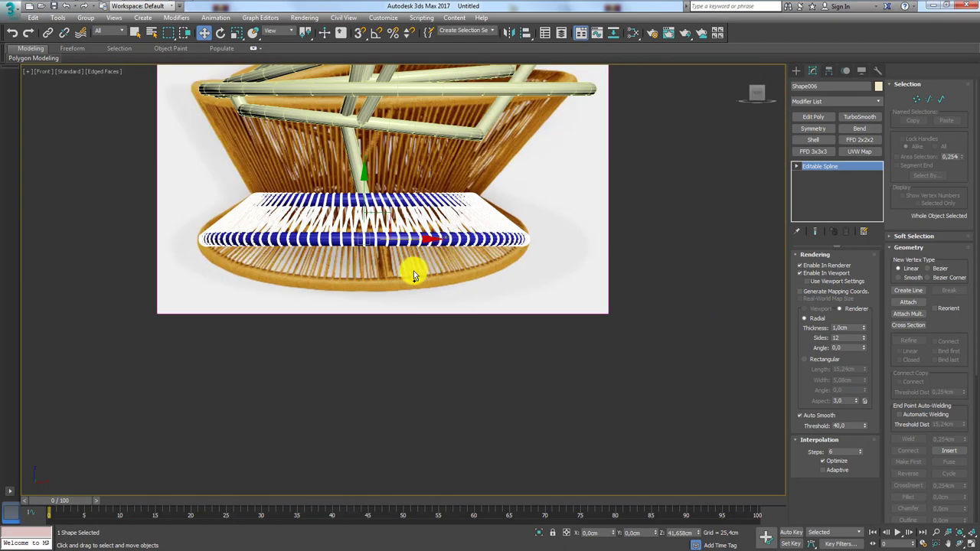
{"action": "scroll", "coordinate": [413, 272], "scroll_direction": "up", "scroll_amount": 3}
{"action": "middle_click_drag", "start_coordinate": [376, 192], "coordinate": [484, 251]}
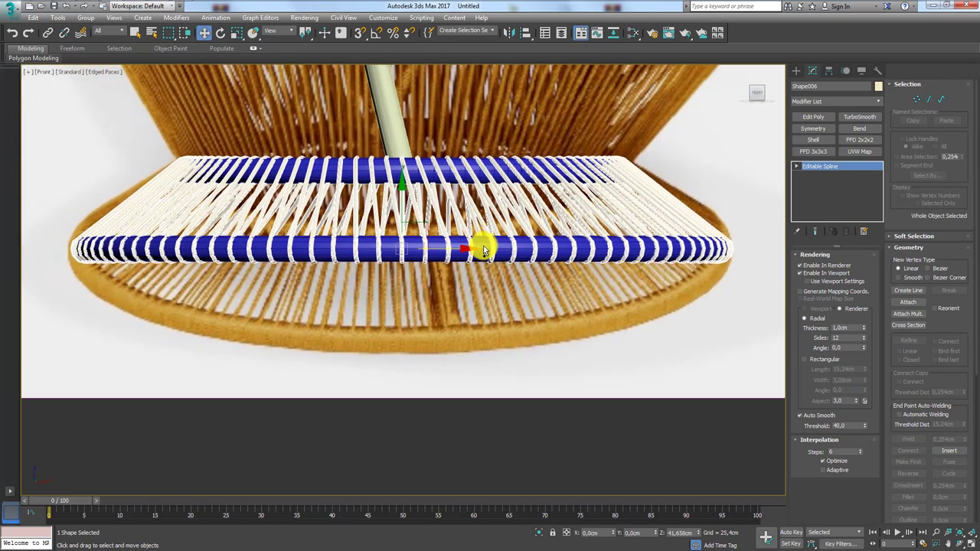
{"action": "scroll", "coordinate": [484, 250], "scroll_direction": "down", "scroll_amount": 1}
- Turn on safe frames with Shift+F and select the upper frame tube Circle008
{"action": "key", "text": "shift+f"}
{"action": "scroll", "coordinate": [519, 255], "scroll_direction": "down", "scroll_amount": 3}
{"action": "scroll", "coordinate": [487, 258], "scroll_direction": "up", "scroll_amount": 1}
{"action": "scroll", "coordinate": [503, 255], "scroll_direction": "up", "scroll_amount": 2}
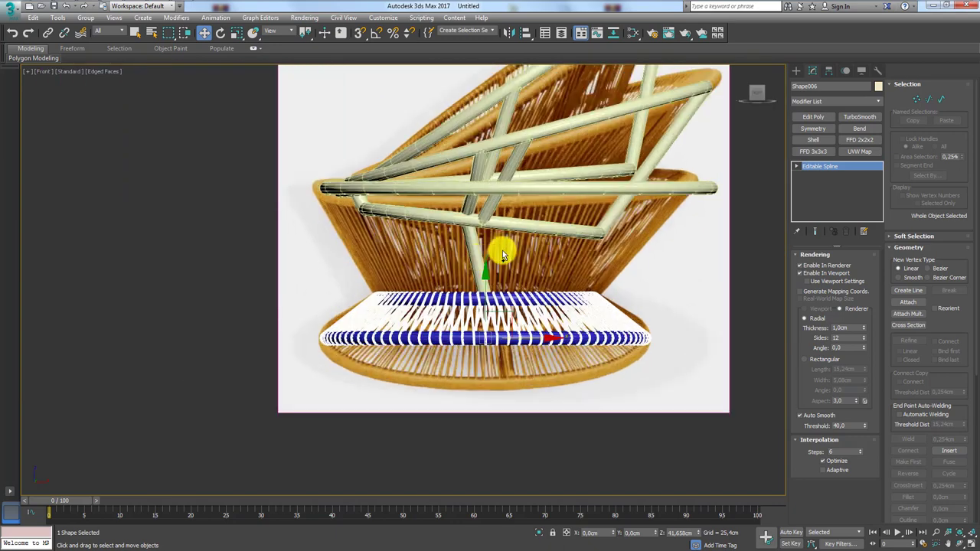
{"action": "left_click", "coordinate": [551, 229]}
{"action": "middle_click_drag", "start_coordinate": [586, 249], "coordinate": [451, 253]}
{"action": "scroll", "coordinate": [452, 254], "scroll_direction": "up", "scroll_amount": 2}
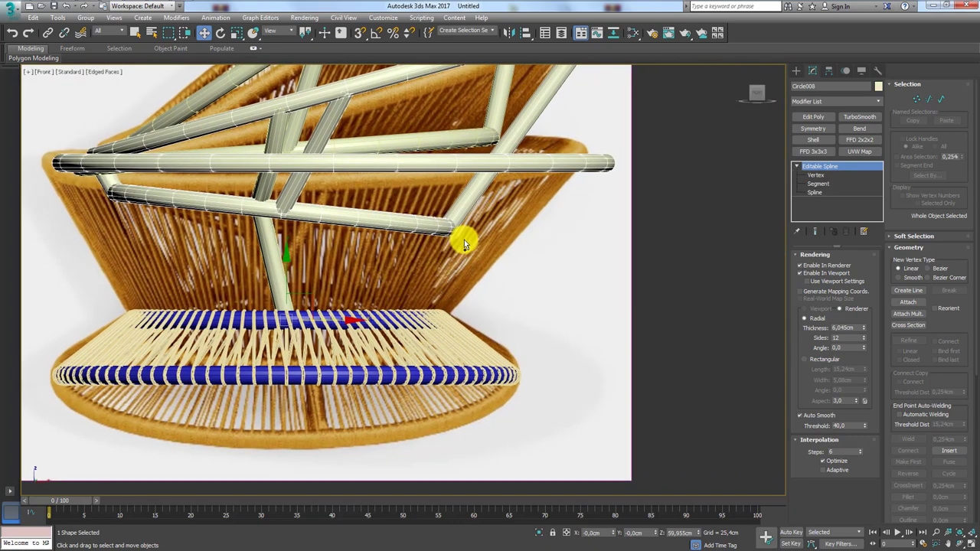
- Set Circle008's interpolation steps to 22 and orbit to a 3D view of the rings
{"action": "scroll", "coordinate": [498, 230], "scroll_direction": "down", "scroll_amount": 2}
{"action": "left_click_drag", "start_coordinate": [554, 206], "coordinate": [481, 284]}
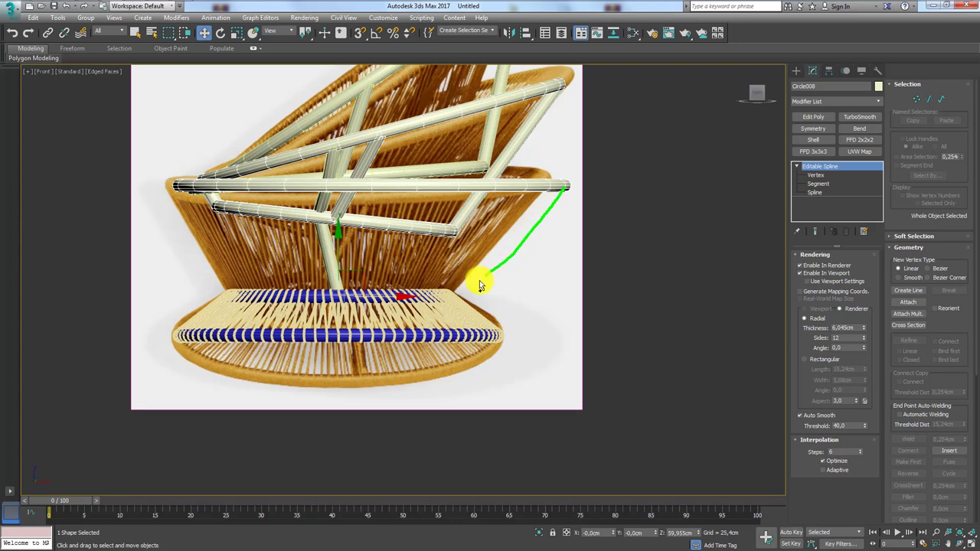
{"action": "left_click_drag", "start_coordinate": [565, 167], "coordinate": [557, 186]}
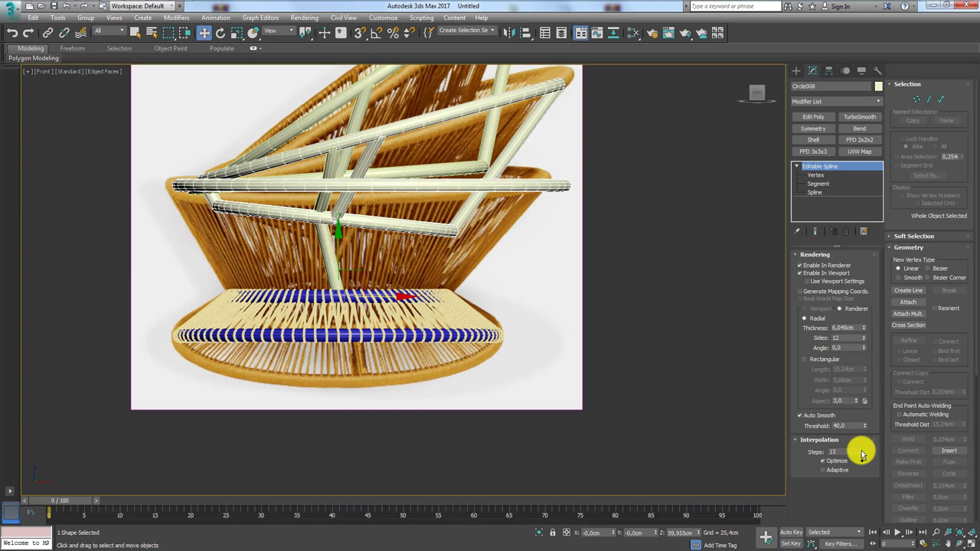
{"action": "double_click", "coordinate": [844, 452]}
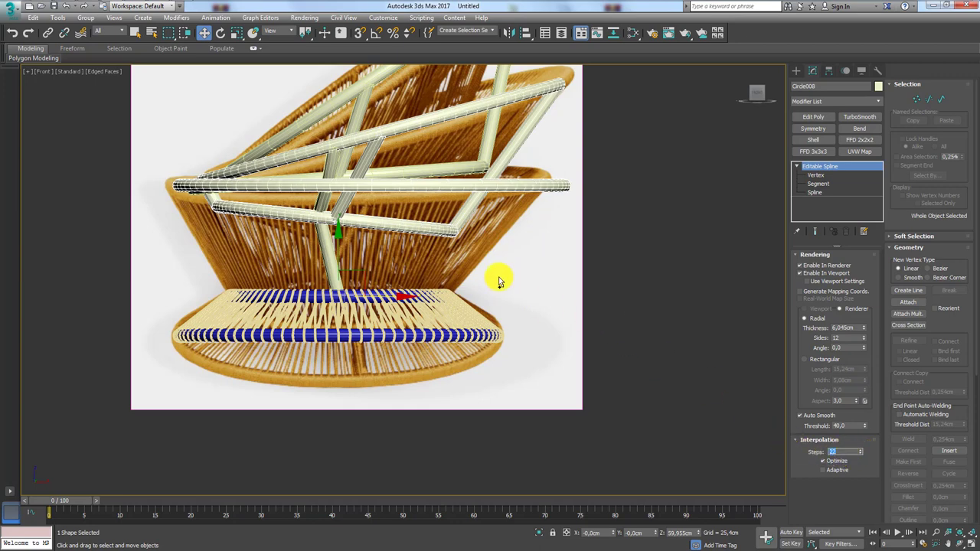
{"action": "scroll", "coordinate": [496, 208], "scroll_direction": "up", "scroll_amount": 2}
{"action": "scroll", "coordinate": [483, 269], "scroll_direction": "down", "scroll_amount": 1}
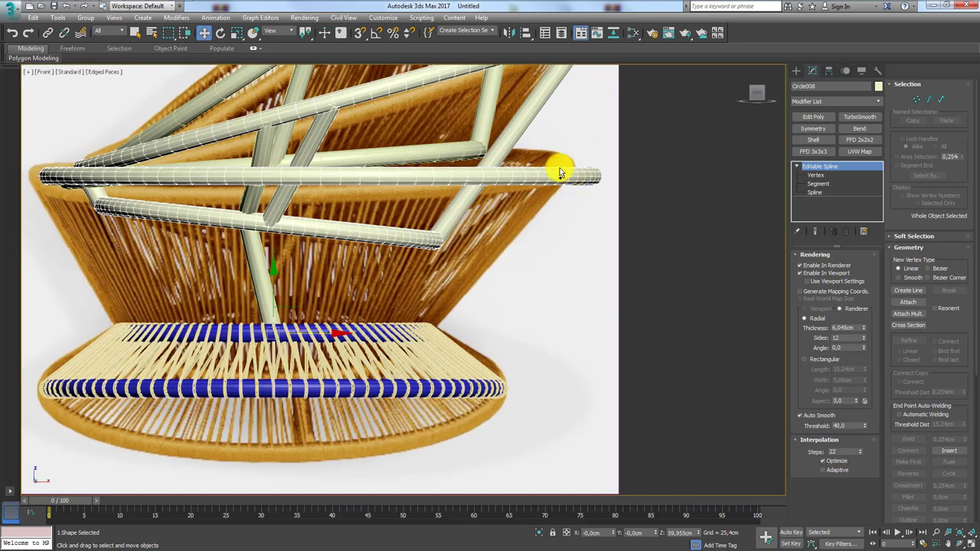
{"action": "scroll", "coordinate": [553, 174], "scroll_direction": "down", "scroll_amount": 2}
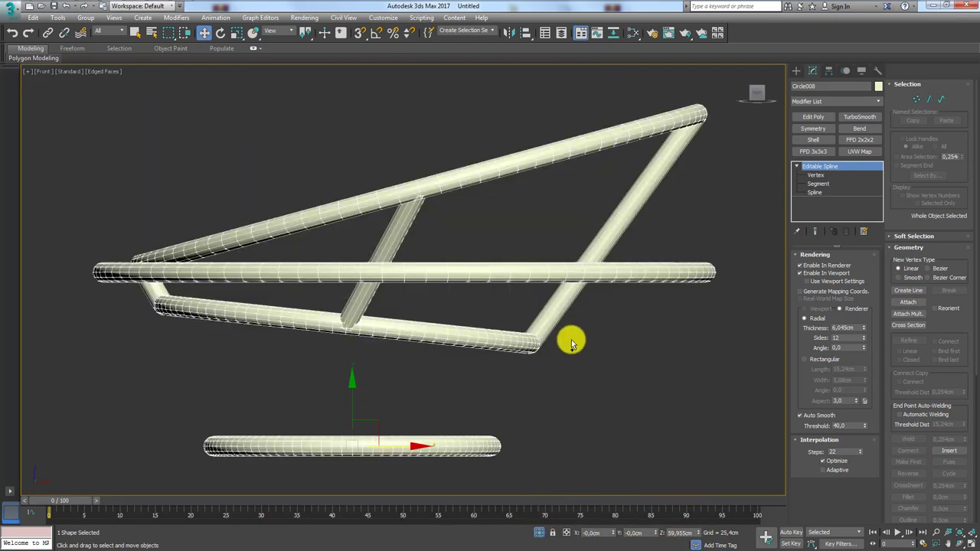
{"action": "middle_click_drag", "start_coordinate": [573, 339], "coordinate": [611, 264], "text": "alt"}
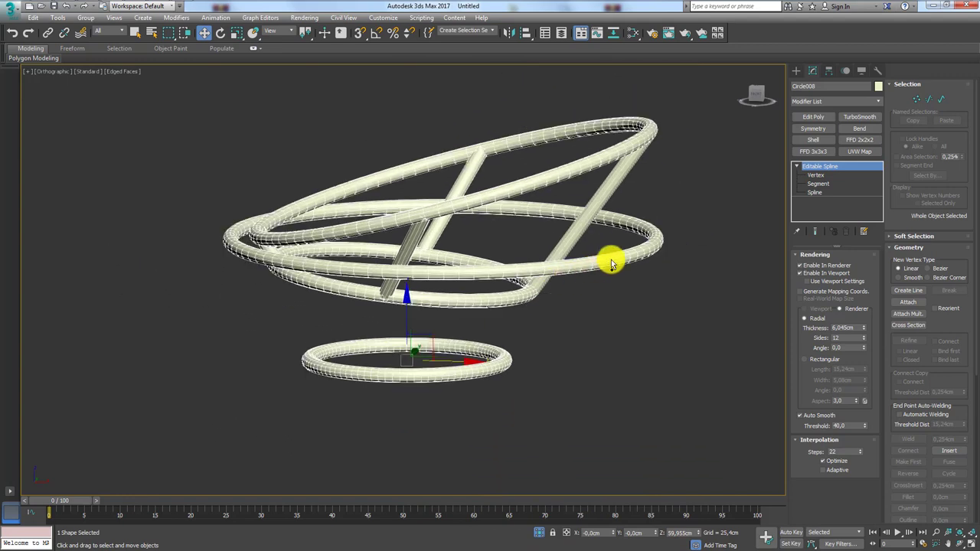
- Select the large and small bottom ring splines and detach them as Shape007
{"action": "left_click", "coordinate": [815, 192]}
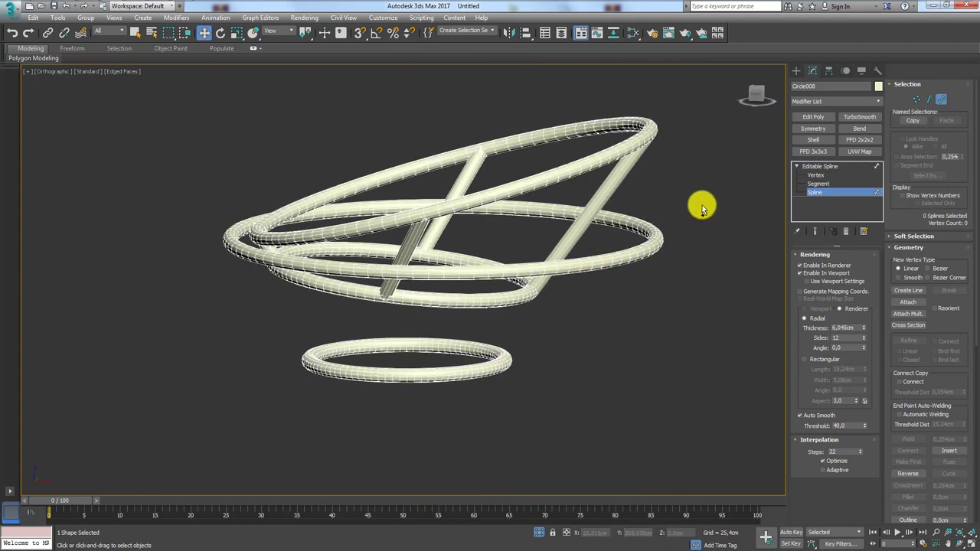
{"action": "left_click", "coordinate": [649, 249]}
{"action": "left_click_drag", "start_coordinate": [547, 355], "coordinate": [457, 397]}
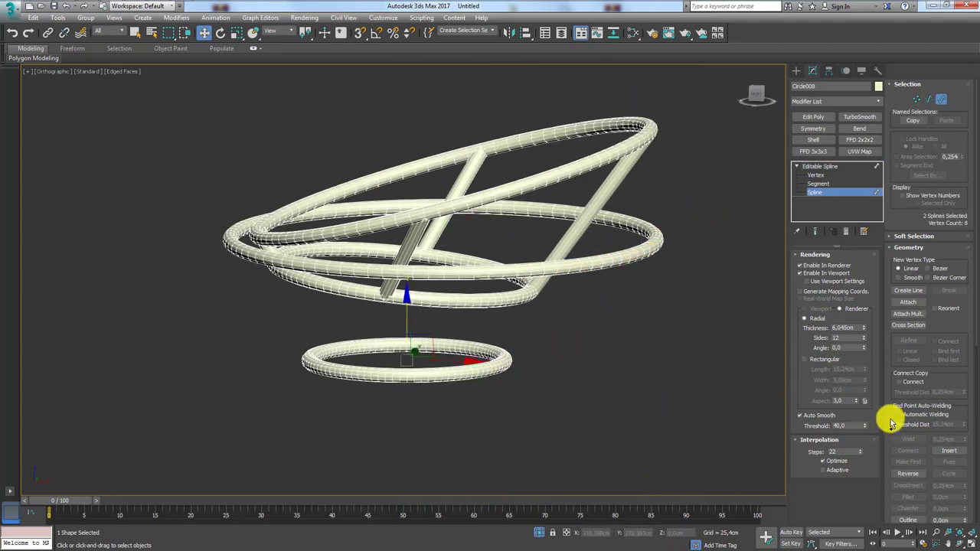
{"action": "left_click_drag", "start_coordinate": [890, 423], "coordinate": [876, 176]}
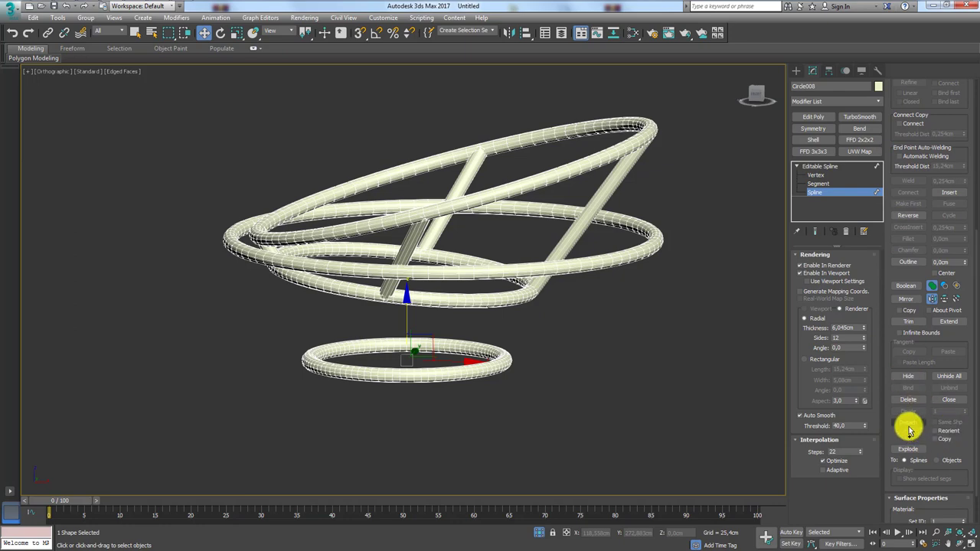
{"action": "left_click", "coordinate": [909, 425]}
{"action": "left_click", "coordinate": [517, 288]}
- Hide all unselected objects so only Shape007 remains, then select it
{"action": "left_click", "coordinate": [820, 166]}
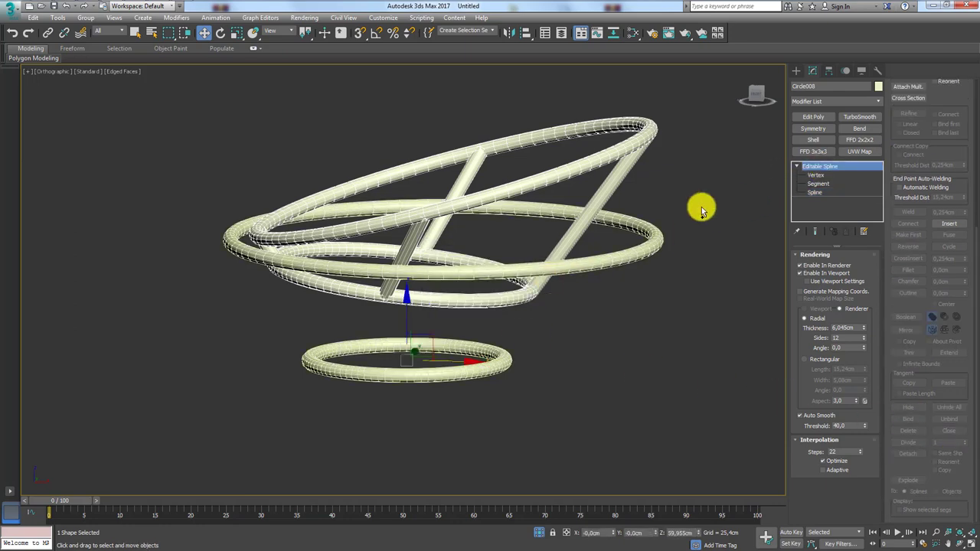
{"action": "right_click", "coordinate": [598, 201]}
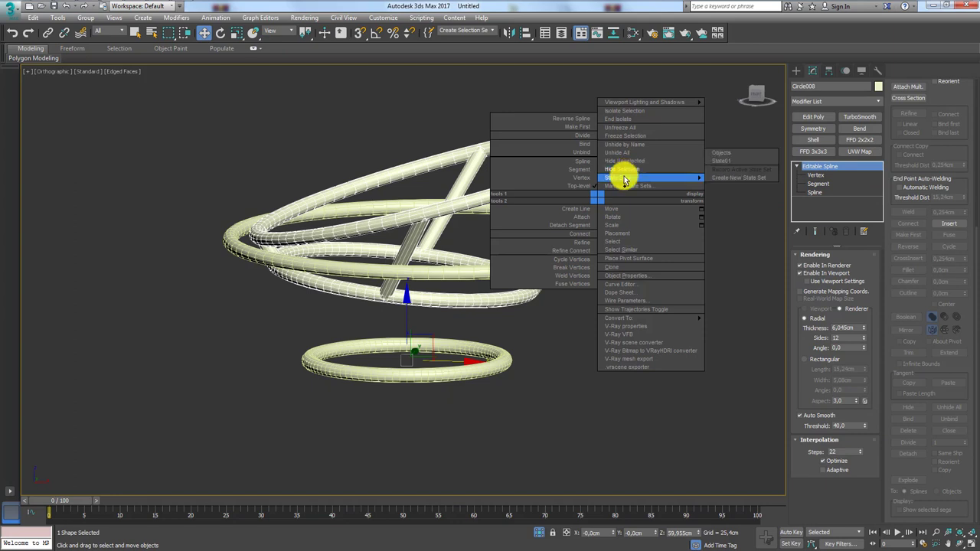
{"action": "left_click", "coordinate": [622, 169]}
{"action": "left_click", "coordinate": [617, 264]}
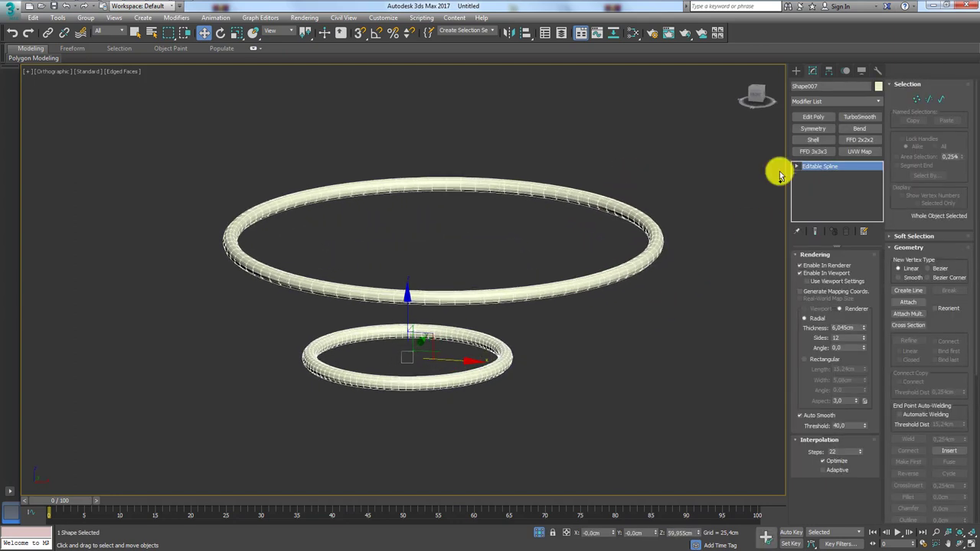
- Add an Edit Poly modifier to Shape007 and inspect the ring tubes at edge level
{"action": "left_click", "coordinate": [813, 117]}
{"action": "left_click", "coordinate": [823, 334]}
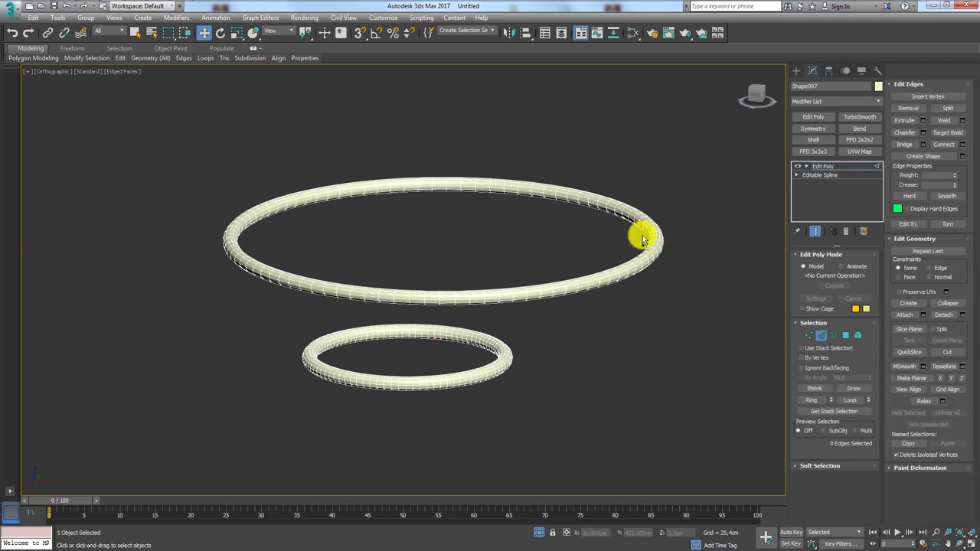
{"action": "scroll", "coordinate": [648, 221], "scroll_direction": "up", "scroll_amount": 3}
{"action": "left_click", "coordinate": [696, 265]}
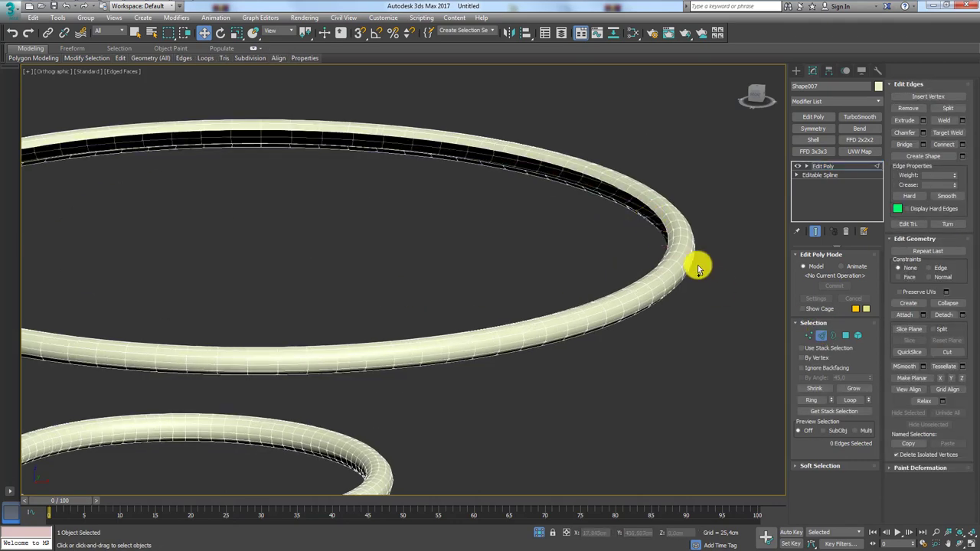
{"action": "mouse_move", "coordinate": [696, 265]}
{"action": "middle_mouse_down", "text": "alt"}
{"action": "mouse_move", "coordinate": [667, 254]}
{"action": "mouse_move", "coordinate": [684, 255]}
{"action": "middle_mouse_up", "text": "alt"}
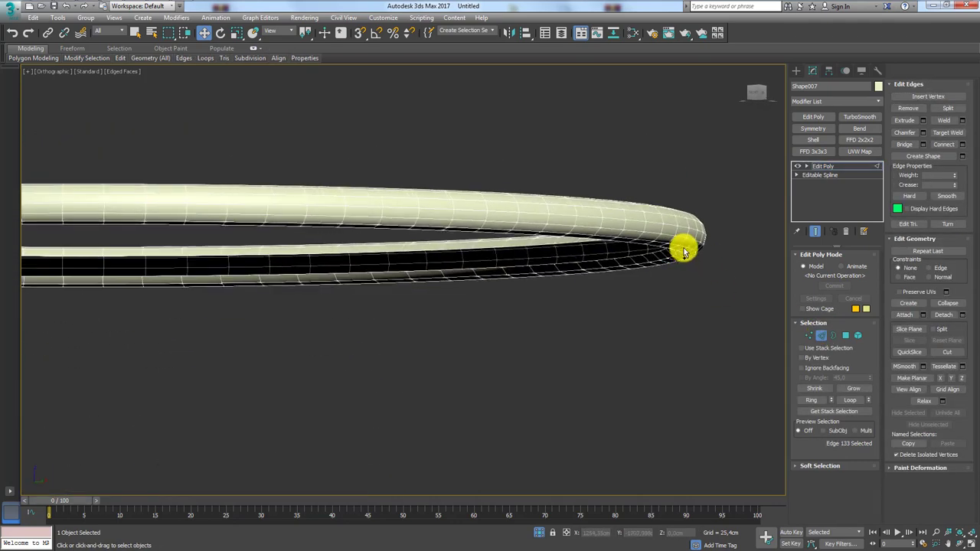
{"action": "scroll", "coordinate": [683, 251], "scroll_direction": "down", "scroll_amount": 2}
{"action": "scroll", "coordinate": [651, 307], "scroll_direction": "down", "scroll_amount": 3}
{"action": "left_click", "coordinate": [619, 366]}
{"action": "scroll", "coordinate": [597, 245], "scroll_direction": "up", "scroll_amount": 2}
{"action": "scroll", "coordinate": [506, 359], "scroll_direction": "up", "scroll_amount": 2}
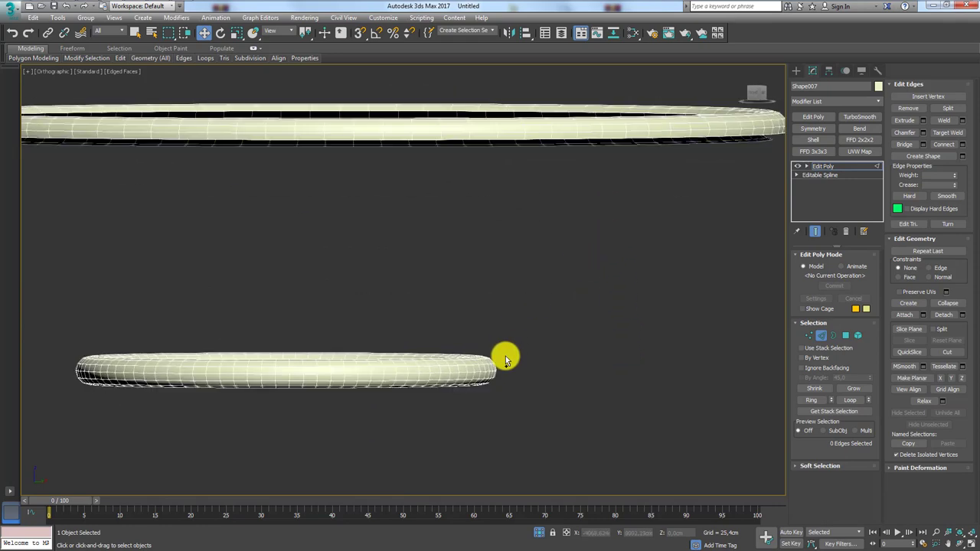
{"action": "scroll", "coordinate": [506, 359], "scroll_direction": "up", "scroll_amount": 2}
{"action": "scroll", "coordinate": [494, 372], "scroll_direction": "up", "scroll_amount": 2}
{"action": "mouse_move", "coordinate": [488, 377]}
{"action": "middle_mouse_down", "text": "alt"}
{"action": "mouse_move", "coordinate": [491, 363]}
{"action": "mouse_move", "coordinate": [466, 357]}
{"action": "mouse_move", "coordinate": [482, 378]}
{"action": "mouse_move", "coordinate": [423, 322]}
{"action": "mouse_move", "coordinate": [415, 290]}
{"action": "mouse_move", "coordinate": [590, 294]}
{"action": "middle_mouse_up", "text": "alt"}
{"action": "left_click", "coordinate": [414, 285], "text": "alt"}
- Delete the stray bent tube element, leaving the two rings ready for border selection
{"action": "left_click", "coordinate": [857, 335]}
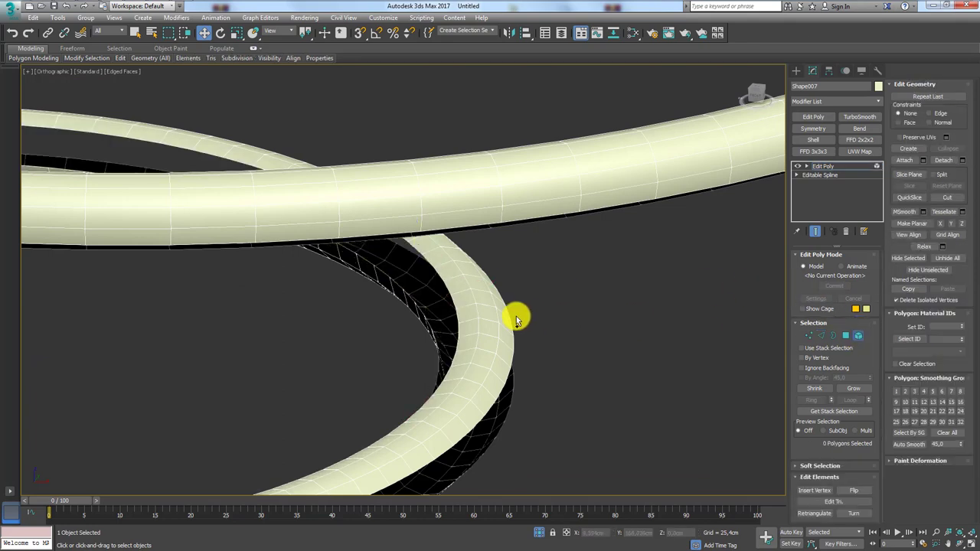
{"action": "left_click", "coordinate": [499, 312]}
{"action": "key", "text": "Delete"}
{"action": "mouse_move", "coordinate": [504, 314]}
{"action": "middle_mouse_down", "text": "alt"}
{"action": "mouse_move", "coordinate": [601, 238]}
{"action": "mouse_move", "coordinate": [680, 154]}
{"action": "middle_mouse_up", "text": "alt"}
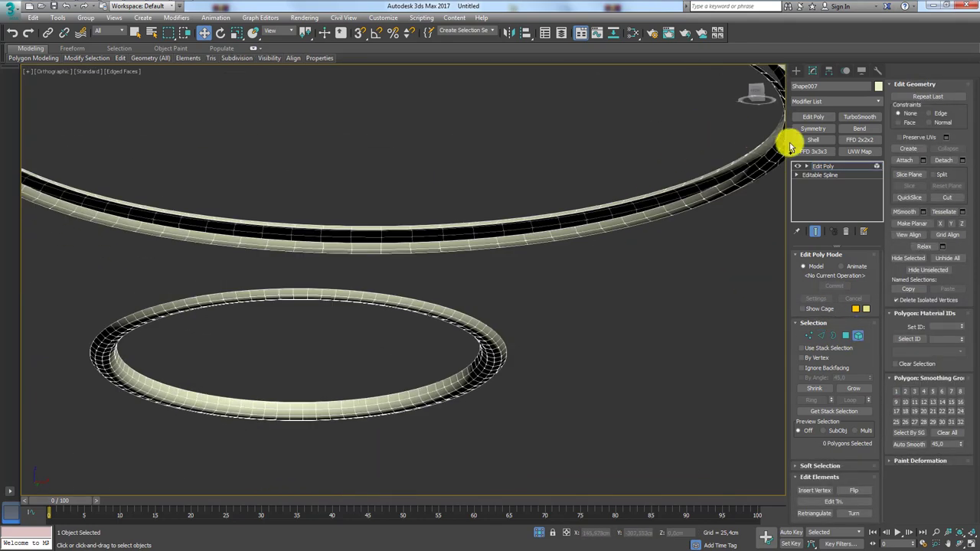
{"action": "left_click", "coordinate": [752, 168]}
{"action": "left_click", "coordinate": [735, 208]}
{"action": "middle_click_drag", "start_coordinate": [735, 208], "coordinate": [734, 287], "text": "alt"}
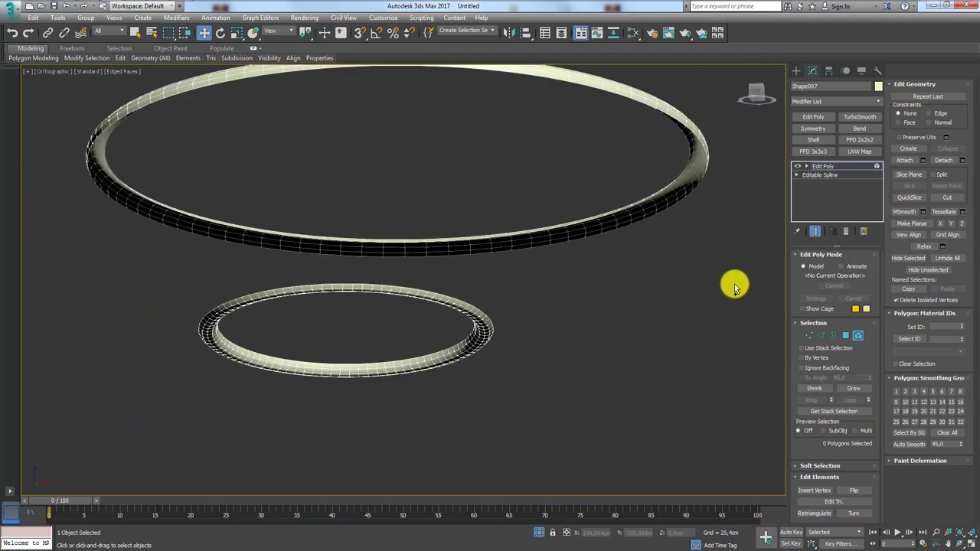
{"action": "left_click", "coordinate": [833, 336]}
- Select the upper and lower ring borders and Bridge them, accepting the bridge settings
{"action": "left_click", "coordinate": [639, 206]}
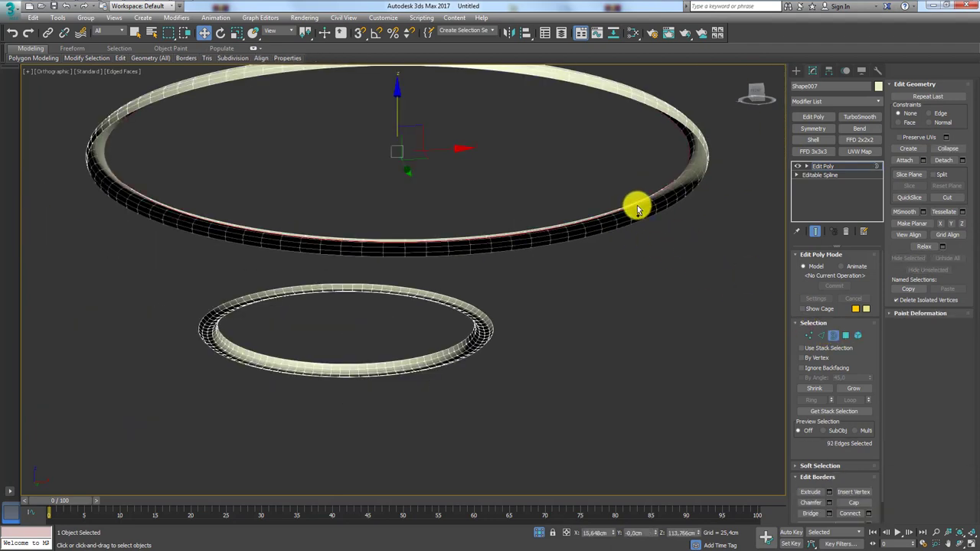
{"action": "middle_click_drag", "start_coordinate": [638, 206], "coordinate": [490, 324], "text": "alt"}
{"action": "left_click", "coordinate": [473, 322], "text": "ctrl"}
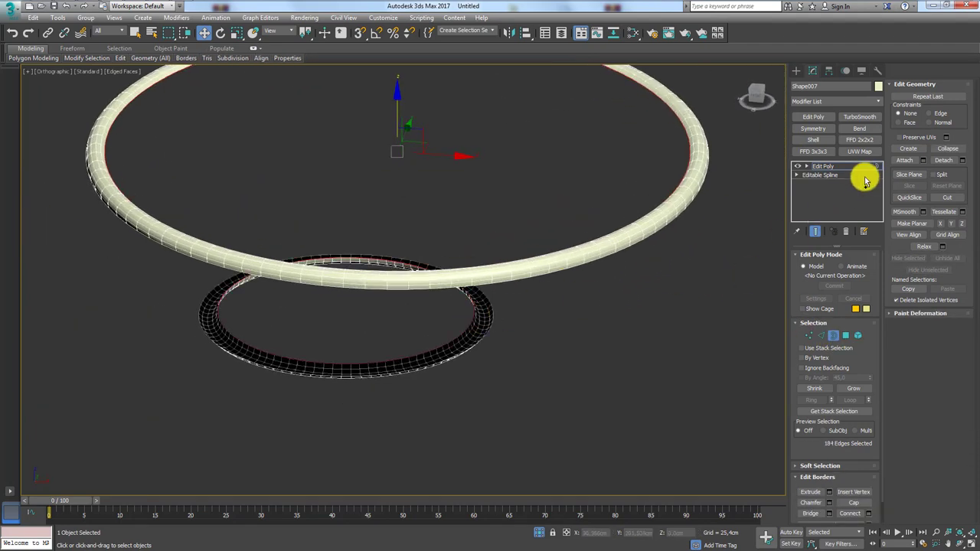
{"action": "left_click", "coordinate": [812, 515]}
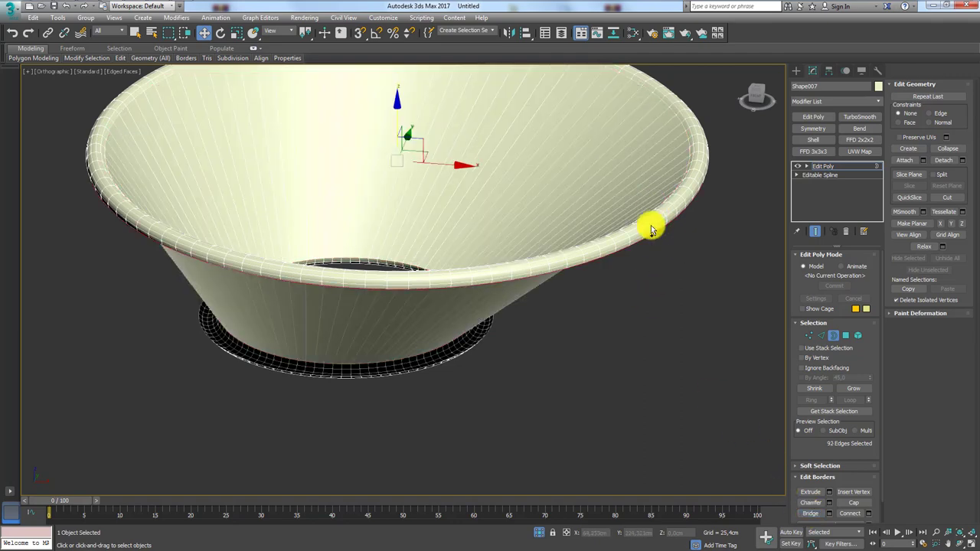
{"action": "left_click", "coordinate": [829, 514]}
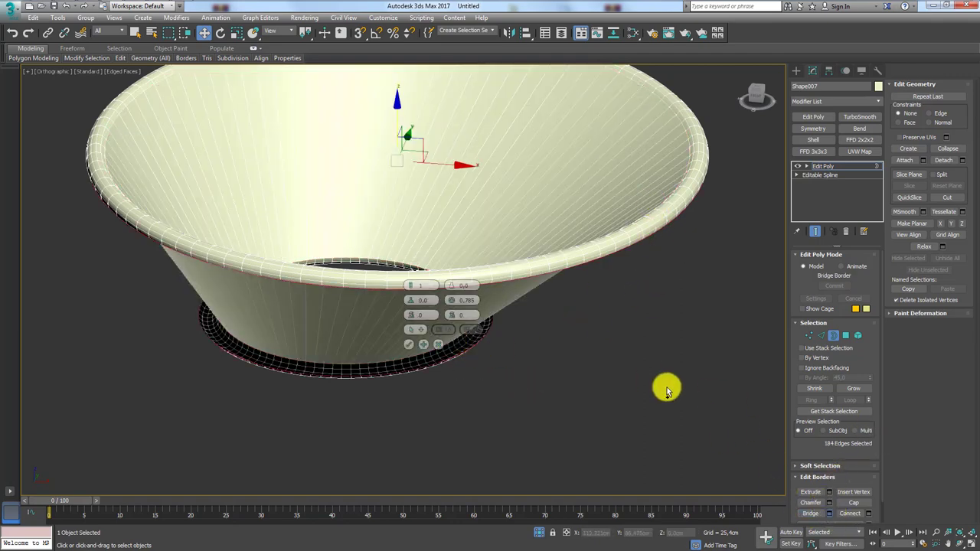
{"action": "mouse_move", "coordinate": [666, 388]}
{"action": "middle_mouse_down", "text": "alt"}
{"action": "mouse_move", "coordinate": [580, 329]}
{"action": "mouse_move", "coordinate": [413, 279]}
{"action": "middle_mouse_up", "text": "alt"}
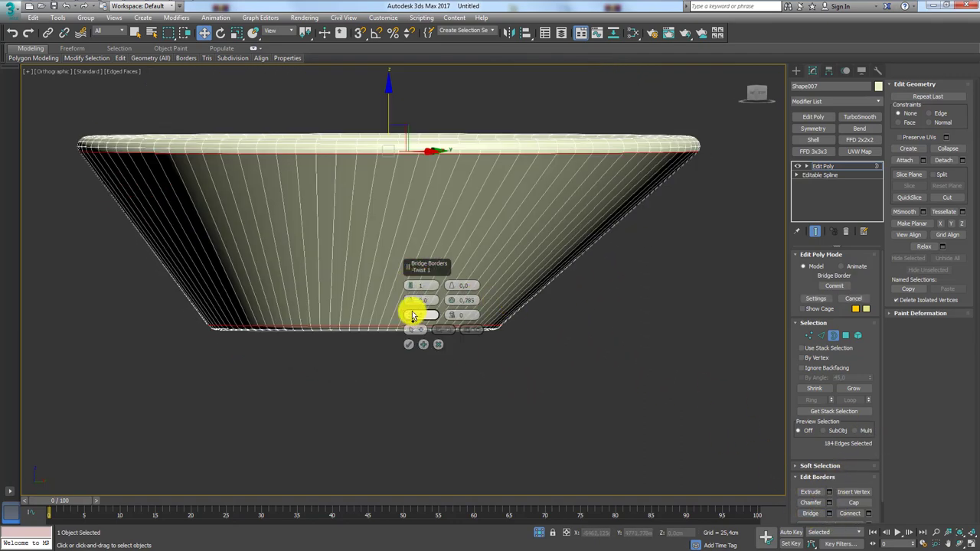
{"action": "key", "text": "Return"}
{"action": "mouse_move", "coordinate": [505, 311]}
{"action": "middle_mouse_down", "text": "alt"}
{"action": "mouse_move", "coordinate": [523, 301]}
{"action": "mouse_move", "coordinate": [526, 280]}
{"action": "mouse_move", "coordinate": [477, 306]}
{"action": "middle_mouse_up", "text": "alt"}
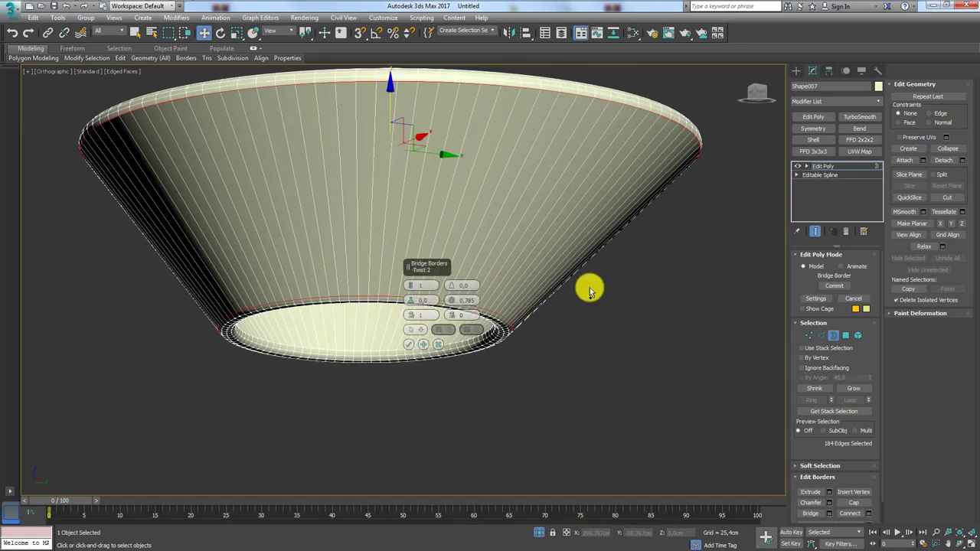
{"action": "mouse_move", "coordinate": [590, 291]}
{"action": "middle_mouse_down", "text": "alt"}
{"action": "mouse_move", "coordinate": [585, 267]}
{"action": "mouse_move", "coordinate": [615, 372]}
{"action": "mouse_move", "coordinate": [629, 345]}
{"action": "mouse_move", "coordinate": [483, 193]}
{"action": "middle_mouse_up", "text": "alt"}
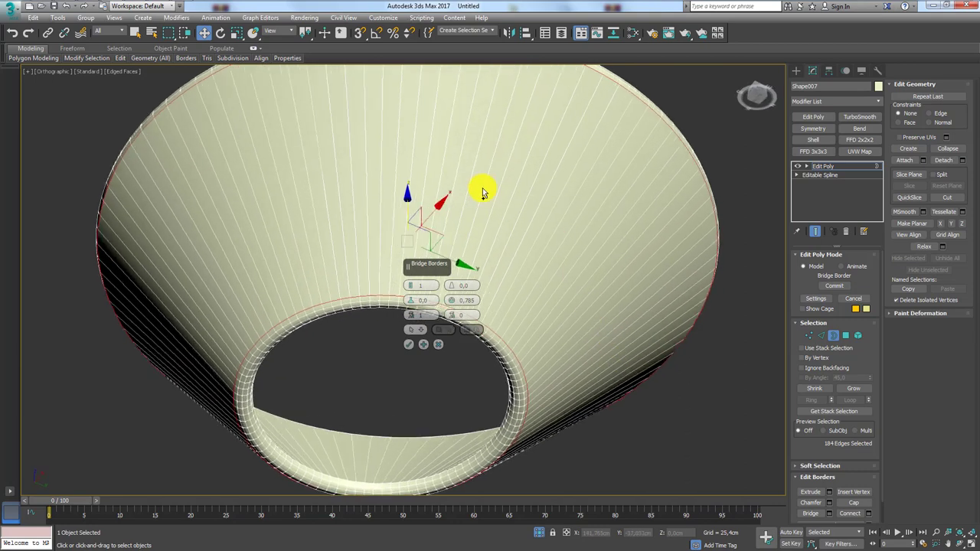
{"action": "middle_click_drag", "start_coordinate": [391, 117], "coordinate": [381, 216], "text": "alt"}
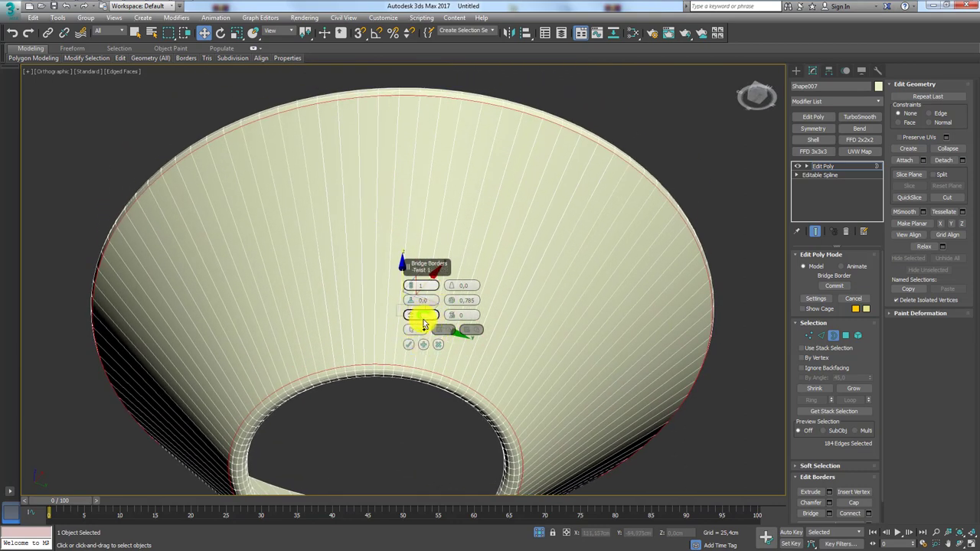
{"action": "left_click", "coordinate": [411, 346]}
{"action": "middle_click_drag", "start_coordinate": [586, 269], "coordinate": [773, 285], "text": "alt"}
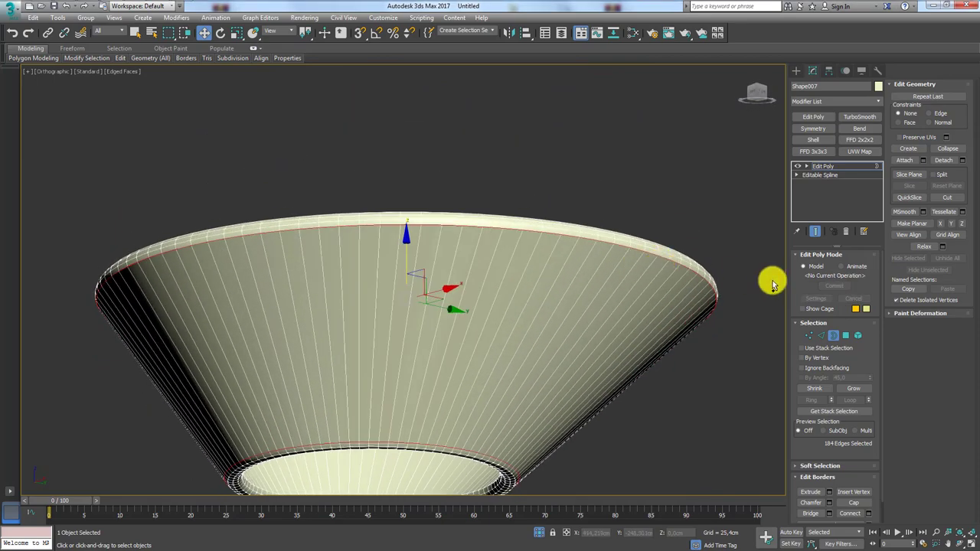
- Create a new shape, Shape008, from all of the cone's edges
{"action": "left_click", "coordinate": [821, 335]}
{"action": "key", "text": "ctrl+a"}
{"action": "mouse_move", "coordinate": [587, 290]}
{"action": "middle_mouse_down", "text": "alt"}
{"action": "mouse_move", "coordinate": [631, 265]}
{"action": "mouse_move", "coordinate": [626, 309]}
{"action": "mouse_move", "coordinate": [674, 236]}
{"action": "middle_mouse_up", "text": "alt"}
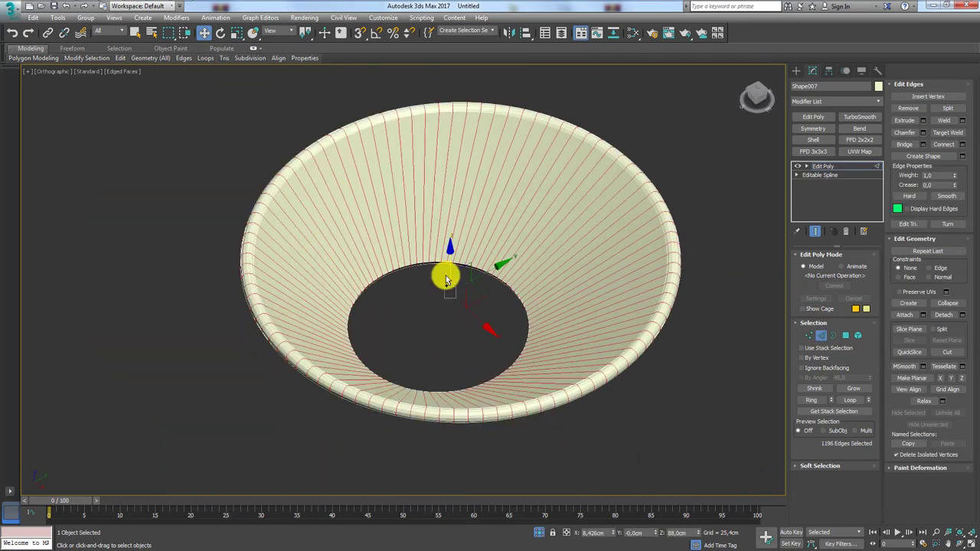
{"action": "mouse_move", "coordinate": [447, 280]}
{"action": "middle_mouse_down", "text": "alt"}
{"action": "mouse_move", "coordinate": [485, 299]}
{"action": "mouse_move", "coordinate": [560, 274]}
{"action": "middle_mouse_up", "text": "alt"}
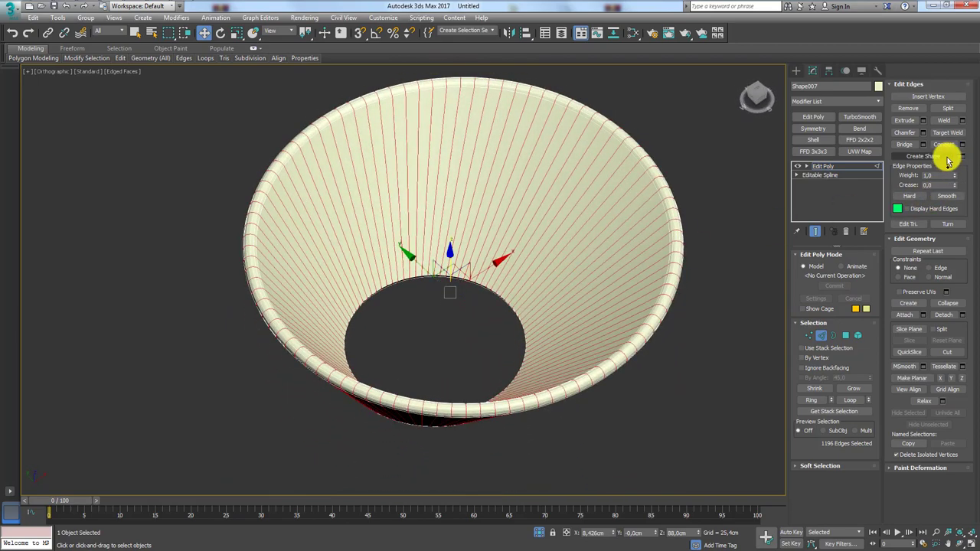
{"action": "left_click", "coordinate": [963, 157]}
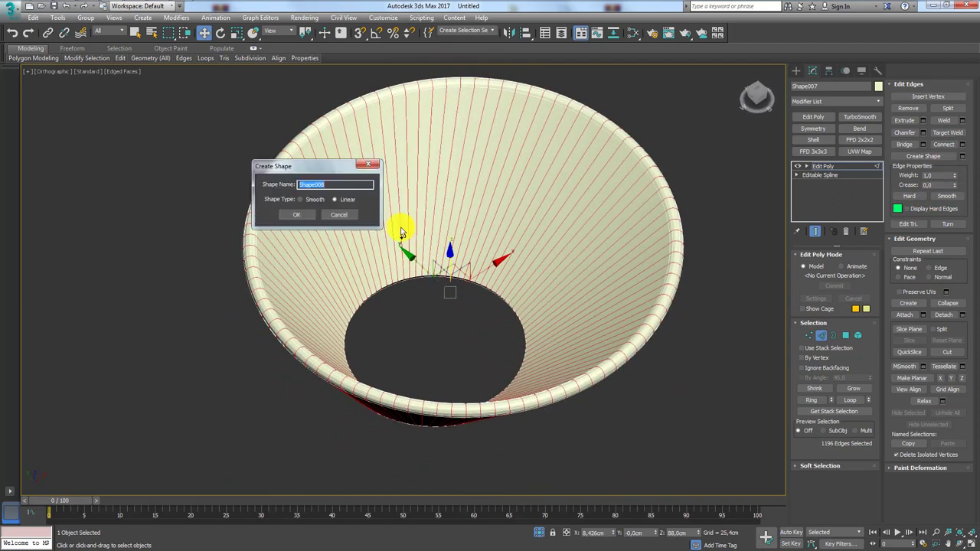
{"action": "left_click", "coordinate": [303, 211]}
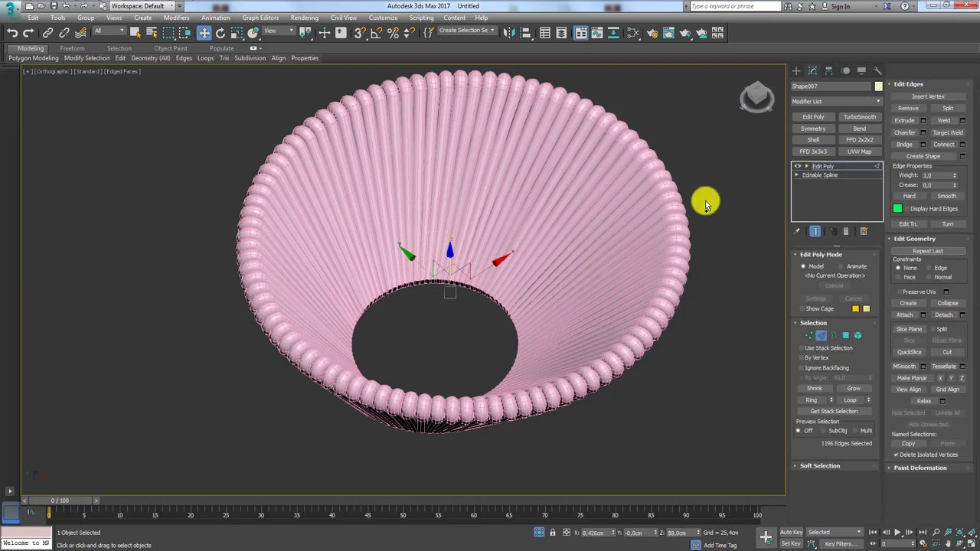
- Set Shape008's rendering thickness to 1.0cm
{"action": "left_click", "coordinate": [680, 211]}
{"action": "left_click", "coordinate": [818, 166]}
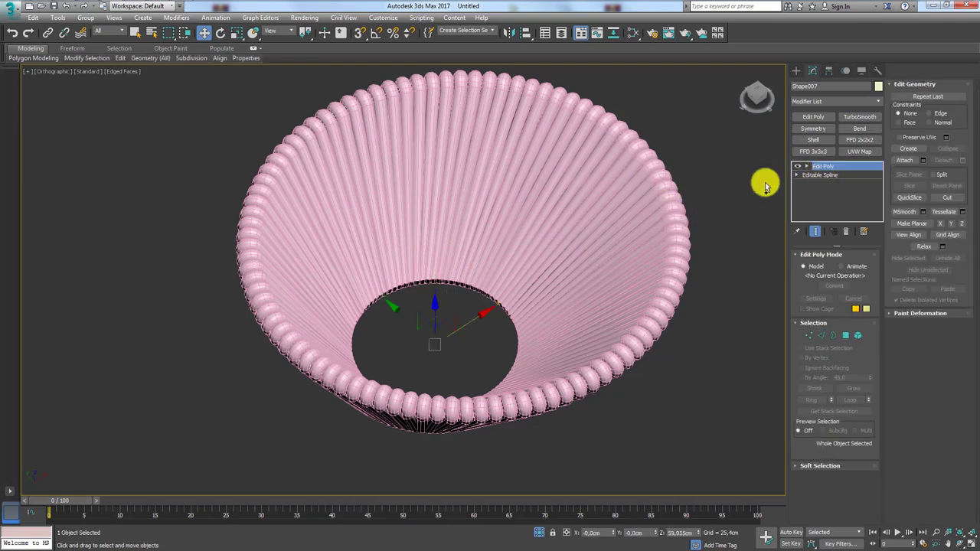
{"action": "left_click", "coordinate": [673, 203]}
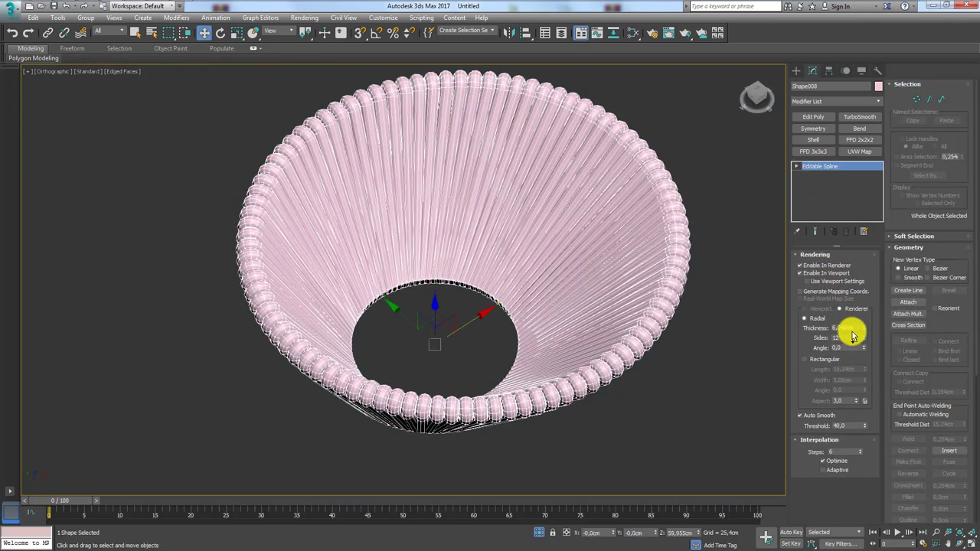
{"action": "double_click", "coordinate": [842, 328]}
{"action": "type", "text": "1"}
{"action": "key", "text": "Return"}
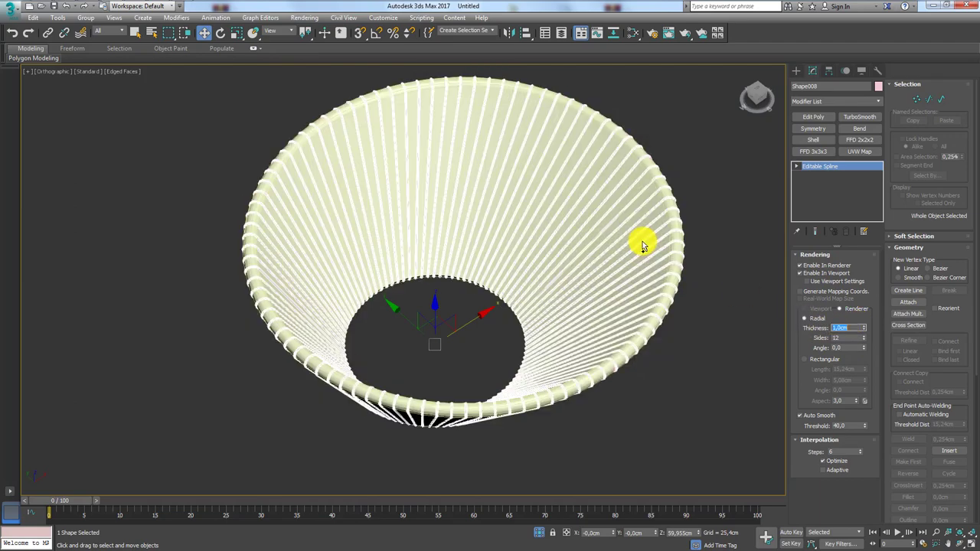
- Remove the Edit Poly modifier from Shape007 and view the chair beside the reference
{"action": "left_click", "coordinate": [671, 231]}
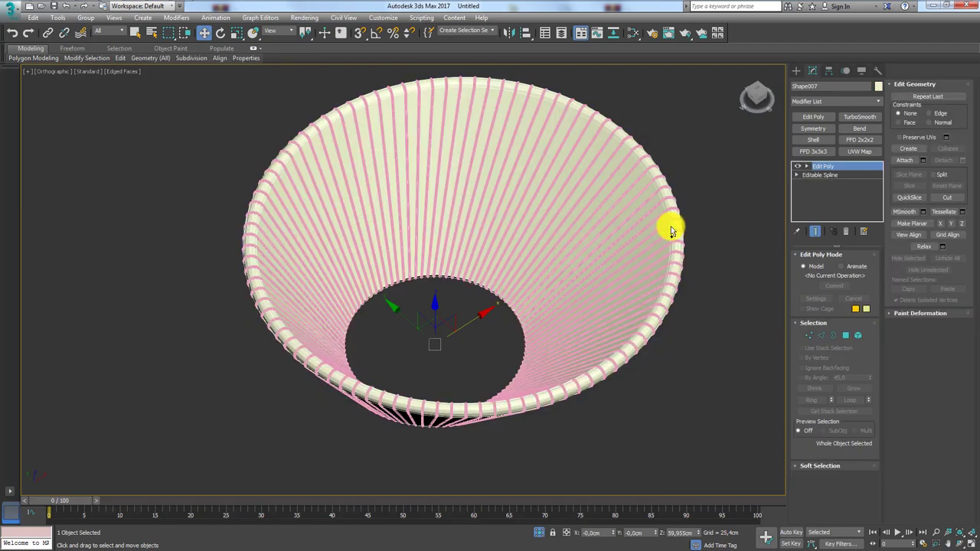
{"action": "left_click", "coordinate": [849, 232]}
{"action": "middle_click_drag", "start_coordinate": [711, 252], "coordinate": [711, 224], "text": "alt"}
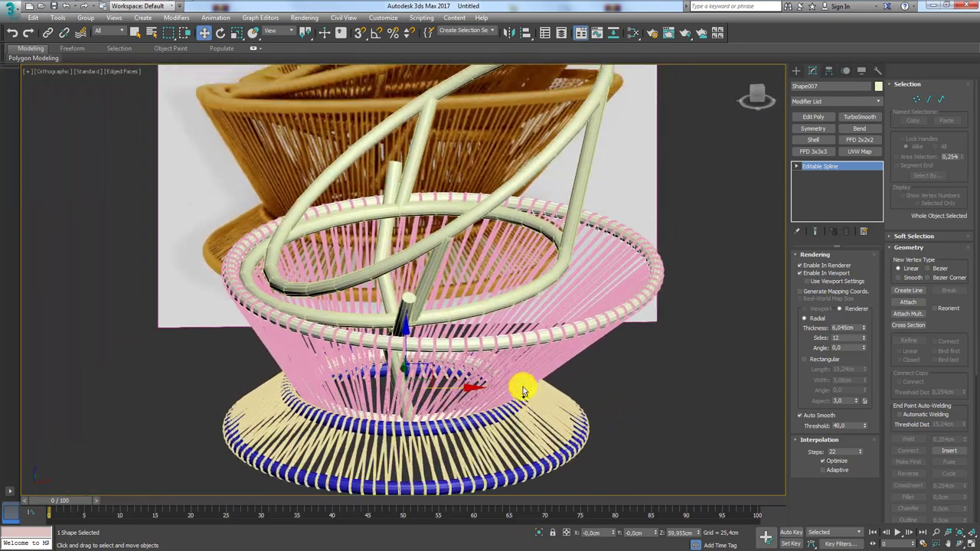
{"action": "scroll", "coordinate": [523, 391], "scroll_direction": "down", "scroll_amount": 5}
{"action": "mouse_move", "coordinate": [523, 391]}
{"action": "middle_mouse_down", "text": "alt"}
{"action": "mouse_move", "coordinate": [616, 309]}
{"action": "mouse_move", "coordinate": [569, 300]}
{"action": "middle_mouse_up", "text": "alt"}
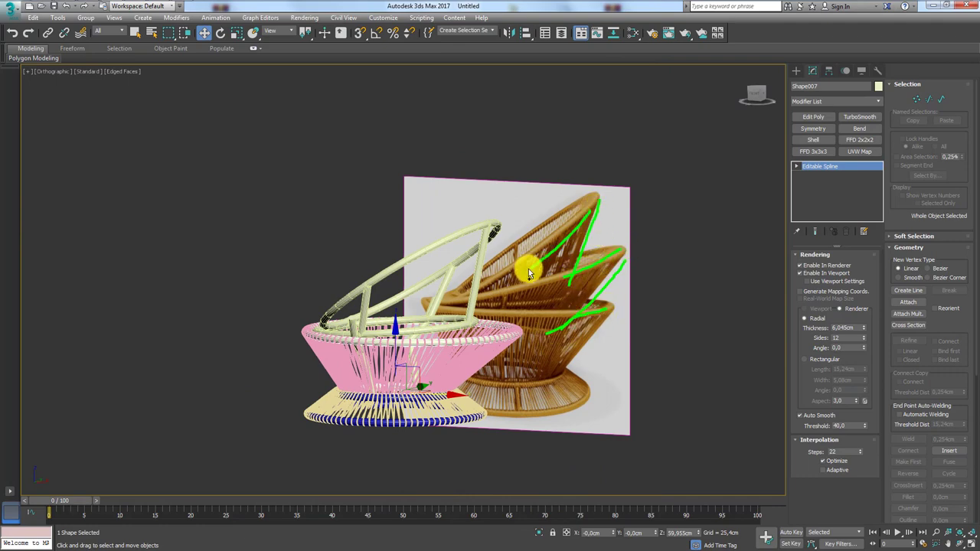
{"action": "middle_click_drag", "start_coordinate": [483, 316], "coordinate": [477, 340], "text": "alt"}
{"action": "scroll", "coordinate": [451, 284], "scroll_direction": "up", "scroll_amount": 3}
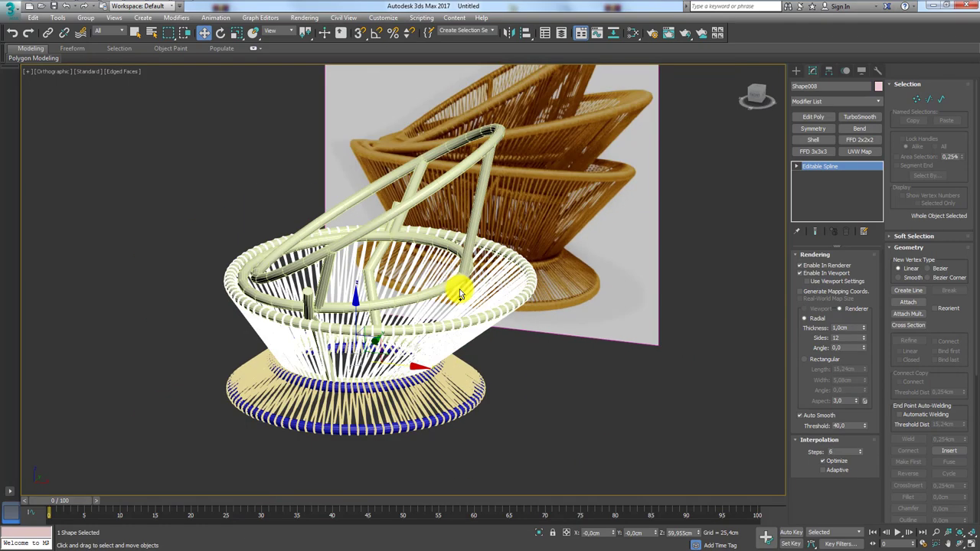
{"action": "mouse_move", "coordinate": [460, 293]}
{"action": "middle_mouse_down", "text": "alt"}
{"action": "mouse_move", "coordinate": [471, 268]}
{"action": "mouse_move", "coordinate": [453, 308]}
{"action": "mouse_move", "coordinate": [459, 291]}
{"action": "mouse_move", "coordinate": [409, 302]}
{"action": "middle_mouse_up", "text": "alt"}
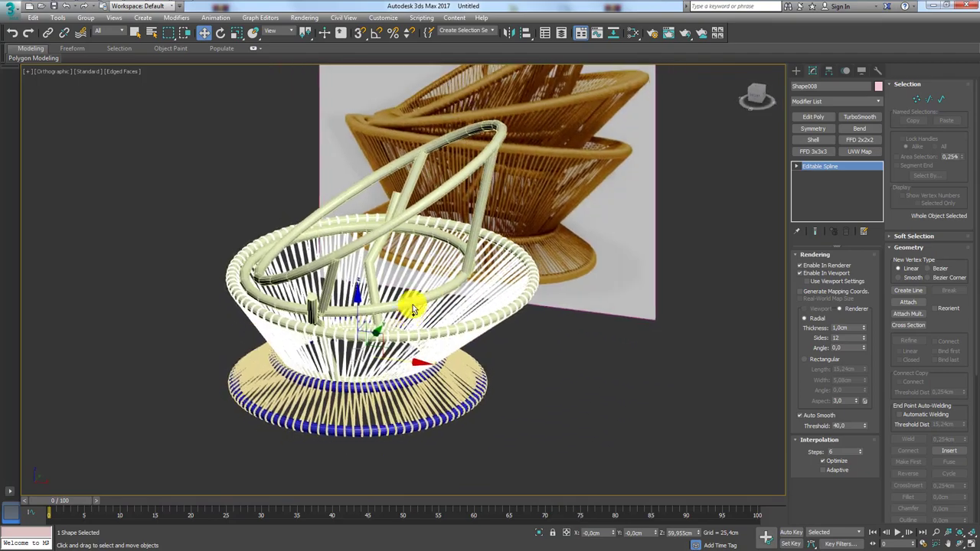
{"action": "scroll", "coordinate": [409, 302], "scroll_direction": "up", "scroll_amount": 2}
{"action": "right_click", "coordinate": [579, 379]}
- Unhide all objects, then select Circle008 and isolate it
{"action": "left_click", "coordinate": [601, 341]}
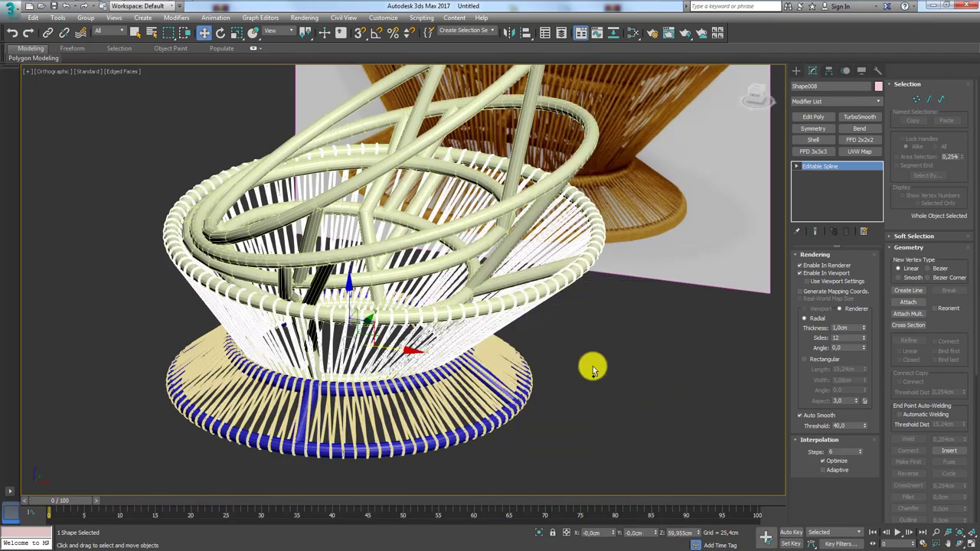
{"action": "mouse_move", "coordinate": [508, 306]}
{"action": "middle_mouse_down", "text": "alt"}
{"action": "mouse_move", "coordinate": [515, 315]}
{"action": "mouse_move", "coordinate": [517, 249]}
{"action": "middle_mouse_up", "text": "alt"}
{"action": "left_click", "coordinate": [537, 175]}
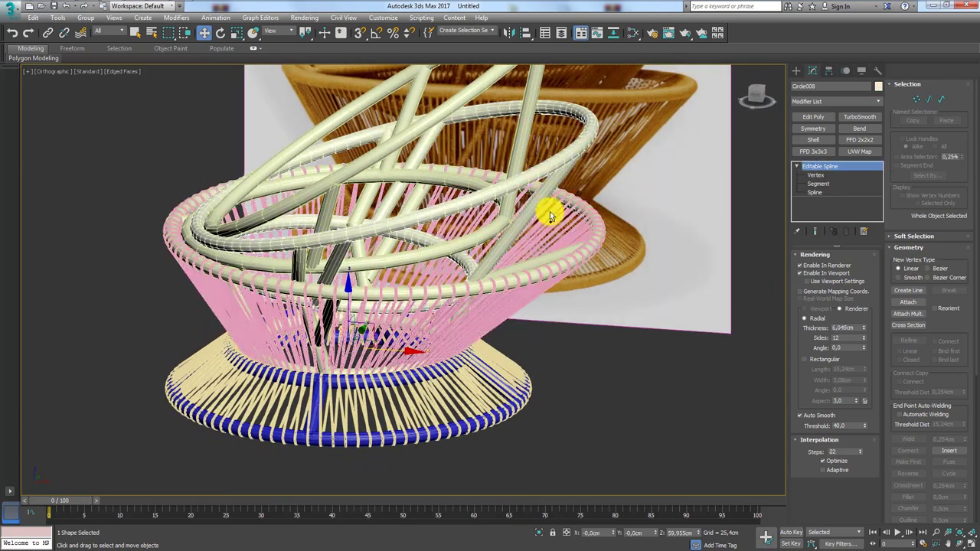
{"action": "mouse_move", "coordinate": [550, 211]}
{"action": "middle_mouse_down", "text": "alt"}
{"action": "mouse_move", "coordinate": [553, 192]}
{"action": "mouse_move", "coordinate": [543, 190]}
{"action": "mouse_move", "coordinate": [545, 211]}
{"action": "mouse_move", "coordinate": [468, 285]}
{"action": "middle_mouse_up", "text": "alt"}
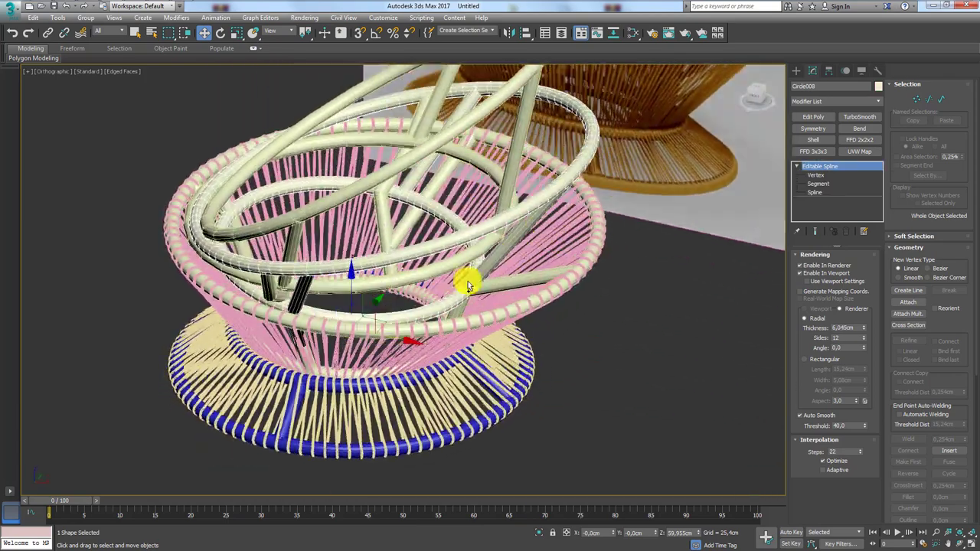
{"action": "left_click", "coordinate": [541, 534]}
{"action": "middle_click_drag", "start_coordinate": [543, 411], "coordinate": [570, 383], "text": "alt"}
- Detach two splines of Circle008 into a new object named Shape009 and select it
{"action": "left_click", "coordinate": [827, 192]}
{"action": "left_click", "coordinate": [470, 227]}
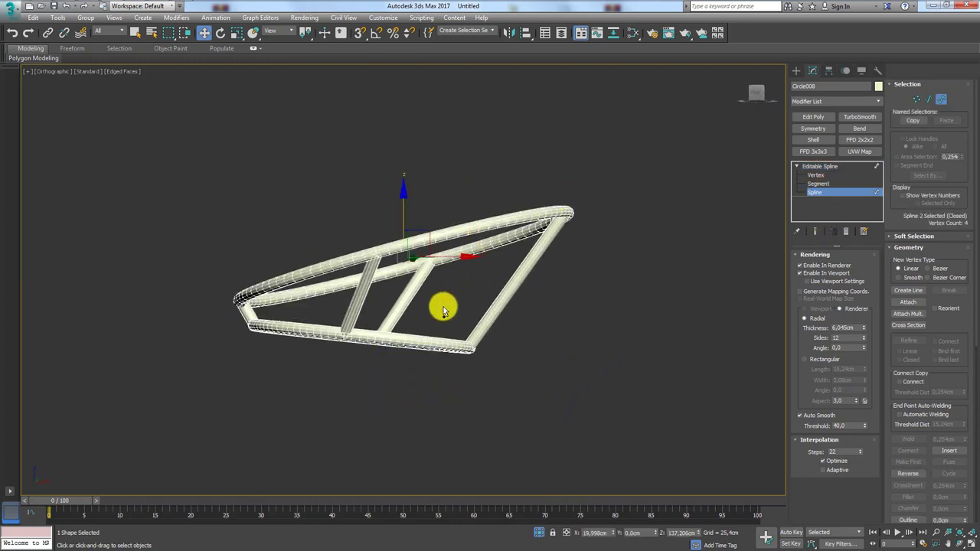
{"action": "left_click", "coordinate": [437, 342], "text": "ctrl"}
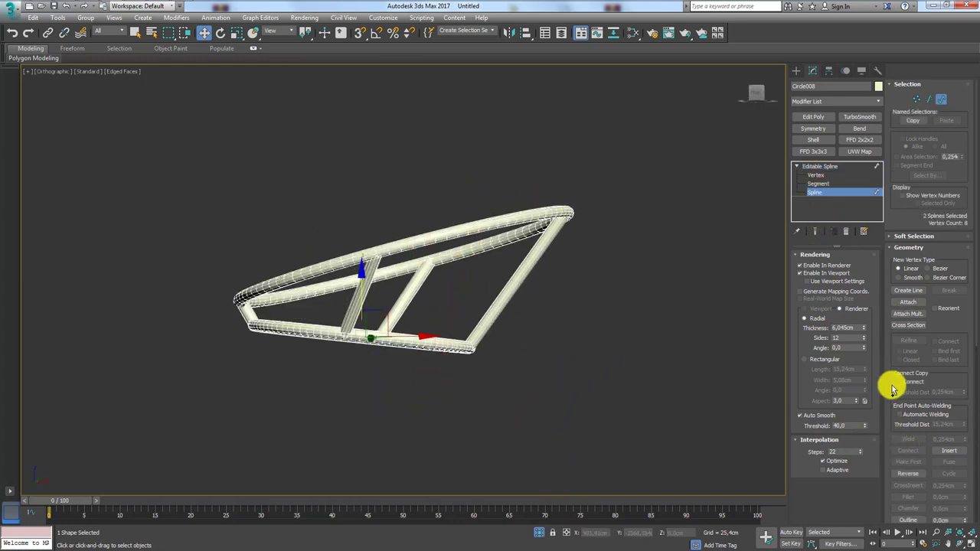
{"action": "left_click_drag", "start_coordinate": [891, 391], "coordinate": [889, 113]}
{"action": "left_click", "coordinate": [908, 398]}
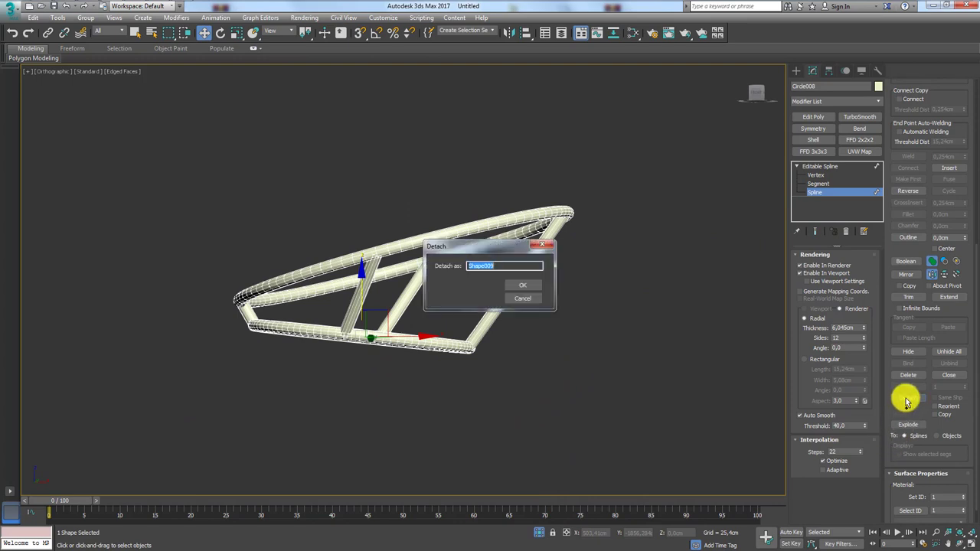
{"action": "left_click", "coordinate": [536, 284]}
{"action": "left_click", "coordinate": [831, 168]}
{"action": "left_click", "coordinate": [543, 245]}
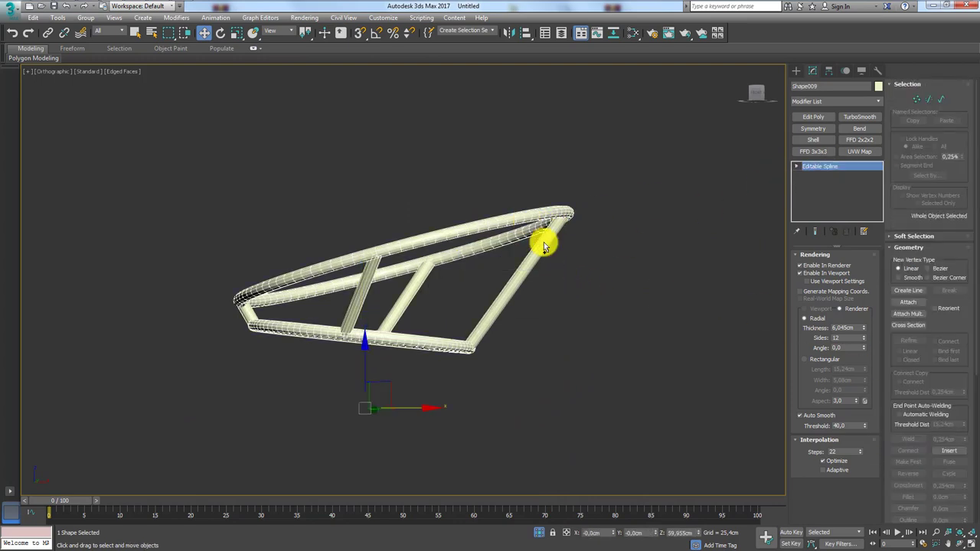
{"action": "mouse_move", "coordinate": [475, 337]}
{"action": "middle_mouse_down", "text": "alt"}
{"action": "mouse_move", "coordinate": [437, 339]}
{"action": "mouse_move", "coordinate": [498, 358]}
{"action": "middle_mouse_up", "text": "alt"}
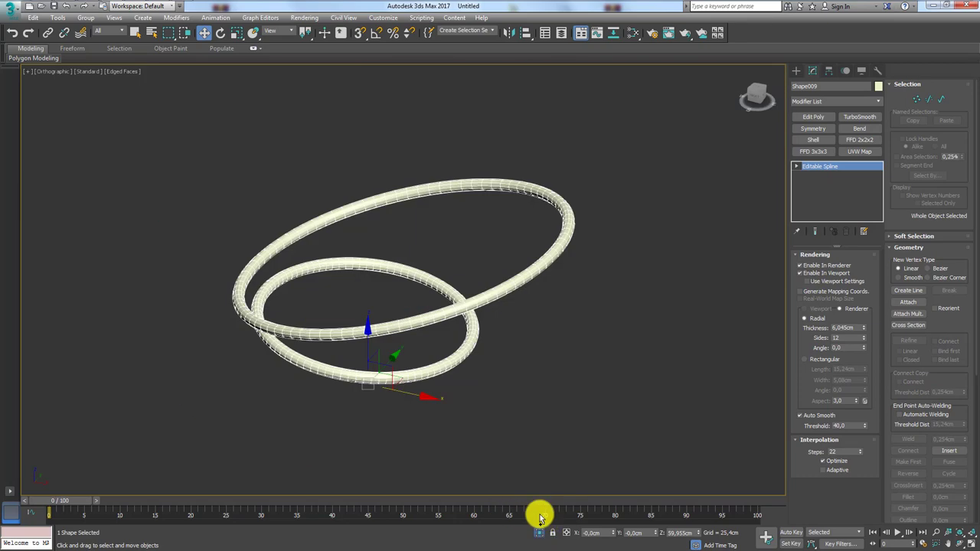
- Add an Edit Poly modifier to Shape009 and inspect both tube loops at edge level
{"action": "mouse_move", "coordinate": [540, 519]}
{"action": "middle_mouse_down", "text": "alt"}
{"action": "mouse_move", "coordinate": [507, 337]}
{"action": "mouse_move", "coordinate": [529, 365]}
{"action": "mouse_move", "coordinate": [793, 172]}
{"action": "middle_mouse_up", "text": "alt"}
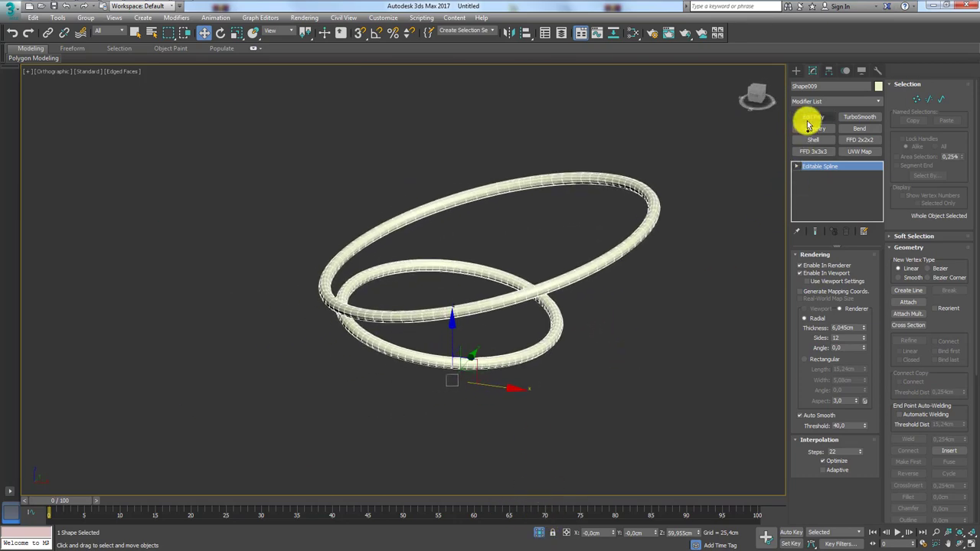
{"action": "left_click", "coordinate": [811, 118]}
{"action": "left_click", "coordinate": [822, 336]}
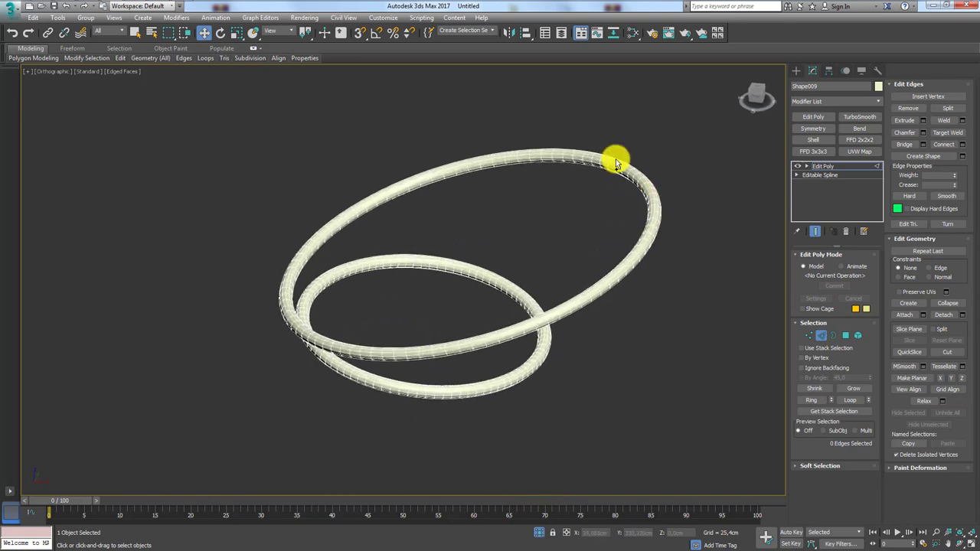
{"action": "scroll", "coordinate": [619, 160], "scroll_direction": "up", "scroll_amount": 3}
{"action": "scroll", "coordinate": [621, 187], "scroll_direction": "up", "scroll_amount": 3}
{"action": "scroll", "coordinate": [620, 184], "scroll_direction": "down", "scroll_amount": 2}
{"action": "scroll", "coordinate": [521, 254], "scroll_direction": "down", "scroll_amount": 3}
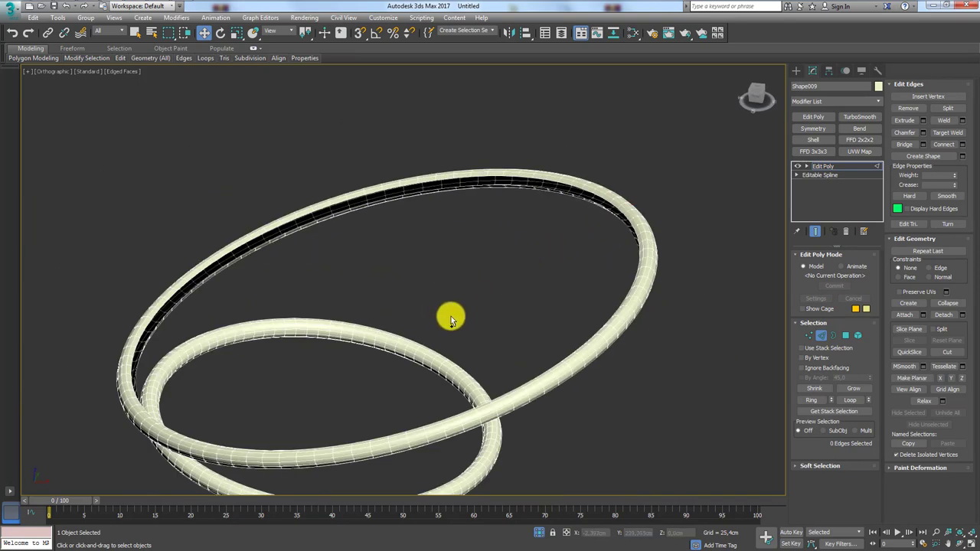
{"action": "scroll", "coordinate": [449, 317], "scroll_direction": "up", "scroll_amount": 4}
{"action": "mouse_move", "coordinate": [421, 336]}
{"action": "middle_mouse_down", "text": "alt"}
{"action": "mouse_move", "coordinate": [464, 321]}
{"action": "mouse_move", "coordinate": [499, 339]}
{"action": "mouse_move", "coordinate": [407, 237]}
{"action": "mouse_move", "coordinate": [485, 337]}
{"action": "mouse_move", "coordinate": [464, 291]}
{"action": "middle_mouse_up", "text": "alt"}
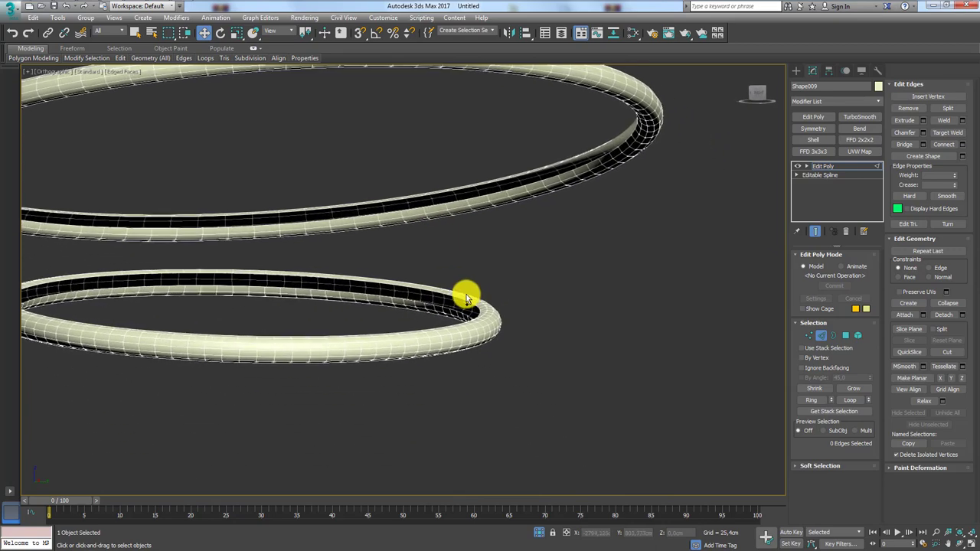
{"action": "scroll", "coordinate": [516, 342], "scroll_direction": "up", "scroll_amount": 3}
{"action": "scroll", "coordinate": [512, 342], "scroll_direction": "up", "scroll_amount": 2}
{"action": "mouse_move", "coordinate": [508, 342]}
{"action": "middle_mouse_down", "text": "alt"}
{"action": "mouse_move", "coordinate": [556, 314]}
{"action": "mouse_move", "coordinate": [547, 299]}
{"action": "middle_mouse_up", "text": "alt"}
{"action": "mouse_move", "coordinate": [553, 196]}
{"action": "middle_mouse_down", "text": "alt"}
{"action": "mouse_move", "coordinate": [543, 202]}
{"action": "mouse_move", "coordinate": [569, 210]}
{"action": "middle_mouse_up", "text": "alt"}
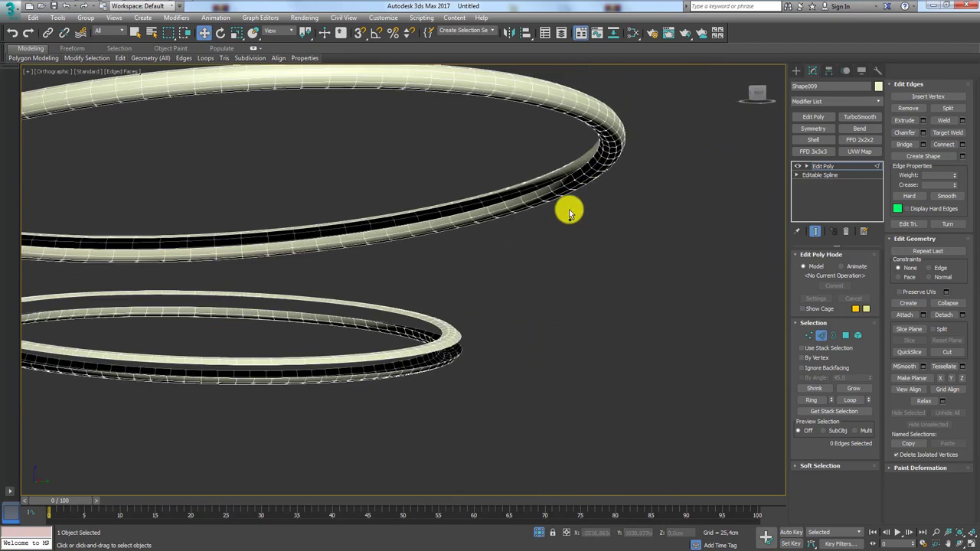
{"action": "scroll", "coordinate": [610, 148], "scroll_direction": "up", "scroll_amount": 3}
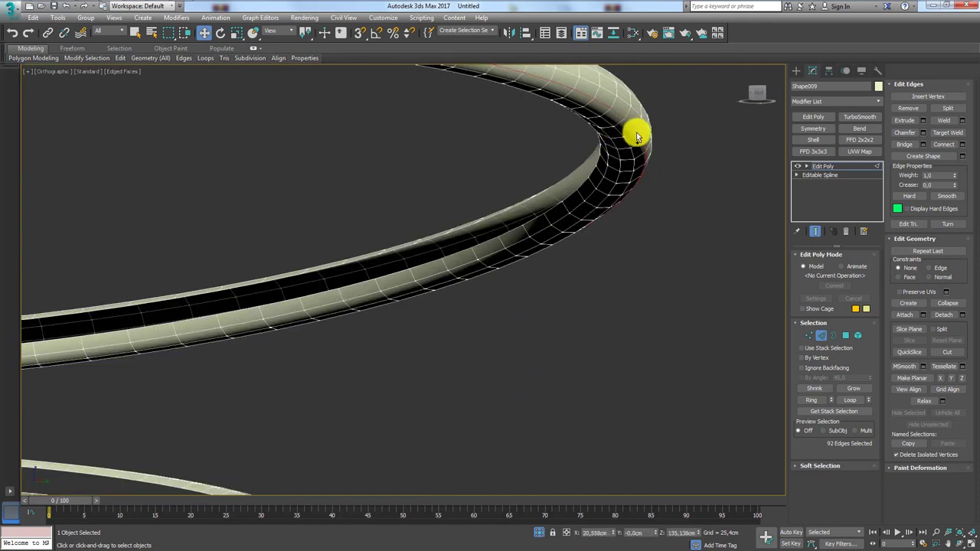
- Select one unwanted tube element in Element mode
{"action": "left_click", "coordinate": [858, 336]}
{"action": "left_click", "coordinate": [597, 190]}
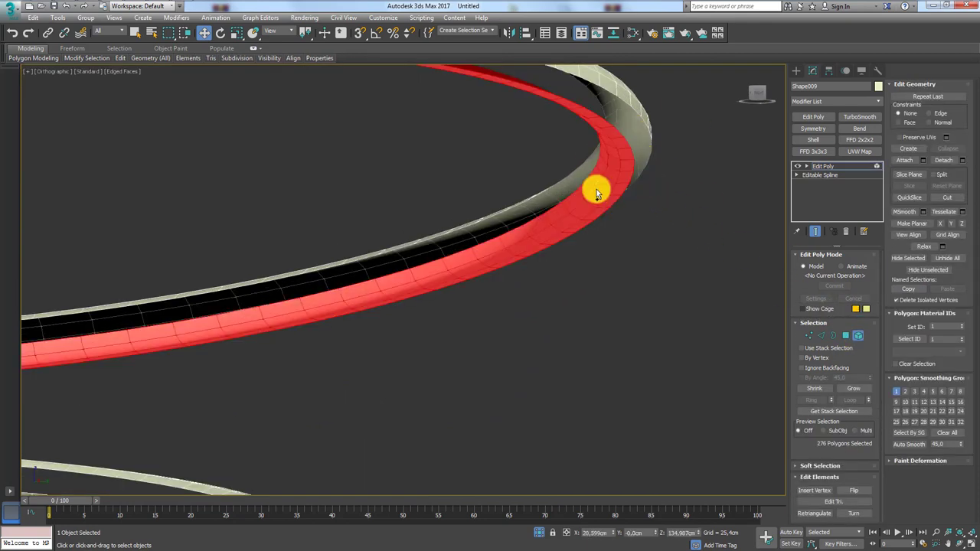
{"action": "scroll", "coordinate": [596, 189], "scroll_direction": "down", "scroll_amount": 5}
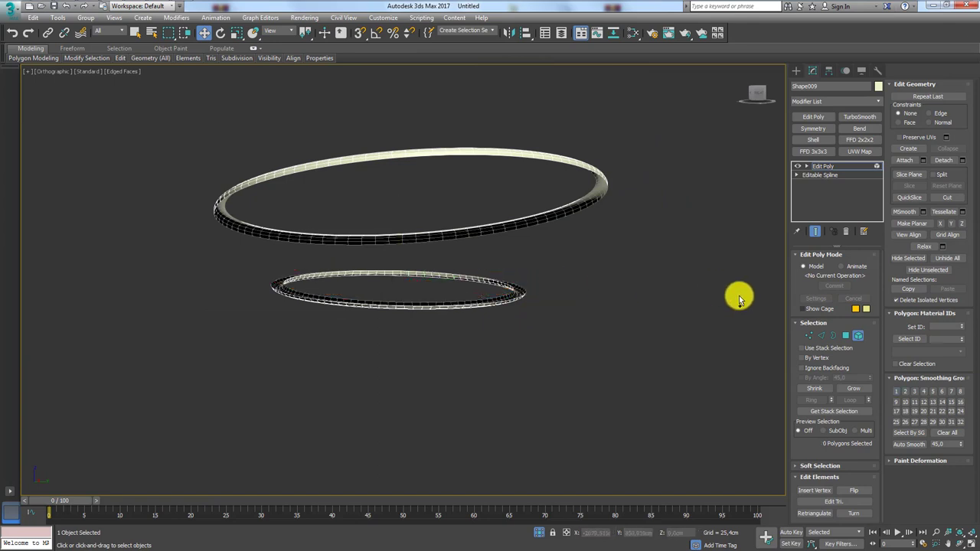
- Select Shape009's top and bottom ring borders and Bridge them into a bowl-shaped wall
{"action": "left_click", "coordinate": [834, 335]}
{"action": "left_click", "coordinate": [491, 232]}
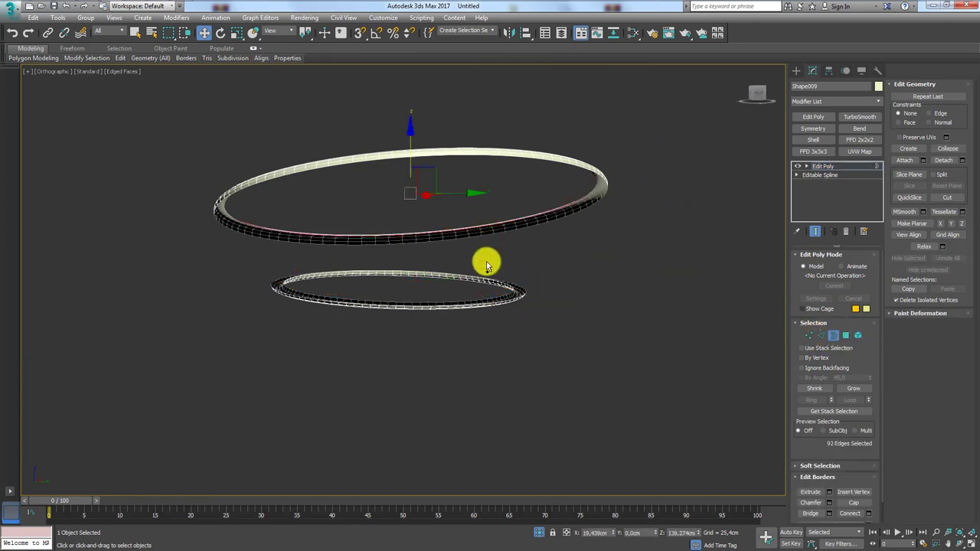
{"action": "left_click", "coordinate": [484, 278], "text": "ctrl"}
{"action": "mouse_move", "coordinate": [484, 278]}
{"action": "middle_mouse_down", "text": "alt"}
{"action": "mouse_move", "coordinate": [543, 263]}
{"action": "mouse_move", "coordinate": [543, 289]}
{"action": "middle_mouse_up", "text": "alt"}
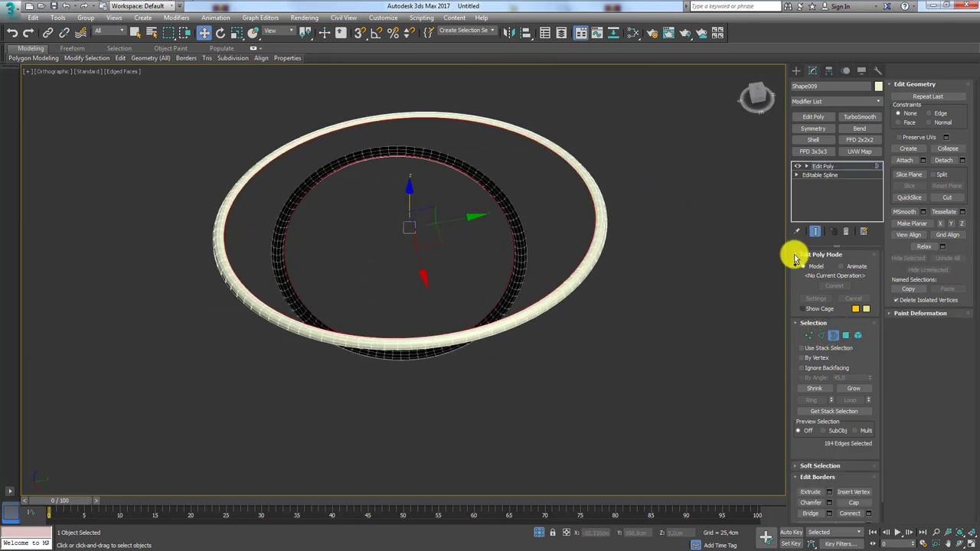
{"action": "left_click", "coordinate": [812, 515]}
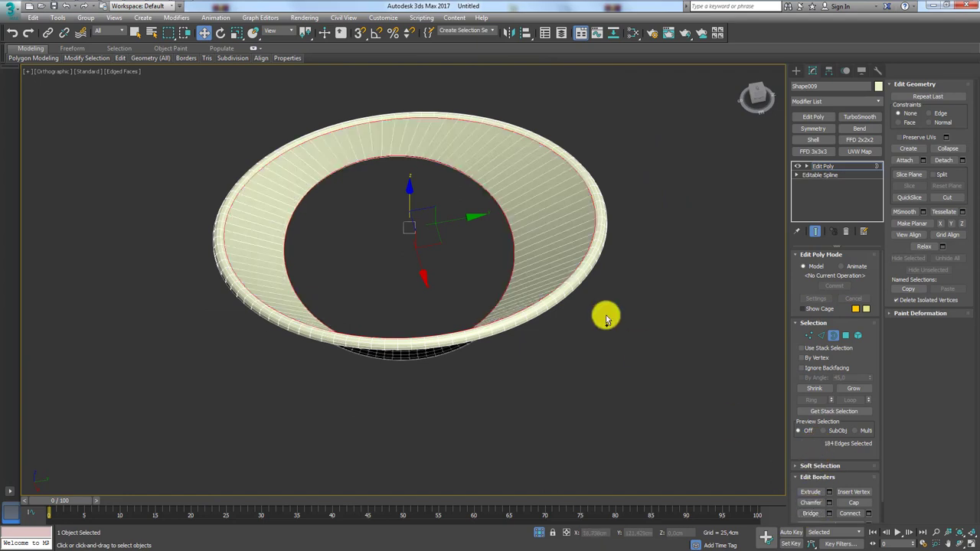
{"action": "middle_click_drag", "start_coordinate": [595, 318], "coordinate": [580, 263], "text": "alt"}
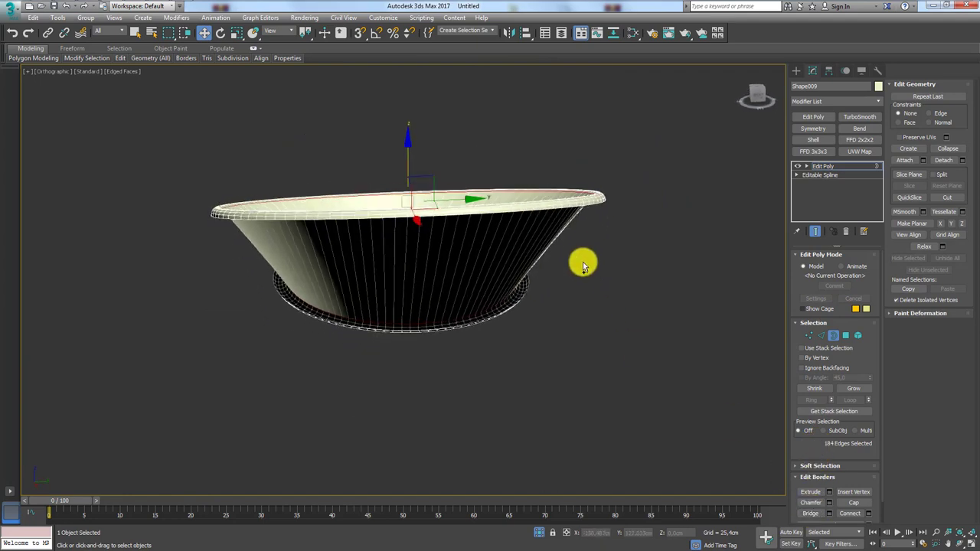
{"action": "left_click", "coordinate": [829, 514]}
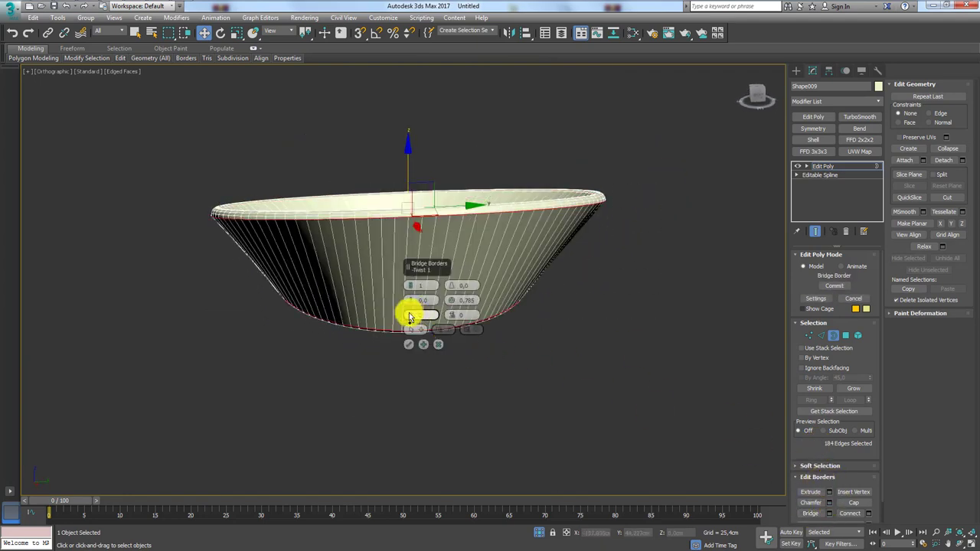
{"action": "left_click", "coordinate": [408, 344]}
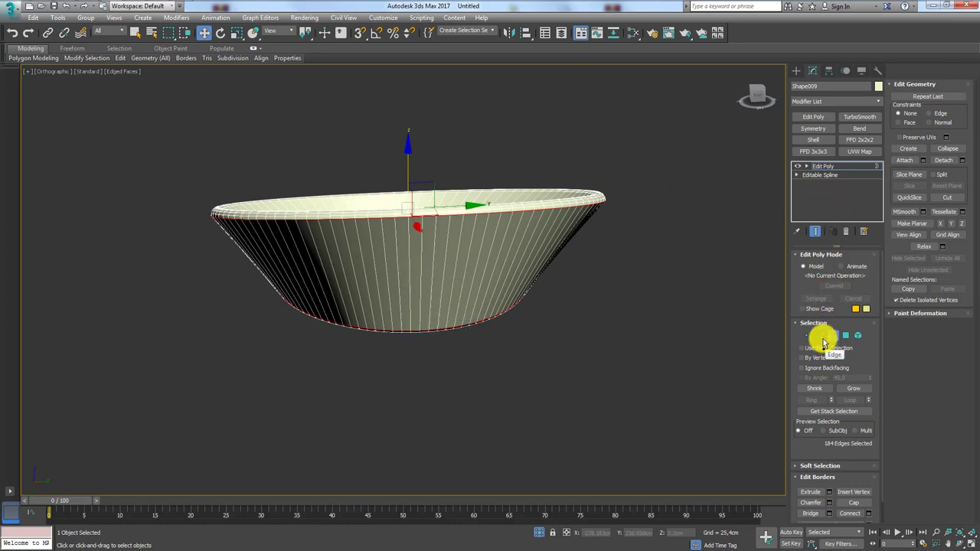
{"action": "left_click", "coordinate": [824, 340]}
{"action": "middle_click_drag", "start_coordinate": [517, 255], "coordinate": [630, 273], "text": "alt"}
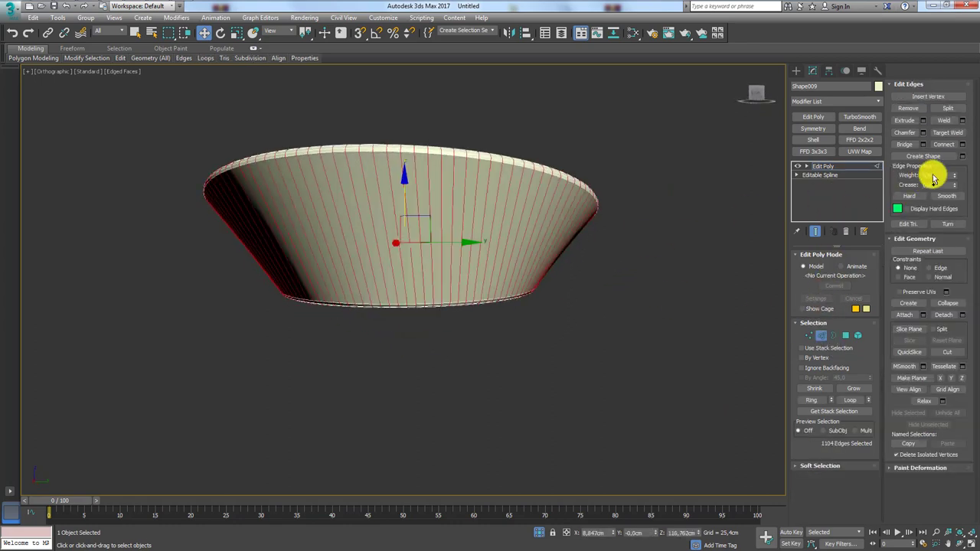
- Create Shape010 from the bowl's edges and give it a 1cm rendering thickness
{"action": "left_click", "coordinate": [962, 156]}
{"action": "left_click", "coordinate": [283, 216]}
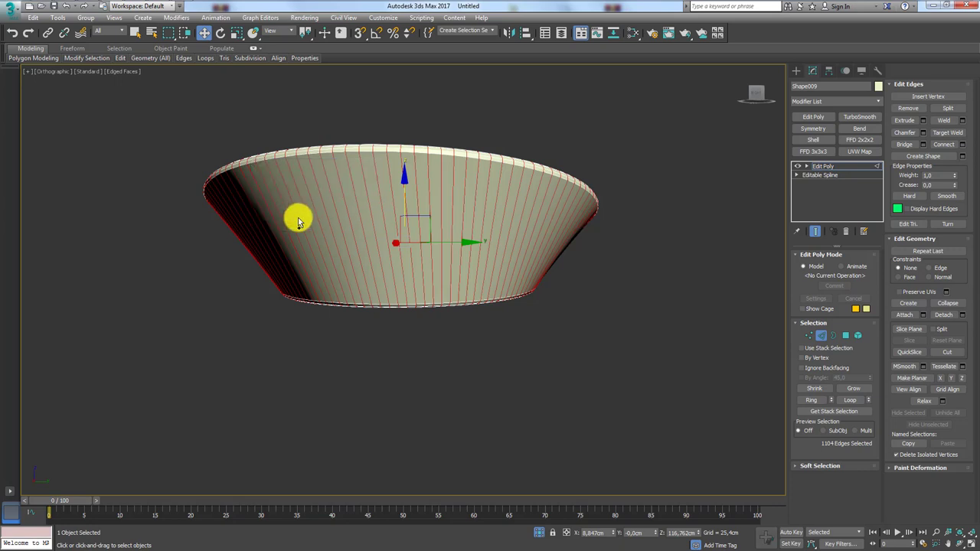
{"action": "left_click", "coordinate": [799, 166]}
{"action": "left_click", "coordinate": [541, 171]}
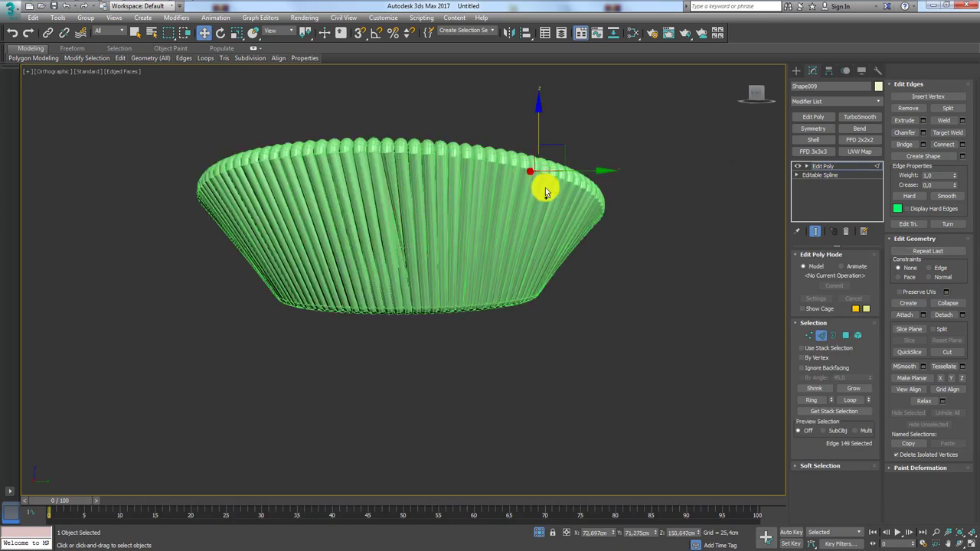
{"action": "left_click", "coordinate": [812, 168]}
{"action": "left_click", "coordinate": [570, 189]}
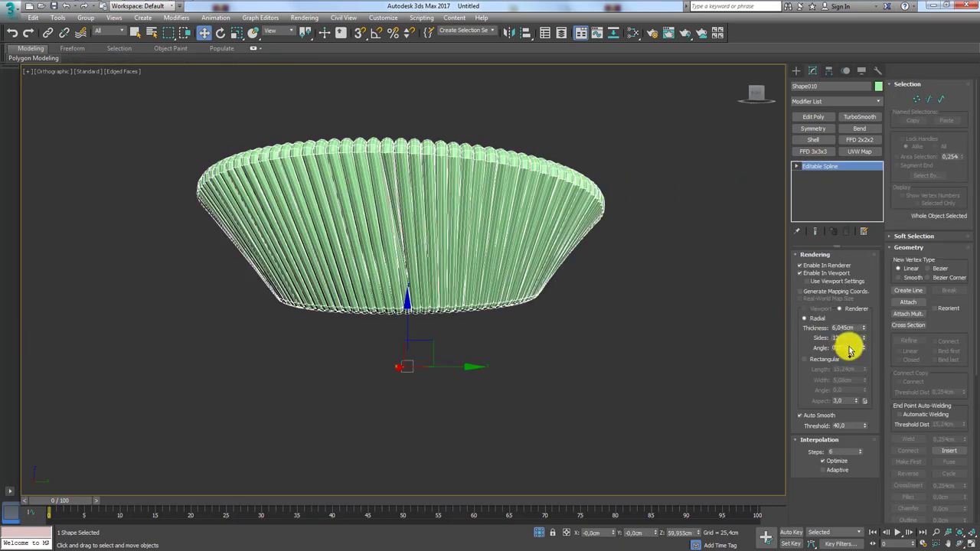
{"action": "type", "text": "1"}
{"action": "key", "text": "Return"}
- Remove Edit Poly from Shape009, exit isolation, and select Circle007
{"action": "scroll", "coordinate": [527, 207], "scroll_direction": "up", "scroll_amount": 4}
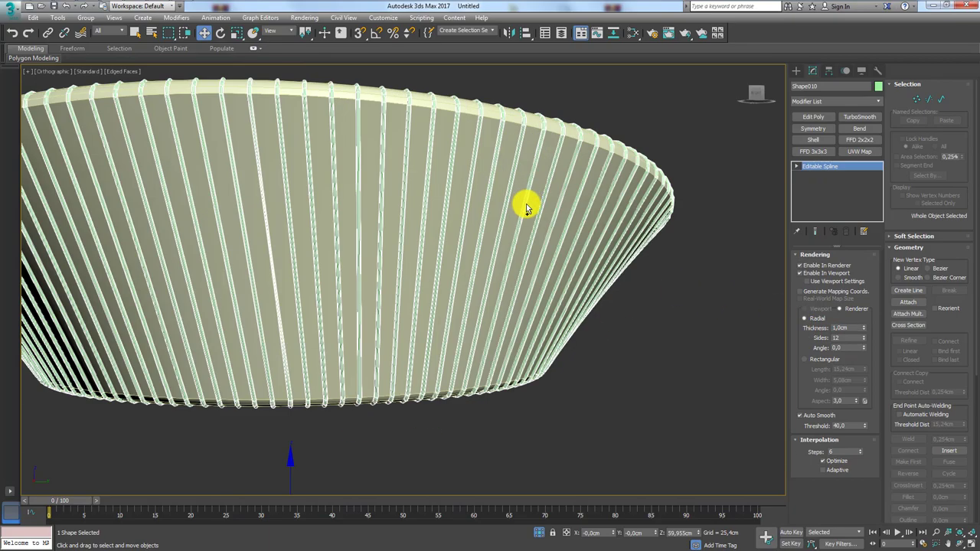
{"action": "left_click", "coordinate": [519, 201]}
{"action": "left_click", "coordinate": [846, 239]}
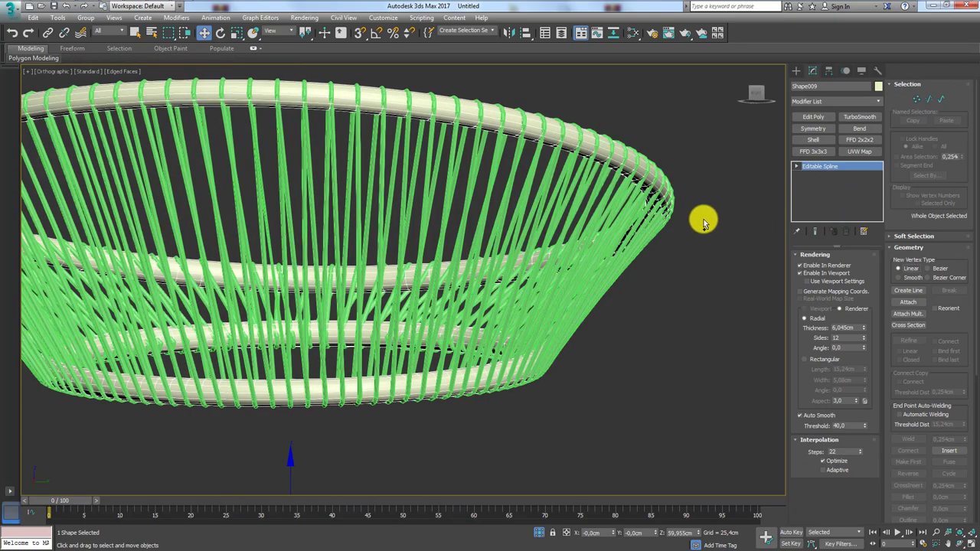
{"action": "scroll", "coordinate": [609, 391], "scroll_direction": "down", "scroll_amount": 4}
{"action": "left_click", "coordinate": [538, 533]}
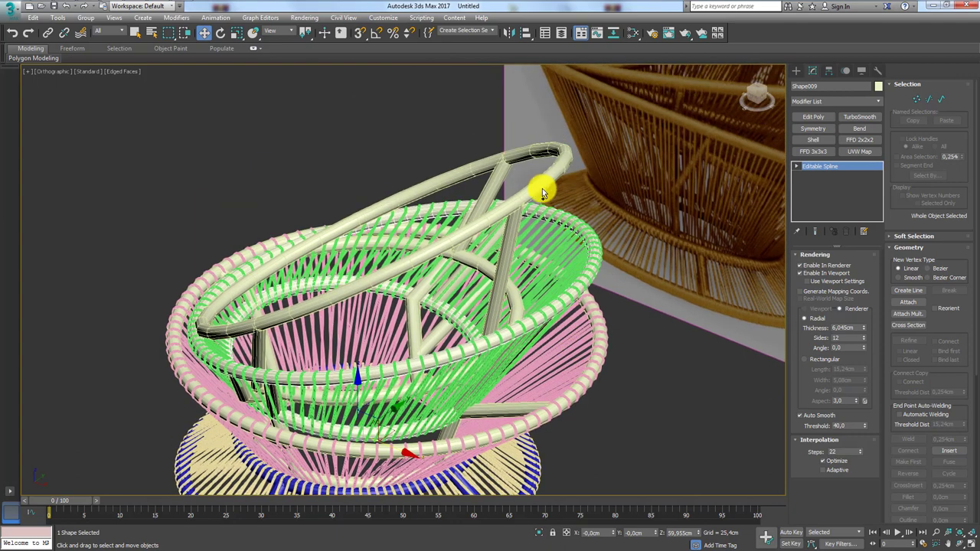
{"action": "left_click", "coordinate": [467, 274]}
- Isolate Circle007 and detach its two straight struts as a separate object
{"action": "middle_click_drag", "start_coordinate": [466, 273], "coordinate": [530, 510], "text": "alt"}
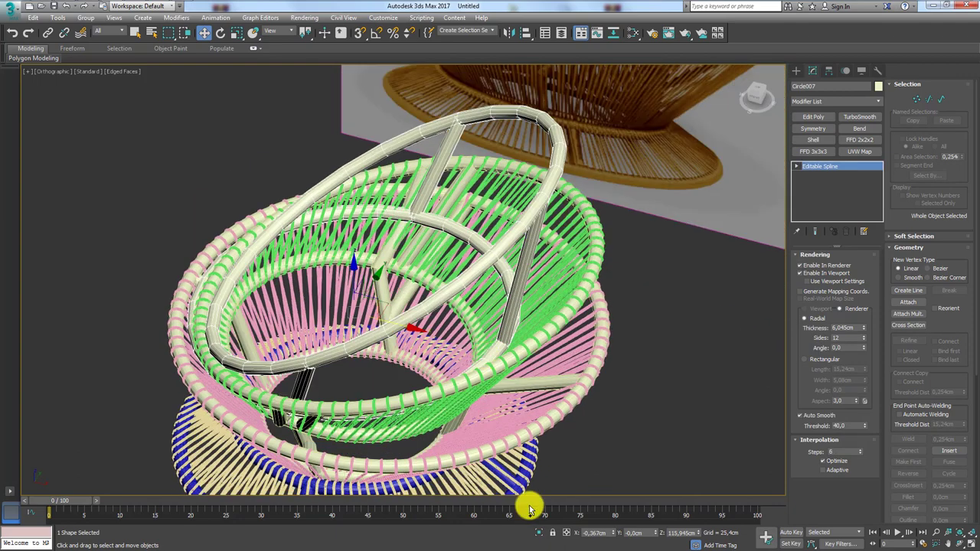
{"action": "left_click", "coordinate": [539, 534]}
{"action": "middle_click_drag", "start_coordinate": [532, 394], "coordinate": [541, 359], "text": "alt"}
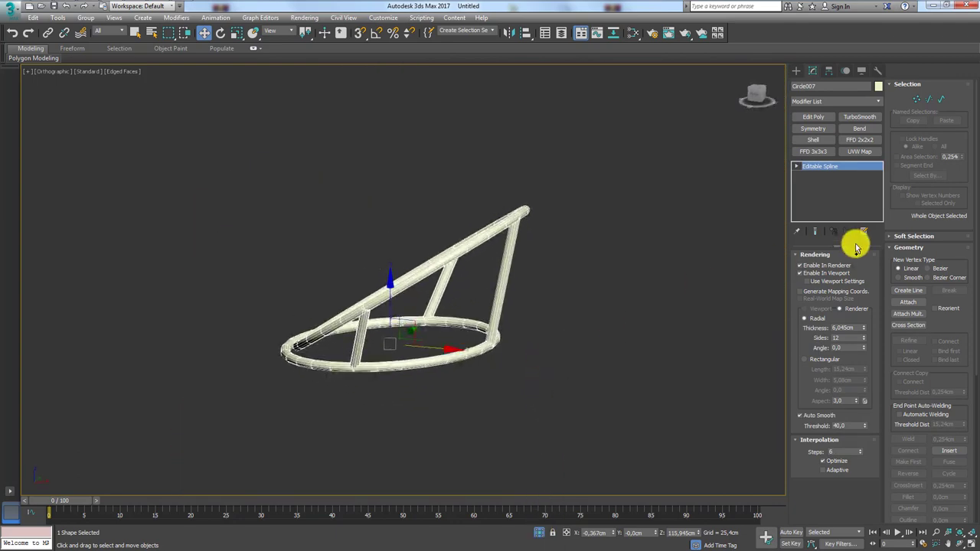
{"action": "left_click", "coordinate": [941, 100]}
{"action": "middle_click_drag", "start_coordinate": [694, 227], "coordinate": [570, 284], "text": "alt"}
{"action": "left_click", "coordinate": [432, 301]}
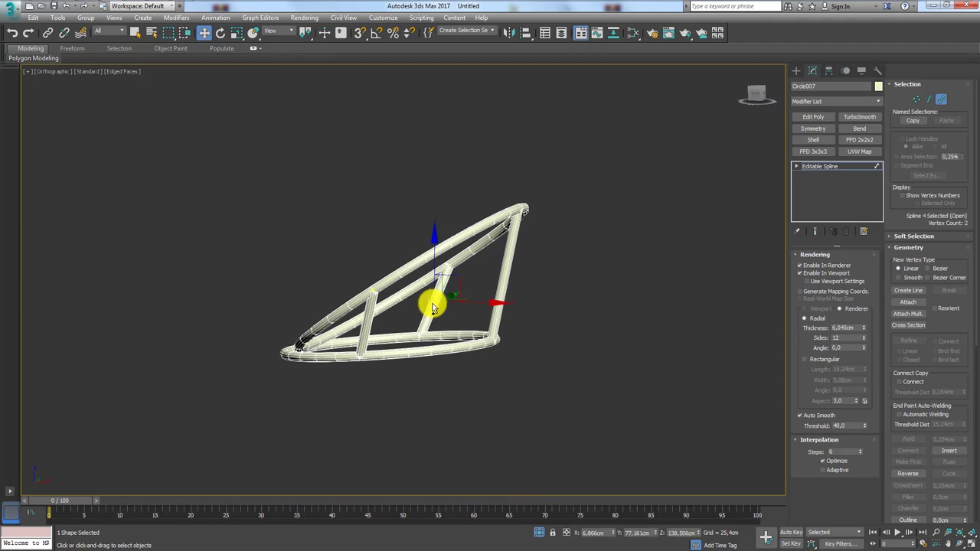
{"action": "left_click", "coordinate": [499, 306], "text": "ctrl"}
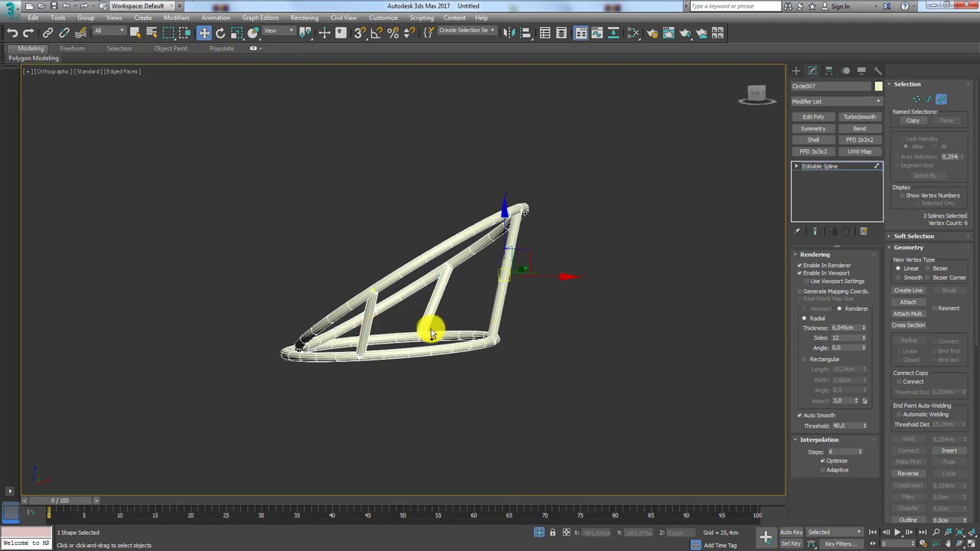
{"action": "left_click_drag", "start_coordinate": [959, 410], "coordinate": [944, 201]}
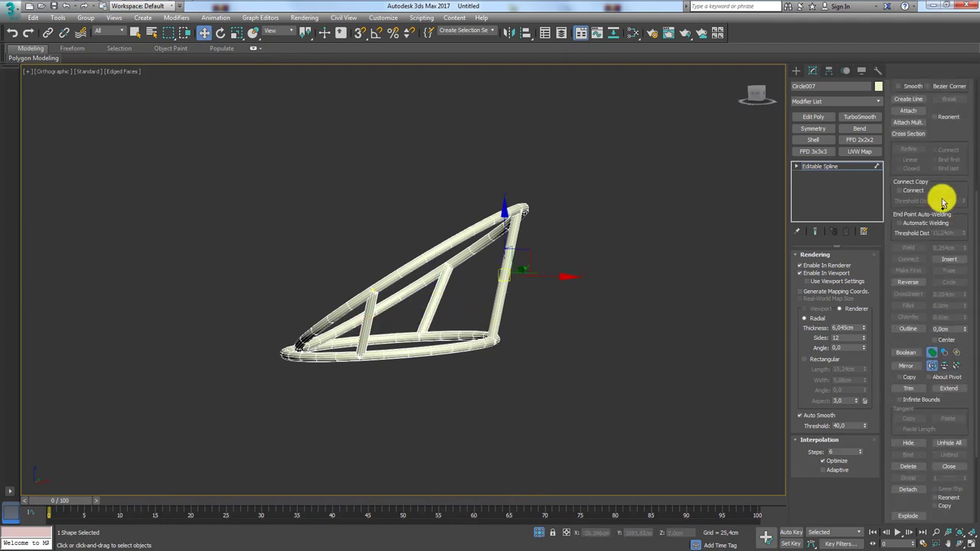
{"action": "left_click", "coordinate": [910, 490]}
{"action": "left_click", "coordinate": [523, 282]}
- Hide the detached struts
{"action": "left_click", "coordinate": [815, 167]}
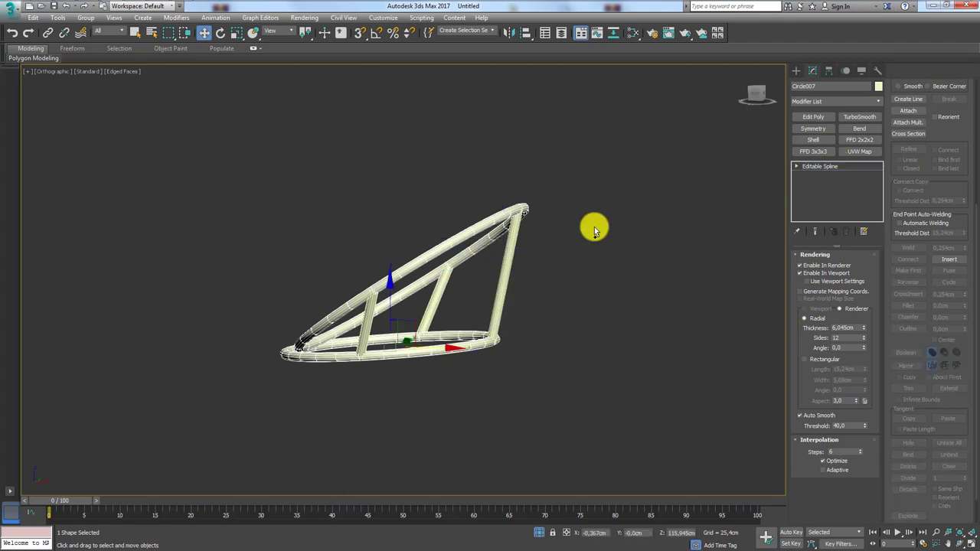
{"action": "left_click", "coordinate": [507, 258]}
{"action": "right_click", "coordinate": [508, 258]}
{"action": "left_click", "coordinate": [531, 237]}
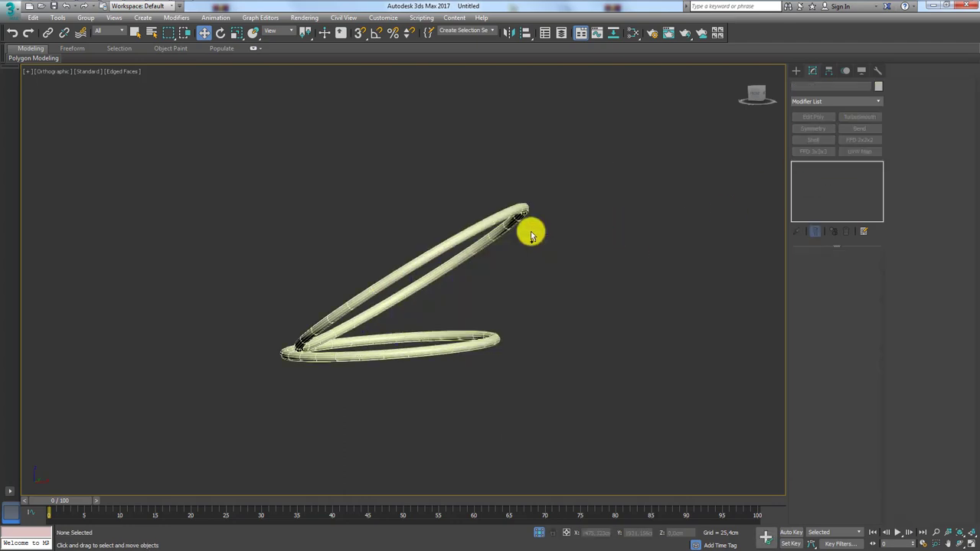
- Set Circle007's interpolation steps to 22 for smoother rings
{"action": "left_click", "coordinate": [503, 224]}
{"action": "middle_click_drag", "start_coordinate": [503, 227], "coordinate": [573, 232], "text": "alt"}
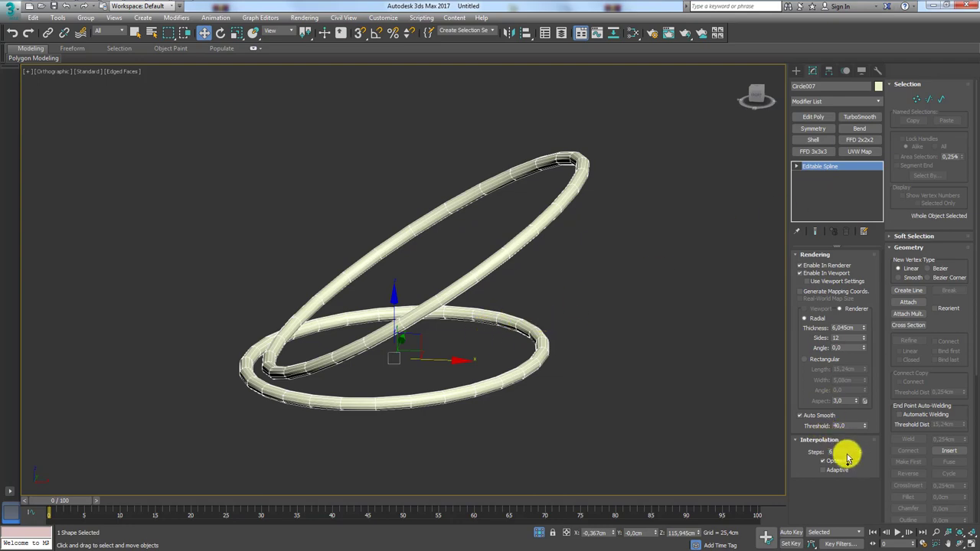
{"action": "left_click_drag", "start_coordinate": [847, 453], "coordinate": [800, 455]}
{"action": "type", "text": "22"}
{"action": "key", "text": "Return"}
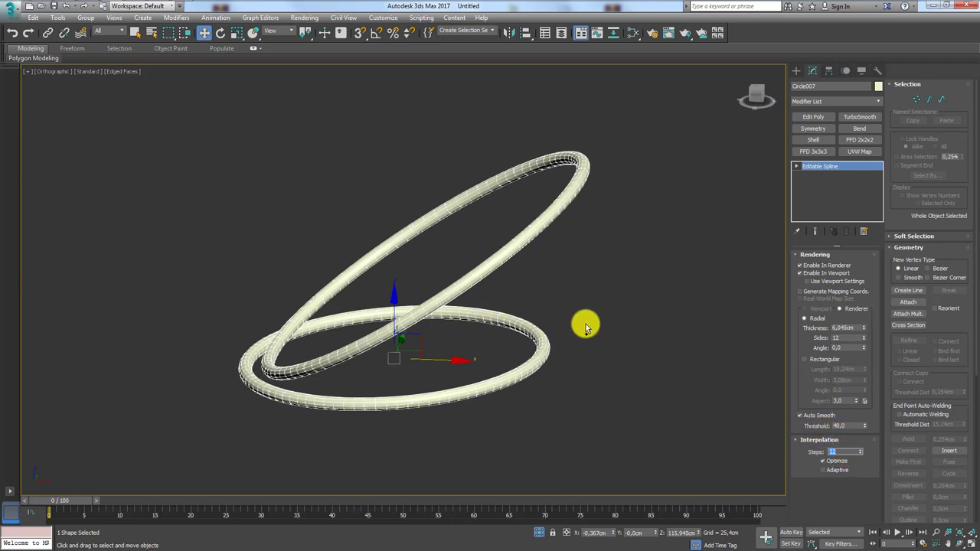
{"action": "mouse_move", "coordinate": [585, 324]}
{"action": "middle_mouse_down", "text": "alt"}
{"action": "mouse_move", "coordinate": [575, 294]}
{"action": "mouse_move", "coordinate": [613, 274]}
{"action": "middle_mouse_up", "text": "alt"}
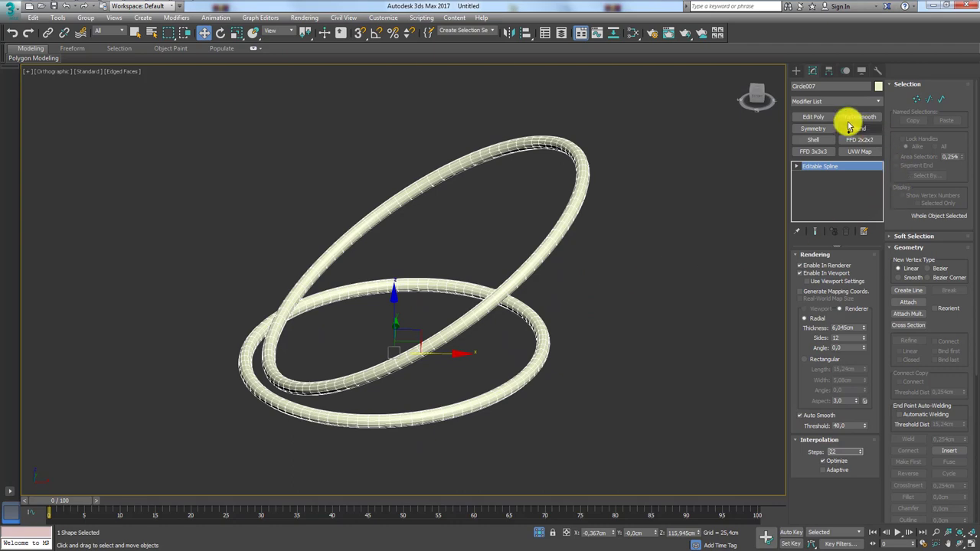
- Add an Edit Poly modifier to Circle007 and switch to Edge sub-object level
{"action": "left_click", "coordinate": [813, 117]}
{"action": "left_click", "coordinate": [821, 334]}
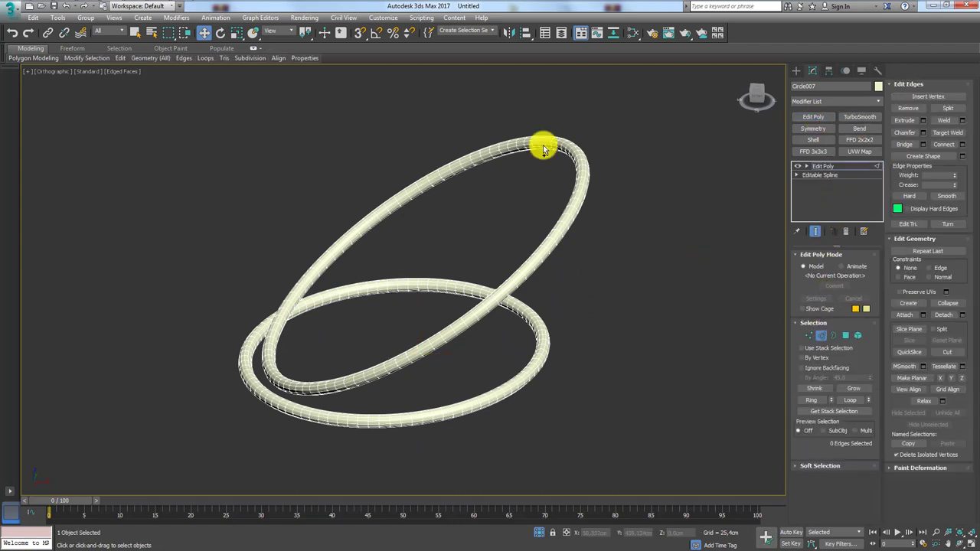
{"action": "scroll", "coordinate": [544, 145], "scroll_direction": "up", "scroll_amount": 3}
{"action": "scroll", "coordinate": [545, 144], "scroll_direction": "up", "scroll_amount": 3}
{"action": "scroll", "coordinate": [546, 153], "scroll_direction": "down", "scroll_amount": 2}
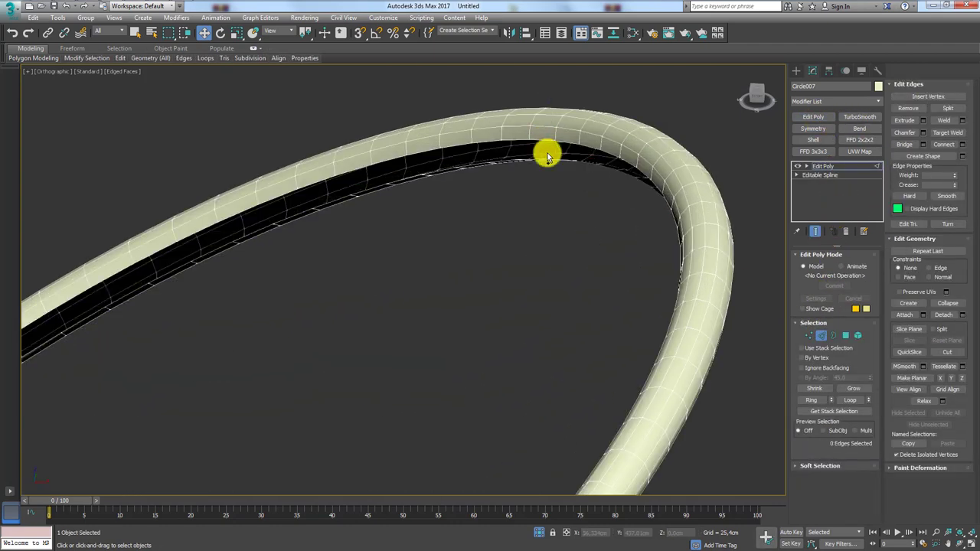
{"action": "scroll", "coordinate": [545, 150], "scroll_direction": "down", "scroll_amount": 3}
- Orbit and zoom around the two ring tubes, test-selecting an edge loop on the lower tube
{"action": "mouse_move", "coordinate": [544, 151]}
{"action": "middle_mouse_down", "text": "alt"}
{"action": "mouse_move", "coordinate": [628, 188]}
{"action": "mouse_move", "coordinate": [546, 179]}
{"action": "mouse_move", "coordinate": [625, 251]}
{"action": "mouse_move", "coordinate": [600, 281]}
{"action": "middle_mouse_up", "text": "alt"}
{"action": "scroll", "coordinate": [626, 251], "scroll_direction": "up", "scroll_amount": 5}
{"action": "scroll", "coordinate": [626, 251], "scroll_direction": "up", "scroll_amount": 3}
{"action": "scroll", "coordinate": [536, 376], "scroll_direction": "down", "scroll_amount": 4}
{"action": "middle_click_drag", "start_coordinate": [536, 376], "coordinate": [525, 366], "text": "alt"}
{"action": "scroll", "coordinate": [534, 275], "scroll_direction": "up", "scroll_amount": 2}
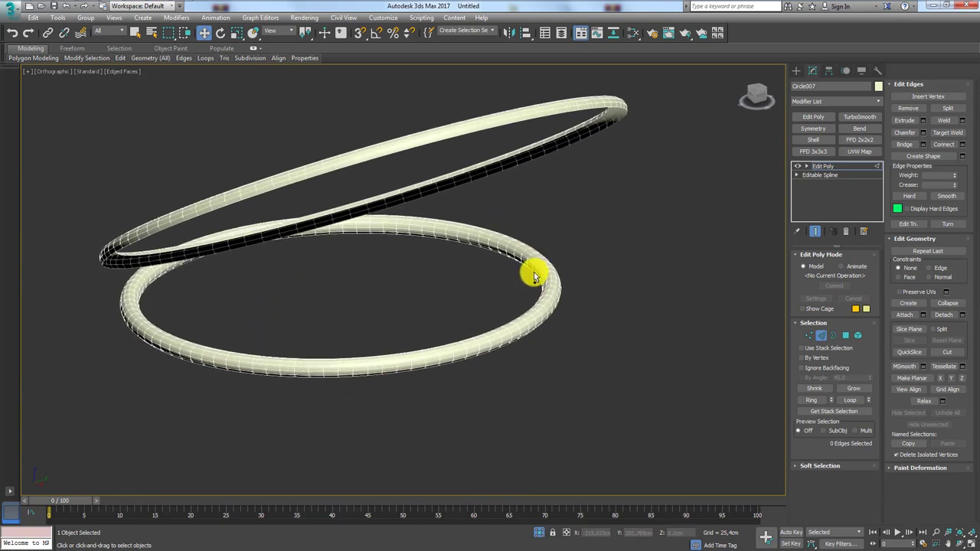
{"action": "scroll", "coordinate": [534, 276], "scroll_direction": "up", "scroll_amount": 2}
{"action": "scroll", "coordinate": [551, 285], "scroll_direction": "up", "scroll_amount": 3}
{"action": "mouse_move", "coordinate": [546, 293]}
{"action": "middle_mouse_down", "text": "alt"}
{"action": "mouse_move", "coordinate": [595, 299]}
{"action": "mouse_move", "coordinate": [571, 284]}
{"action": "mouse_move", "coordinate": [587, 281]}
{"action": "mouse_move", "coordinate": [563, 287]}
{"action": "middle_mouse_up", "text": "alt"}
{"action": "scroll", "coordinate": [573, 284], "scroll_direction": "down", "scroll_amount": 3}
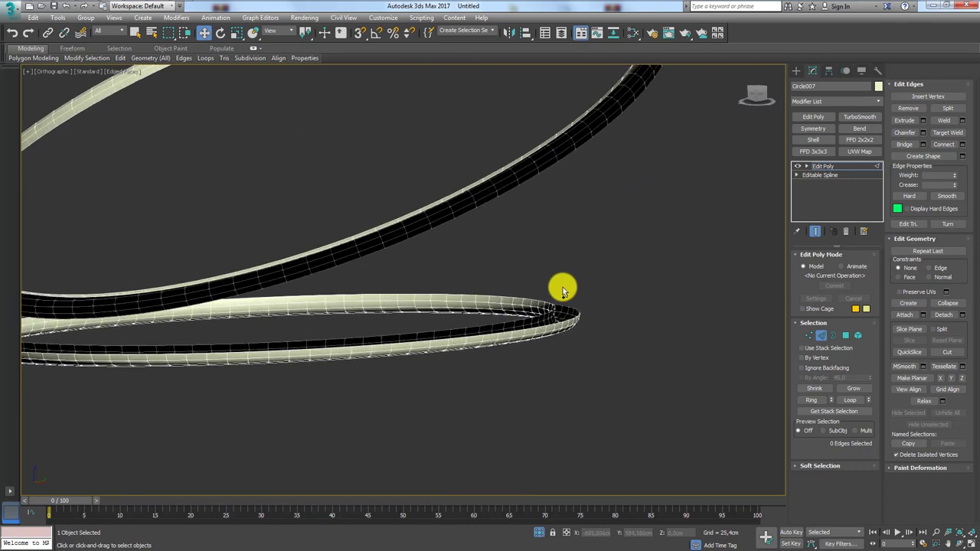
{"action": "double_click", "coordinate": [491, 297]}
{"action": "left_click", "coordinate": [494, 297]}
{"action": "scroll", "coordinate": [498, 291], "scroll_direction": "down", "scroll_amount": 3}
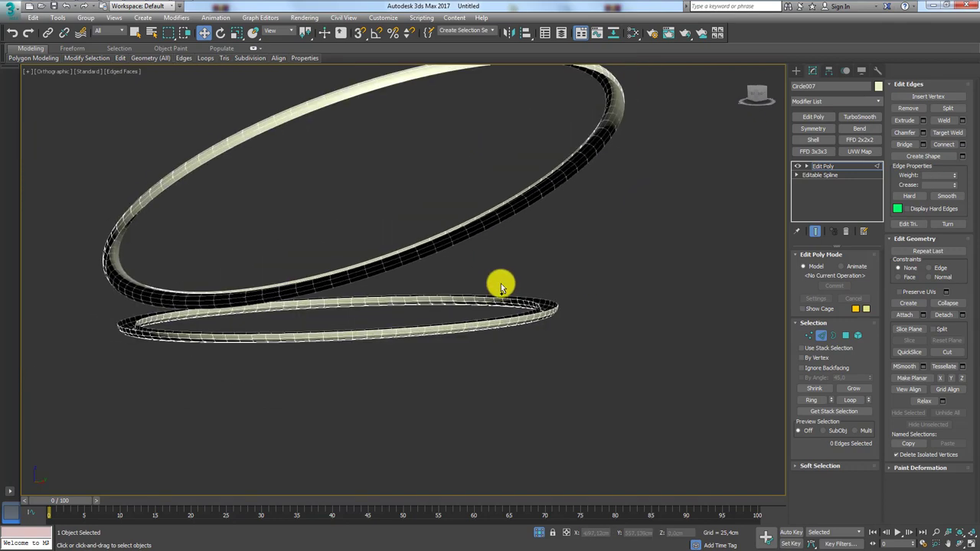
{"action": "mouse_move", "coordinate": [501, 284]}
{"action": "middle_mouse_down", "text": "alt"}
{"action": "mouse_move", "coordinate": [462, 291]}
{"action": "mouse_move", "coordinate": [540, 333]}
{"action": "mouse_move", "coordinate": [459, 335]}
{"action": "mouse_move", "coordinate": [495, 296]}
{"action": "mouse_move", "coordinate": [567, 311]}
{"action": "mouse_move", "coordinate": [547, 335]}
{"action": "mouse_move", "coordinate": [512, 321]}
{"action": "mouse_move", "coordinate": [479, 281]}
{"action": "mouse_move", "coordinate": [551, 333]}
{"action": "mouse_move", "coordinate": [360, 344]}
{"action": "middle_mouse_up", "text": "alt"}
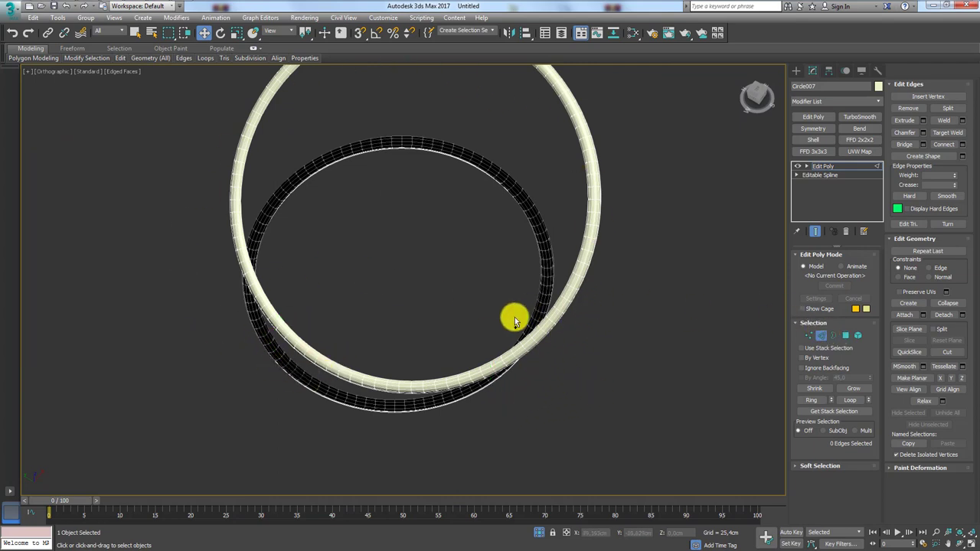
- In a Top wireframe view, select the edge loop on the ring's left side
{"action": "key", "text": "t"}
{"action": "key", "text": "F3"}
{"action": "scroll", "coordinate": [591, 328], "scroll_direction": "up", "scroll_amount": 5}
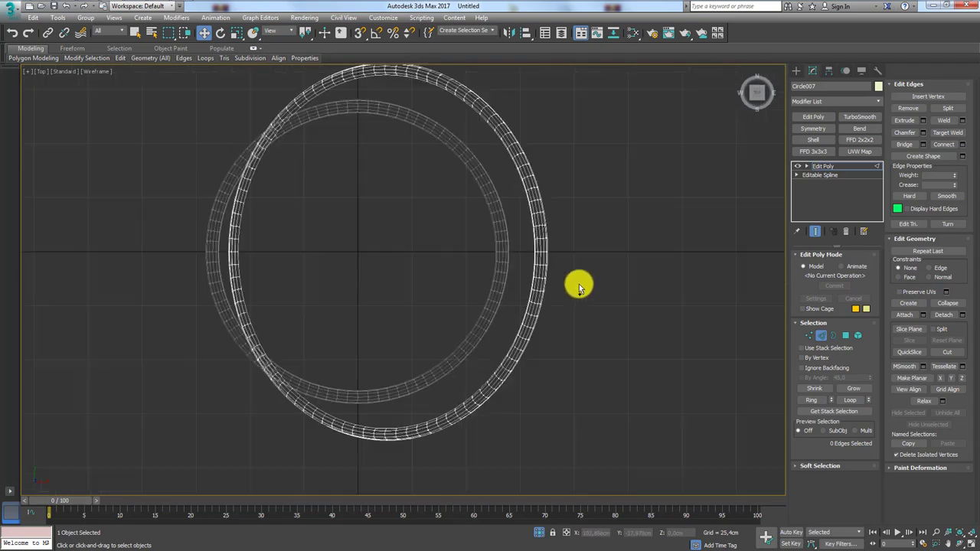
{"action": "scroll", "coordinate": [546, 259], "scroll_direction": "up", "scroll_amount": 5}
{"action": "scroll", "coordinate": [547, 243], "scroll_direction": "down", "scroll_amount": 5}
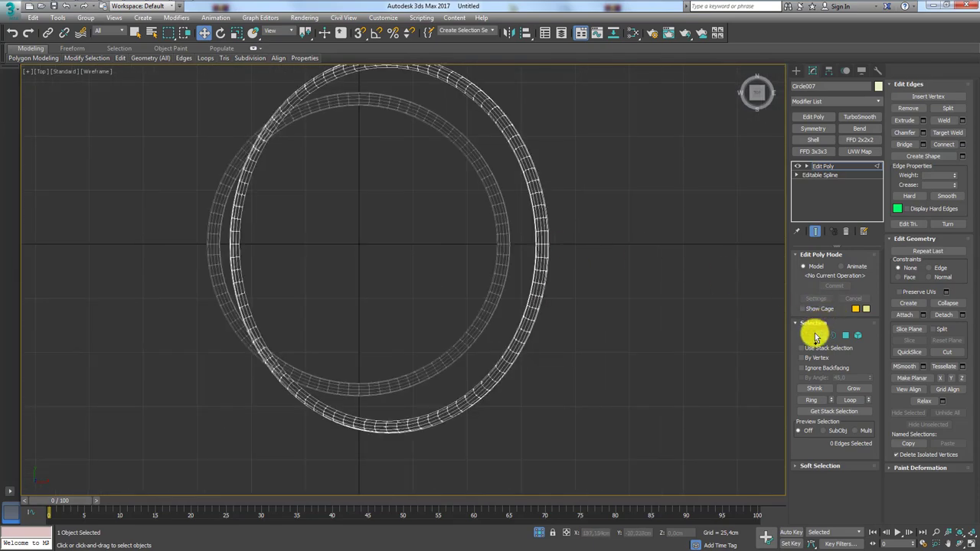
{"action": "left_click", "coordinate": [818, 335]}
{"action": "double_click", "coordinate": [541, 244]}
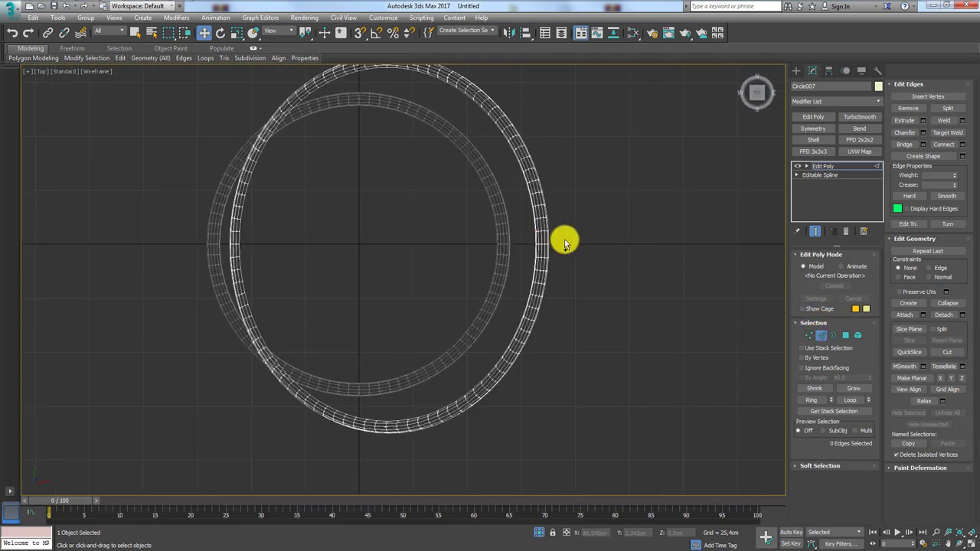
{"action": "double_click", "coordinate": [216, 252]}
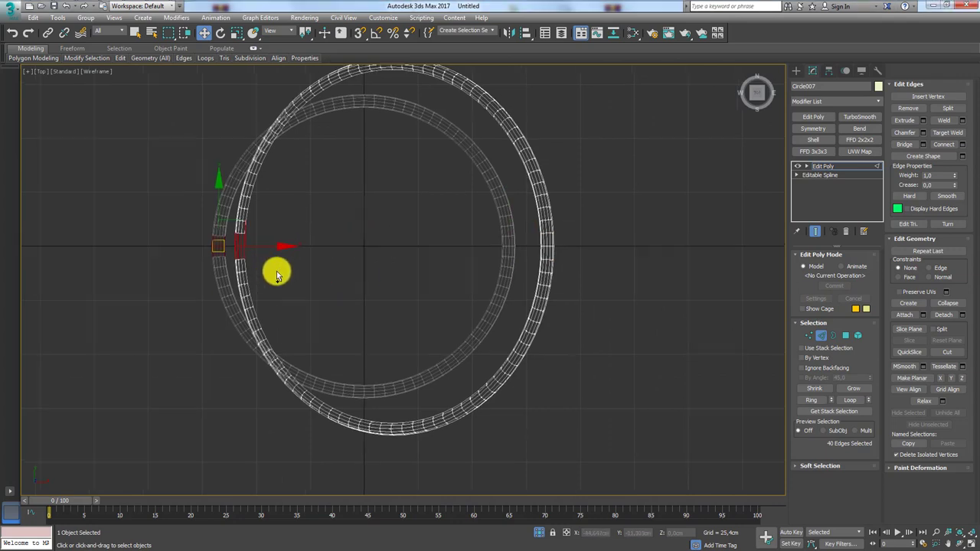
{"action": "middle_click_drag", "start_coordinate": [278, 271], "coordinate": [395, 271]}
{"action": "scroll", "coordinate": [396, 271], "scroll_direction": "up", "scroll_amount": 1}
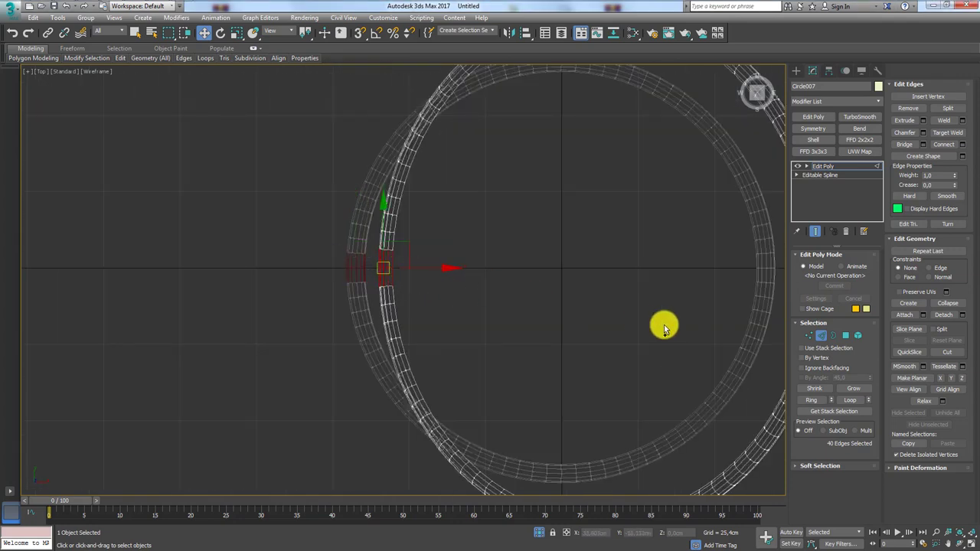
- Grow the edge selection twice along the ring, check the reference photo, then shrink it once
{"action": "left_click", "coordinate": [855, 390]}
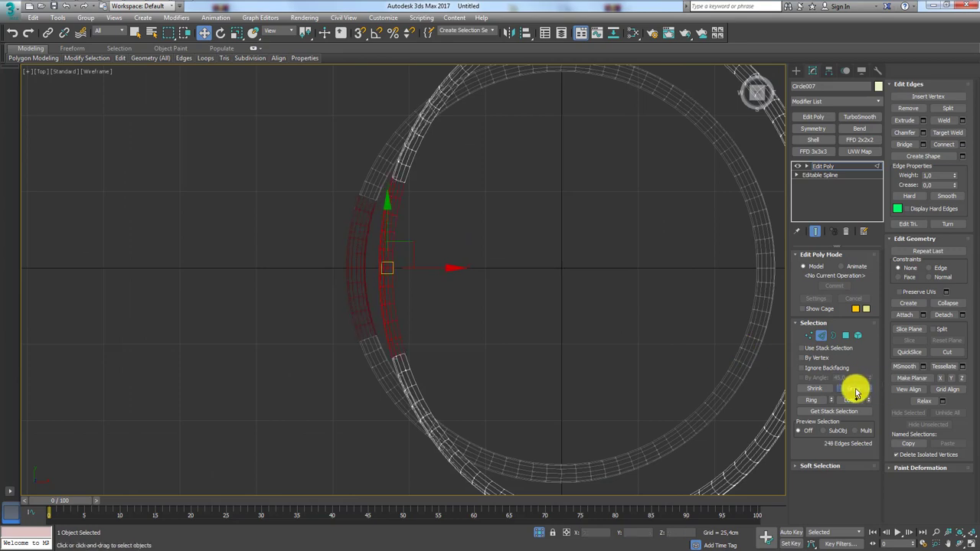
{"action": "left_click", "coordinate": [857, 392]}
{"action": "scroll", "coordinate": [503, 329], "scroll_direction": "down", "scroll_amount": 2}
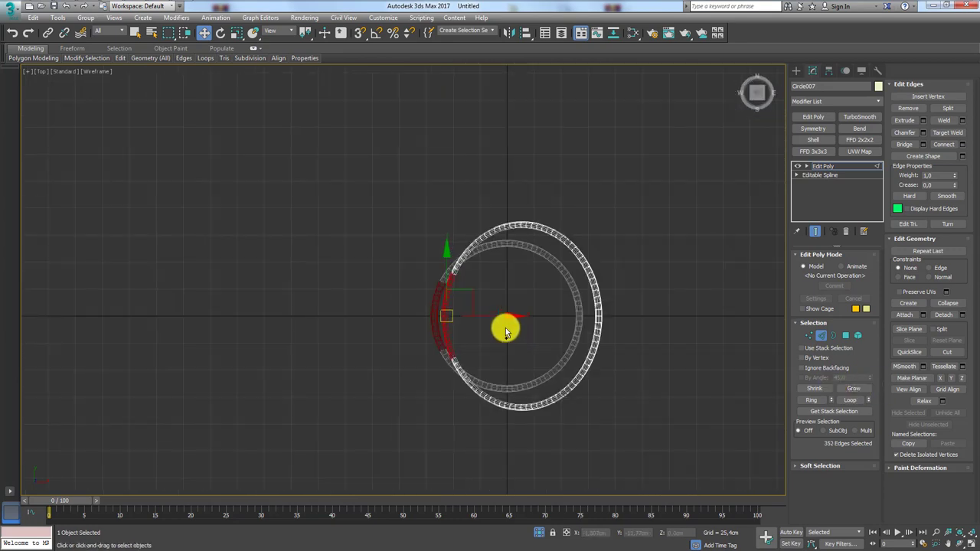
{"action": "scroll", "coordinate": [493, 328], "scroll_direction": "up", "scroll_amount": 1}
{"action": "scroll", "coordinate": [478, 318], "scroll_direction": "up", "scroll_amount": 1}
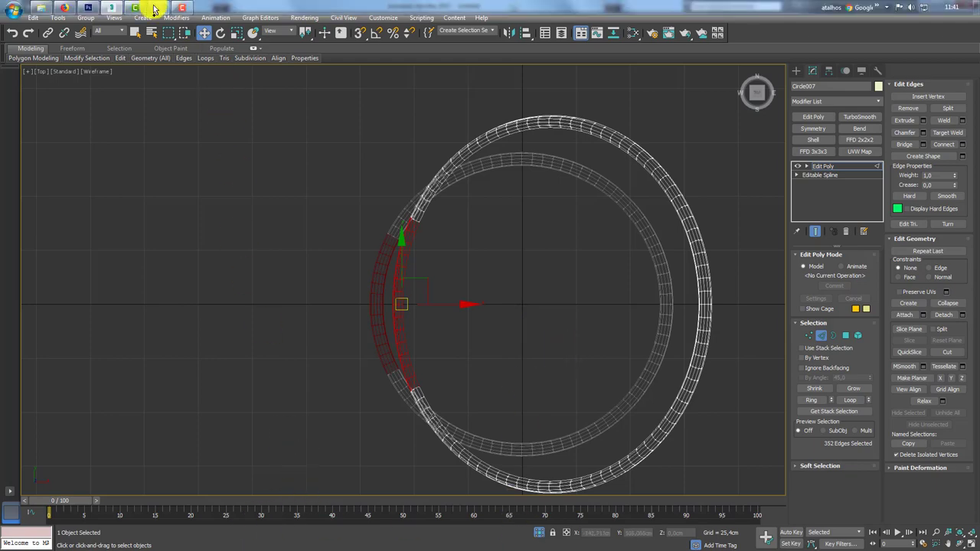
{"action": "left_click", "coordinate": [153, 10]}
{"action": "scroll", "coordinate": [269, 280], "scroll_direction": "up", "scroll_amount": 2}
{"action": "scroll", "coordinate": [257, 281], "scroll_direction": "up", "scroll_amount": 2}
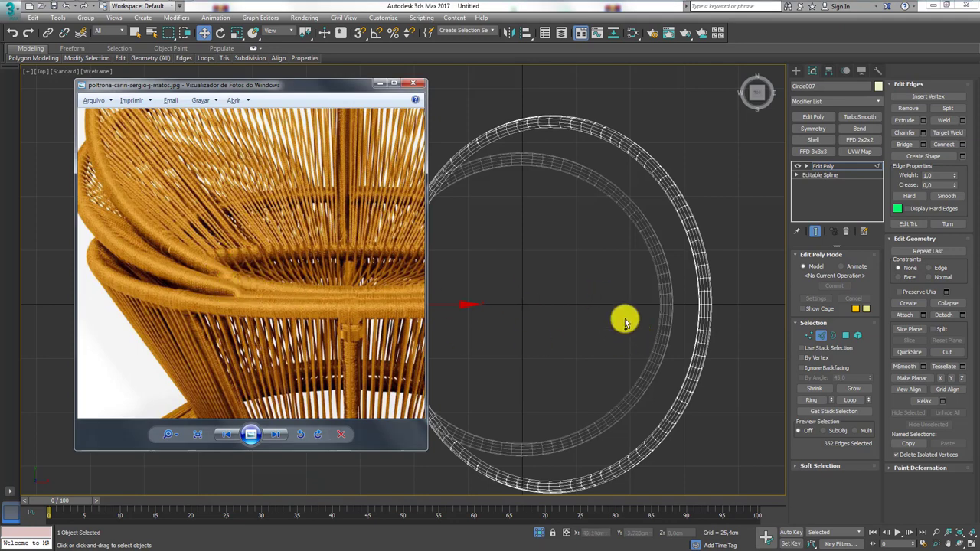
{"action": "scroll", "coordinate": [628, 317], "scroll_direction": "down", "scroll_amount": 2}
{"action": "scroll", "coordinate": [534, 314], "scroll_direction": "up", "scroll_amount": 4}
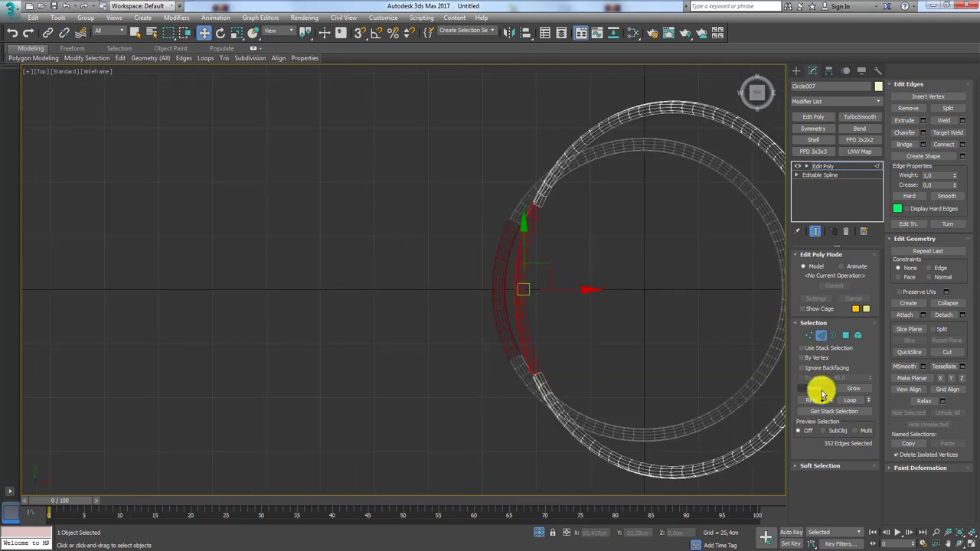
{"action": "left_click", "coordinate": [816, 388]}
{"action": "middle_click_drag", "start_coordinate": [639, 320], "coordinate": [539, 306]}
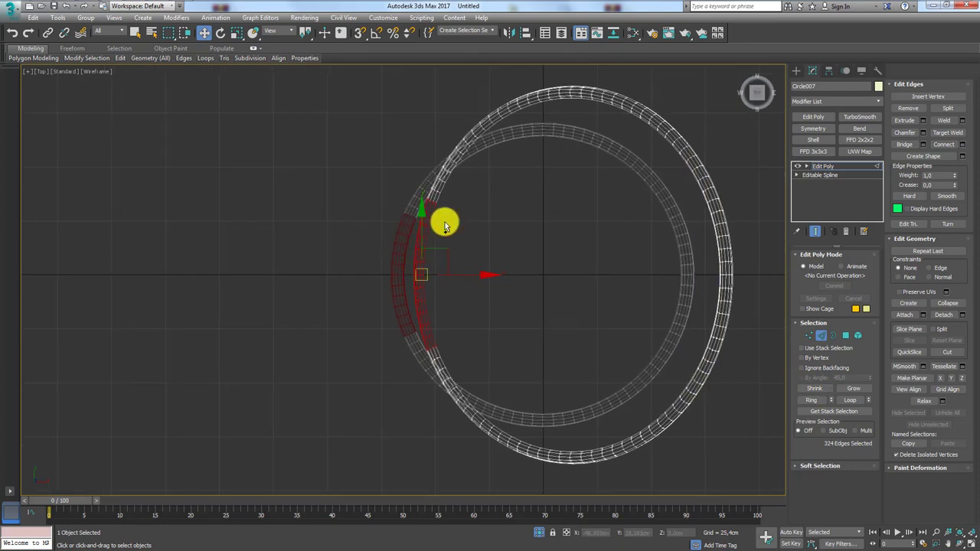
- Delete the selected ring section and return to the Perspective view
{"action": "key", "text": "Delete"}
{"action": "key", "text": "p"}
{"action": "mouse_move", "coordinate": [473, 247]}
{"action": "middle_mouse_down", "text": "alt"}
{"action": "mouse_move", "coordinate": [473, 307]}
{"action": "mouse_move", "coordinate": [445, 302]}
{"action": "middle_mouse_up", "text": "alt"}
- Turn on Edged Faces, select an edge loop along the ring and Bridge it
{"action": "scroll", "coordinate": [417, 318], "scroll_direction": "up", "scroll_amount": 5}
{"action": "mouse_move", "coordinate": [391, 334]}
{"action": "middle_mouse_down", "text": "alt"}
{"action": "mouse_move", "coordinate": [449, 324]}
{"action": "mouse_move", "coordinate": [313, 302]}
{"action": "middle_mouse_up", "text": "alt"}
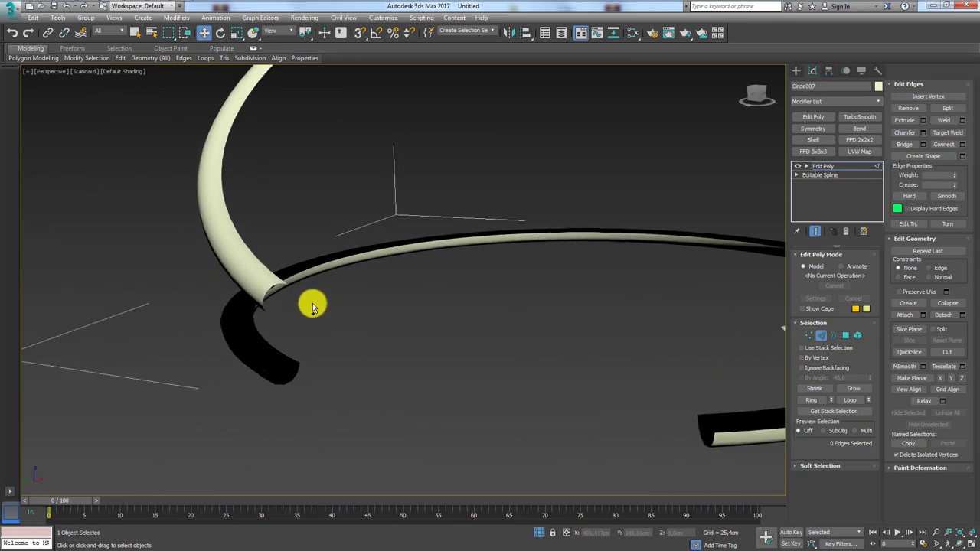
{"action": "scroll", "coordinate": [289, 284], "scroll_direction": "up", "scroll_amount": 3}
{"action": "key", "text": "F4"}
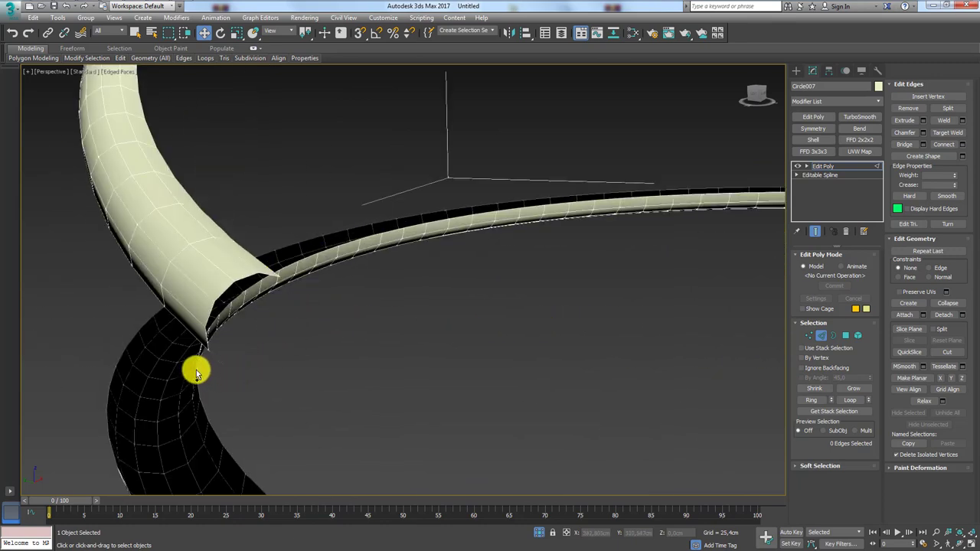
{"action": "double_click", "coordinate": [196, 369]}
{"action": "scroll", "coordinate": [202, 360], "scroll_direction": "down", "scroll_amount": 5}
{"action": "scroll", "coordinate": [206, 329], "scroll_direction": "up", "scroll_amount": 5}
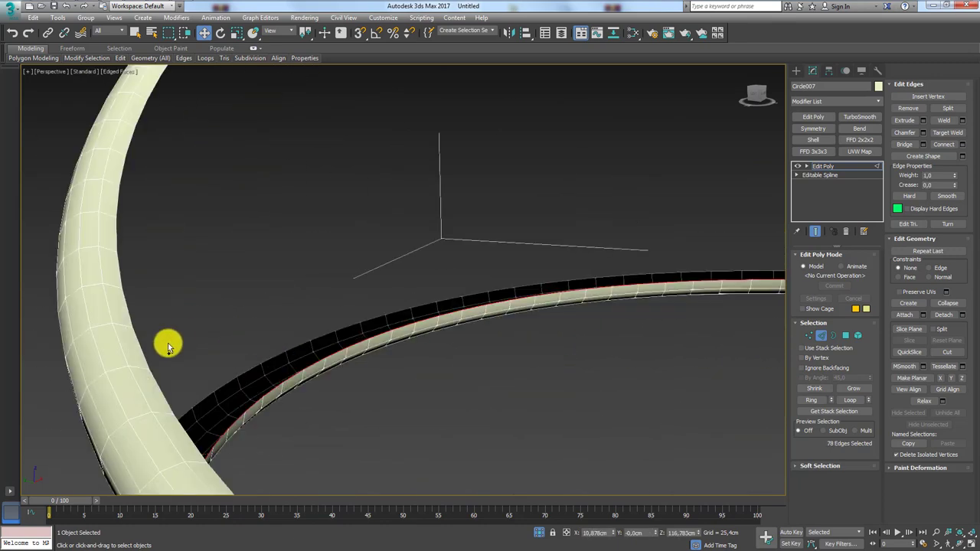
{"action": "scroll", "coordinate": [192, 350], "scroll_direction": "down", "scroll_amount": 5}
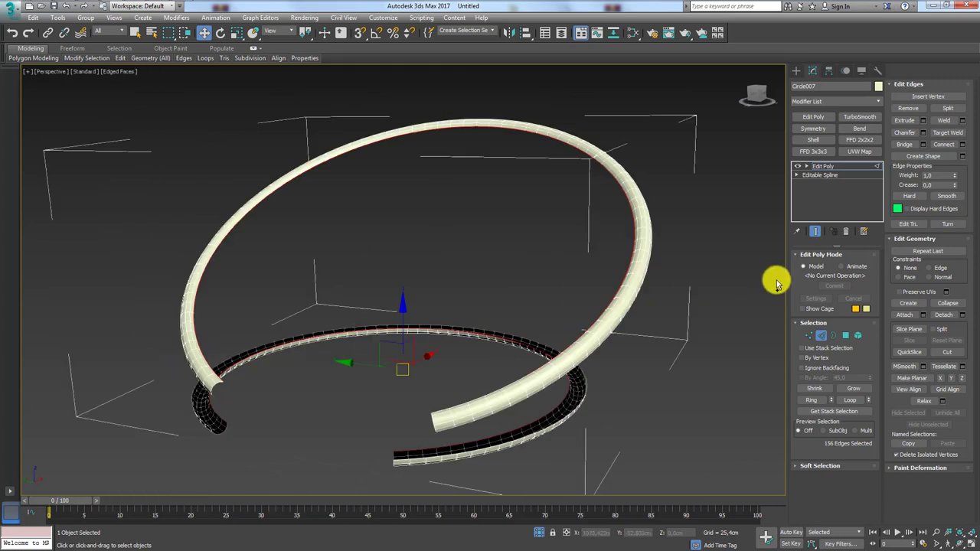
{"action": "left_click", "coordinate": [901, 145]}
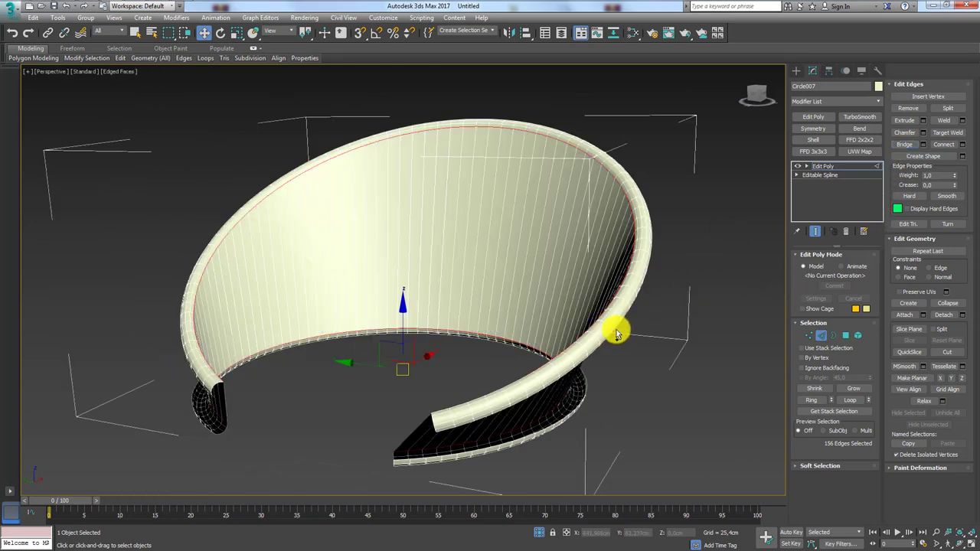
- Select edge loops on the upper tube and lower ring and bridge them via Bridge settings
{"action": "double_click", "coordinate": [616, 335]}
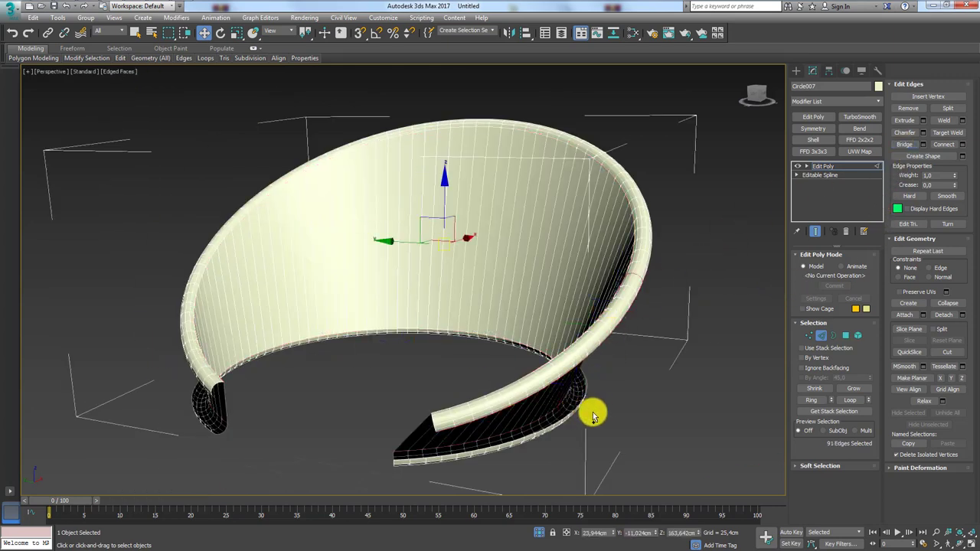
{"action": "middle_click_drag", "start_coordinate": [591, 409], "coordinate": [567, 403], "text": "alt"}
{"action": "scroll", "coordinate": [545, 422], "scroll_direction": "up", "scroll_amount": 5}
{"action": "left_click", "coordinate": [483, 339], "text": "ctrl"}
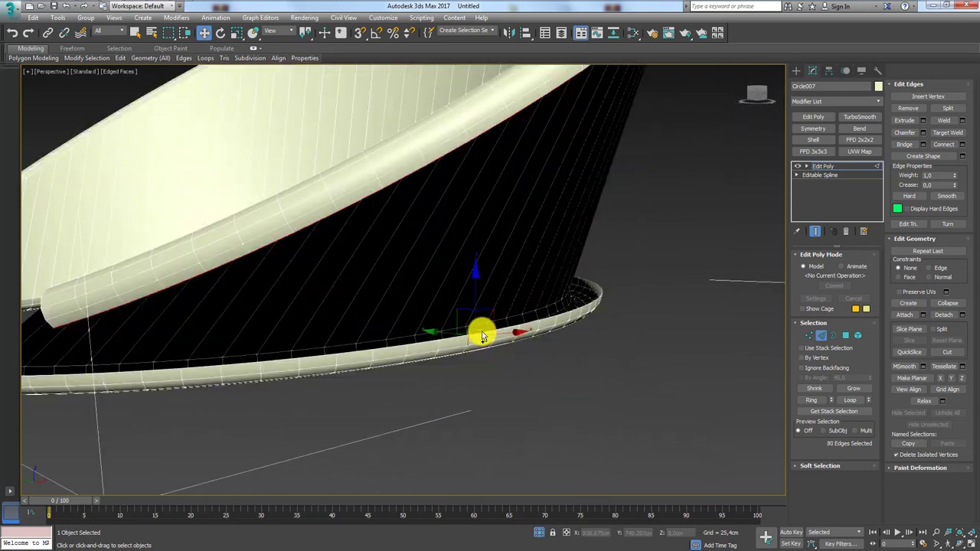
{"action": "double_click", "coordinate": [482, 337], "text": "ctrl"}
{"action": "scroll", "coordinate": [490, 342], "scroll_direction": "down", "scroll_amount": 4}
{"action": "middle_click_drag", "start_coordinate": [491, 342], "coordinate": [367, 328], "text": "alt"}
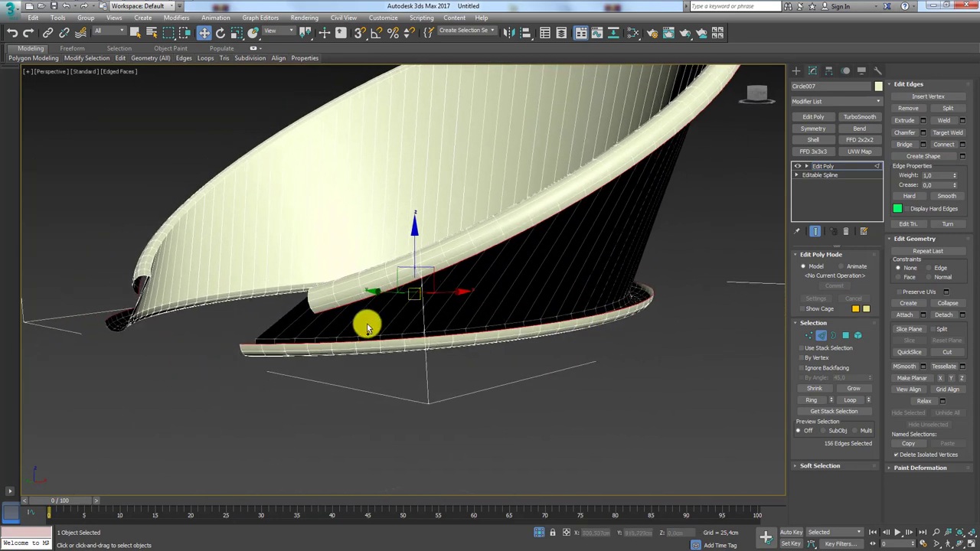
{"action": "left_click", "coordinate": [923, 145]}
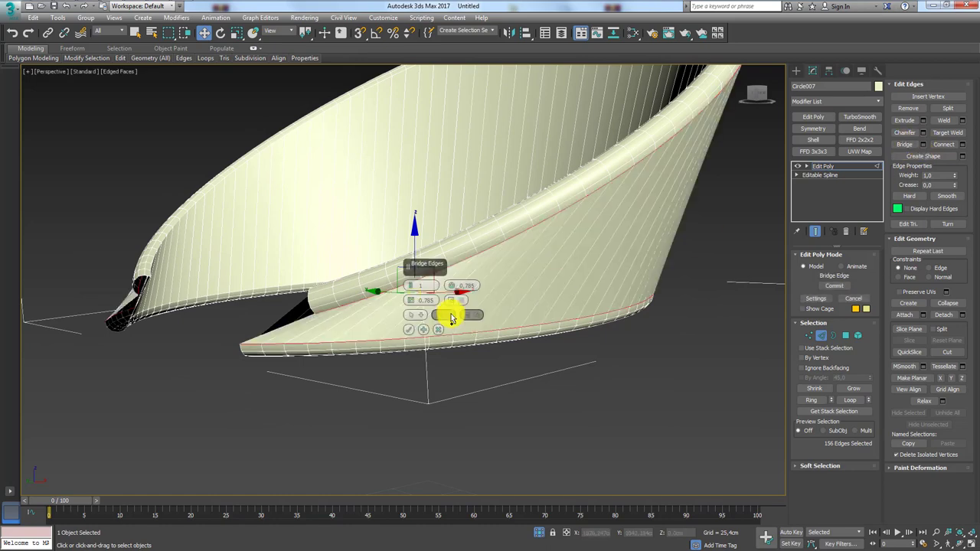
{"action": "left_click", "coordinate": [407, 330]}
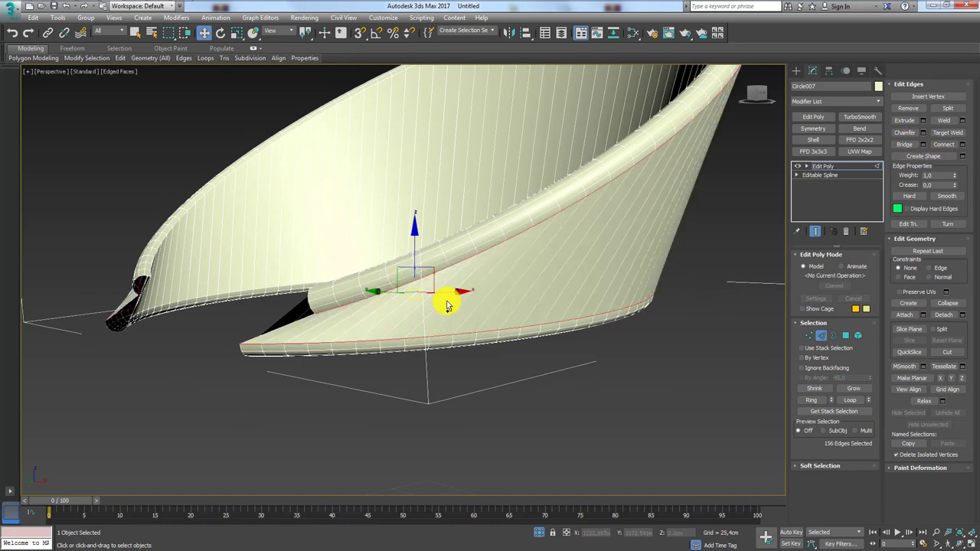
{"action": "mouse_move", "coordinate": [448, 300]}
{"action": "middle_mouse_down", "text": "alt"}
{"action": "mouse_move", "coordinate": [484, 319]}
{"action": "mouse_move", "coordinate": [398, 306]}
{"action": "mouse_move", "coordinate": [455, 284]}
{"action": "middle_mouse_up", "text": "alt"}
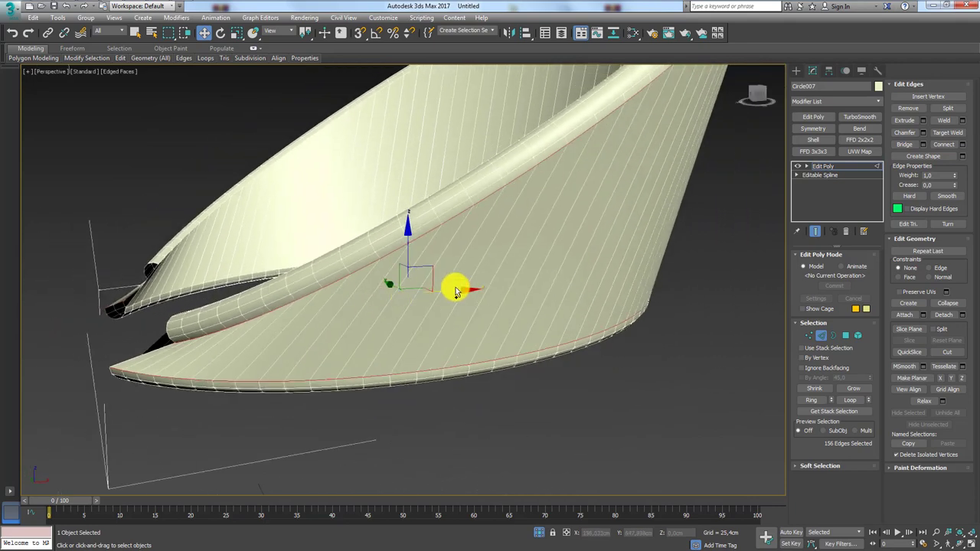
{"action": "left_click", "coordinate": [530, 251]}
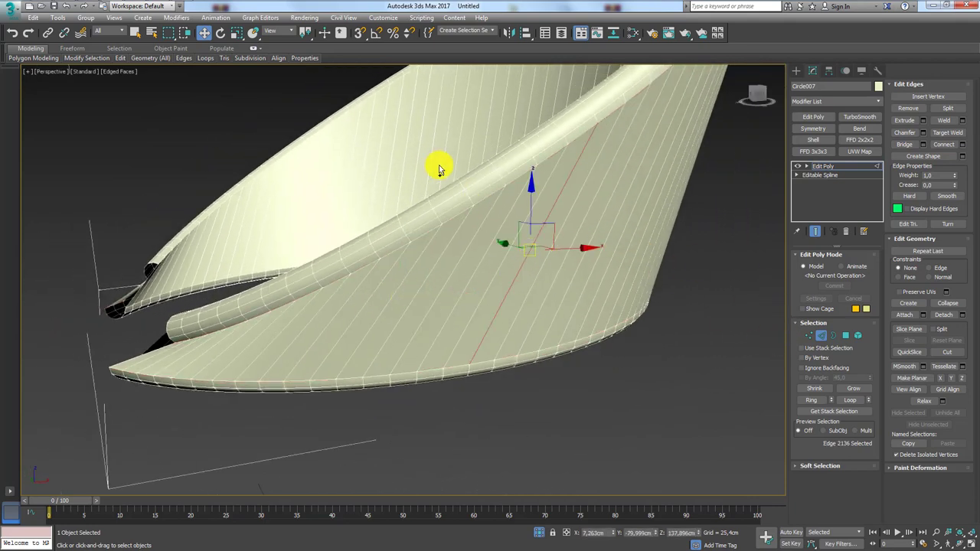
- Ring and Loop the band's cross edges, then create a new Linear shape from them
{"action": "left_click", "coordinate": [813, 400]}
{"action": "left_click", "coordinate": [849, 401]}
{"action": "mouse_move", "coordinate": [642, 246]}
{"action": "middle_mouse_down", "text": "alt"}
{"action": "mouse_move", "coordinate": [631, 245]}
{"action": "mouse_move", "coordinate": [637, 301]}
{"action": "mouse_move", "coordinate": [575, 390]}
{"action": "mouse_move", "coordinate": [520, 304]}
{"action": "middle_mouse_up", "text": "alt"}
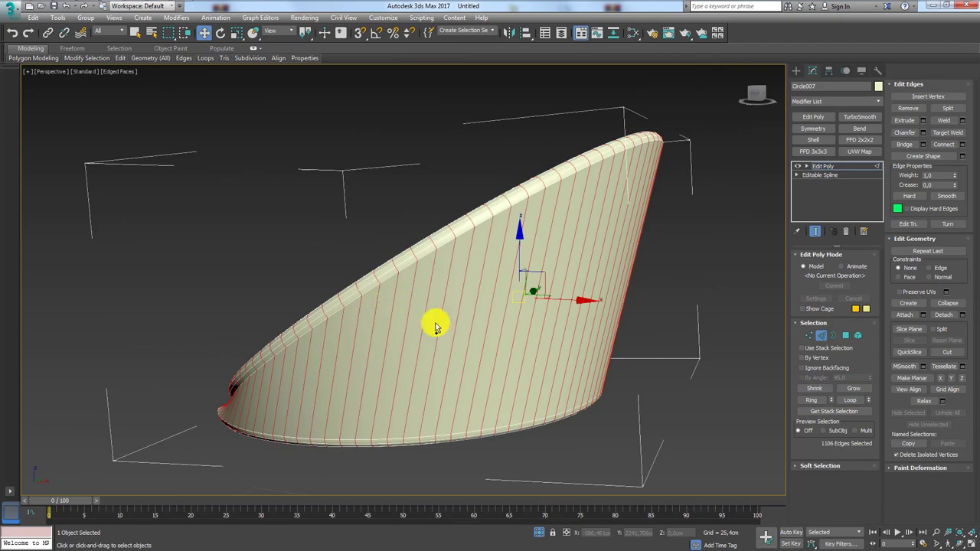
{"action": "mouse_move", "coordinate": [442, 333]}
{"action": "middle_mouse_down", "text": "alt"}
{"action": "mouse_move", "coordinate": [422, 332]}
{"action": "mouse_move", "coordinate": [541, 332]}
{"action": "mouse_move", "coordinate": [431, 324]}
{"action": "mouse_move", "coordinate": [475, 306]}
{"action": "middle_mouse_up", "text": "alt"}
{"action": "left_click", "coordinate": [949, 156]}
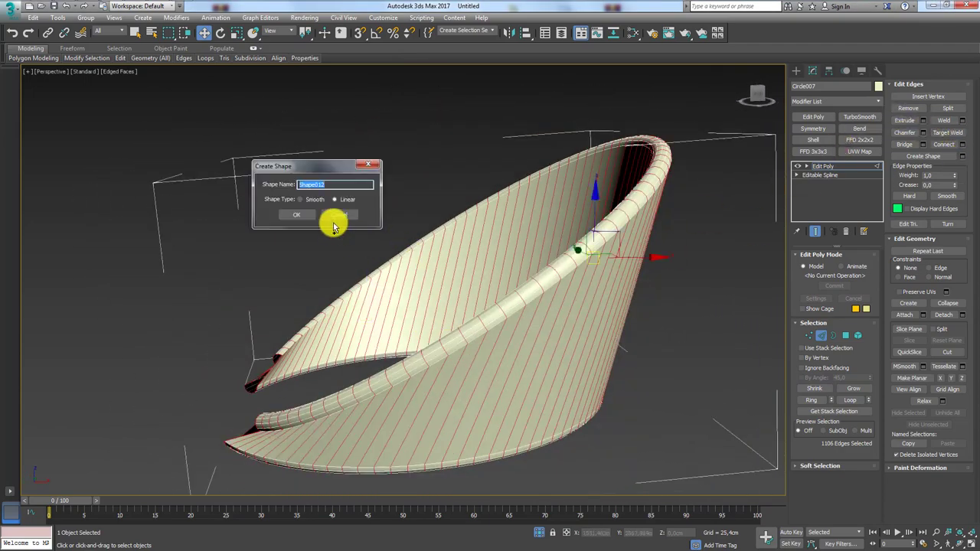
{"action": "left_click", "coordinate": [314, 212]}
- Give the new strand shape a rendered thickness of 1.0 cm, then select the ring
{"action": "left_click", "coordinate": [823, 166]}
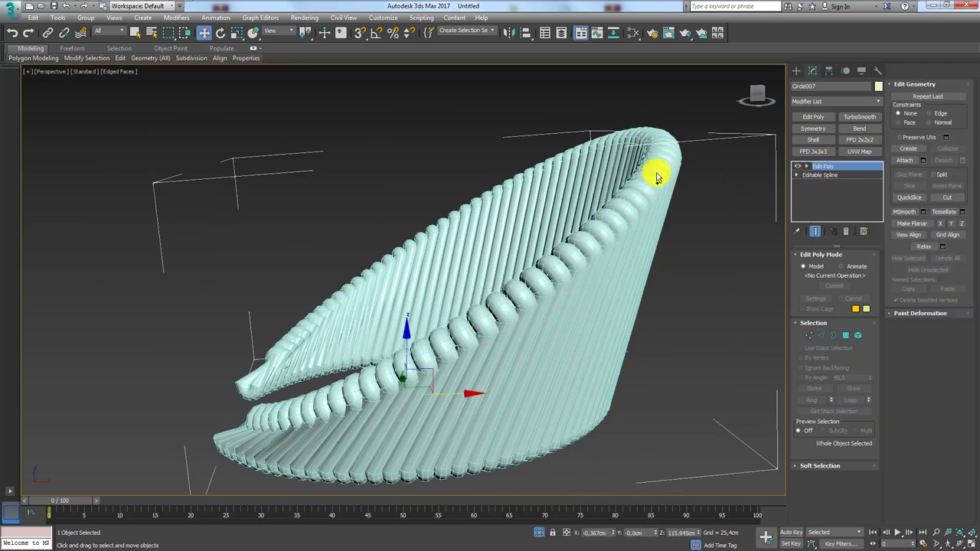
{"action": "left_click", "coordinate": [655, 173]}
{"action": "type", "text": "1"}
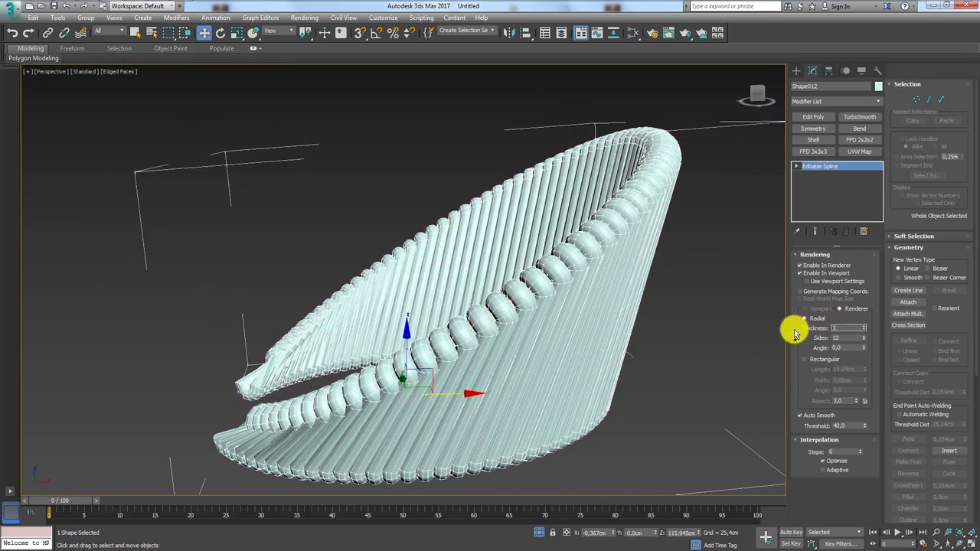
{"action": "key", "text": "Return"}
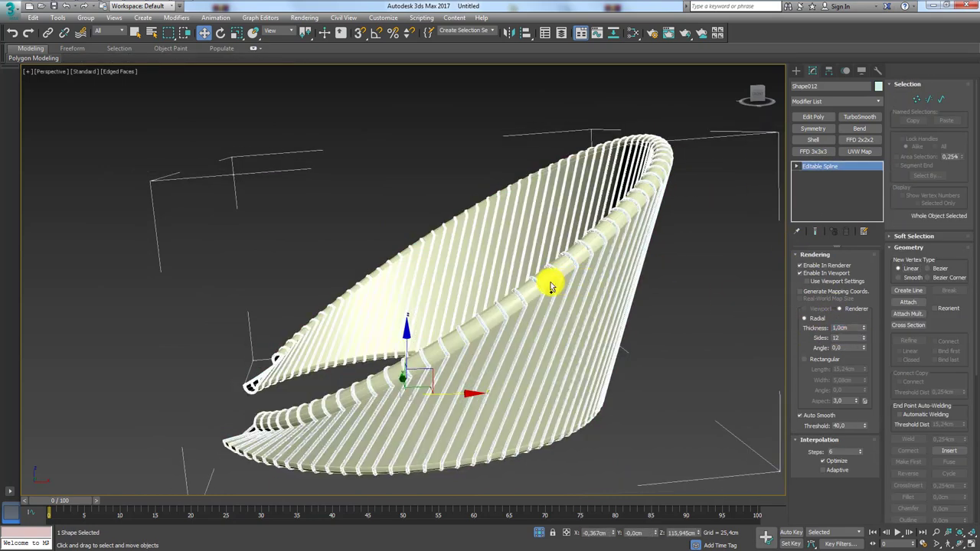
{"action": "left_click", "coordinate": [599, 232]}
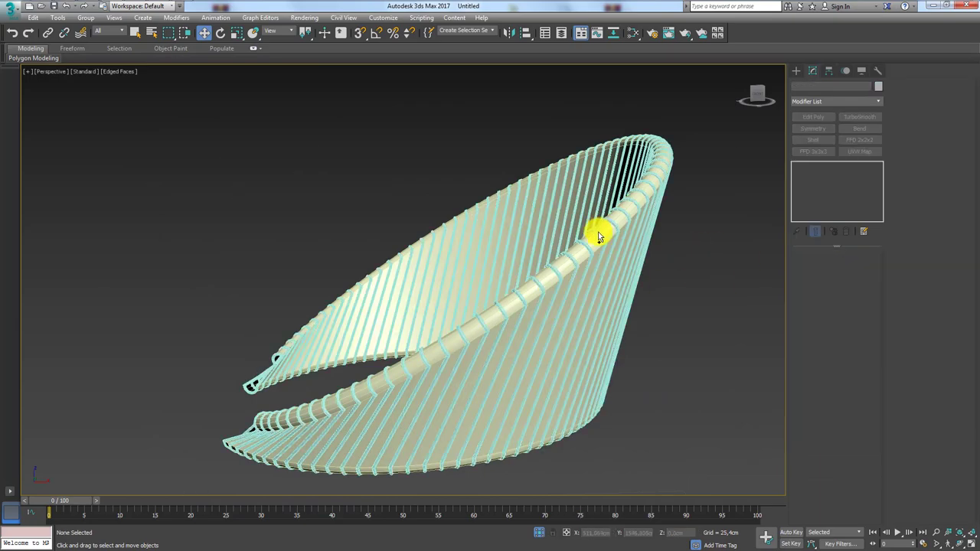
- Delete Circle007's Edit Poly modifier and unhide the other scene objects
{"action": "left_click", "coordinate": [845, 231]}
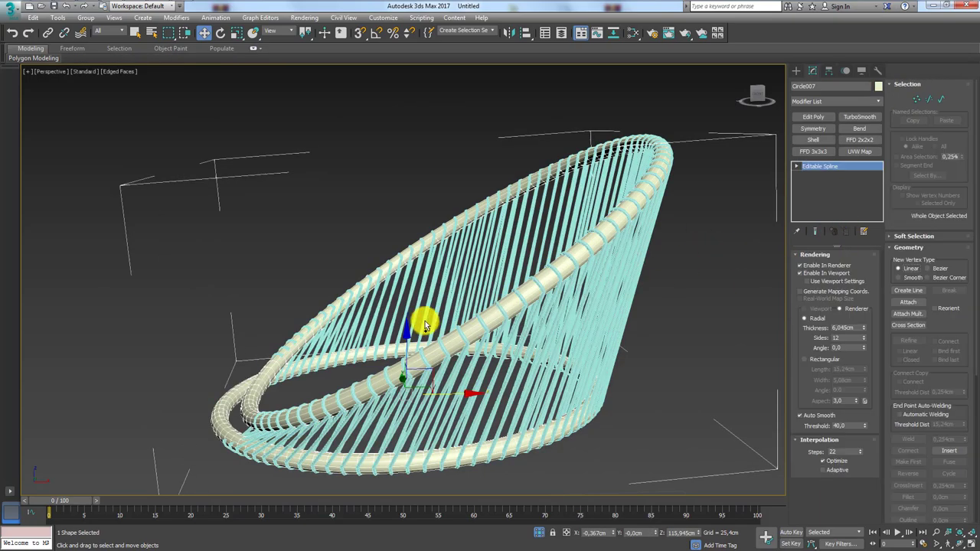
{"action": "mouse_move", "coordinate": [422, 317]}
{"action": "middle_mouse_down", "text": "alt"}
{"action": "mouse_move", "coordinate": [502, 359]}
{"action": "mouse_move", "coordinate": [536, 324]}
{"action": "mouse_move", "coordinate": [507, 329]}
{"action": "mouse_move", "coordinate": [504, 351]}
{"action": "middle_mouse_up", "text": "alt"}
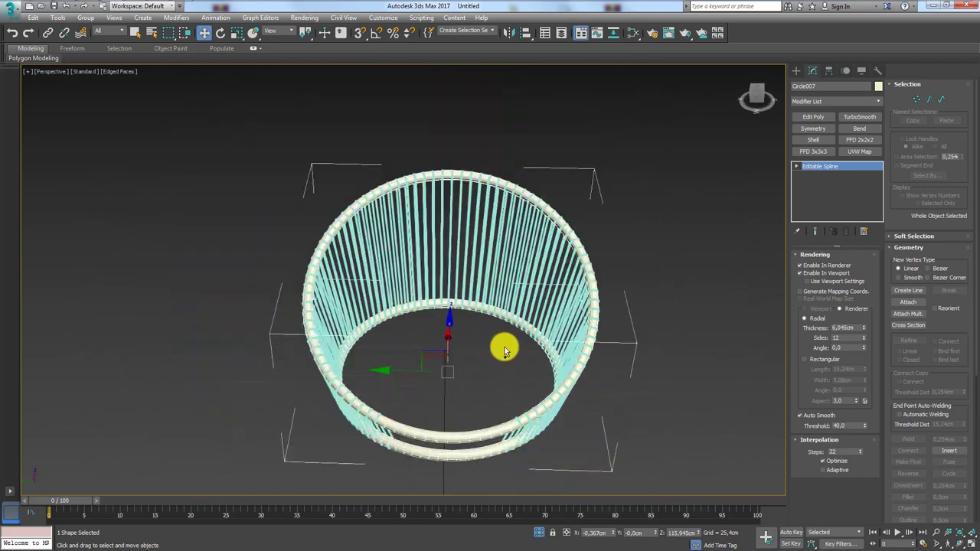
{"action": "left_click", "coordinate": [539, 533]}
{"action": "mouse_move", "coordinate": [527, 358]}
{"action": "middle_mouse_down", "text": "alt"}
{"action": "mouse_move", "coordinate": [492, 367]}
{"action": "mouse_move", "coordinate": [516, 370]}
{"action": "mouse_move", "coordinate": [431, 330]}
{"action": "mouse_move", "coordinate": [584, 261]}
{"action": "mouse_move", "coordinate": [485, 250]}
{"action": "mouse_move", "coordinate": [551, 246]}
{"action": "mouse_move", "coordinate": [595, 268]}
{"action": "mouse_move", "coordinate": [605, 288]}
{"action": "mouse_move", "coordinate": [514, 221]}
{"action": "mouse_move", "coordinate": [499, 250]}
{"action": "mouse_move", "coordinate": [498, 300]}
{"action": "mouse_move", "coordinate": [525, 219]}
{"action": "mouse_move", "coordinate": [580, 235]}
{"action": "mouse_move", "coordinate": [567, 170]}
{"action": "mouse_move", "coordinate": [556, 237]}
{"action": "mouse_move", "coordinate": [593, 232]}
{"action": "middle_mouse_up", "text": "alt"}
- Orbit and zoom around the chair to compare it with the reference image
{"action": "left_click", "coordinate": [605, 220]}
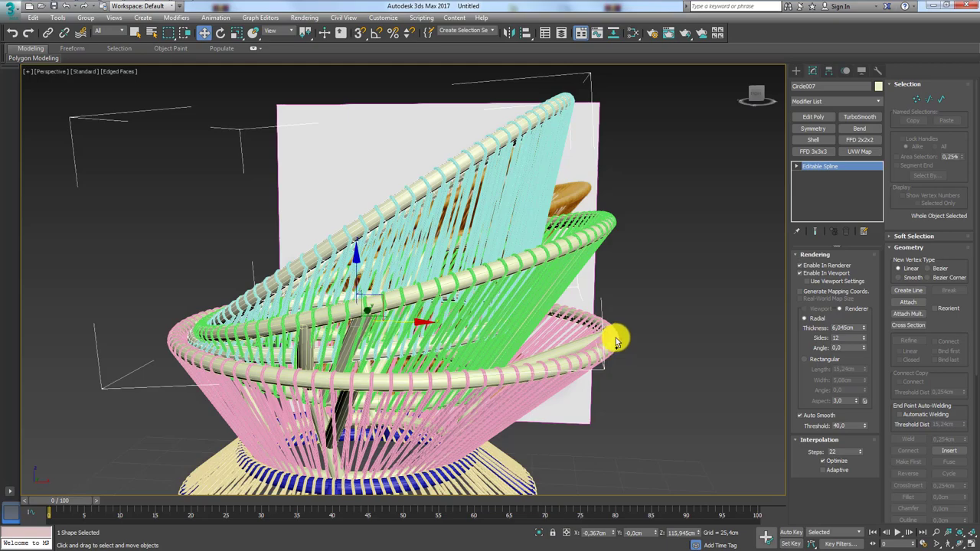
{"action": "left_click", "coordinate": [595, 355]}
{"action": "middle_click_drag", "start_coordinate": [594, 355], "coordinate": [523, 341], "text": "alt"}
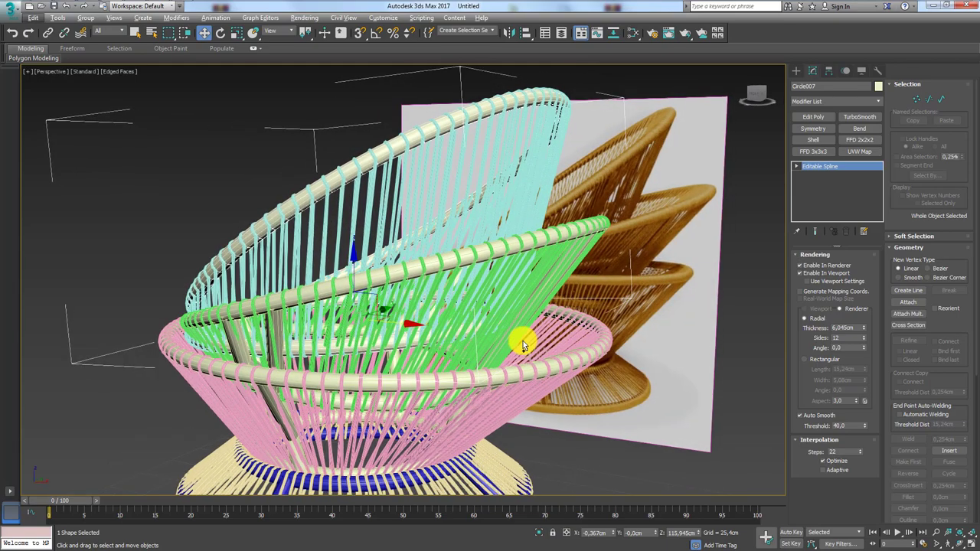
{"action": "mouse_move", "coordinate": [623, 341]}
{"action": "middle_mouse_down", "text": "alt"}
{"action": "mouse_move", "coordinate": [590, 357]}
{"action": "mouse_move", "coordinate": [655, 330]}
{"action": "mouse_move", "coordinate": [656, 286]}
{"action": "middle_mouse_up", "text": "alt"}
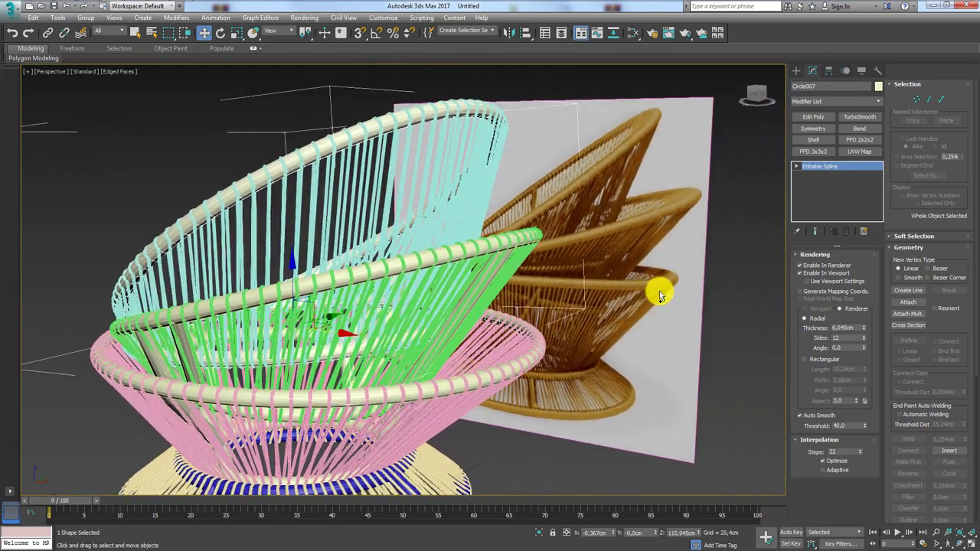
{"action": "scroll", "coordinate": [657, 287], "scroll_direction": "up", "scroll_amount": 5}
{"action": "scroll", "coordinate": [651, 253], "scroll_direction": "up", "scroll_amount": 3}
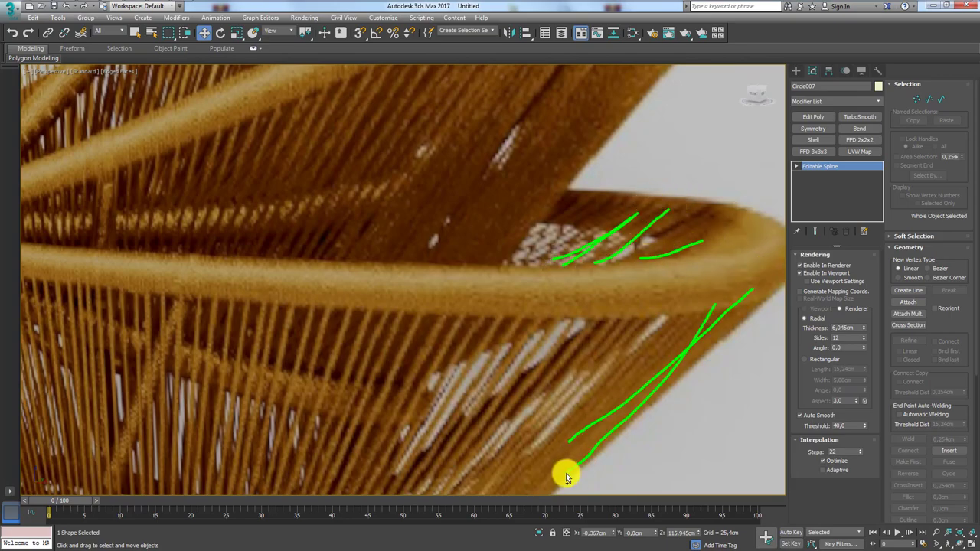
{"action": "scroll", "coordinate": [566, 473], "scroll_direction": "down", "scroll_amount": 5}
{"action": "scroll", "coordinate": [595, 405], "scroll_direction": "down", "scroll_amount": 5}
{"action": "mouse_move", "coordinate": [551, 388]}
{"action": "middle_mouse_down", "text": "alt"}
{"action": "mouse_move", "coordinate": [616, 268]}
{"action": "mouse_move", "coordinate": [531, 295]}
{"action": "mouse_move", "coordinate": [499, 259]}
{"action": "middle_mouse_up", "text": "alt"}
{"action": "scroll", "coordinate": [396, 353], "scroll_direction": "up", "scroll_amount": 5}
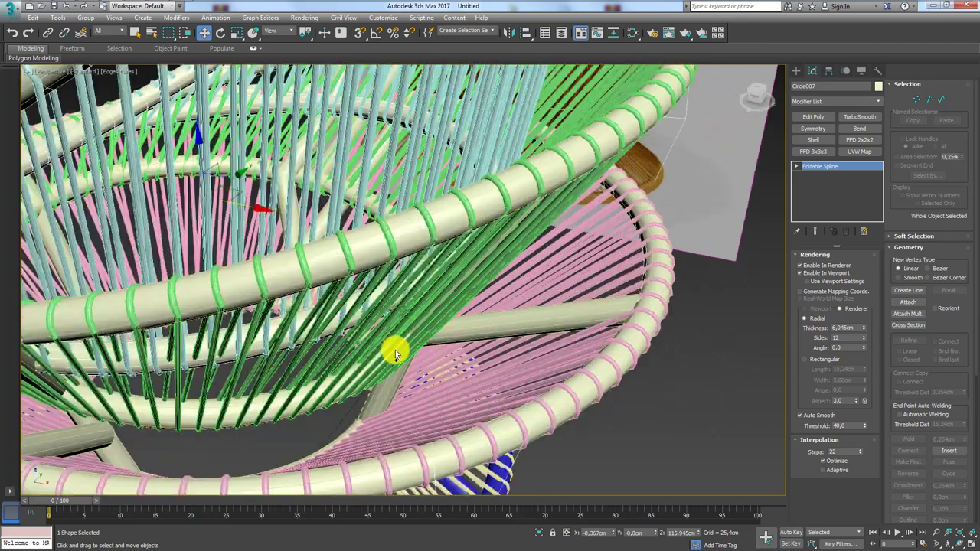
- Select the two rim splines of the chair's ring shape
{"action": "left_click", "coordinate": [336, 392]}
{"action": "mouse_move", "coordinate": [343, 393]}
{"action": "middle_mouse_down", "text": "alt"}
{"action": "mouse_move", "coordinate": [375, 385]}
{"action": "mouse_move", "coordinate": [385, 355]}
{"action": "mouse_move", "coordinate": [543, 367]}
{"action": "middle_mouse_up", "text": "alt"}
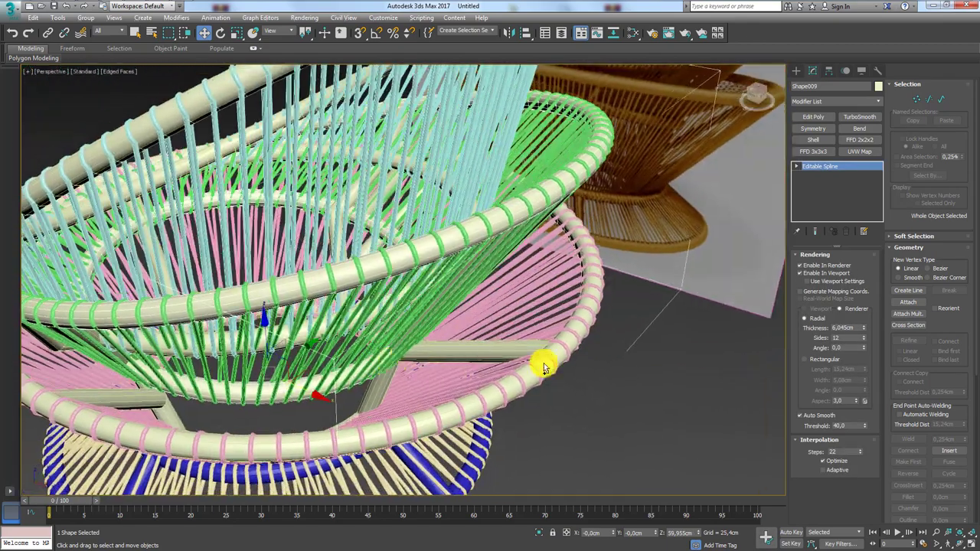
{"action": "left_click", "coordinate": [545, 367], "text": "ctrl"}
- Isolate the two rim shapes and attach the outer spiral ring to the other rim
{"action": "left_click", "coordinate": [540, 532]}
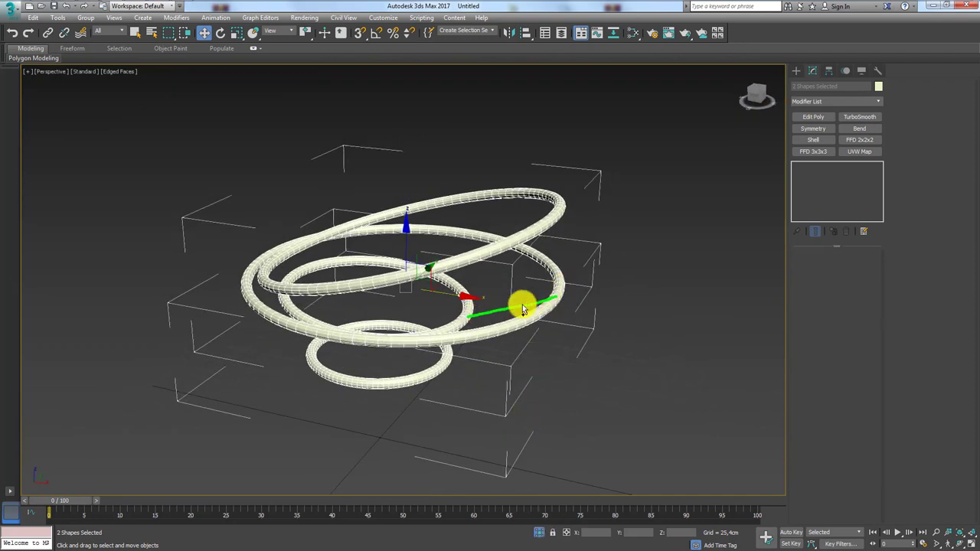
{"action": "left_click", "coordinate": [464, 319]}
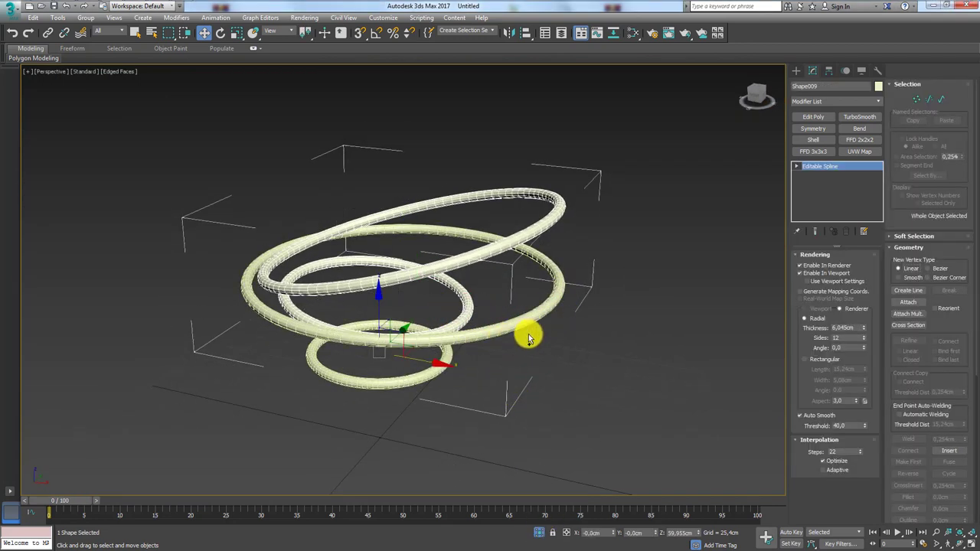
{"action": "left_click", "coordinate": [910, 307]}
{"action": "left_click", "coordinate": [565, 299]}
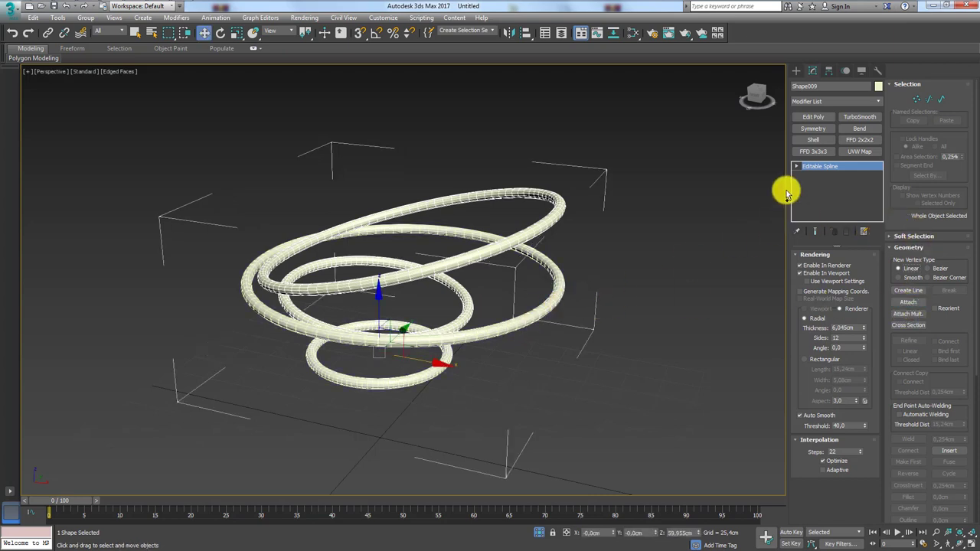
- At Spline level, detach the chosen ring splines into new object Shape013 and select it
{"action": "left_click", "coordinate": [942, 100]}
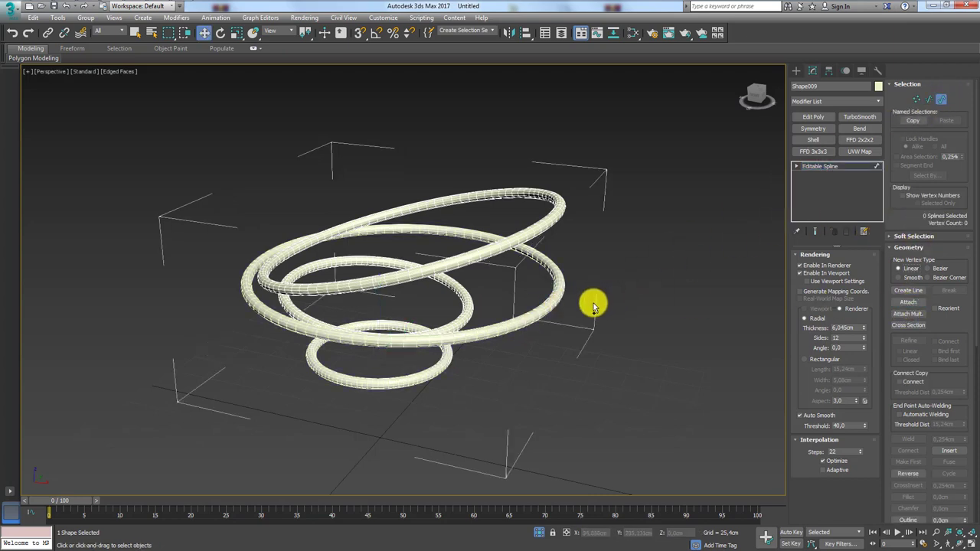
{"action": "left_click", "coordinate": [456, 312]}
{"action": "scroll", "coordinate": [954, 383], "scroll_direction": "down", "scroll_amount": 5}
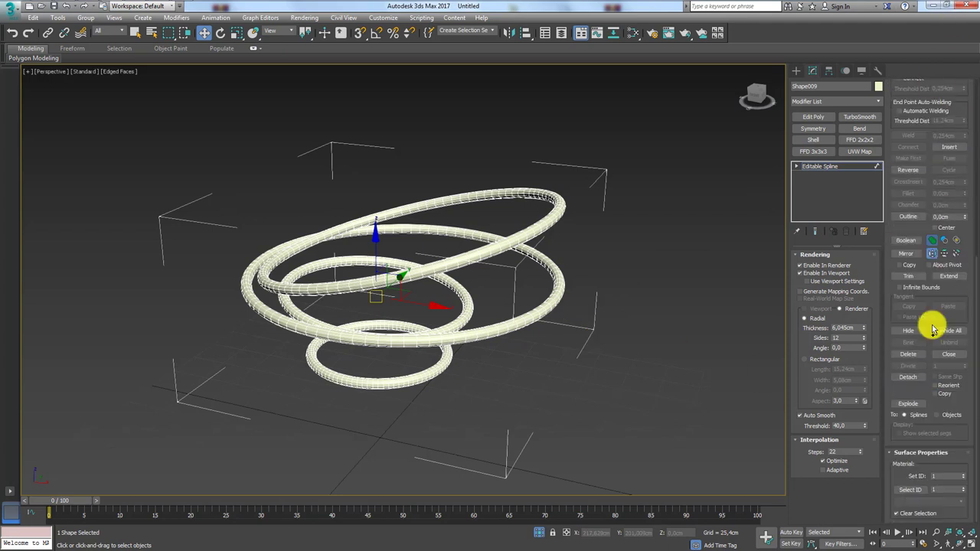
{"action": "left_click", "coordinate": [909, 376]}
{"action": "left_click", "coordinate": [517, 289]}
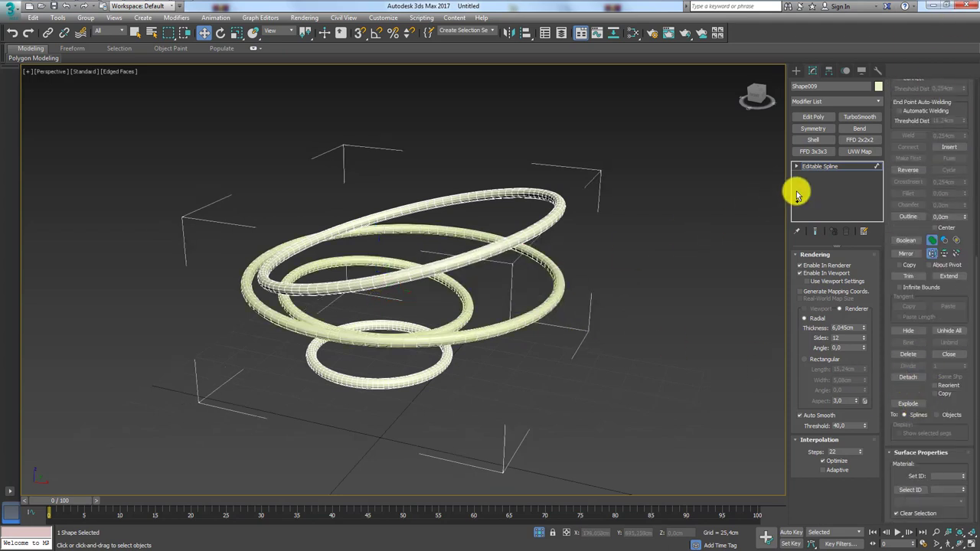
{"action": "left_click", "coordinate": [819, 173]}
{"action": "left_click", "coordinate": [566, 286]}
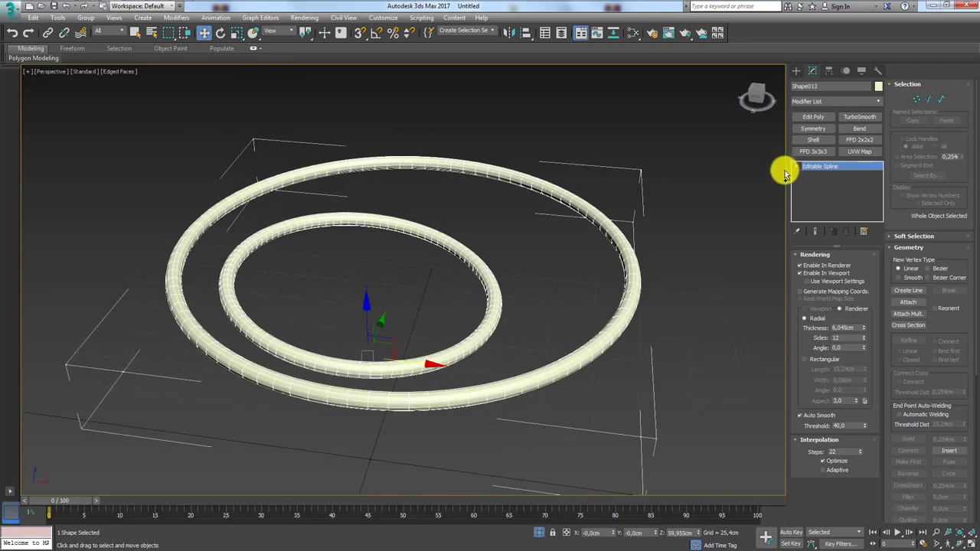
- Add Edit Poly to Shape013 and delete one edge loop each from outer and inner rings
{"action": "left_click", "coordinate": [815, 117]}
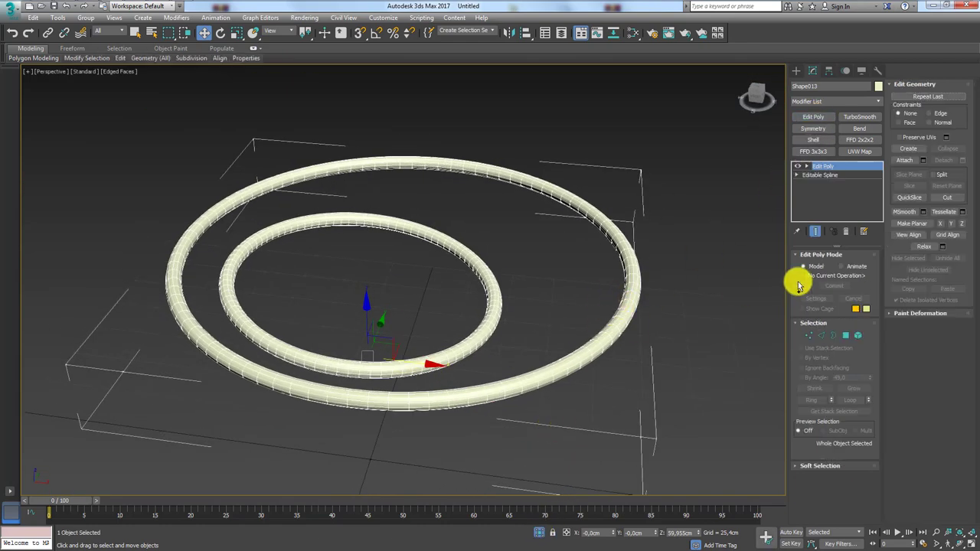
{"action": "left_click", "coordinate": [821, 336]}
{"action": "mouse_move", "coordinate": [672, 309]}
{"action": "middle_mouse_down", "text": "alt"}
{"action": "mouse_move", "coordinate": [608, 334]}
{"action": "mouse_move", "coordinate": [634, 316]}
{"action": "middle_mouse_up", "text": "alt"}
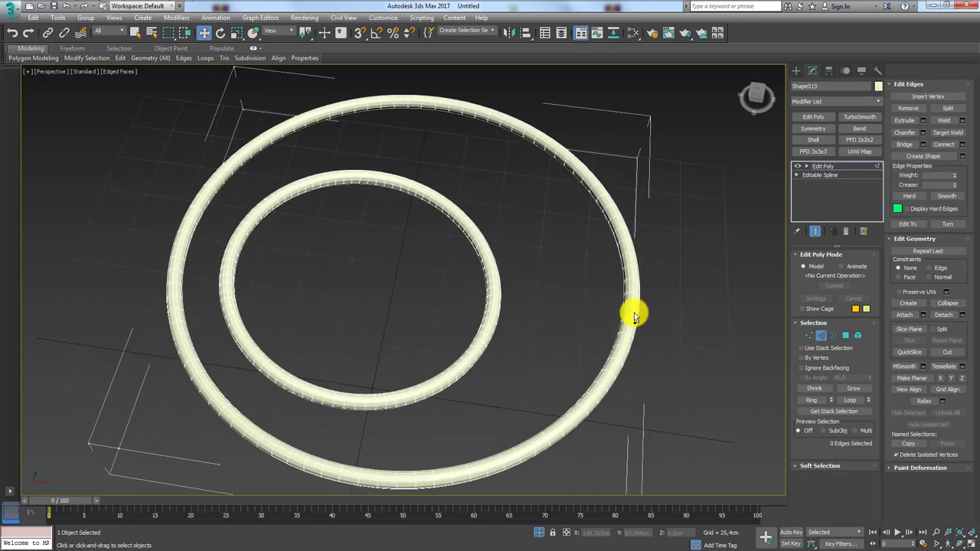
{"action": "scroll", "coordinate": [634, 316], "scroll_direction": "up", "scroll_amount": 5}
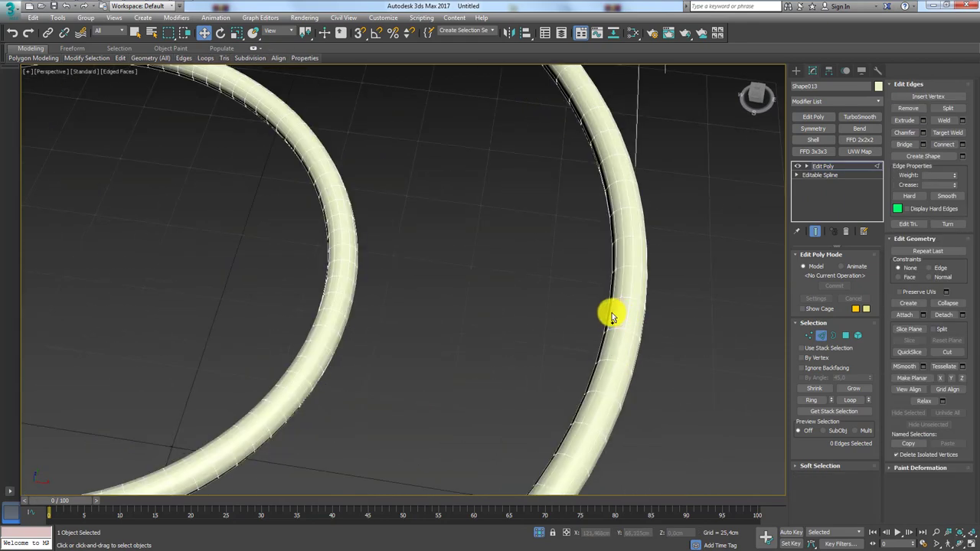
{"action": "double_click", "coordinate": [610, 316]}
{"action": "double_click", "coordinate": [345, 293], "text": "ctrl"}
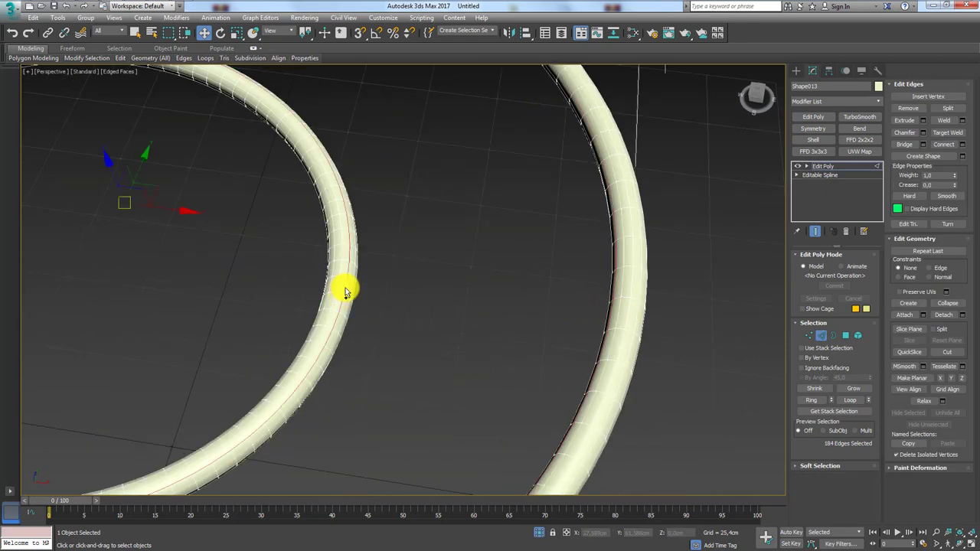
{"action": "key", "text": "Delete"}
- Orbit around the opened rings, selecting and clearing edge loops to check the tubes
{"action": "scroll", "coordinate": [341, 290], "scroll_direction": "down", "scroll_amount": 5}
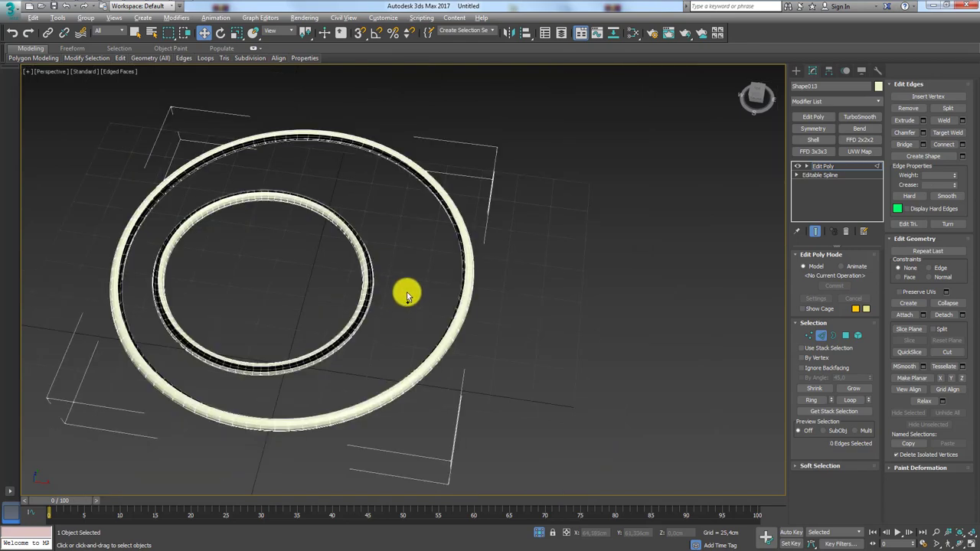
{"action": "middle_click_drag", "start_coordinate": [405, 291], "coordinate": [390, 245], "text": "alt"}
{"action": "scroll", "coordinate": [390, 245], "scroll_direction": "up", "scroll_amount": 5}
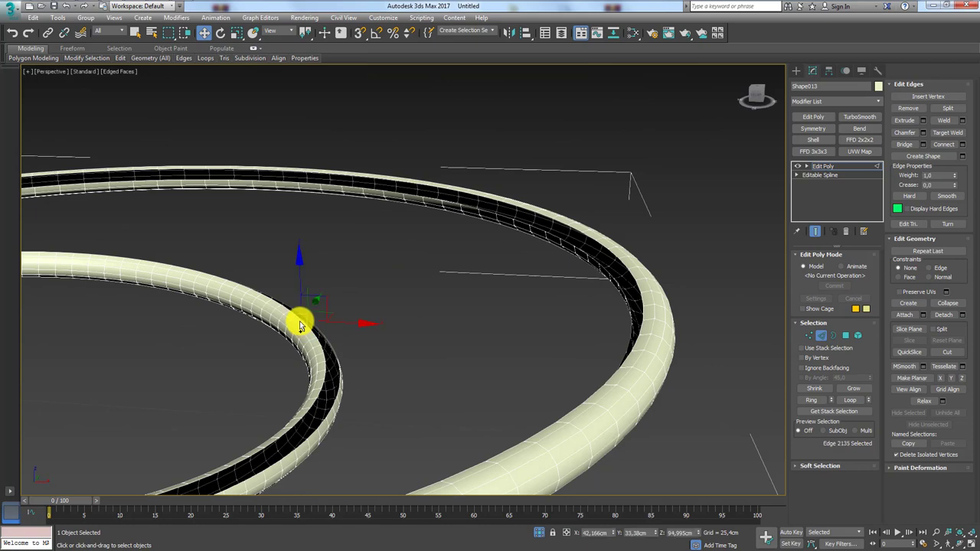
{"action": "left_click", "coordinate": [350, 361]}
{"action": "mouse_move", "coordinate": [376, 393]}
{"action": "middle_mouse_down", "text": "alt"}
{"action": "mouse_move", "coordinate": [333, 392]}
{"action": "mouse_move", "coordinate": [350, 409]}
{"action": "mouse_move", "coordinate": [354, 398]}
{"action": "middle_mouse_up", "text": "alt"}
{"action": "double_click", "coordinate": [350, 415]}
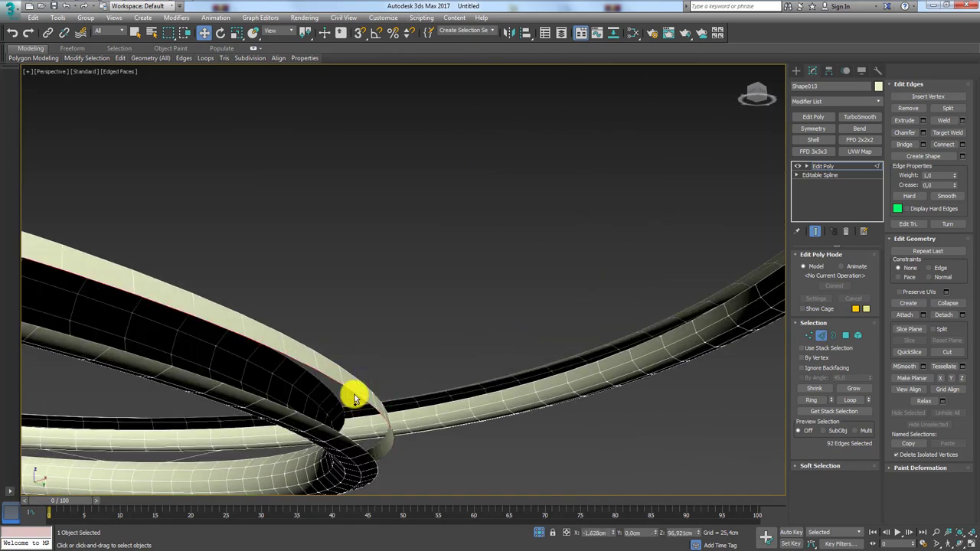
{"action": "scroll", "coordinate": [575, 330], "scroll_direction": "down", "scroll_amount": 5}
{"action": "left_click", "coordinate": [575, 330]}
{"action": "middle_click_drag", "start_coordinate": [575, 330], "coordinate": [472, 359], "text": "alt"}
{"action": "scroll", "coordinate": [469, 349], "scroll_direction": "up", "scroll_amount": 5}
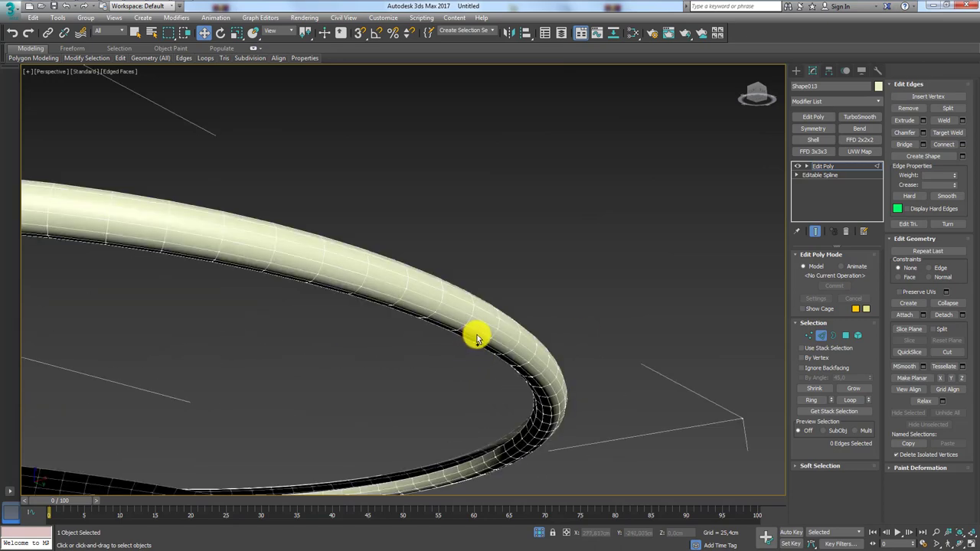
{"action": "double_click", "coordinate": [475, 337]}
{"action": "scroll", "coordinate": [475, 343], "scroll_direction": "down", "scroll_amount": 3}
{"action": "left_click", "coordinate": [470, 340]}
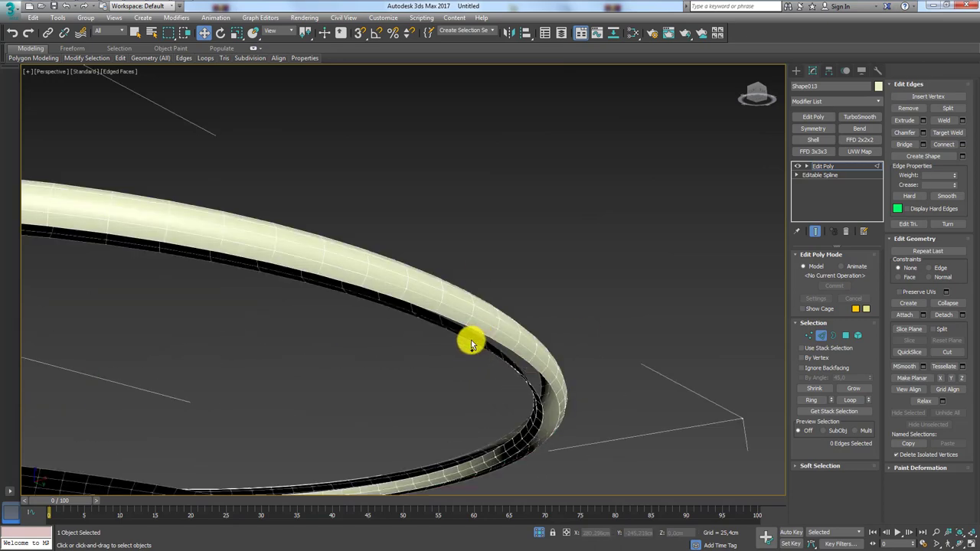
{"action": "scroll", "coordinate": [470, 341], "scroll_direction": "down", "scroll_amount": 4}
{"action": "mouse_move", "coordinate": [470, 345]}
{"action": "middle_mouse_down", "text": "alt"}
{"action": "mouse_move", "coordinate": [493, 381]}
{"action": "mouse_move", "coordinate": [569, 385]}
{"action": "mouse_move", "coordinate": [622, 364]}
{"action": "mouse_move", "coordinate": [556, 435]}
{"action": "middle_mouse_up", "text": "alt"}
{"action": "scroll", "coordinate": [492, 381], "scroll_direction": "up", "scroll_amount": 5}
{"action": "scroll", "coordinate": [519, 421], "scroll_direction": "down", "scroll_amount": 2}
{"action": "scroll", "coordinate": [526, 405], "scroll_direction": "down", "scroll_amount": 5}
{"action": "scroll", "coordinate": [620, 364], "scroll_direction": "down", "scroll_amount": 5}
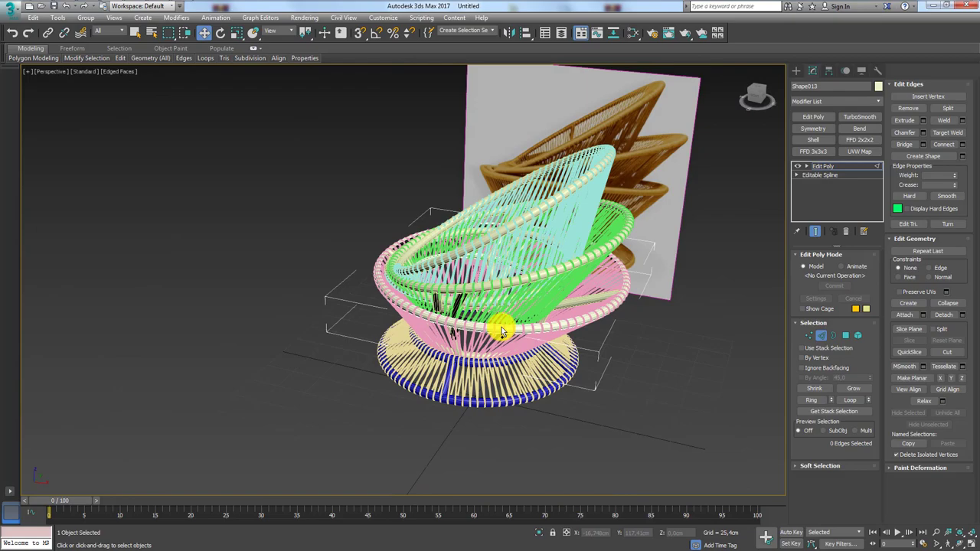
- Orbit around the whole wicker chair, then isolate the ring object
{"action": "mouse_move", "coordinate": [502, 331]}
{"action": "middle_mouse_down", "text": "alt"}
{"action": "mouse_move", "coordinate": [500, 307]}
{"action": "mouse_move", "coordinate": [536, 306]}
{"action": "mouse_move", "coordinate": [521, 322]}
{"action": "middle_mouse_up", "text": "alt"}
{"action": "scroll", "coordinate": [441, 303], "scroll_direction": "up", "scroll_amount": 3}
{"action": "scroll", "coordinate": [440, 304], "scroll_direction": "up", "scroll_amount": 4}
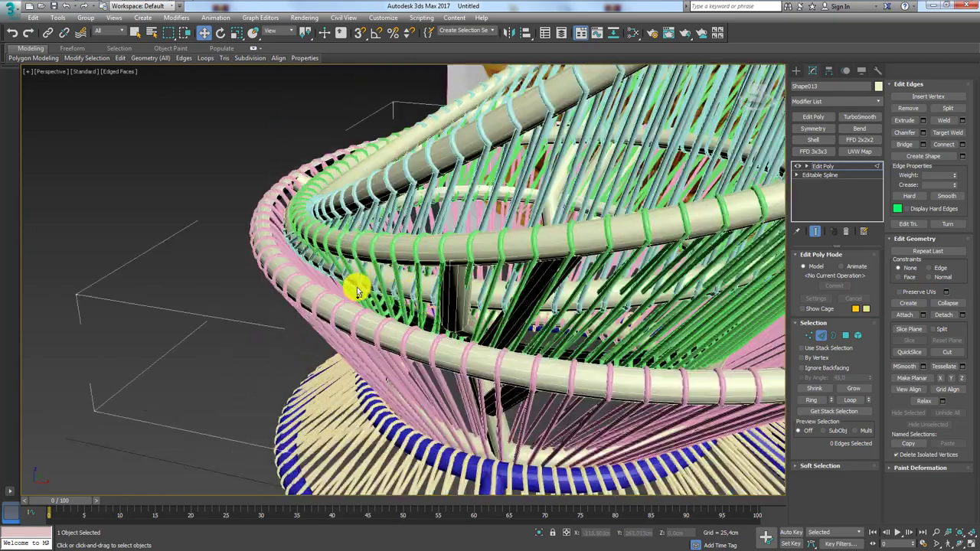
{"action": "scroll", "coordinate": [449, 311], "scroll_direction": "down", "scroll_amount": 2}
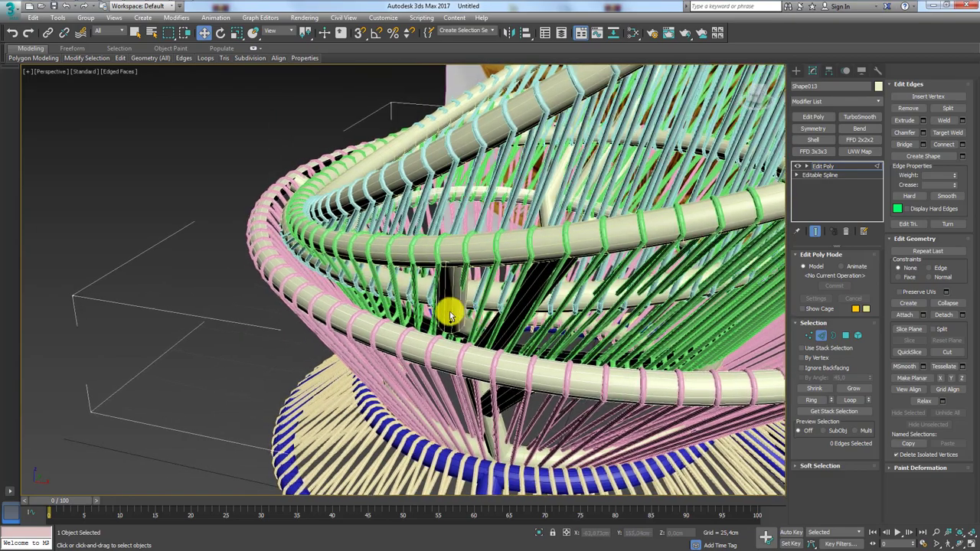
{"action": "scroll", "coordinate": [551, 319], "scroll_direction": "down", "scroll_amount": 5}
{"action": "middle_click_drag", "start_coordinate": [552, 319], "coordinate": [556, 324], "text": "alt"}
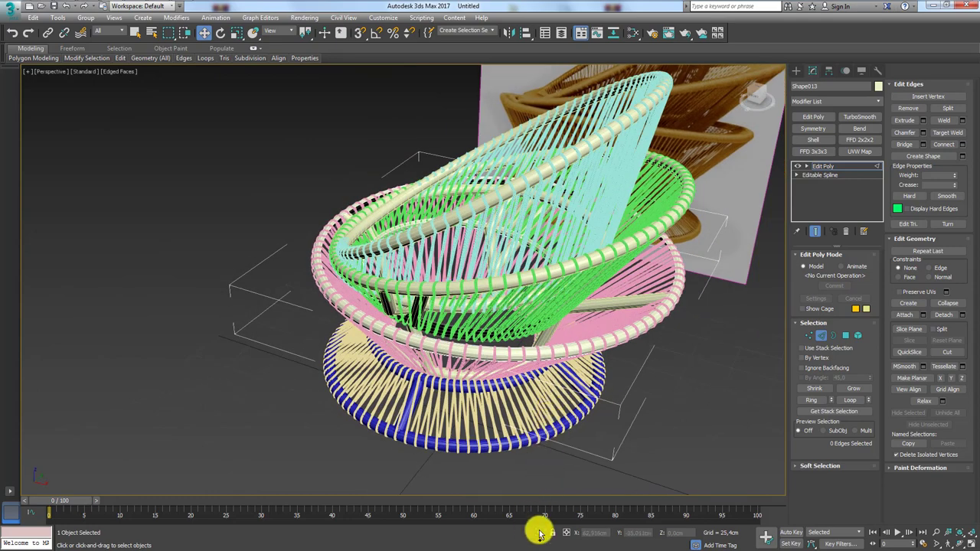
{"action": "left_click", "coordinate": [539, 534]}
{"action": "left_click", "coordinate": [835, 336]}
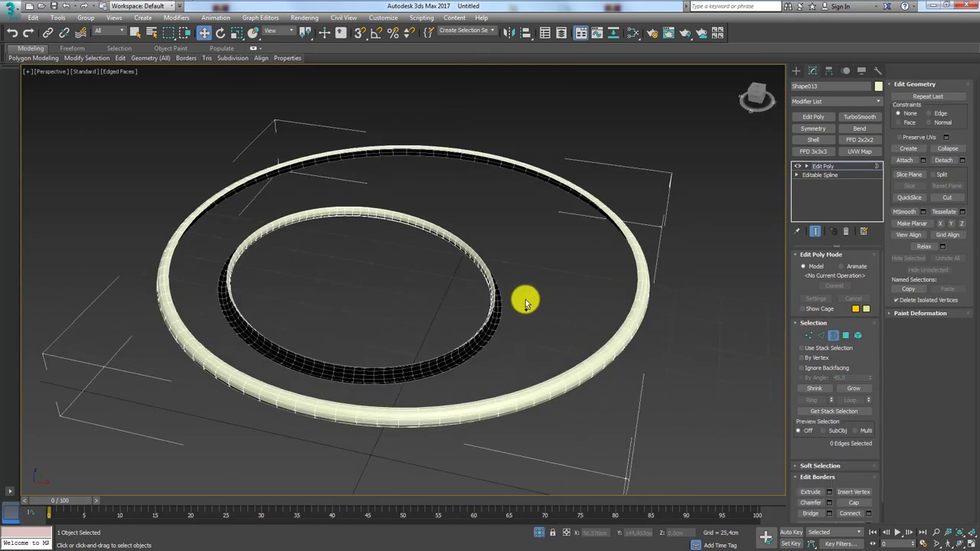
{"action": "left_click", "coordinate": [495, 302]}
{"action": "left_click", "coordinate": [630, 251], "text": "ctrl"}
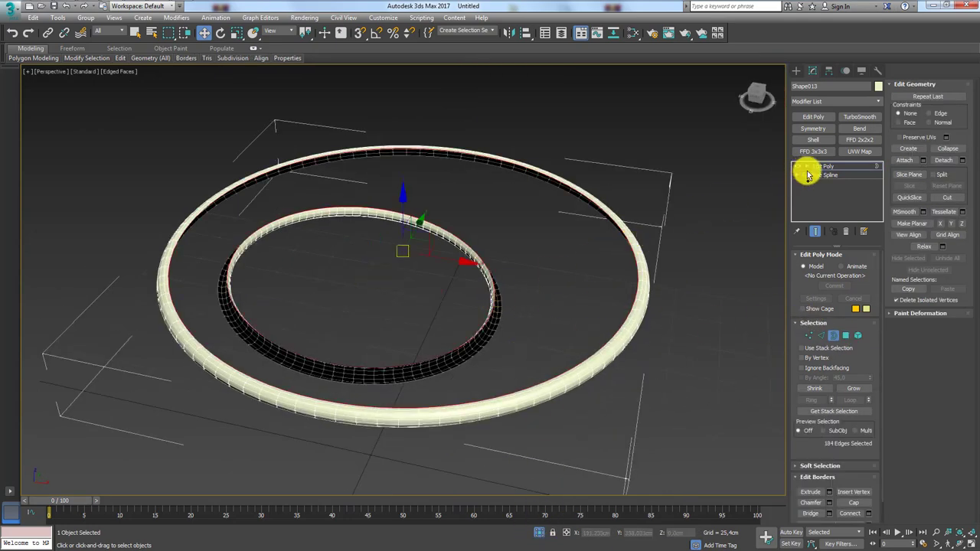
{"action": "left_click", "coordinate": [812, 514]}
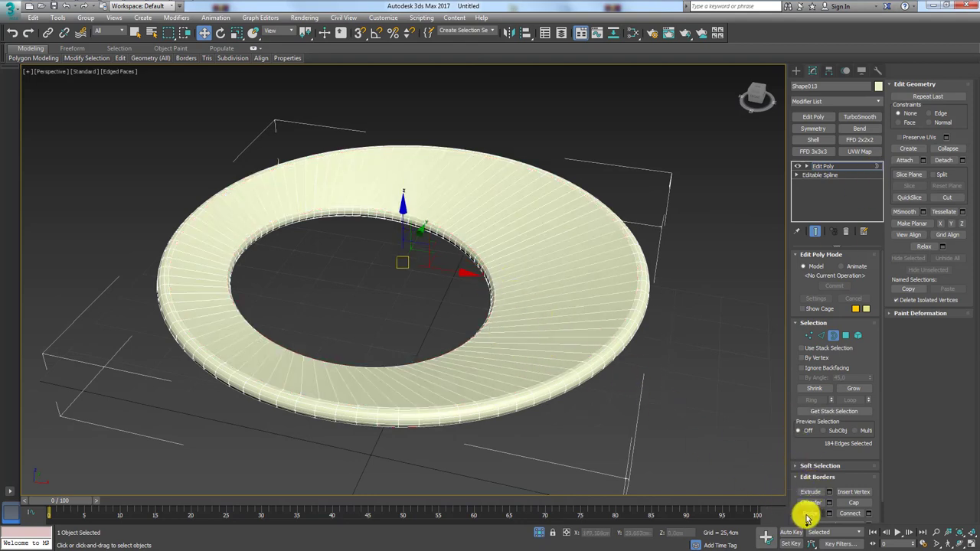
{"action": "middle_click_drag", "start_coordinate": [657, 373], "coordinate": [533, 270], "text": "alt"}
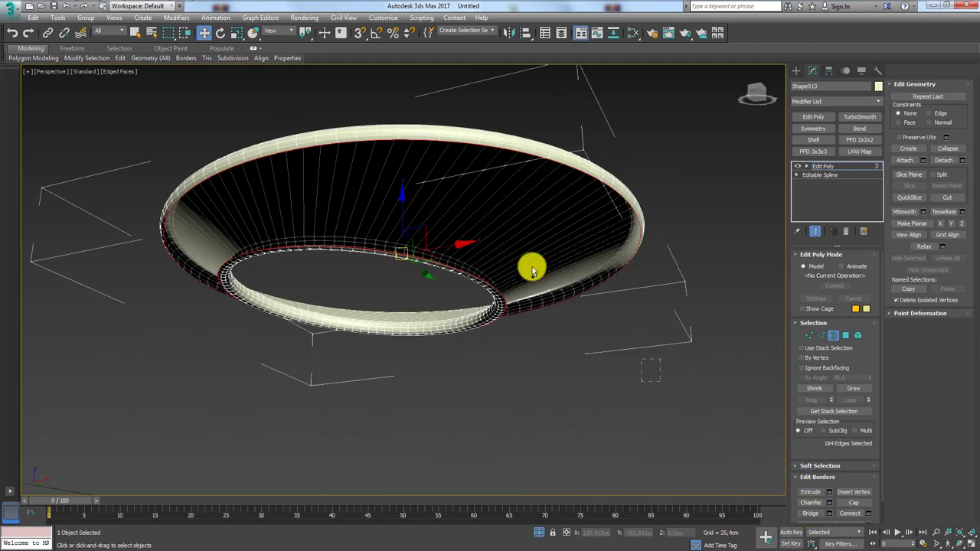
{"action": "left_click", "coordinate": [812, 511]}
{"action": "middle_click_drag", "start_coordinate": [572, 333], "coordinate": [557, 385], "text": "alt"}
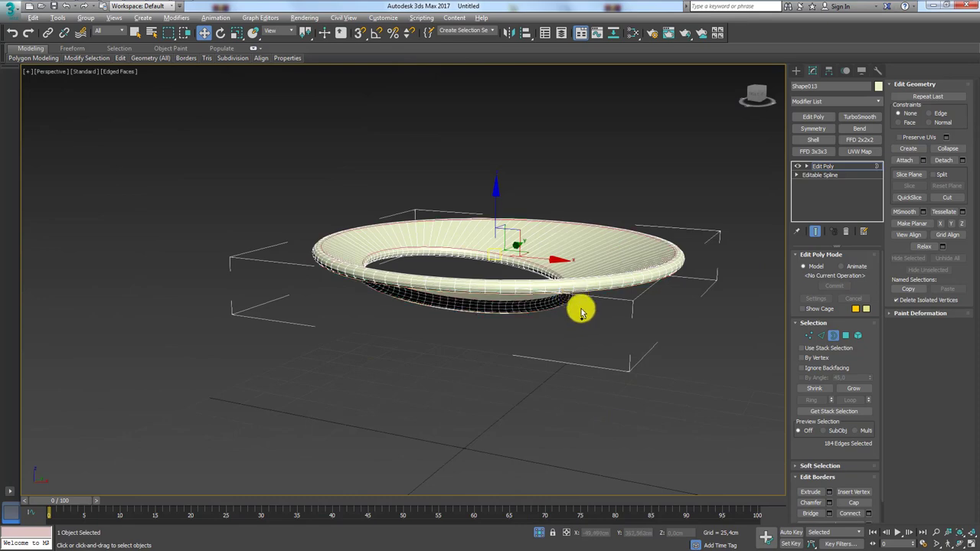
{"action": "left_click", "coordinate": [802, 167]}
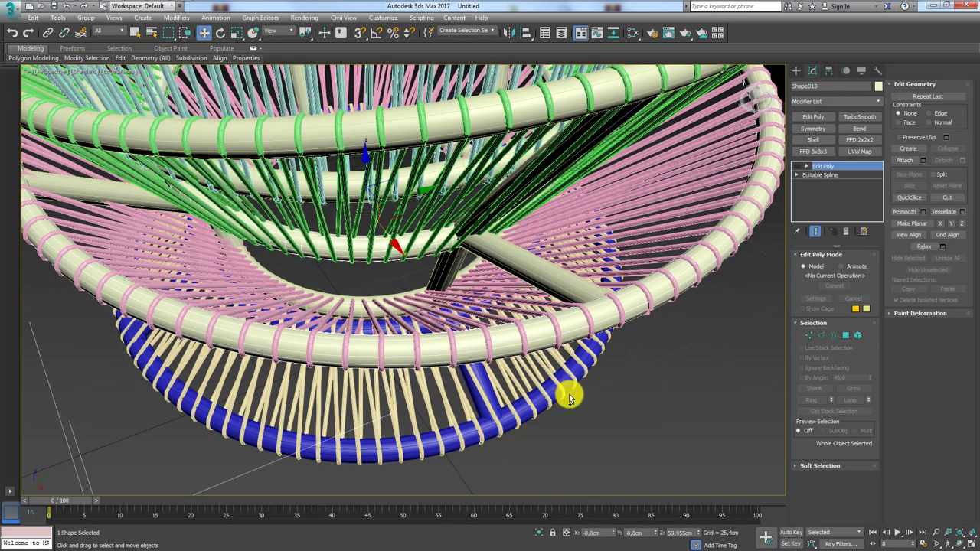
- Isolate Shape013's two rings and turn the Edit Poly modifier back on
{"action": "left_click", "coordinate": [539, 533]}
{"action": "mouse_move", "coordinate": [490, 383]}
{"action": "middle_mouse_down", "text": "alt"}
{"action": "mouse_move", "coordinate": [562, 394]}
{"action": "mouse_move", "coordinate": [597, 376]}
{"action": "mouse_move", "coordinate": [689, 263]}
{"action": "middle_mouse_up", "text": "alt"}
{"action": "left_click", "coordinate": [799, 166]}
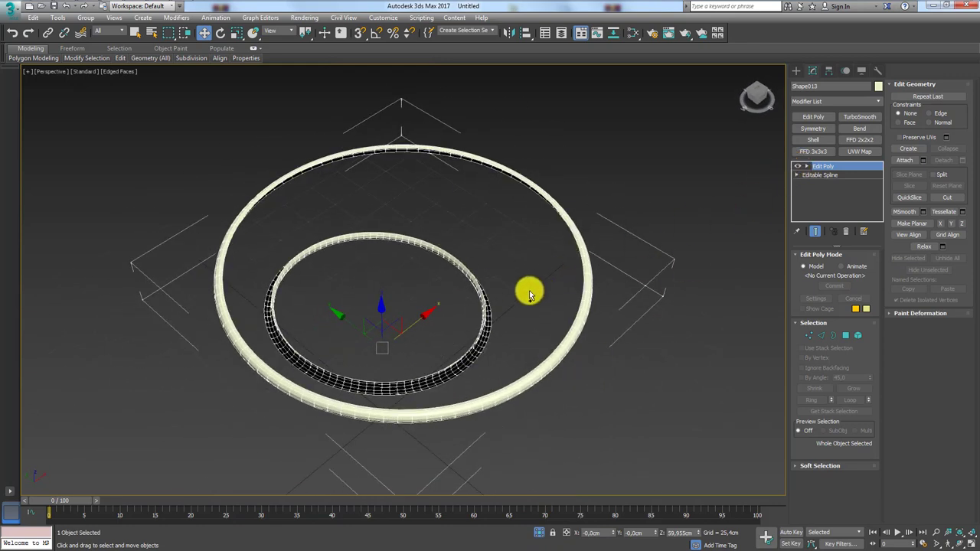
{"action": "middle_click_drag", "start_coordinate": [525, 289], "coordinate": [652, 273], "text": "alt"}
{"action": "scroll", "coordinate": [689, 283], "scroll_direction": "up", "scroll_amount": 5}
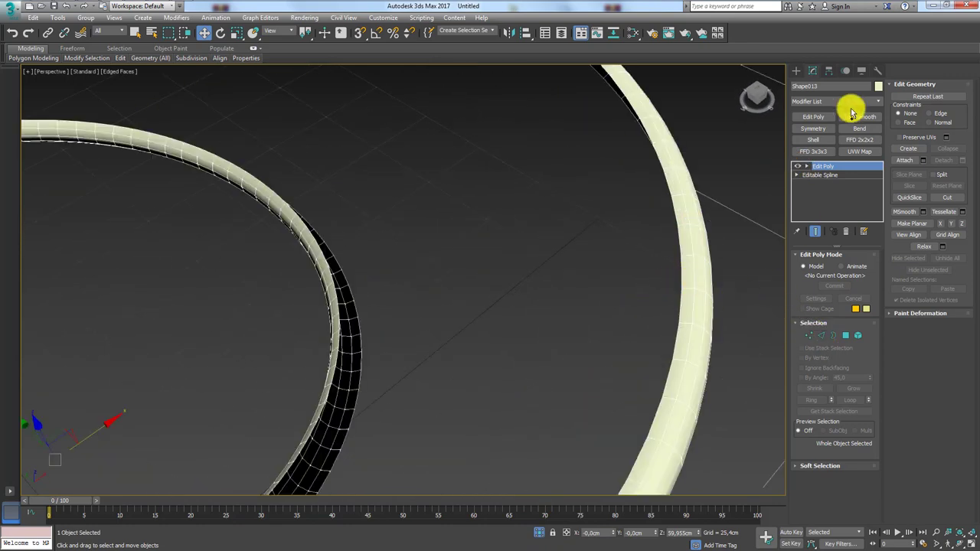
- Change the rings' object colour to blue
{"action": "left_click", "coordinate": [878, 86]}
{"action": "left_click", "coordinate": [548, 185]}
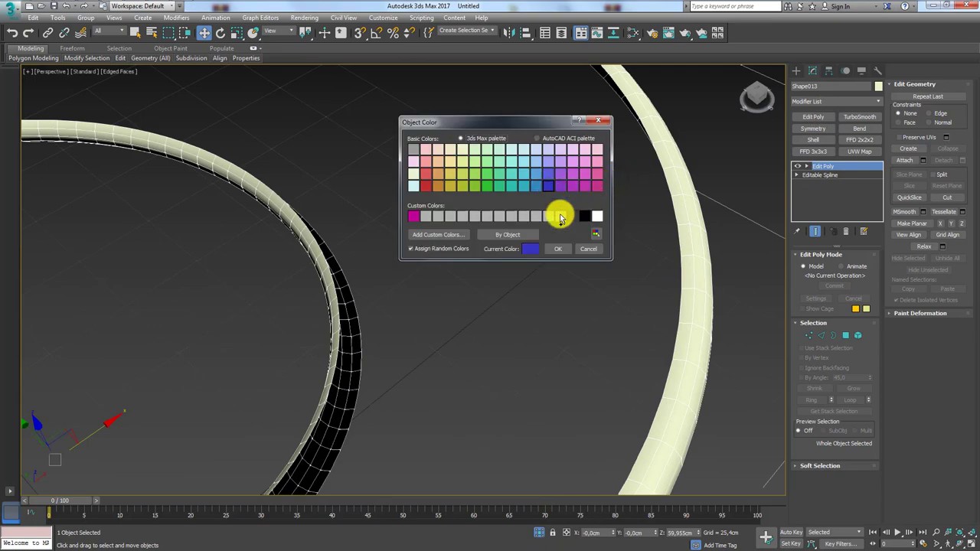
{"action": "left_click", "coordinate": [558, 249]}
- Switch Shape013 to Edge sub-object mode and select a few ring edges
{"action": "scroll", "coordinate": [518, 260], "scroll_direction": "down", "scroll_amount": 5}
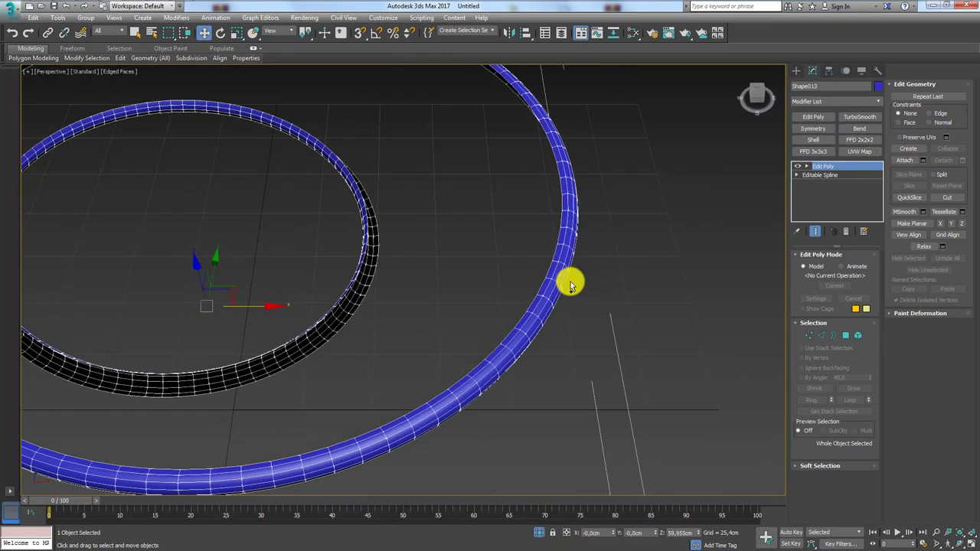
{"action": "scroll", "coordinate": [571, 282], "scroll_direction": "up", "scroll_amount": 5}
{"action": "left_click_drag", "start_coordinate": [443, 313], "coordinate": [472, 359]}
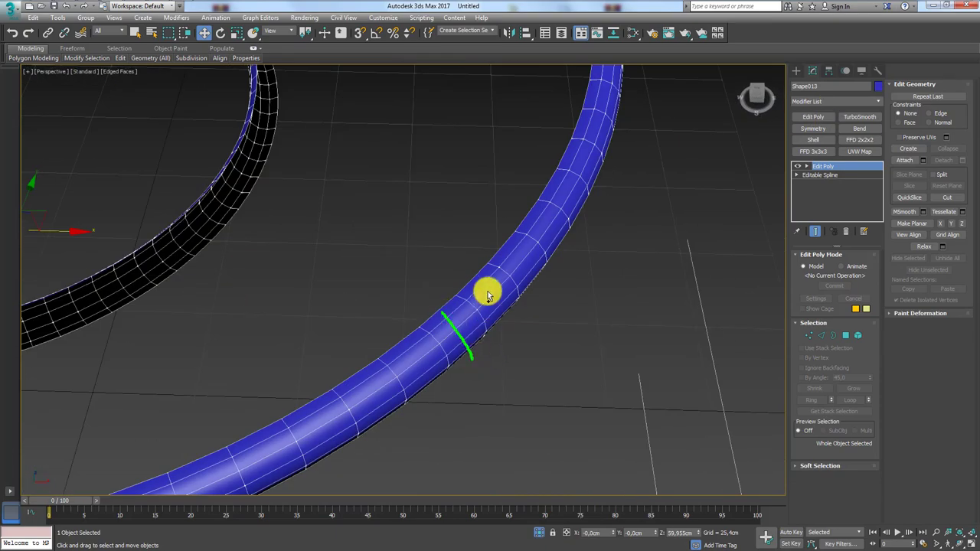
{"action": "left_click_drag", "start_coordinate": [521, 246], "coordinate": [537, 276]}
{"action": "left_click_drag", "start_coordinate": [548, 207], "coordinate": [571, 234]}
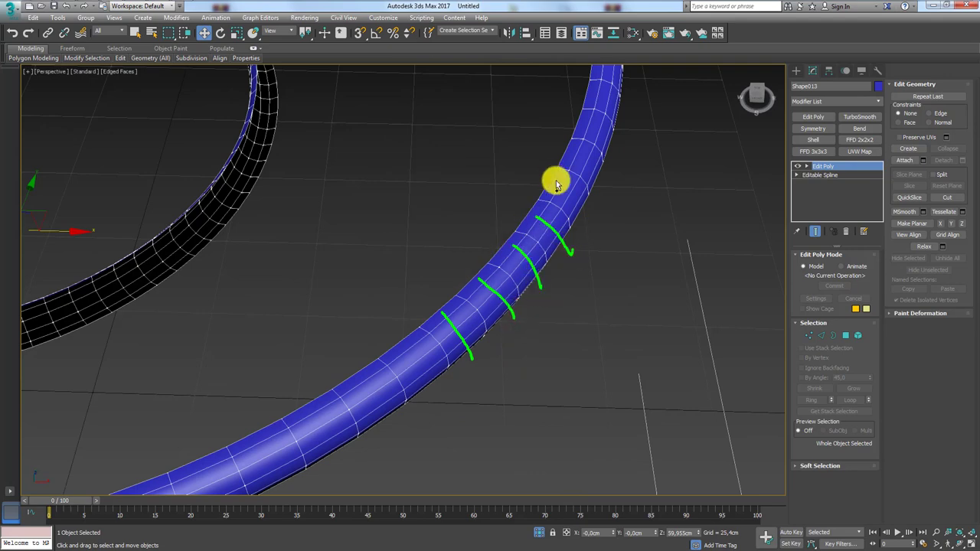
{"action": "scroll", "coordinate": [605, 270], "scroll_direction": "down", "scroll_amount": 3}
{"action": "left_click", "coordinate": [821, 336]}
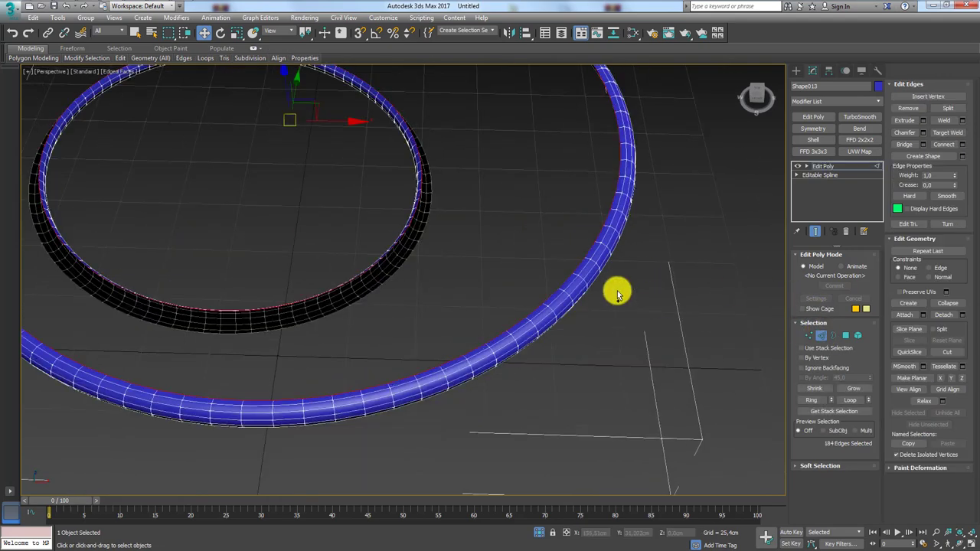
{"action": "scroll", "coordinate": [570, 294], "scroll_direction": "up", "scroll_amount": 3}
{"action": "left_click", "coordinate": [567, 294]}
- Ring-select the edges around both tubes and connect them with new edges
{"action": "scroll", "coordinate": [406, 267], "scroll_direction": "up", "scroll_amount": 3}
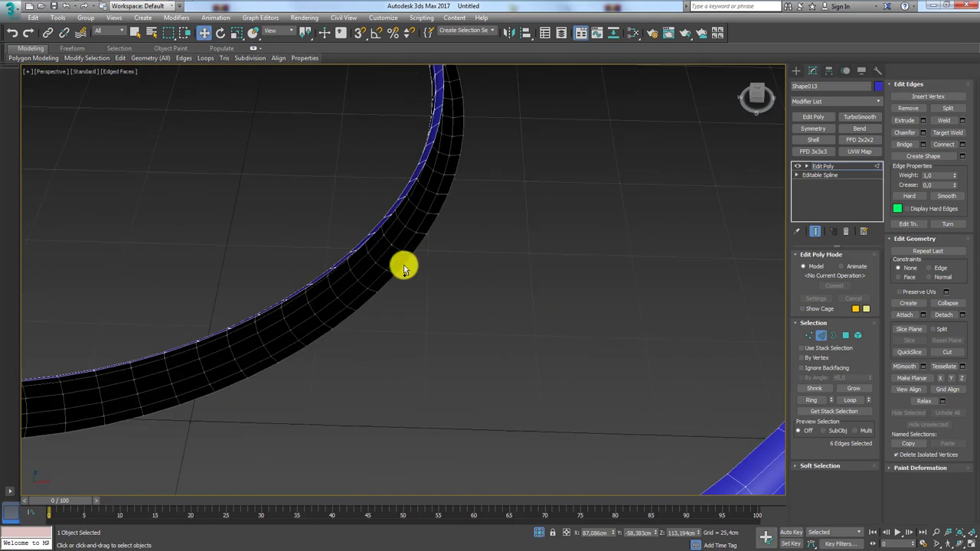
{"action": "scroll", "coordinate": [378, 268], "scroll_direction": "down", "scroll_amount": 4}
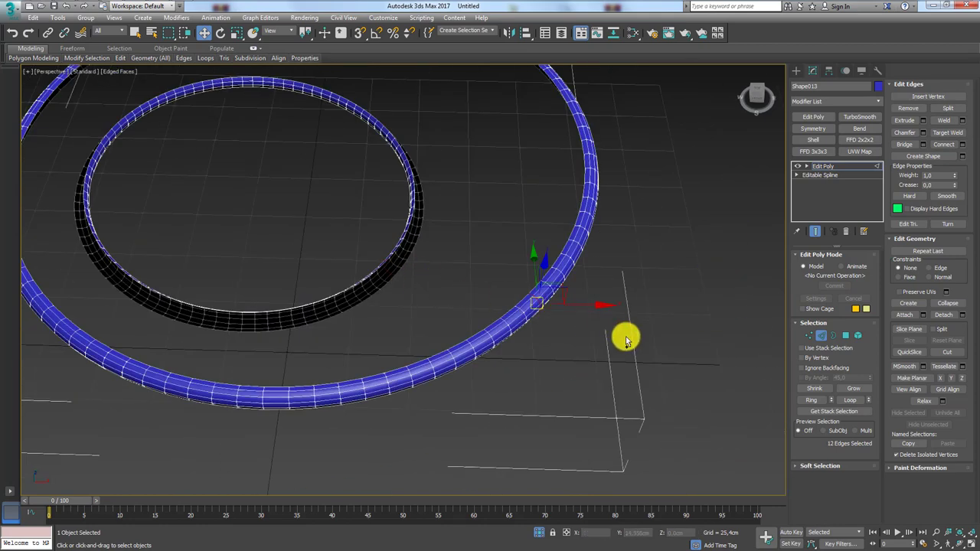
{"action": "left_click", "coordinate": [815, 401]}
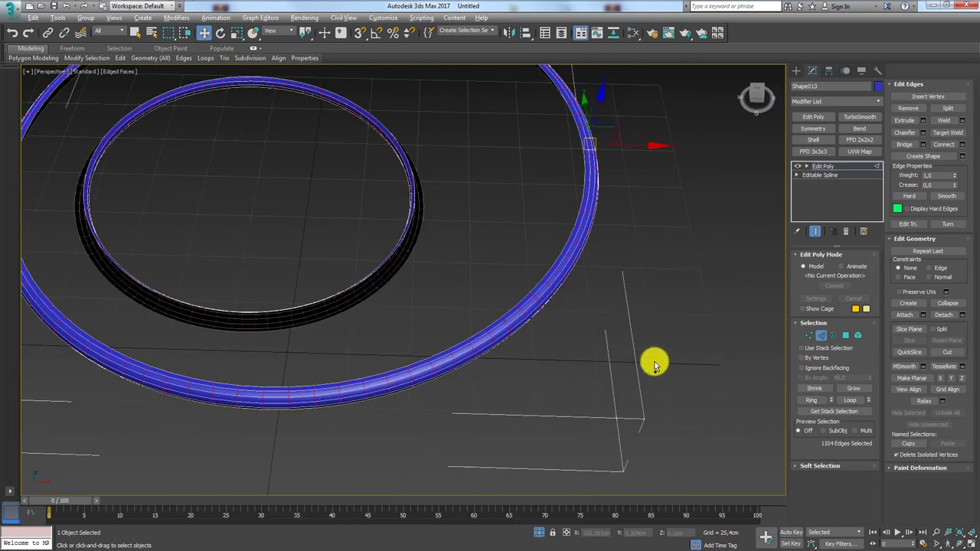
{"action": "mouse_move", "coordinate": [652, 360]}
{"action": "middle_mouse_down", "text": "alt"}
{"action": "mouse_move", "coordinate": [643, 363]}
{"action": "mouse_move", "coordinate": [674, 349]}
{"action": "middle_mouse_up", "text": "alt"}
{"action": "scroll", "coordinate": [675, 347], "scroll_direction": "up", "scroll_amount": 3}
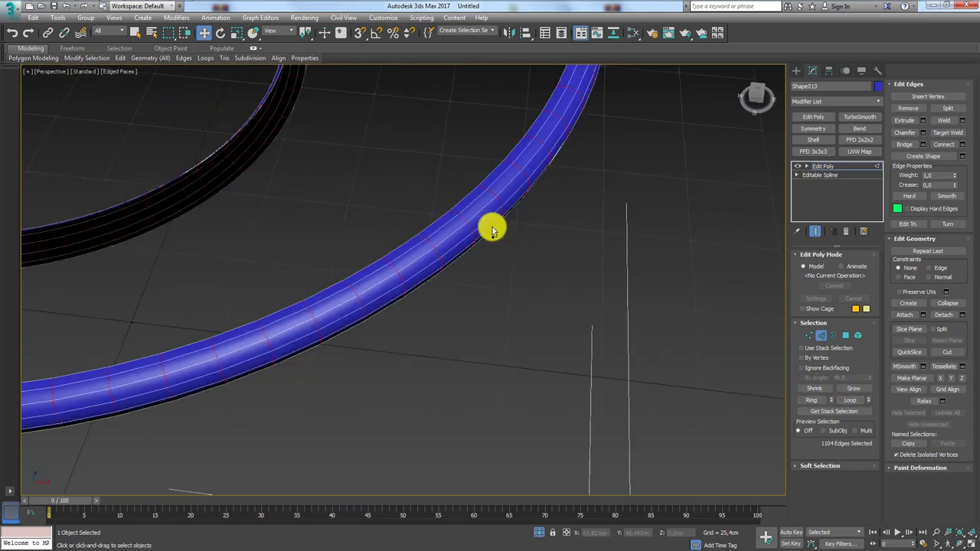
{"action": "middle_click_drag", "start_coordinate": [477, 211], "coordinate": [540, 235]}
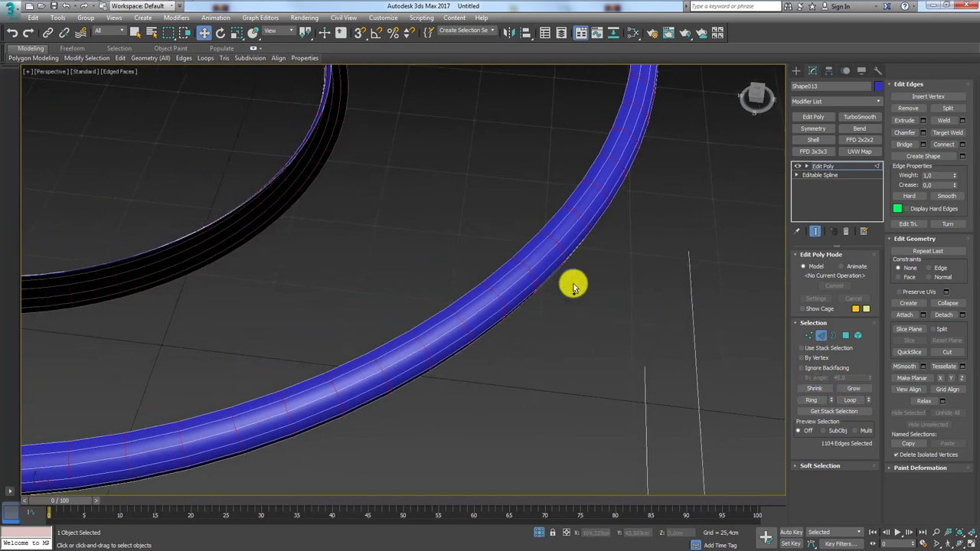
{"action": "double_click", "coordinate": [543, 260]}
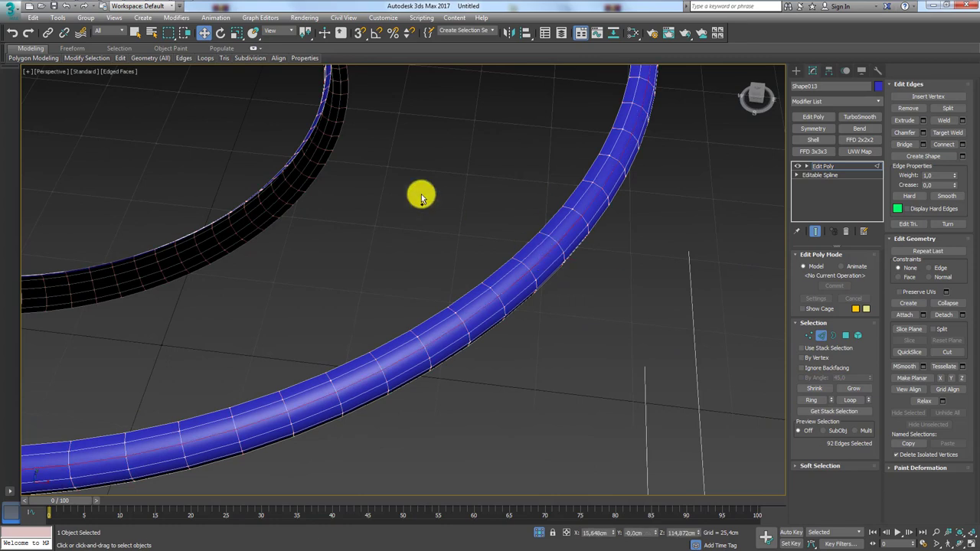
{"action": "double_click", "coordinate": [305, 170], "text": "ctrl"}
{"action": "middle_click_drag", "start_coordinate": [541, 256], "coordinate": [579, 282]}
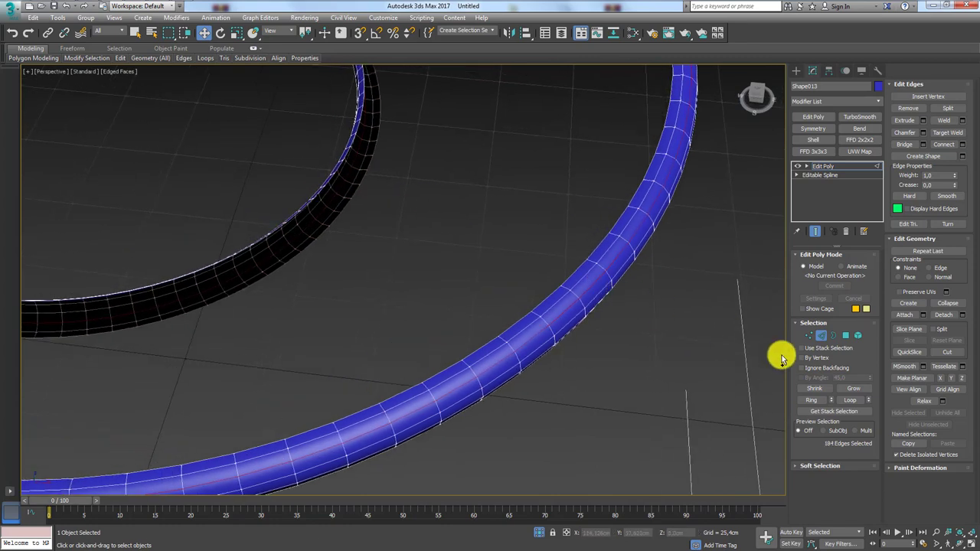
{"action": "left_click", "coordinate": [815, 400]}
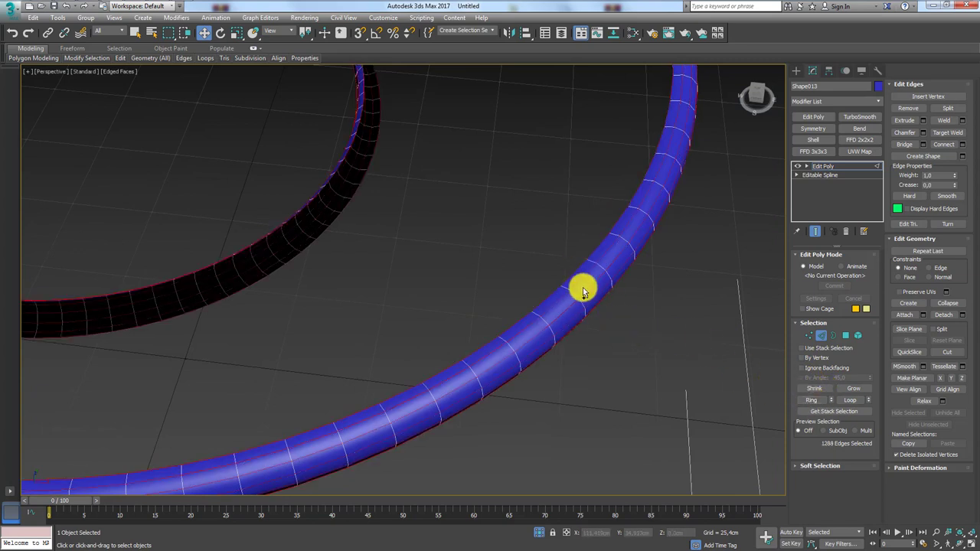
{"action": "left_click", "coordinate": [945, 144]}
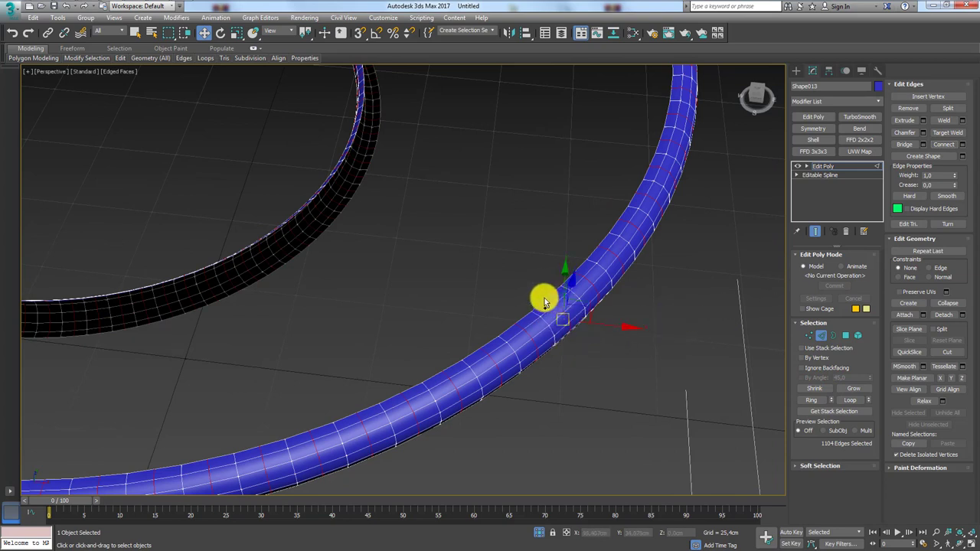
- Loop-select the tube edges, invert with Ctrl+I, and remove the rest with their vertices
{"action": "left_click_drag", "start_coordinate": [548, 296], "coordinate": [568, 314]}
{"action": "left_click", "coordinate": [855, 390]}
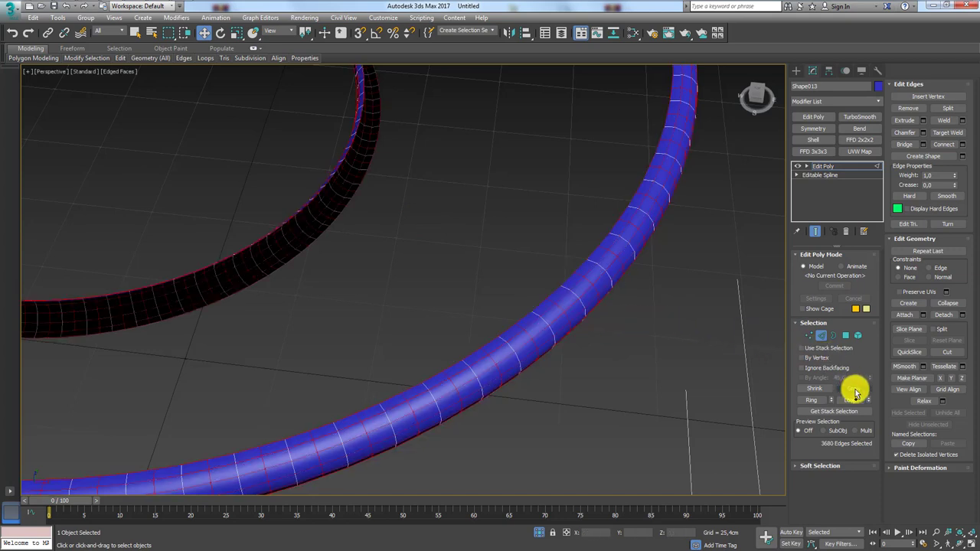
{"action": "key", "text": "ctrl+i"}
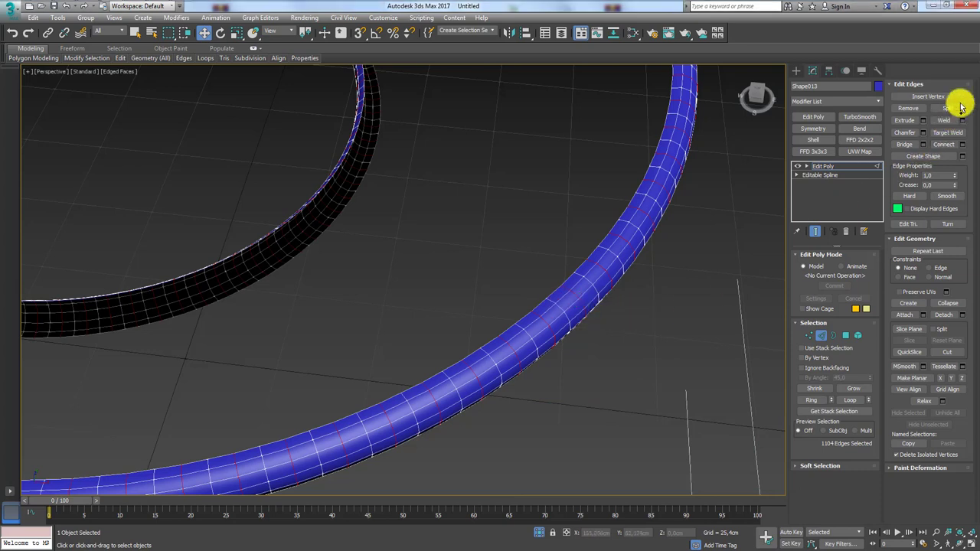
{"action": "left_click", "coordinate": [907, 109], "text": "ctrl"}
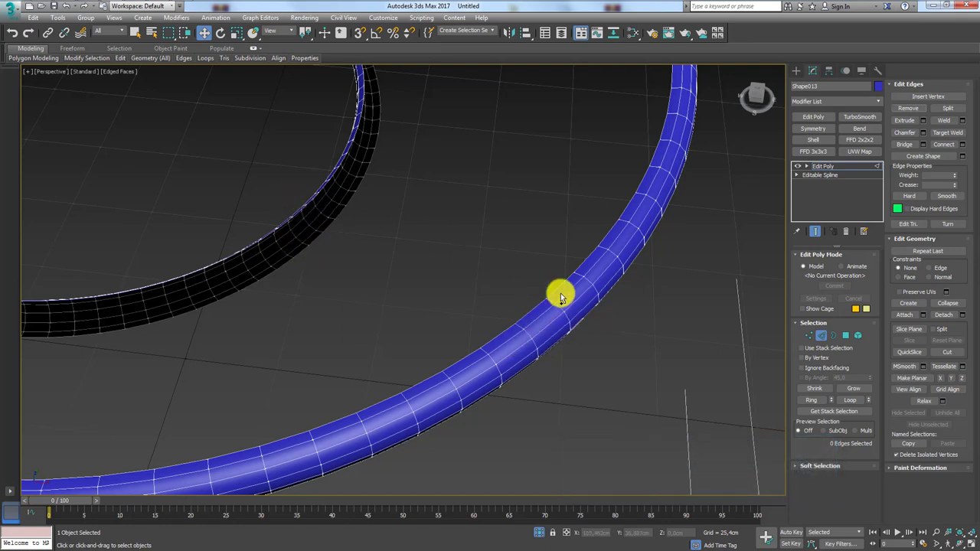
- In Border mode, select the inner ring's inner border loop
{"action": "scroll", "coordinate": [582, 306], "scroll_direction": "down", "scroll_amount": 8}
{"action": "middle_click_drag", "start_coordinate": [606, 318], "coordinate": [609, 324], "text": "alt"}
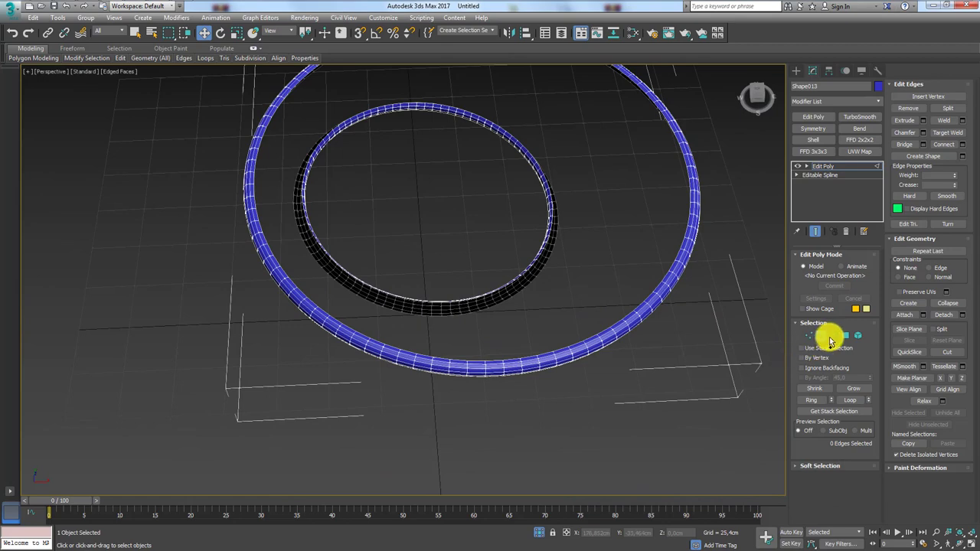
{"action": "left_click", "coordinate": [834, 335]}
{"action": "scroll", "coordinate": [586, 264], "scroll_direction": "up", "scroll_amount": 3}
{"action": "left_click", "coordinate": [518, 237]}
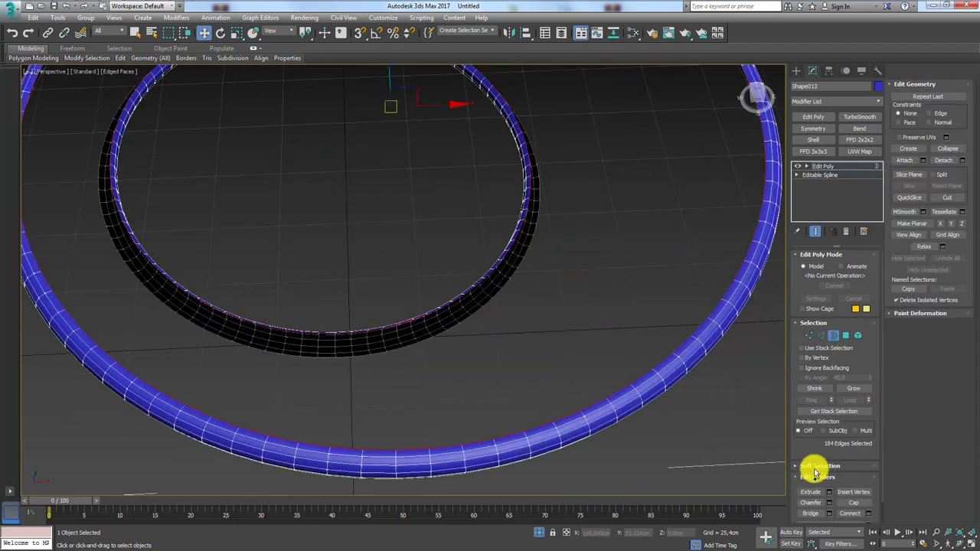
- Bridge the two border loops into one flat surface
{"action": "left_click", "coordinate": [810, 513]}
{"action": "middle_click_drag", "start_coordinate": [540, 312], "coordinate": [536, 297], "text": "alt"}
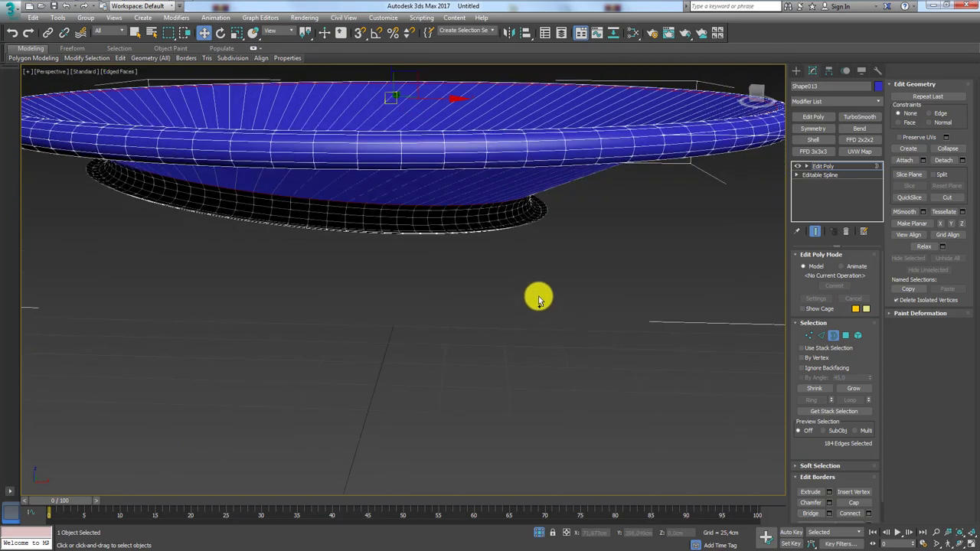
{"action": "left_click", "coordinate": [829, 513]}
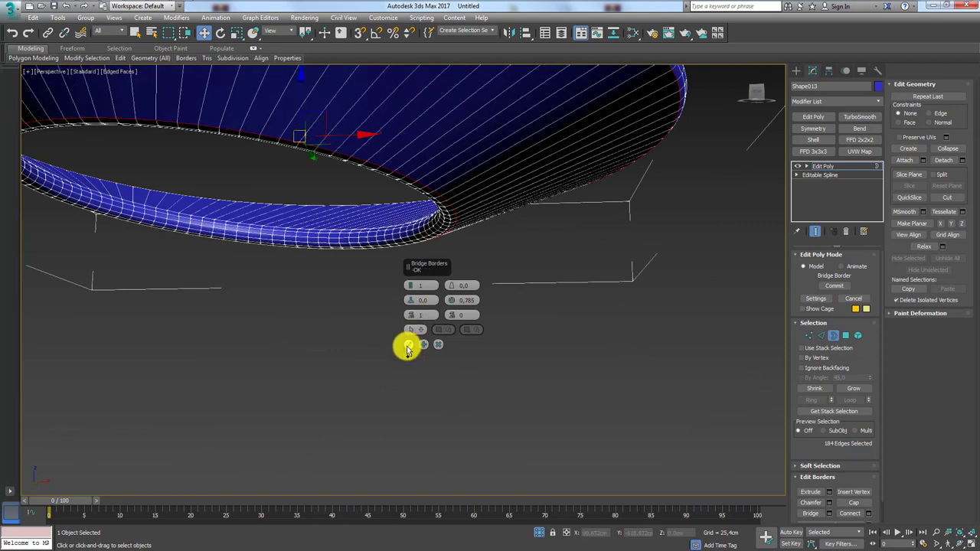
{"action": "left_click", "coordinate": [408, 349]}
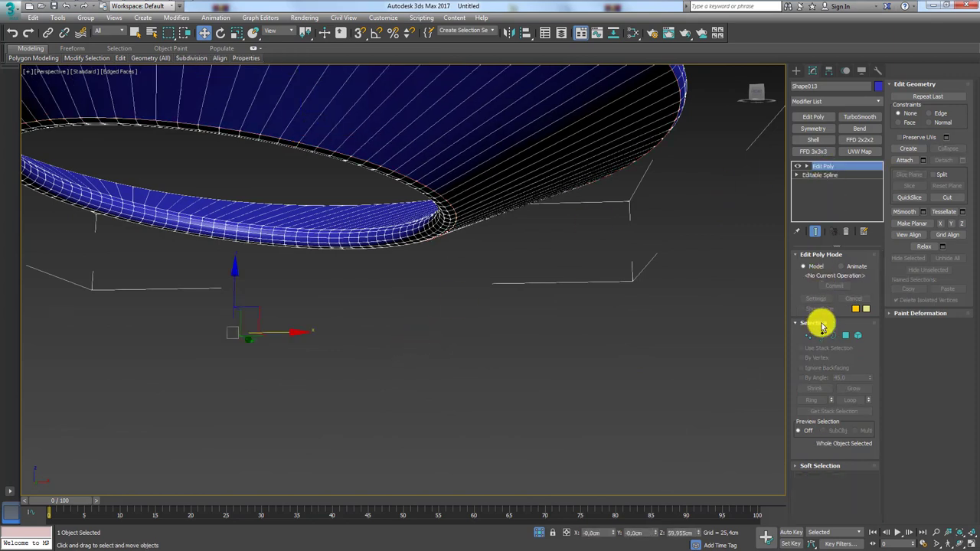
- Create the linear strand shape Shape014 from the bridged surface's edge ring
{"action": "left_click", "coordinate": [821, 335]}
{"action": "key", "text": "ctrl+a"}
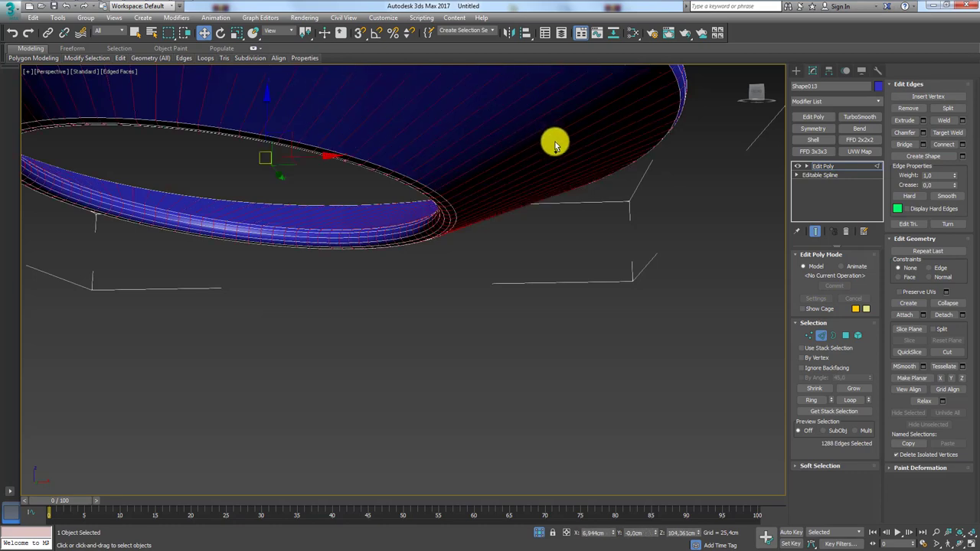
{"action": "middle_click_drag", "start_coordinate": [554, 142], "coordinate": [591, 278], "text": "alt"}
{"action": "middle_click_drag", "start_coordinate": [686, 179], "coordinate": [685, 234]}
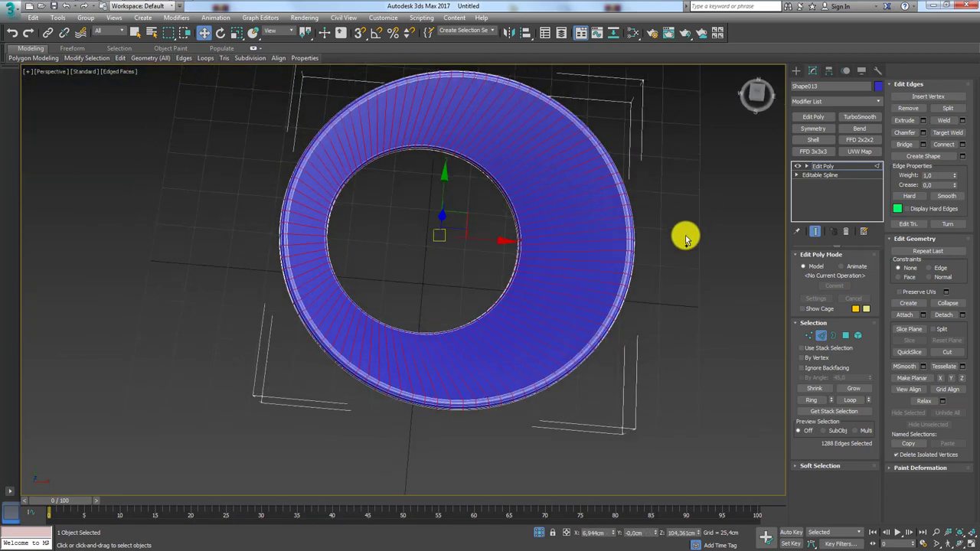
{"action": "left_click", "coordinate": [962, 156]}
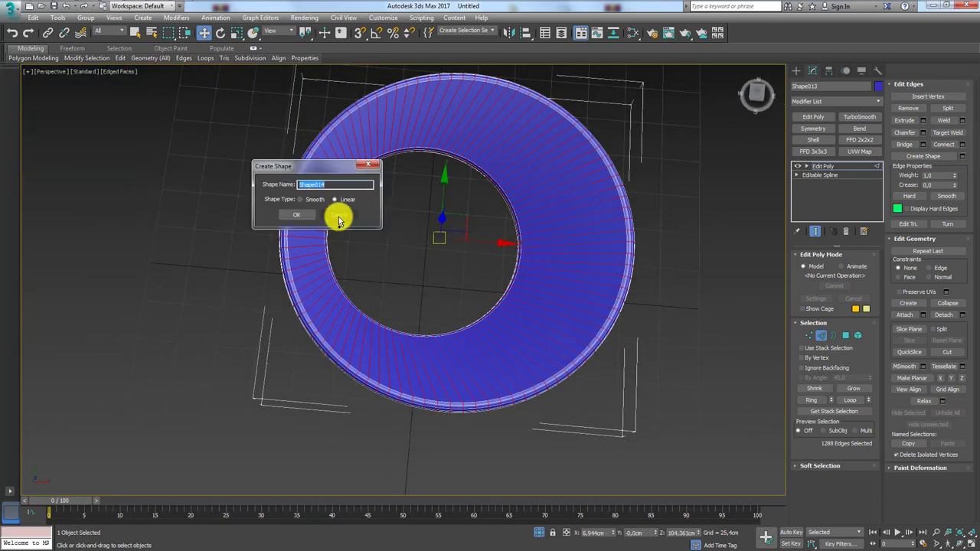
{"action": "left_click", "coordinate": [296, 212]}
{"action": "left_click", "coordinate": [812, 165]}
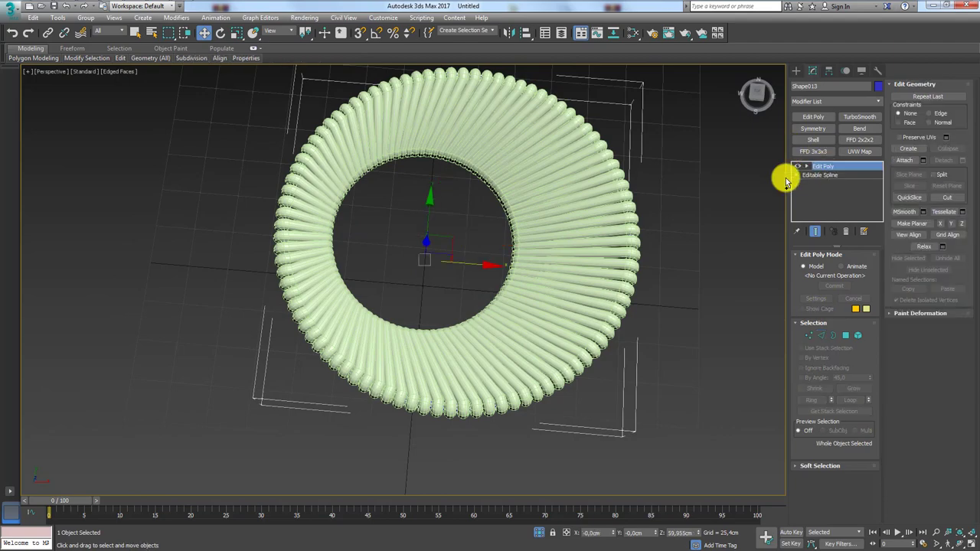
{"action": "left_click", "coordinate": [624, 193]}
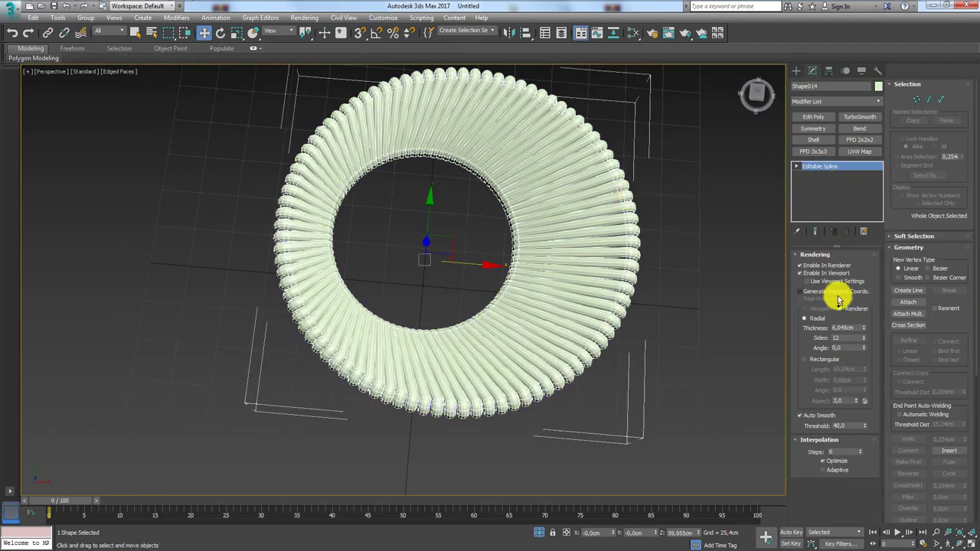
- Set the strands' rendering thickness to 1 cm
{"action": "double_click", "coordinate": [849, 328]}
{"action": "type", "text": "1"}
{"action": "key", "text": "Return"}
- Delete the Edit Poly modifier from the blue Shape013 ring
{"action": "scroll", "coordinate": [585, 241], "scroll_direction": "up", "scroll_amount": 4}
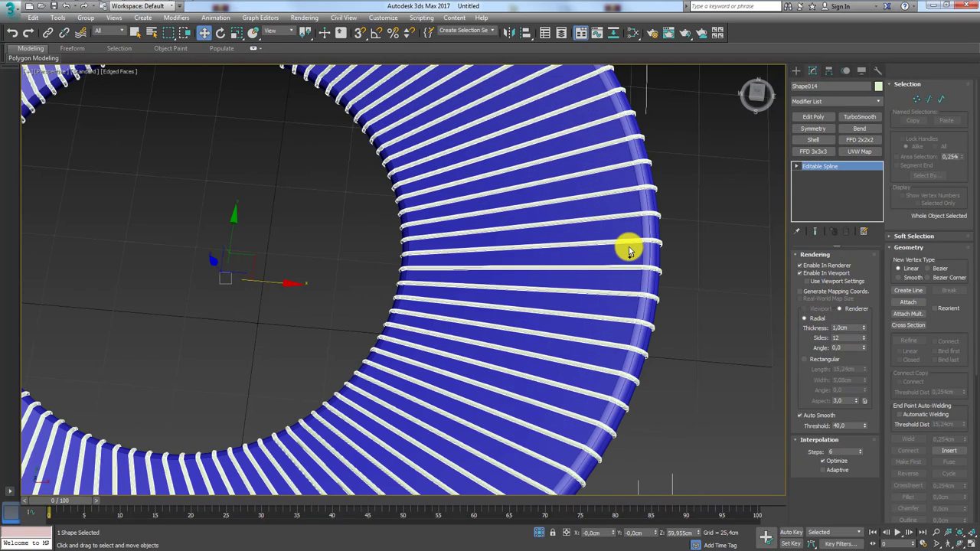
{"action": "left_click", "coordinate": [631, 252]}
{"action": "left_click", "coordinate": [846, 231]}
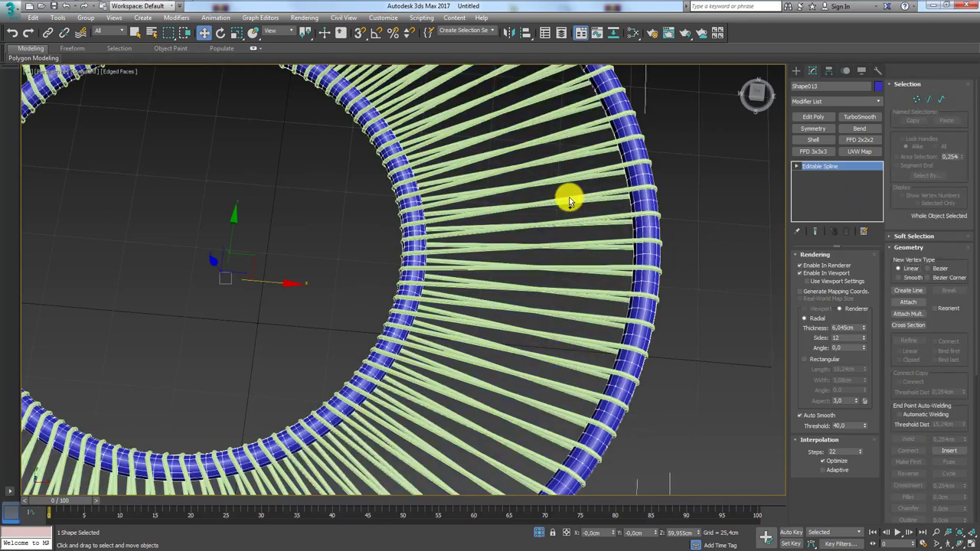
{"action": "scroll", "coordinate": [566, 197], "scroll_direction": "down", "scroll_amount": 4}
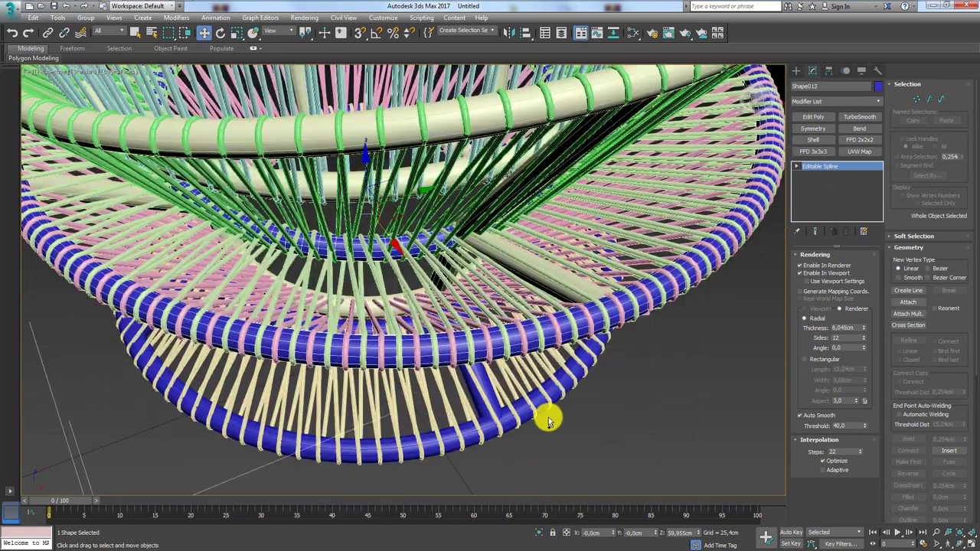
{"action": "scroll", "coordinate": [488, 304], "scroll_direction": "up", "scroll_amount": 2}
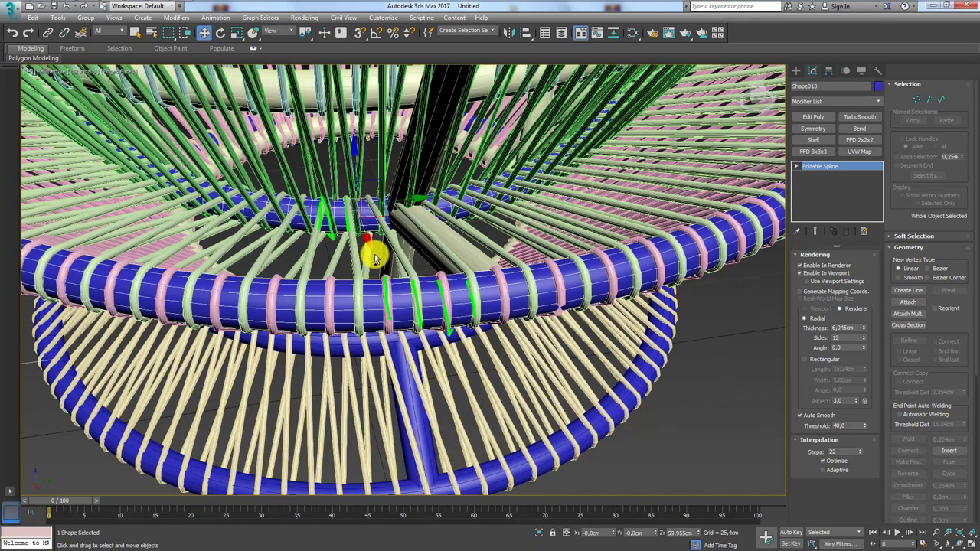
- Select two of the chair's rings, including the inner ring
{"action": "middle_click_drag", "start_coordinate": [377, 264], "coordinate": [520, 349], "text": "alt"}
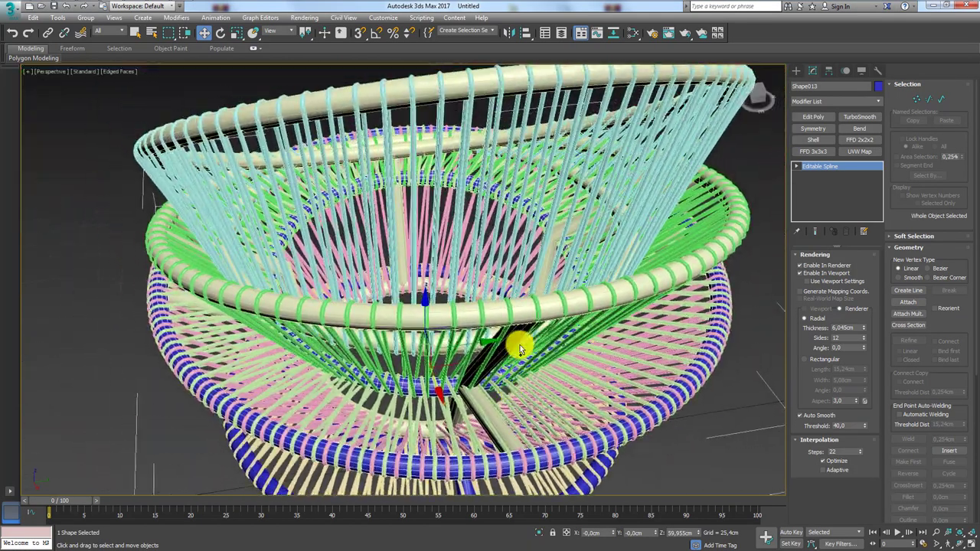
{"action": "left_click", "coordinate": [497, 315]}
{"action": "middle_click_drag", "start_coordinate": [495, 296], "coordinate": [470, 372], "text": "alt"}
{"action": "scroll", "coordinate": [463, 356], "scroll_direction": "up", "scroll_amount": 3}
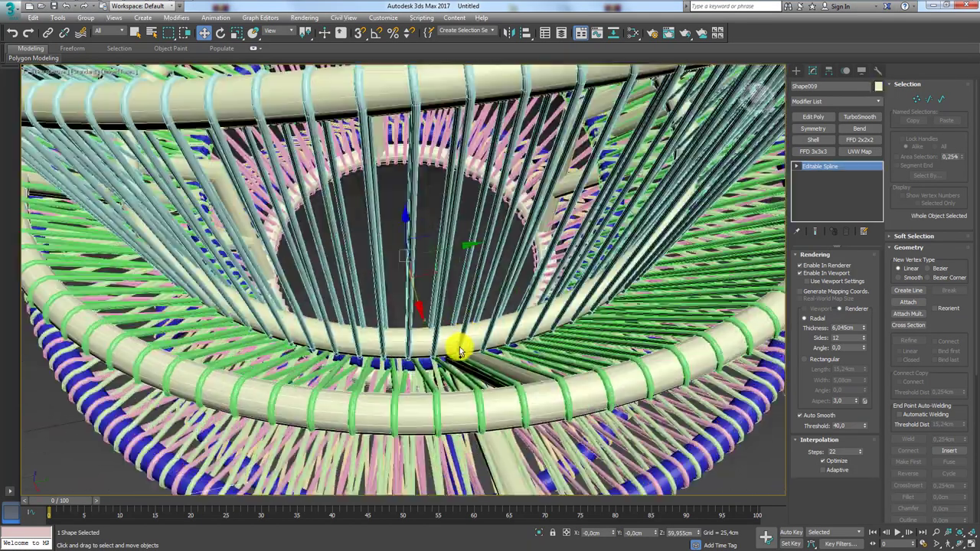
{"action": "left_click", "coordinate": [448, 342], "text": "ctrl"}
{"action": "scroll", "coordinate": [510, 409], "scroll_direction": "down", "scroll_amount": 3}
- Isolate the two selected rings with Alt+Q, then bring the whole chair back
{"action": "key", "text": "alt+q"}
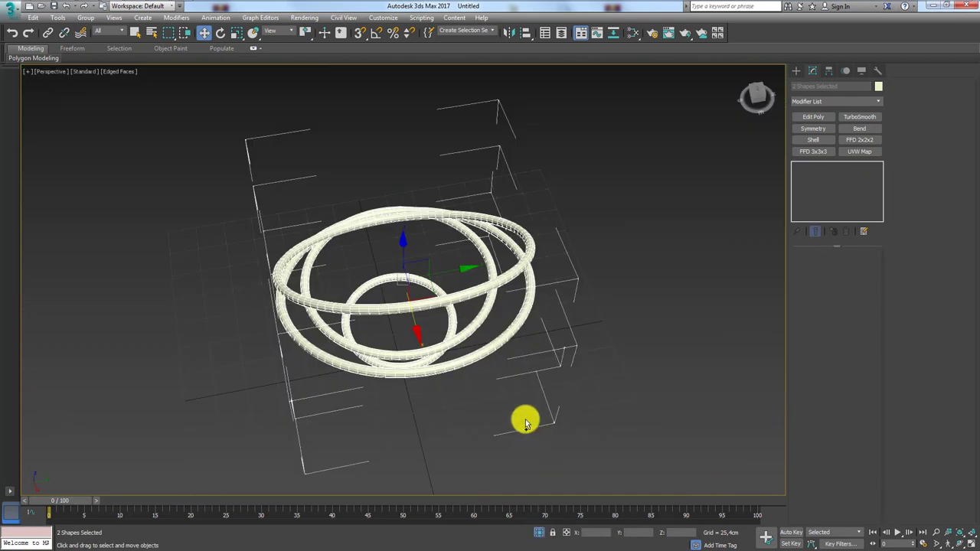
{"action": "mouse_move", "coordinate": [560, 387]}
{"action": "middle_mouse_down", "text": "alt"}
{"action": "mouse_move", "coordinate": [492, 302]}
{"action": "mouse_move", "coordinate": [501, 330]}
{"action": "mouse_move", "coordinate": [648, 286]}
{"action": "middle_mouse_up", "text": "alt"}
{"action": "left_click", "coordinate": [539, 532]}
- Orbit to side views comparing the chair with the reference image
{"action": "scroll", "coordinate": [648, 286], "scroll_direction": "down", "scroll_amount": 3}
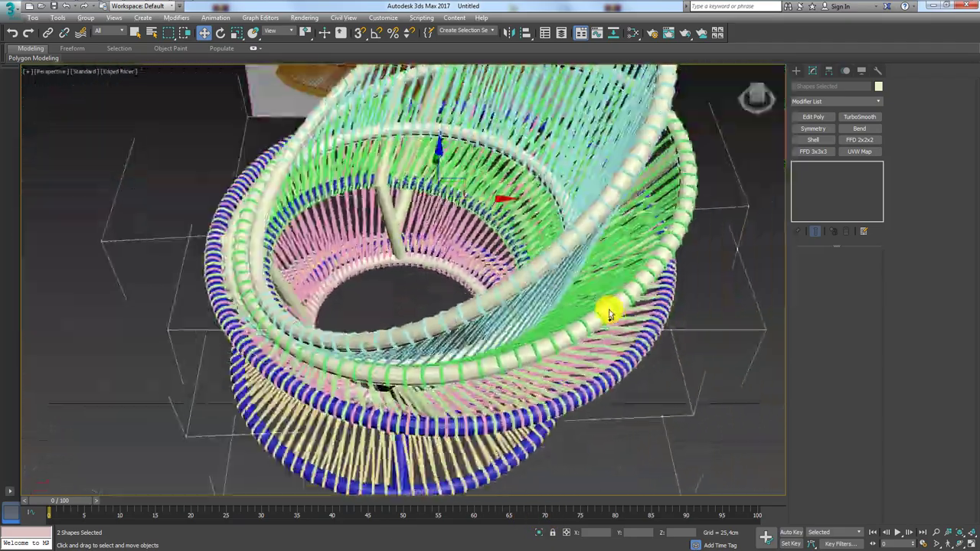
{"action": "mouse_move", "coordinate": [608, 311]}
{"action": "middle_mouse_down", "text": "alt"}
{"action": "mouse_move", "coordinate": [597, 279]}
{"action": "mouse_move", "coordinate": [591, 329]}
{"action": "mouse_move", "coordinate": [630, 338]}
{"action": "mouse_move", "coordinate": [598, 291]}
{"action": "mouse_move", "coordinate": [651, 210]}
{"action": "middle_mouse_up", "text": "alt"}
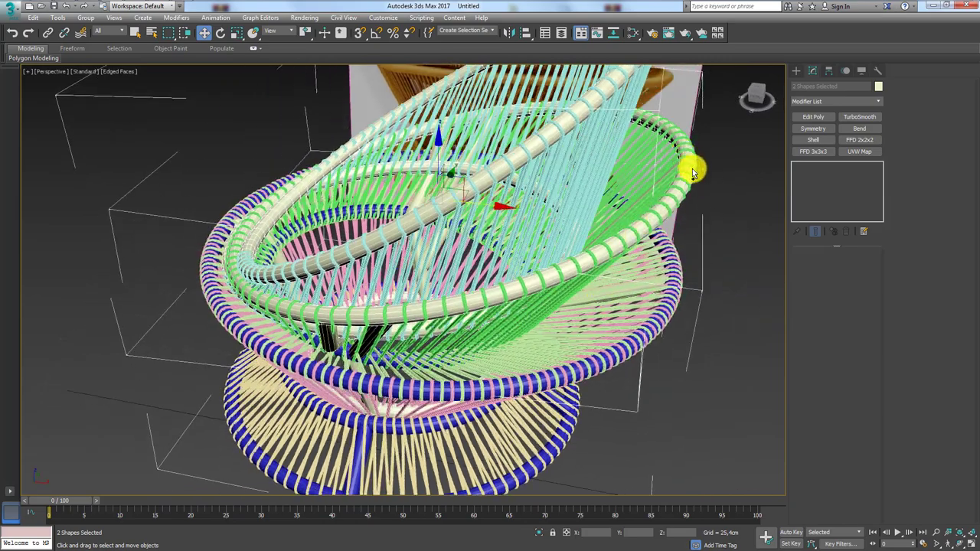
{"action": "mouse_move", "coordinate": [637, 264]}
{"action": "middle_mouse_down", "text": "alt"}
{"action": "mouse_move", "coordinate": [573, 230]}
{"action": "mouse_move", "coordinate": [628, 237]}
{"action": "middle_mouse_up", "text": "alt"}
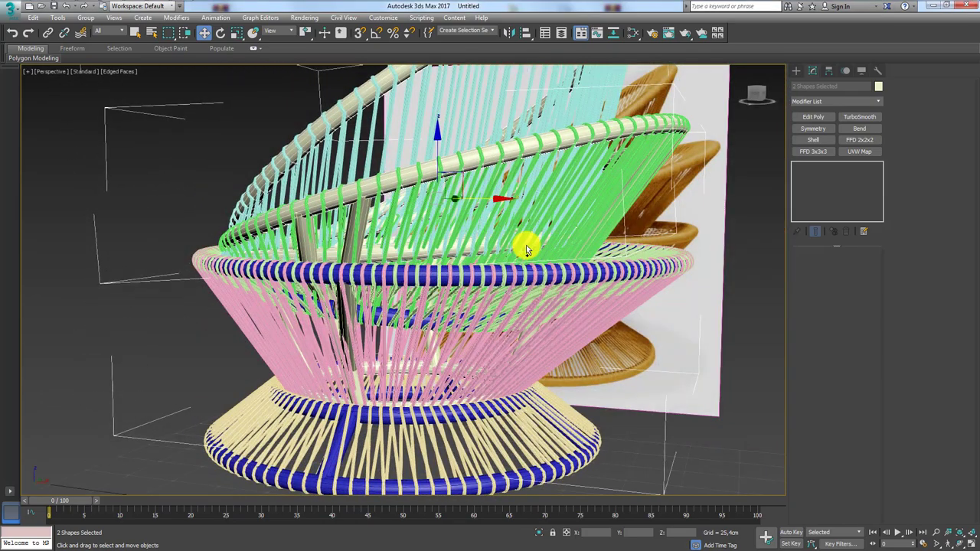
{"action": "mouse_move", "coordinate": [526, 245]}
{"action": "middle_mouse_down", "text": "alt"}
{"action": "mouse_move", "coordinate": [591, 250]}
{"action": "mouse_move", "coordinate": [624, 208]}
{"action": "mouse_move", "coordinate": [628, 241]}
{"action": "mouse_move", "coordinate": [656, 177]}
{"action": "middle_mouse_up", "text": "alt"}
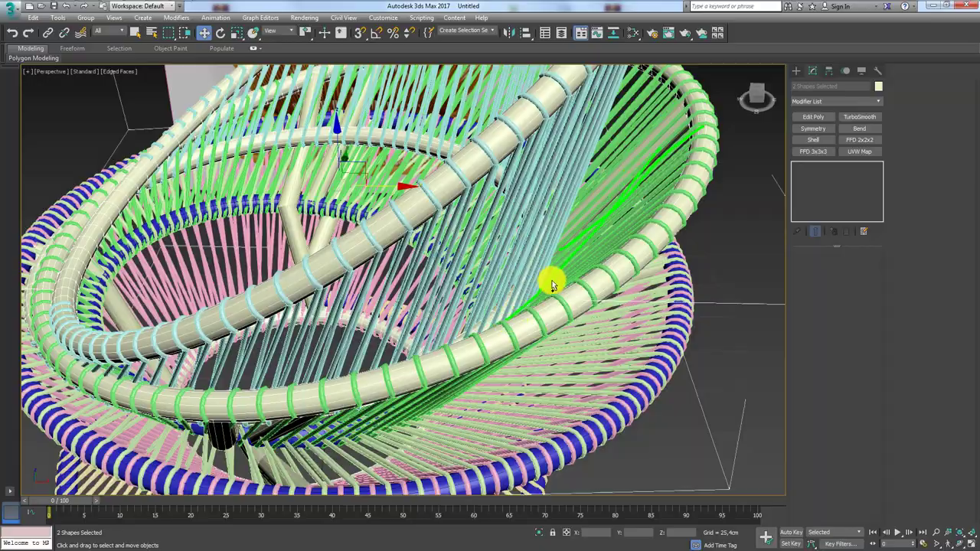
{"action": "mouse_move", "coordinate": [632, 259]}
{"action": "middle_mouse_down", "text": "alt"}
{"action": "mouse_move", "coordinate": [575, 238]}
{"action": "mouse_move", "coordinate": [595, 226]}
{"action": "mouse_move", "coordinate": [641, 240]}
{"action": "mouse_move", "coordinate": [626, 263]}
{"action": "mouse_move", "coordinate": [613, 256]}
{"action": "mouse_move", "coordinate": [624, 295]}
{"action": "middle_mouse_up", "text": "alt"}
{"action": "scroll", "coordinate": [624, 296], "scroll_direction": "down", "scroll_amount": 6}
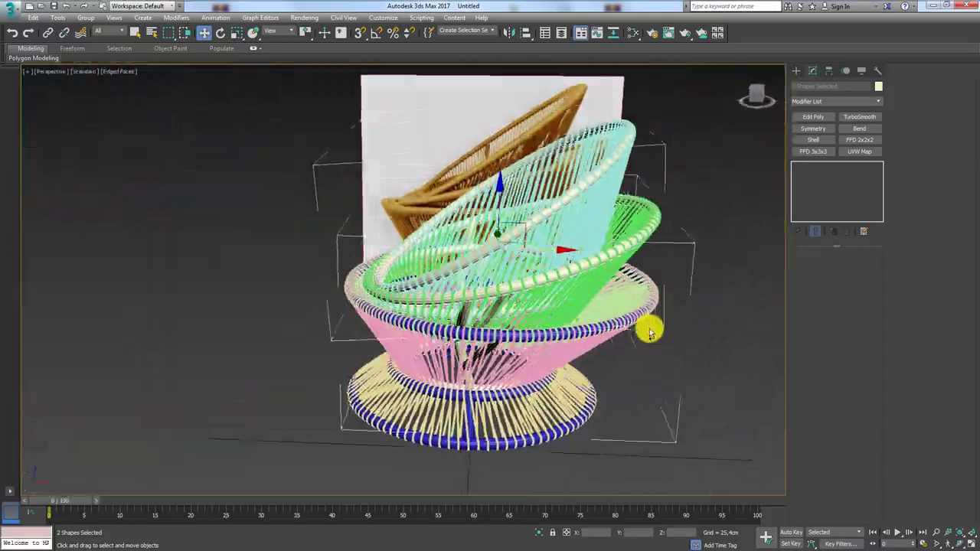
{"action": "middle_click_drag", "start_coordinate": [648, 328], "coordinate": [613, 293], "text": "alt"}
{"action": "scroll", "coordinate": [611, 295], "scroll_direction": "up", "scroll_amount": 5}
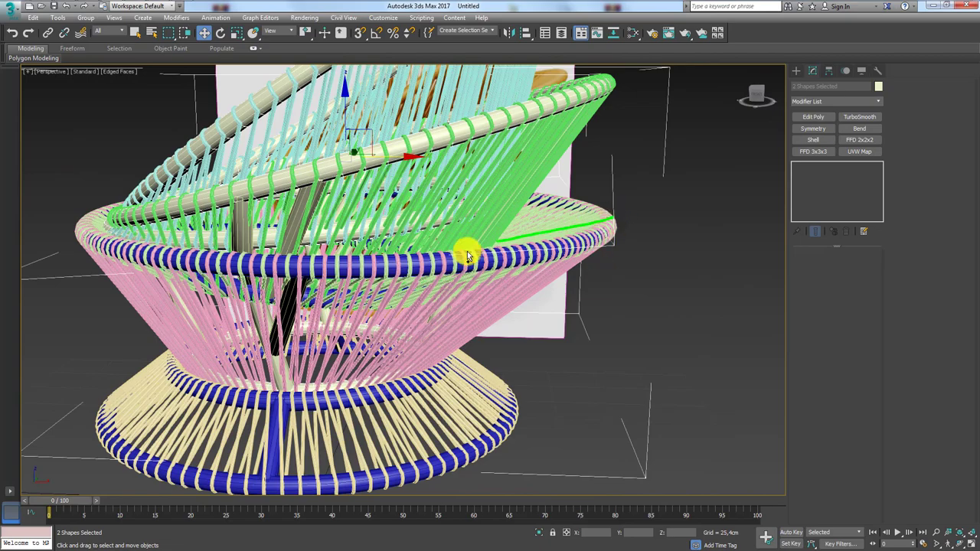
- Look into the seat from above, zoom extents with Shift+Z, and tilt lower
{"action": "middle_click_drag", "start_coordinate": [543, 179], "coordinate": [549, 247], "text": "alt"}
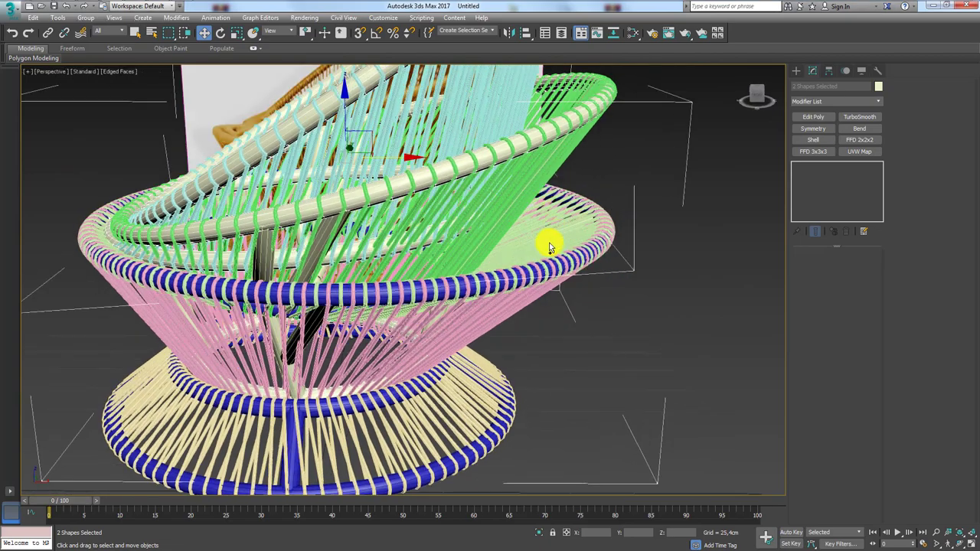
{"action": "mouse_move", "coordinate": [380, 237]}
{"action": "middle_mouse_down", "text": "alt"}
{"action": "mouse_move", "coordinate": [409, 256]}
{"action": "mouse_move", "coordinate": [376, 304]}
{"action": "mouse_move", "coordinate": [424, 299]}
{"action": "mouse_move", "coordinate": [417, 287]}
{"action": "middle_mouse_up", "text": "alt"}
{"action": "scroll", "coordinate": [377, 312], "scroll_direction": "up", "scroll_amount": 5}
{"action": "scroll", "coordinate": [375, 317], "scroll_direction": "up", "scroll_amount": 2}
{"action": "scroll", "coordinate": [373, 319], "scroll_direction": "down", "scroll_amount": 6}
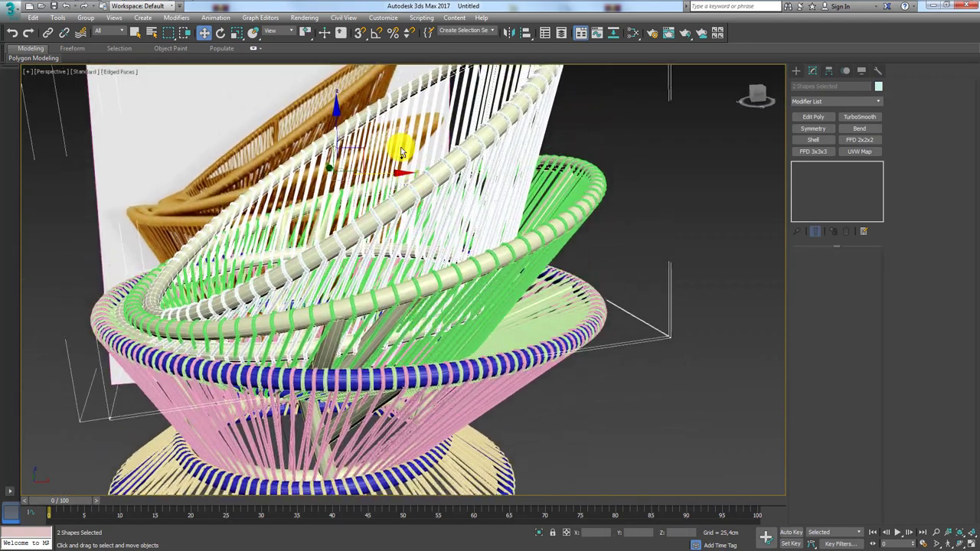
{"action": "middle_click_drag", "start_coordinate": [361, 151], "coordinate": [343, 124], "text": "alt"}
{"action": "key", "text": "shift+z"}
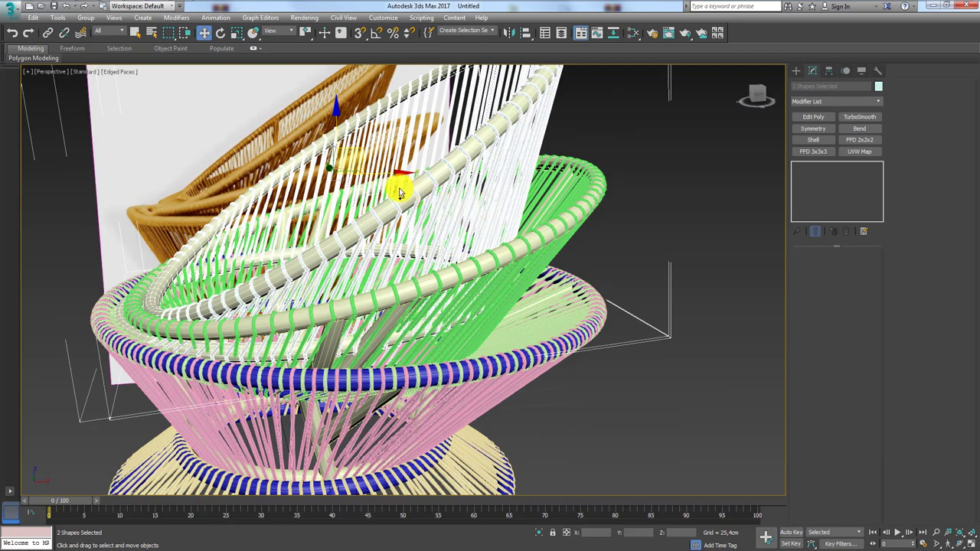
{"action": "middle_click_drag", "start_coordinate": [350, 225], "coordinate": [344, 248], "text": "alt"}
{"action": "key", "text": "e"}
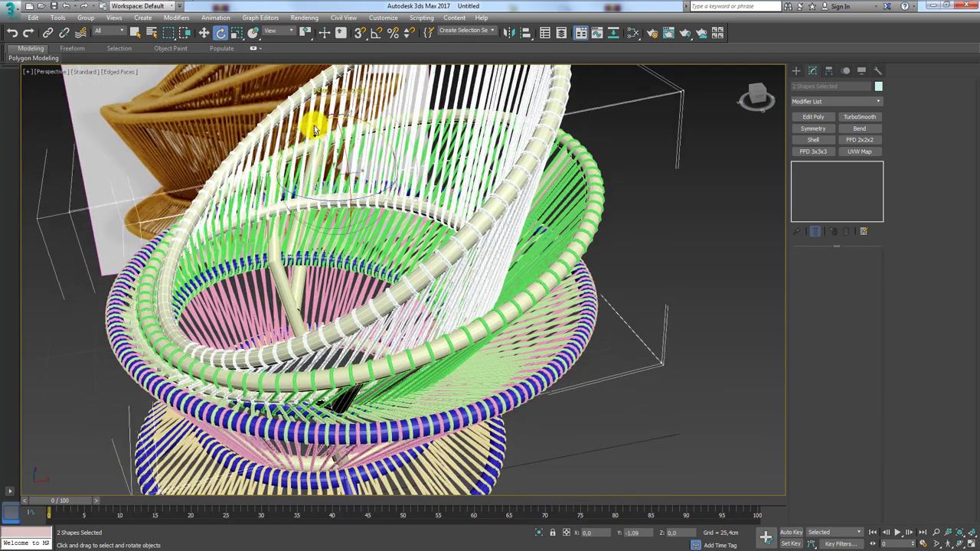
{"action": "middle_click_drag", "start_coordinate": [314, 125], "coordinate": [433, 295], "text": "alt"}
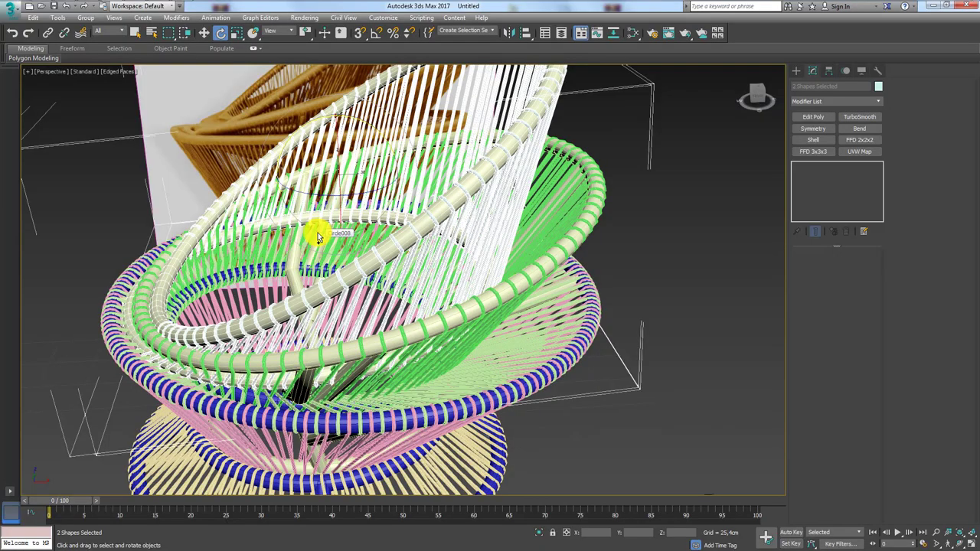
{"action": "mouse_move", "coordinate": [276, 256]}
{"action": "middle_mouse_down", "text": "alt"}
{"action": "mouse_move", "coordinate": [306, 278]}
{"action": "mouse_move", "coordinate": [304, 309]}
{"action": "mouse_move", "coordinate": [325, 258]}
{"action": "mouse_move", "coordinate": [368, 256]}
{"action": "middle_mouse_up", "text": "alt"}
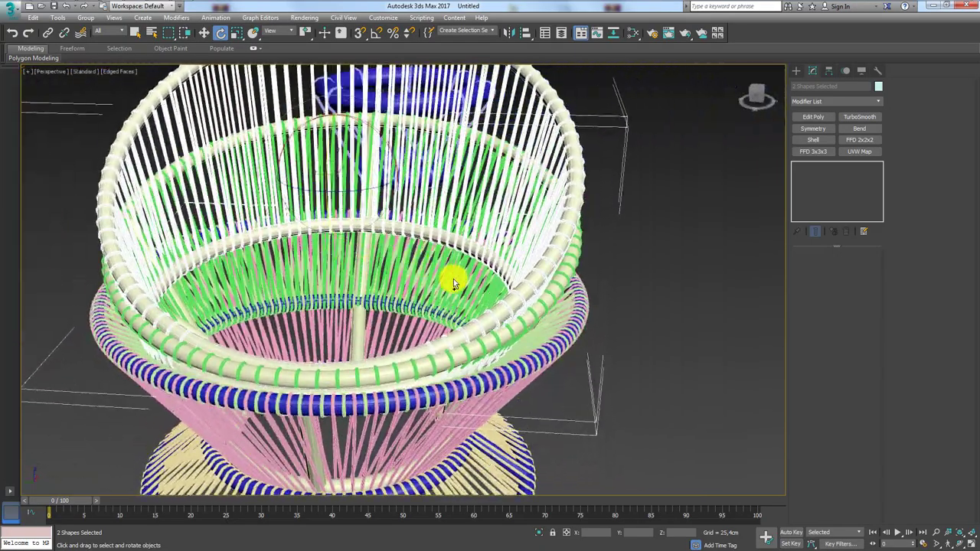
{"action": "mouse_move", "coordinate": [453, 278]}
{"action": "middle_mouse_down", "text": "alt"}
{"action": "mouse_move", "coordinate": [498, 252]}
{"action": "mouse_move", "coordinate": [427, 255]}
{"action": "mouse_move", "coordinate": [485, 201]}
{"action": "mouse_move", "coordinate": [473, 236]}
{"action": "mouse_move", "coordinate": [560, 219]}
{"action": "mouse_move", "coordinate": [547, 222]}
{"action": "mouse_move", "coordinate": [558, 192]}
{"action": "mouse_move", "coordinate": [590, 252]}
{"action": "mouse_move", "coordinate": [538, 236]}
{"action": "mouse_move", "coordinate": [607, 278]}
{"action": "mouse_move", "coordinate": [439, 212]}
{"action": "mouse_move", "coordinate": [486, 332]}
{"action": "mouse_move", "coordinate": [376, 280]}
{"action": "mouse_move", "coordinate": [333, 245]}
{"action": "mouse_move", "coordinate": [352, 224]}
{"action": "mouse_move", "coordinate": [438, 401]}
{"action": "mouse_move", "coordinate": [242, 87]}
{"action": "middle_mouse_up", "text": "alt"}
{"action": "scroll", "coordinate": [385, 300], "scroll_direction": "down", "scroll_amount": 3}
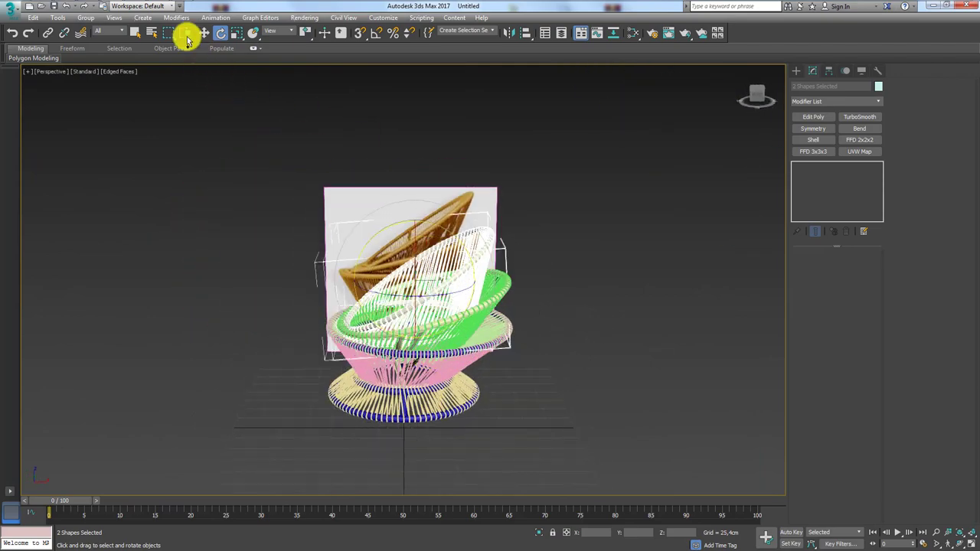
- Zoom and pan the reference photo to the seat rim, then return to the 3ds Max scene
{"action": "left_click", "coordinate": [158, 8]}
{"action": "scroll", "coordinate": [378, 277], "scroll_direction": "down", "scroll_amount": 3}
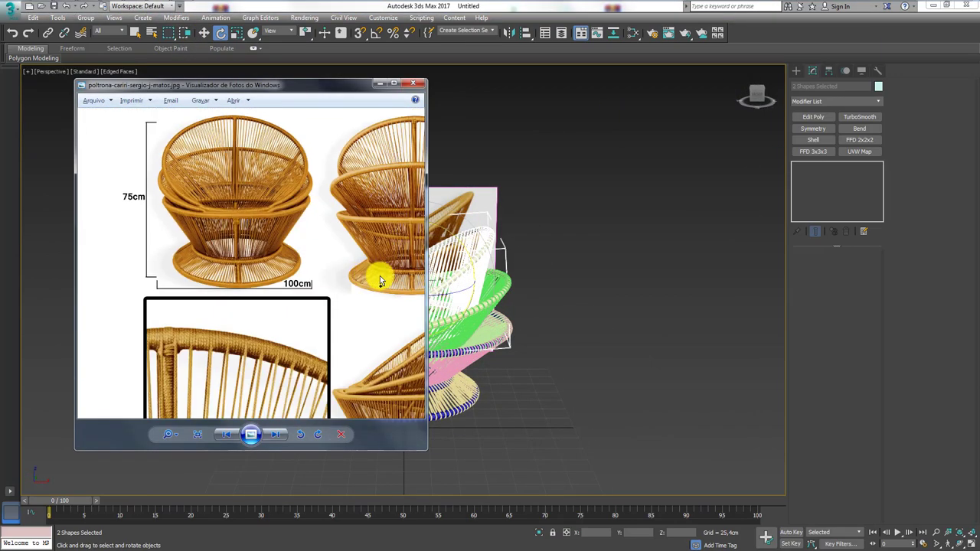
{"action": "scroll", "coordinate": [240, 192], "scroll_direction": "up", "scroll_amount": 2}
{"action": "scroll", "coordinate": [241, 192], "scroll_direction": "up", "scroll_amount": 2}
{"action": "left_click_drag", "start_coordinate": [201, 231], "coordinate": [260, 331]}
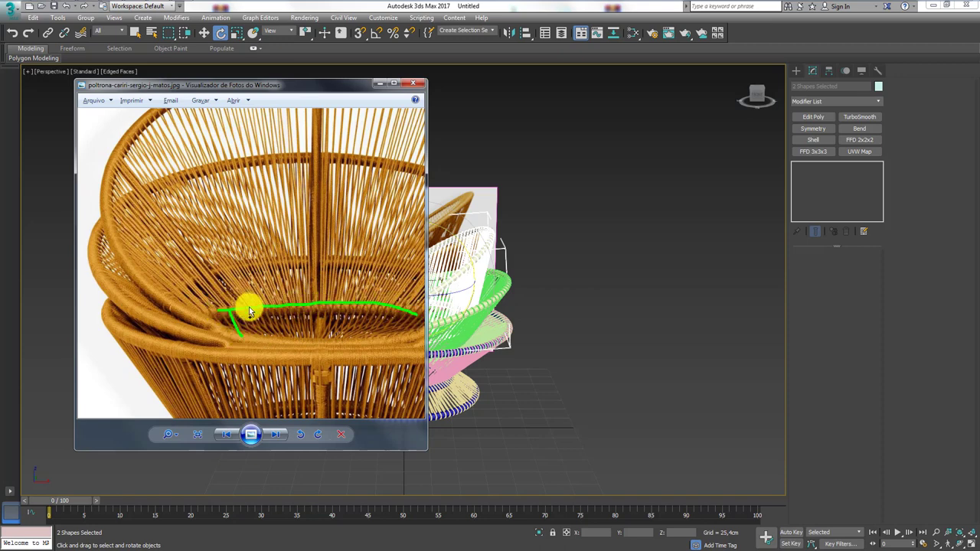
{"action": "left_click_drag", "start_coordinate": [254, 314], "coordinate": [295, 351]}
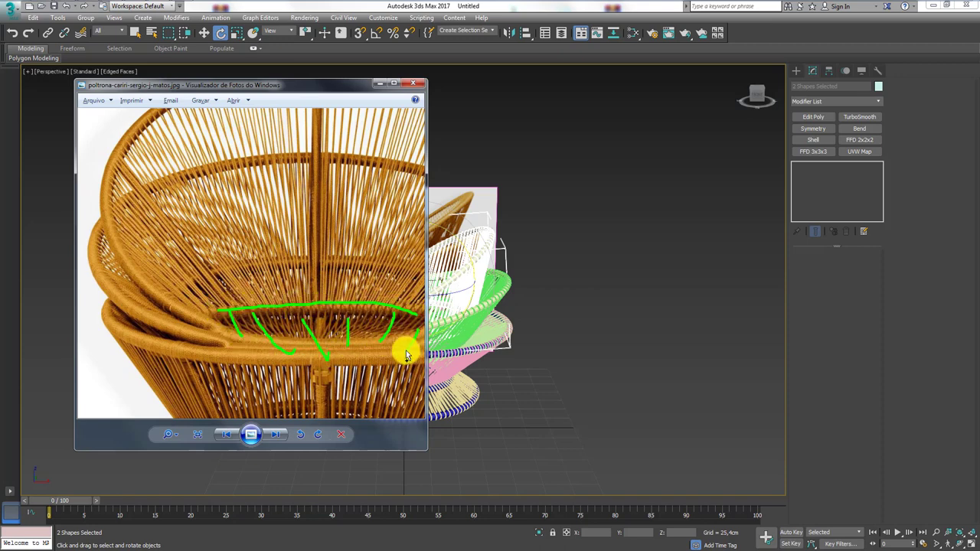
{"action": "left_click_drag", "start_coordinate": [268, 301], "coordinate": [278, 330]}
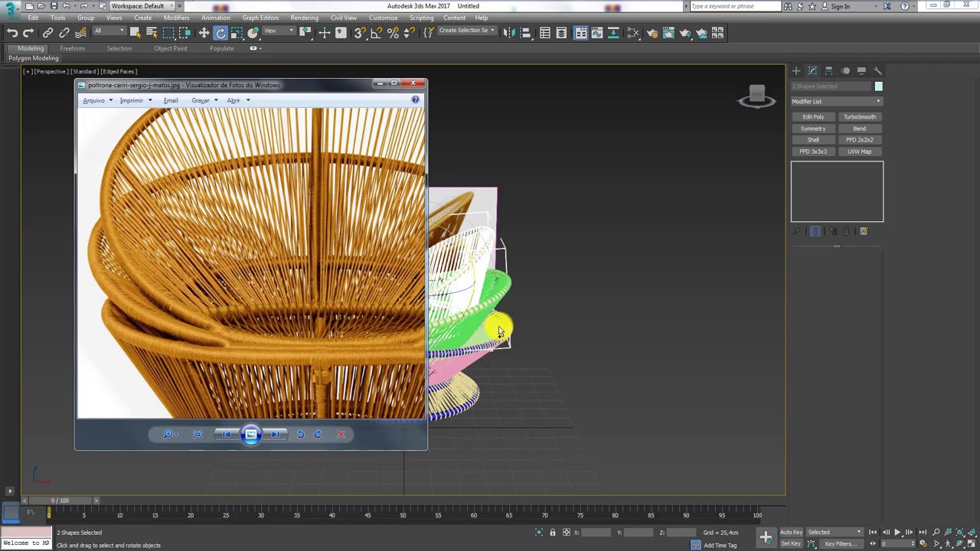
{"action": "mouse_move", "coordinate": [563, 331]}
{"action": "middle_mouse_down", "text": "alt"}
{"action": "mouse_move", "coordinate": [651, 311]}
{"action": "mouse_move", "coordinate": [620, 333]}
{"action": "middle_mouse_up", "text": "alt"}
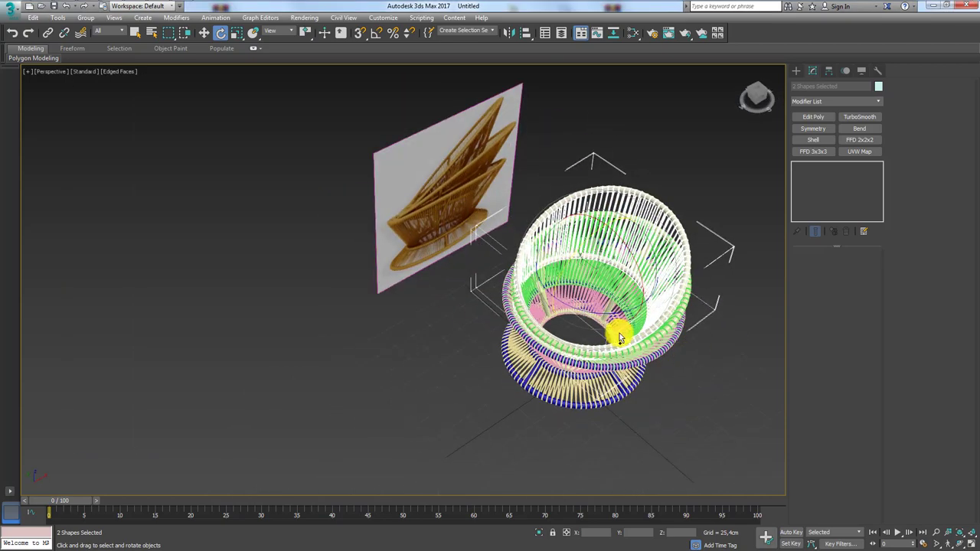
- Look down onto the circular seat and select one of its ring circles
{"action": "scroll", "coordinate": [620, 331], "scroll_direction": "up", "scroll_amount": 3}
{"action": "scroll", "coordinate": [624, 303], "scroll_direction": "up", "scroll_amount": 5}
{"action": "scroll", "coordinate": [629, 276], "scroll_direction": "down", "scroll_amount": 5}
{"action": "middle_click_drag", "start_coordinate": [629, 276], "coordinate": [579, 298], "text": "alt"}
{"action": "scroll", "coordinate": [475, 299], "scroll_direction": "up", "scroll_amount": 4}
{"action": "scroll", "coordinate": [475, 299], "scroll_direction": "down", "scroll_amount": 4}
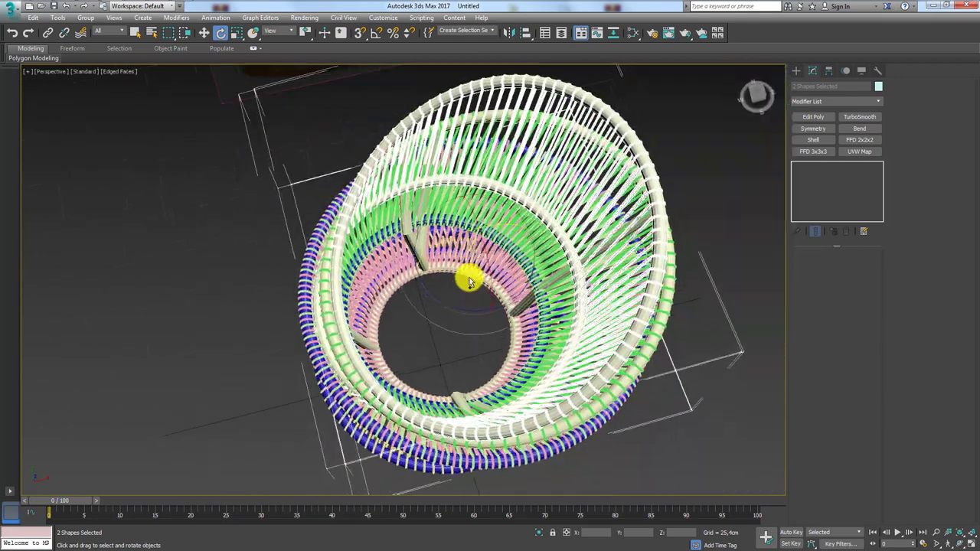
{"action": "left_click", "coordinate": [520, 199]}
- Select the seat ring Circle007 and check it against the reference image
{"action": "middle_click_drag", "start_coordinate": [511, 211], "coordinate": [486, 180], "text": "alt"}
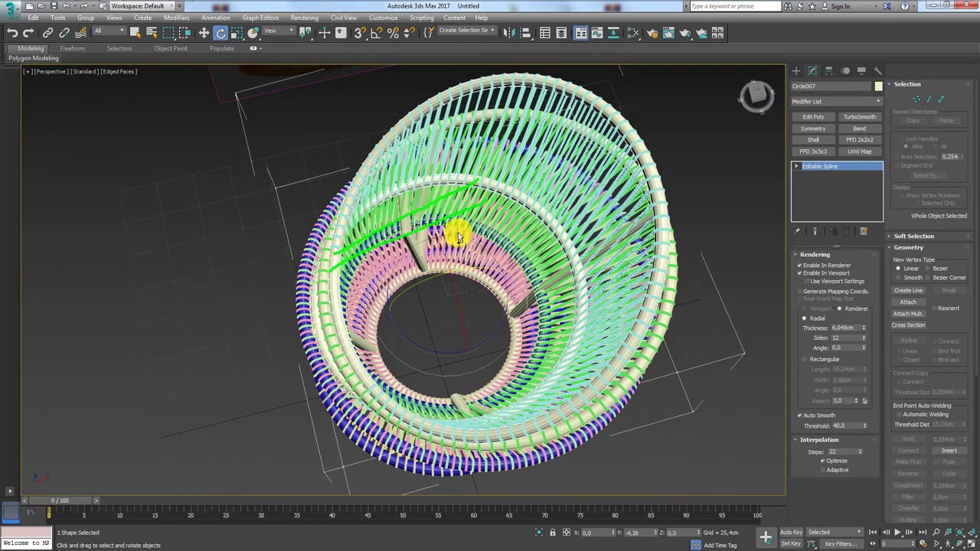
{"action": "mouse_move", "coordinate": [510, 313]}
{"action": "middle_mouse_down", "text": "alt"}
{"action": "mouse_move", "coordinate": [536, 262]}
{"action": "mouse_move", "coordinate": [506, 225]}
{"action": "mouse_move", "coordinate": [534, 237]}
{"action": "mouse_move", "coordinate": [518, 247]}
{"action": "mouse_move", "coordinate": [513, 274]}
{"action": "mouse_move", "coordinate": [495, 252]}
{"action": "mouse_move", "coordinate": [505, 248]}
{"action": "mouse_move", "coordinate": [407, 210]}
{"action": "mouse_move", "coordinate": [419, 233]}
{"action": "mouse_move", "coordinate": [585, 244]}
{"action": "middle_mouse_up", "text": "alt"}
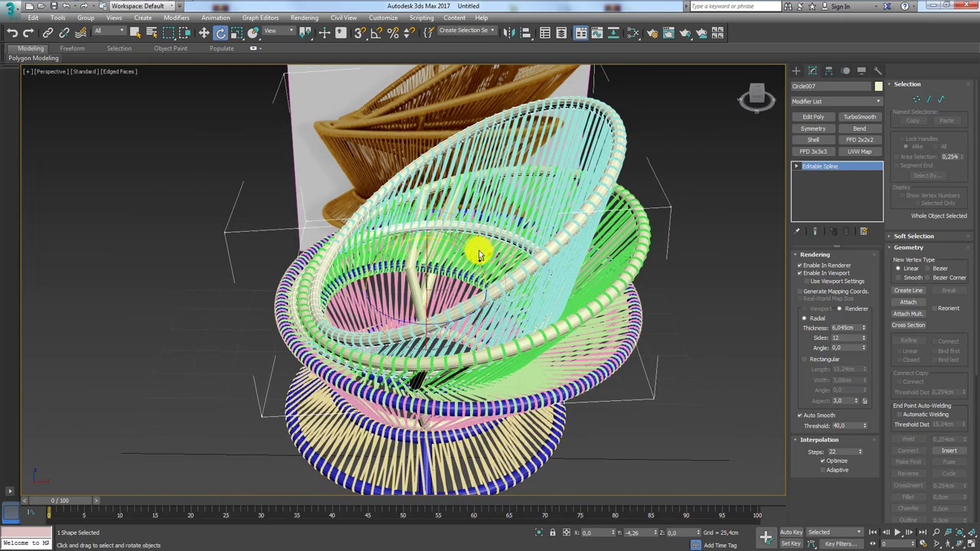
{"action": "mouse_move", "coordinate": [479, 251]}
{"action": "middle_mouse_down", "text": "alt"}
{"action": "mouse_move", "coordinate": [513, 284]}
{"action": "mouse_move", "coordinate": [386, 216]}
{"action": "middle_mouse_up", "text": "alt"}
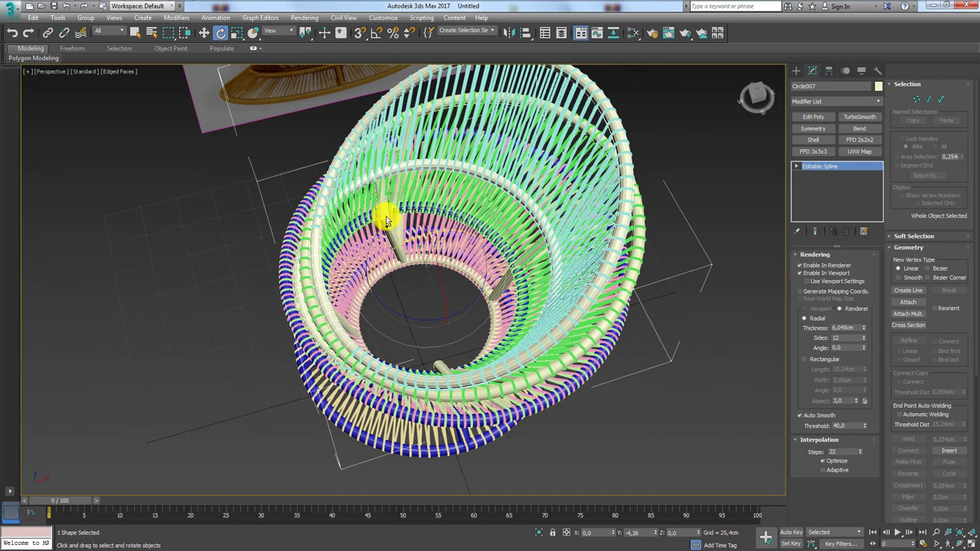
{"action": "left_click", "coordinate": [465, 219]}
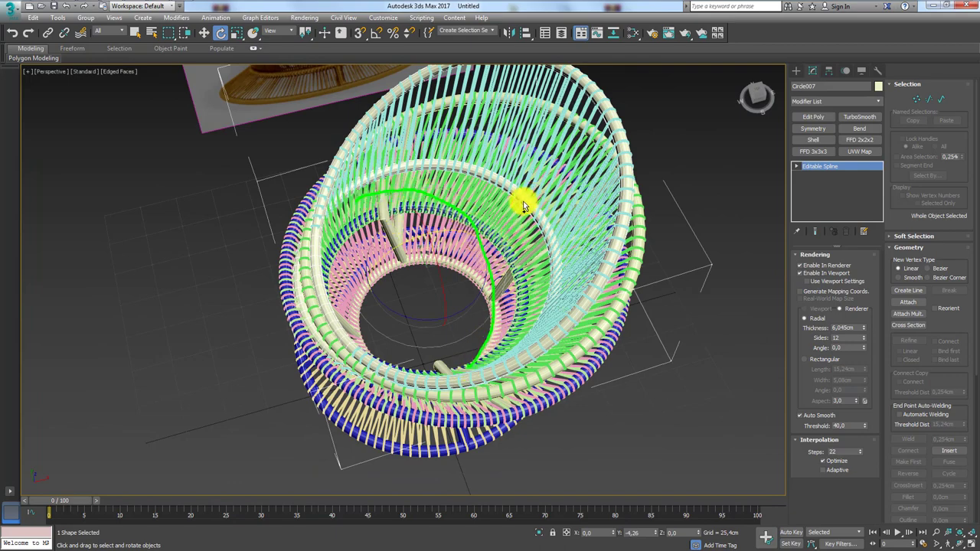
{"action": "mouse_move", "coordinate": [551, 248]}
{"action": "middle_mouse_down", "text": "alt"}
{"action": "mouse_move", "coordinate": [516, 204]}
{"action": "mouse_move", "coordinate": [598, 186]}
{"action": "middle_mouse_up", "text": "alt"}
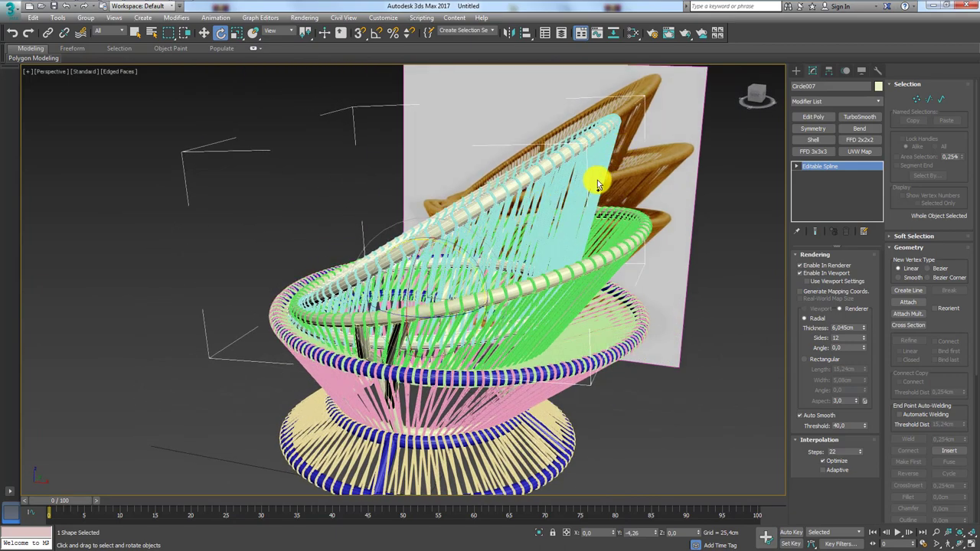
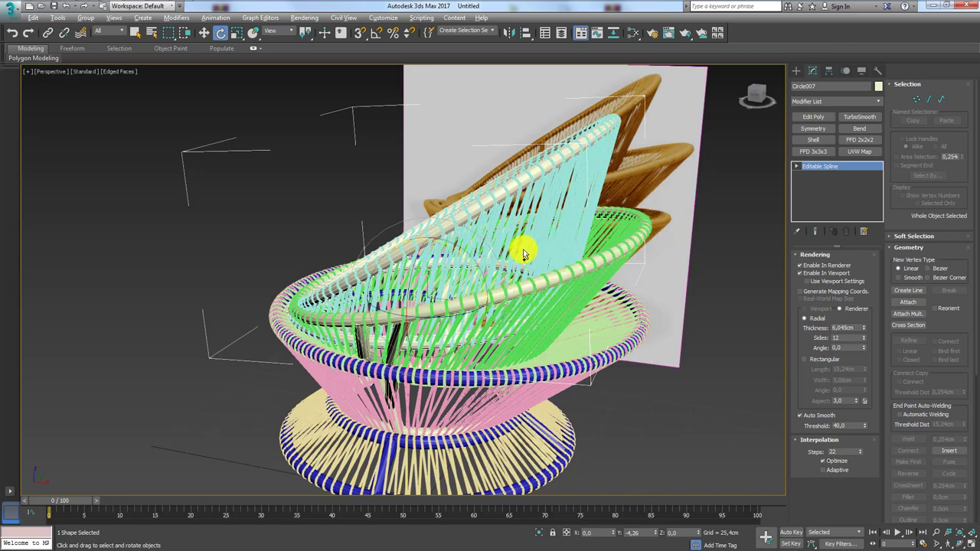
- Select the seat's ring-frame object Circle007, cycling through the overlapping objects
{"action": "middle_click_drag", "start_coordinate": [524, 255], "coordinate": [559, 299], "text": "alt"}
{"action": "left_click", "coordinate": [560, 255]}
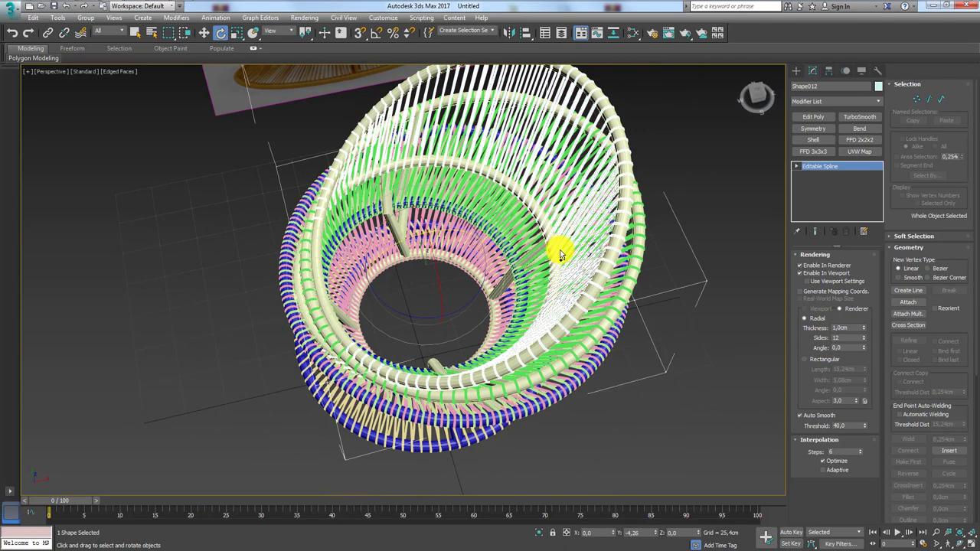
{"action": "scroll", "coordinate": [582, 276], "scroll_direction": "up", "scroll_amount": 3}
{"action": "middle_click_drag", "start_coordinate": [580, 252], "coordinate": [565, 230], "text": "alt"}
{"action": "scroll", "coordinate": [565, 229], "scroll_direction": "up", "scroll_amount": 2}
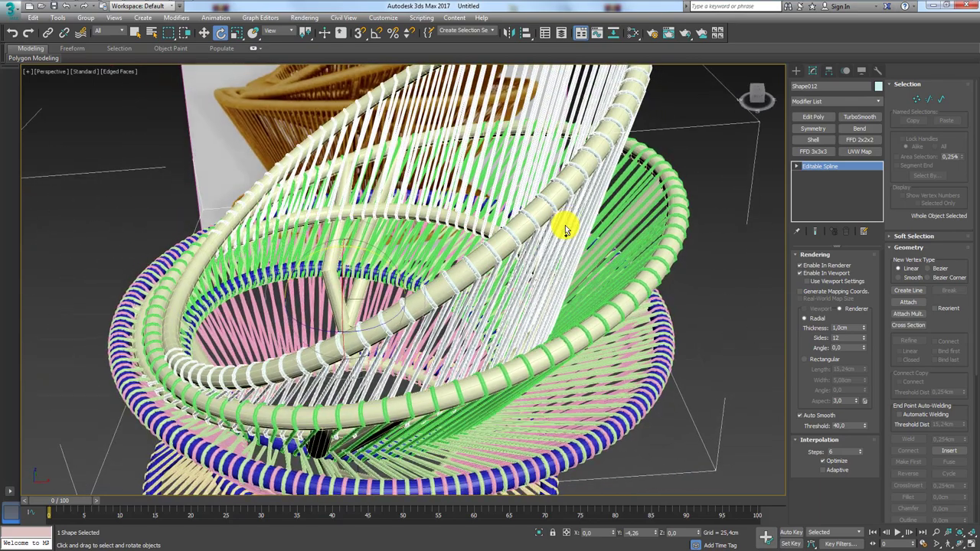
{"action": "scroll", "coordinate": [536, 237], "scroll_direction": "down", "scroll_amount": 4}
{"action": "scroll", "coordinate": [498, 251], "scroll_direction": "up", "scroll_amount": 2}
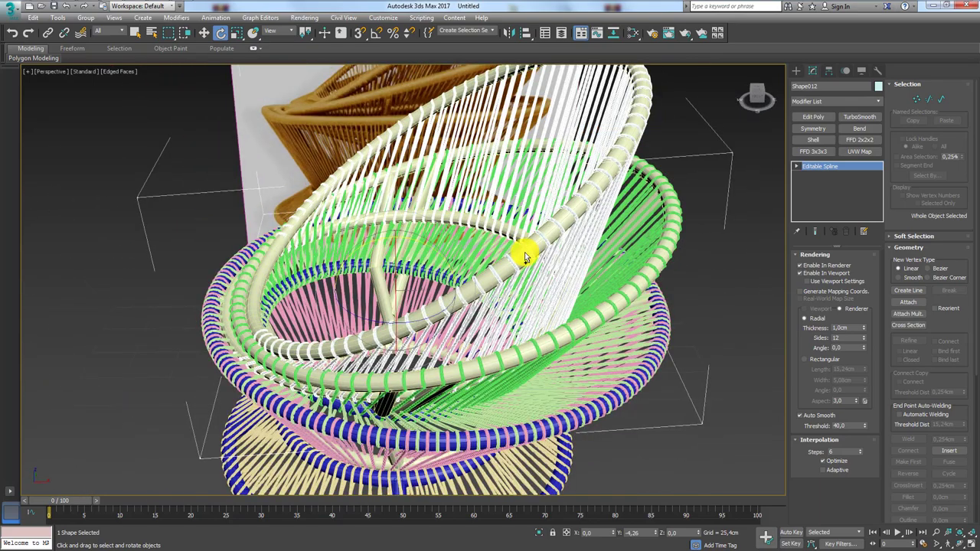
{"action": "left_click", "coordinate": [539, 260]}
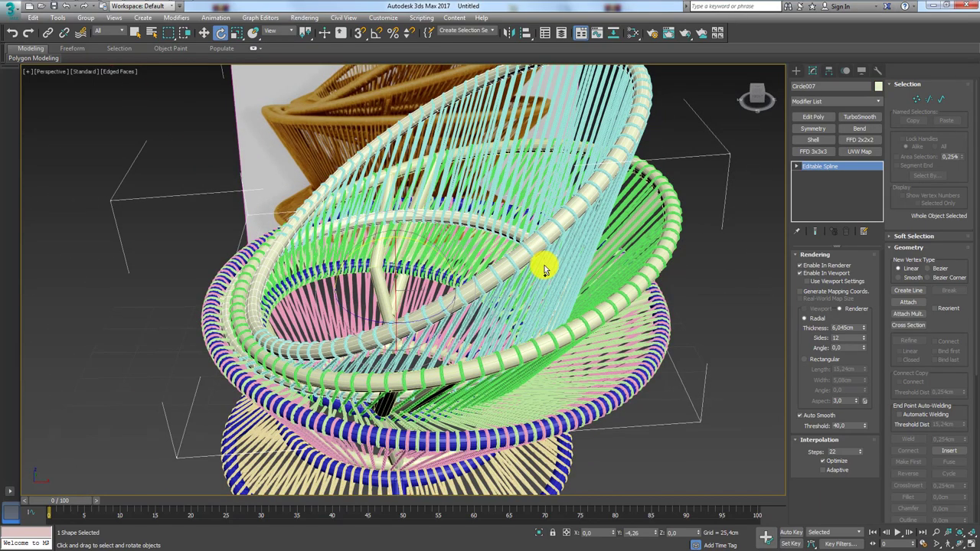
{"action": "left_click", "coordinate": [544, 268]}
{"action": "left_click", "coordinate": [537, 263]}
{"action": "left_click", "coordinate": [543, 259]}
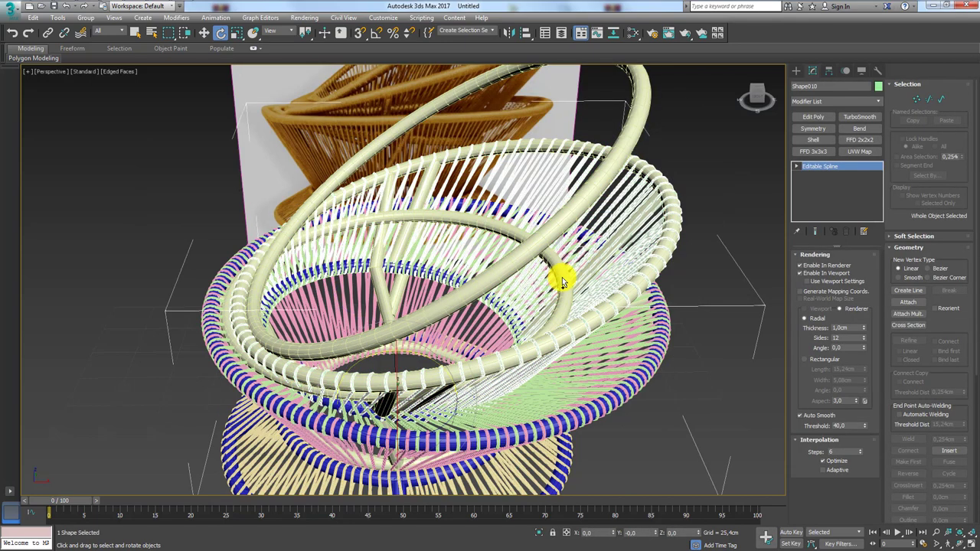
{"action": "left_click", "coordinate": [563, 278]}
- At Spline sub-object level, pick Circle007's inner closed ring spline
{"action": "left_click", "coordinate": [941, 99]}
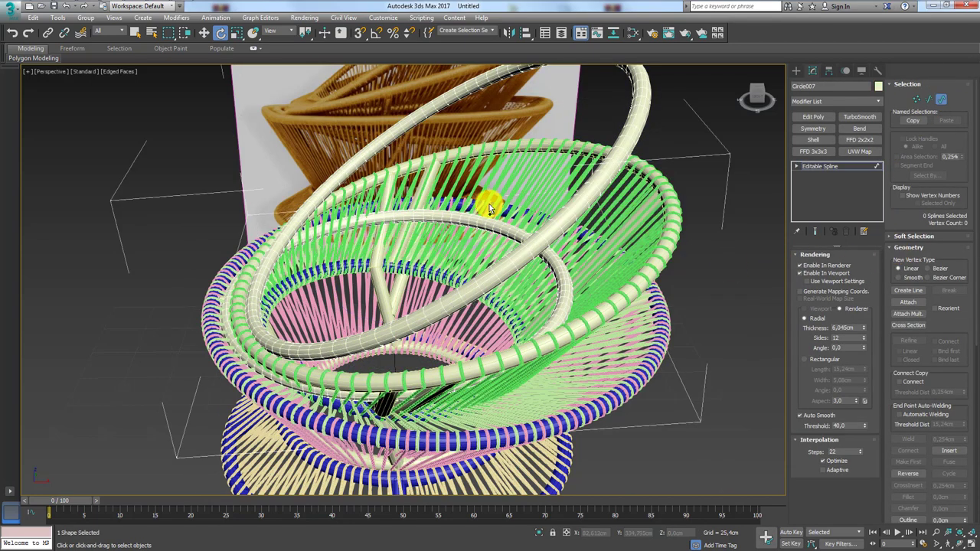
{"action": "left_click", "coordinate": [463, 220]}
{"action": "middle_click_drag", "start_coordinate": [488, 247], "coordinate": [489, 195], "text": "alt"}
- Shift-scale a smaller copy of the ring and re-enable In Viewport tube rendering
{"action": "left_click", "coordinate": [802, 274]}
{"action": "middle_click_drag", "start_coordinate": [455, 279], "coordinate": [441, 301], "text": "alt"}
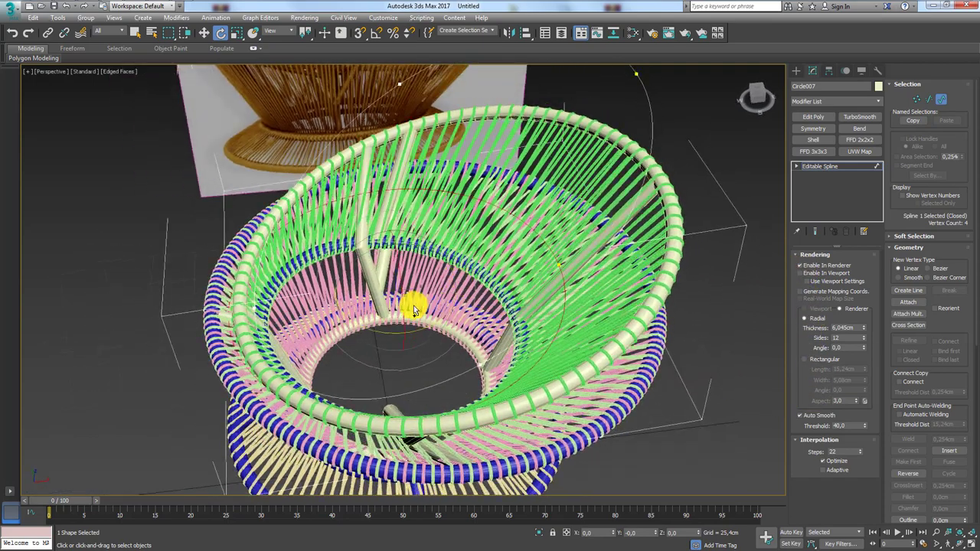
{"action": "key", "text": "r"}
{"action": "left_click_drag", "start_coordinate": [391, 297], "coordinate": [389, 304]}
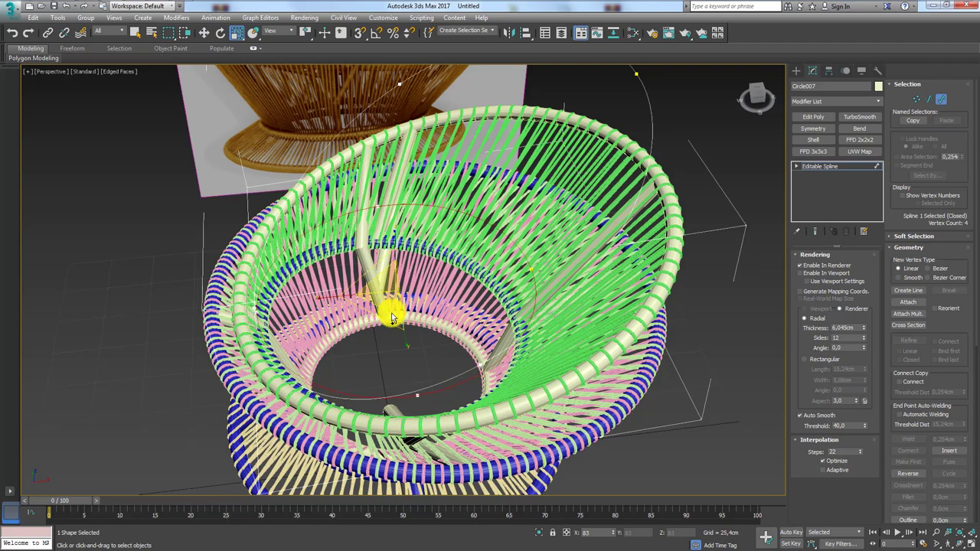
{"action": "left_click", "coordinate": [802, 274]}
{"action": "middle_click_drag", "start_coordinate": [465, 284], "coordinate": [383, 284], "text": "alt"}
{"action": "left_click_drag", "start_coordinate": [383, 284], "coordinate": [380, 298]}
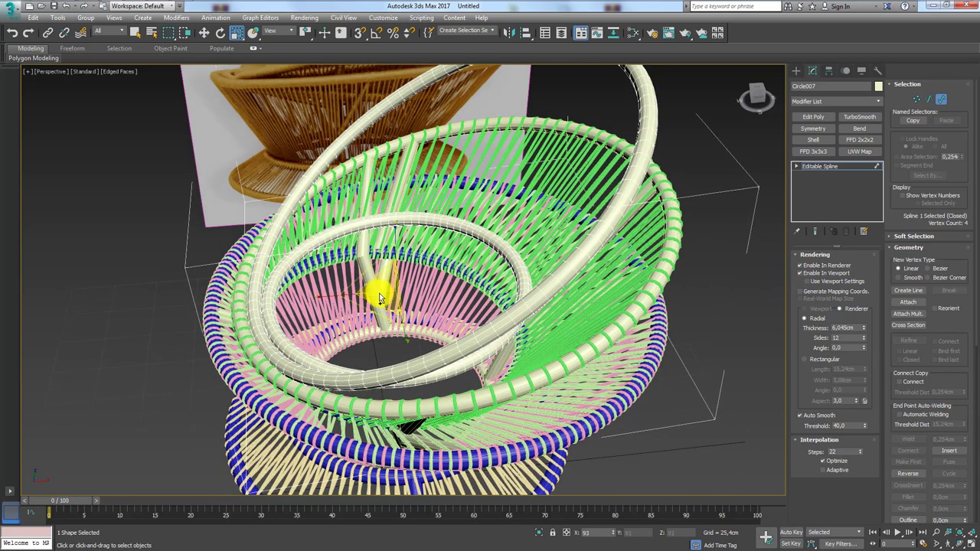
- Tilt the small ring copy and move it low inside the green seat
{"action": "mouse_move", "coordinate": [379, 294]}
{"action": "middle_mouse_down", "text": "alt"}
{"action": "mouse_move", "coordinate": [425, 264]}
{"action": "mouse_move", "coordinate": [416, 307]}
{"action": "mouse_move", "coordinate": [389, 306]}
{"action": "mouse_move", "coordinate": [397, 259]}
{"action": "middle_mouse_up", "text": "alt"}
{"action": "key", "text": "w"}
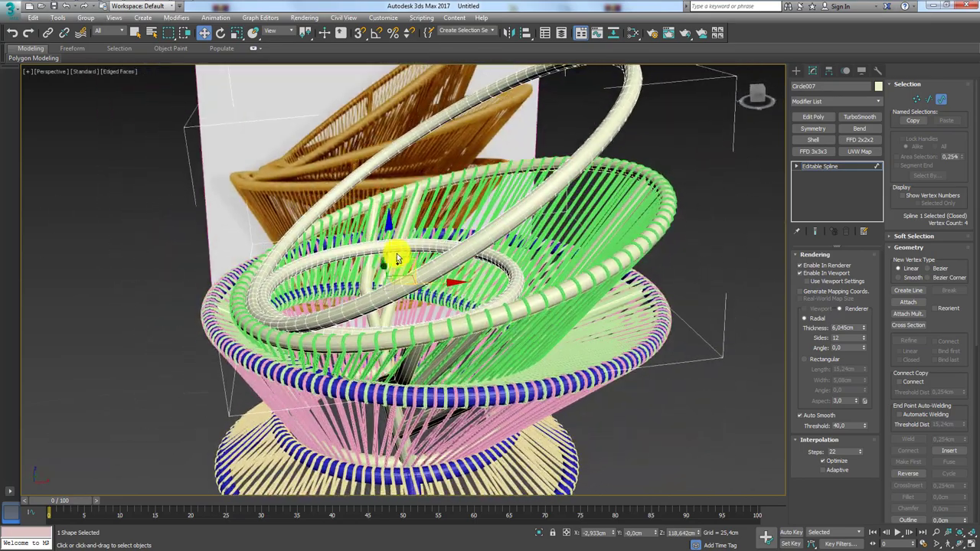
{"action": "key", "text": "e"}
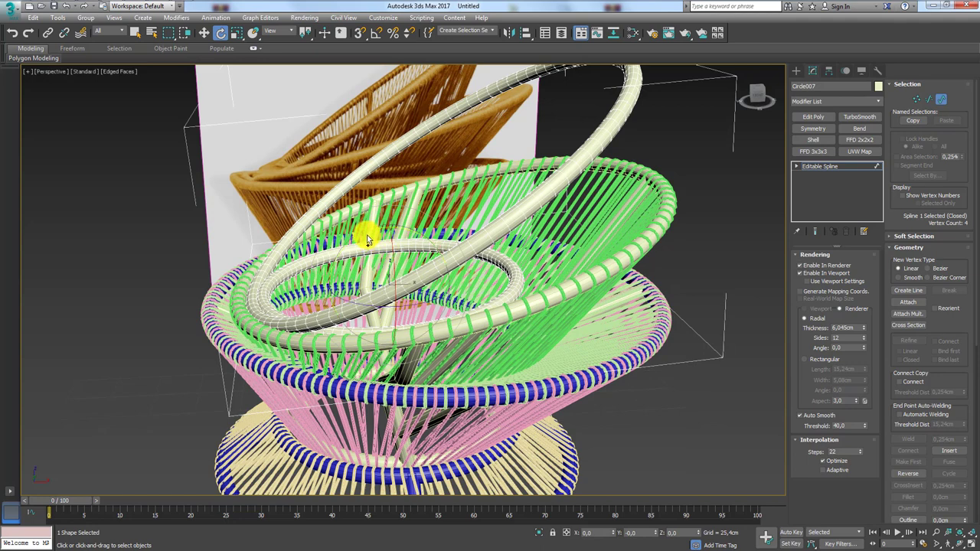
{"action": "left_click_drag", "start_coordinate": [368, 227], "coordinate": [362, 240]}
{"action": "key", "text": "w"}
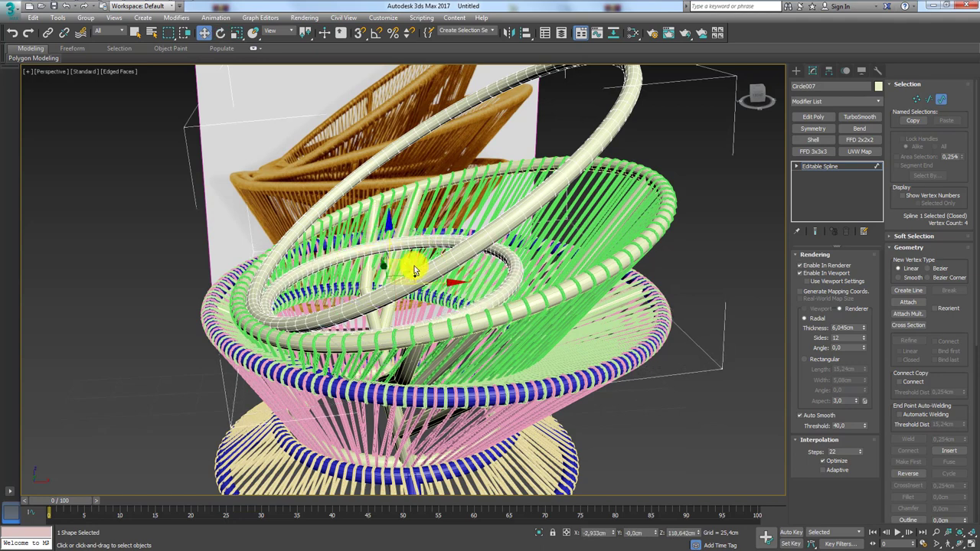
{"action": "mouse_move", "coordinate": [428, 285]}
{"action": "left_mouse_down"}
{"action": "mouse_move", "coordinate": [376, 255]}
{"action": "mouse_move", "coordinate": [378, 268]}
{"action": "left_mouse_up"}
{"action": "key", "text": "e"}
{"action": "key", "text": "w"}
{"action": "mouse_move", "coordinate": [499, 267]}
{"action": "middle_mouse_down", "text": "alt"}
{"action": "mouse_move", "coordinate": [474, 256]}
{"action": "mouse_move", "coordinate": [485, 280]}
{"action": "mouse_move", "coordinate": [535, 303]}
{"action": "mouse_move", "coordinate": [344, 265]}
{"action": "mouse_move", "coordinate": [376, 256]}
{"action": "middle_mouse_up", "text": "alt"}
{"action": "left_click", "coordinate": [668, 247]}
- Finish placing the ring and return to the Editable Spline top level
{"action": "key", "text": "e"}
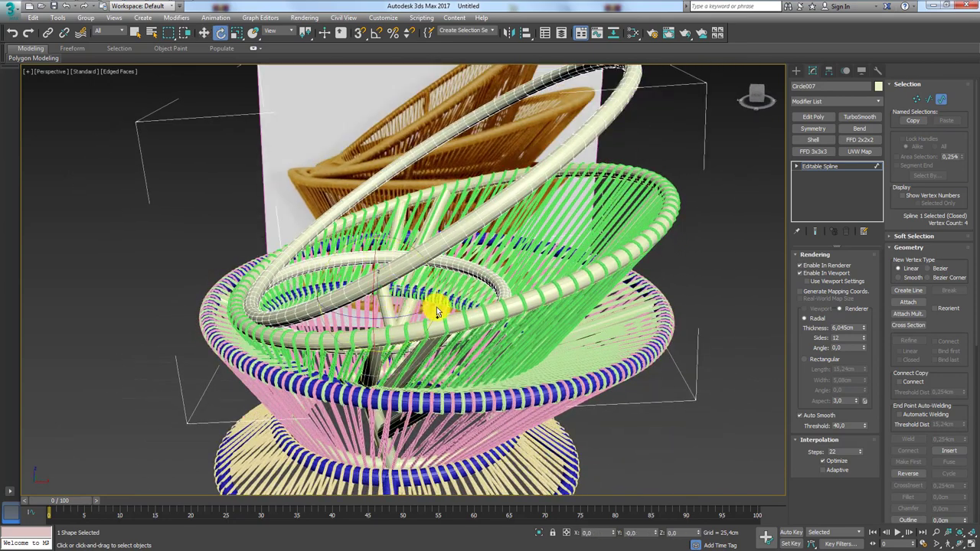
{"action": "key", "text": "r"}
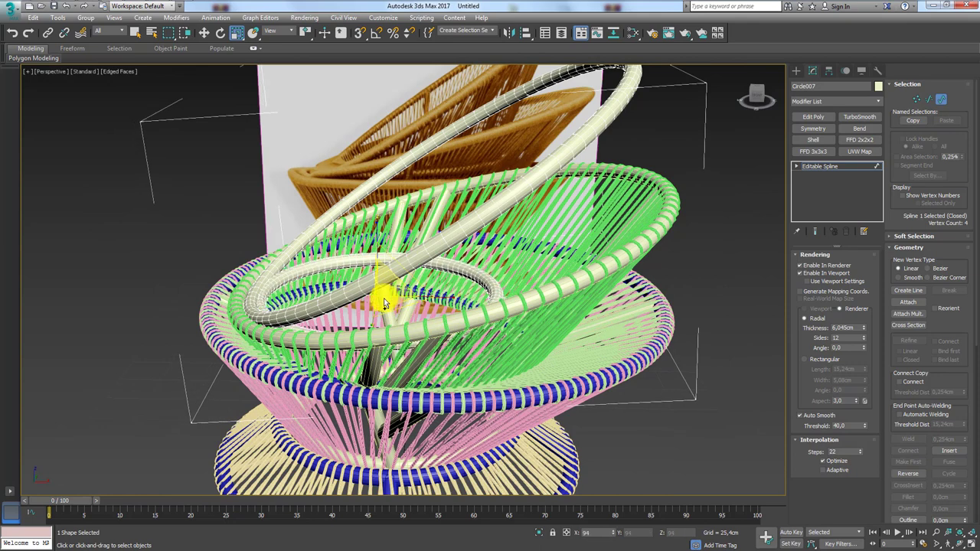
{"action": "key", "text": "w"}
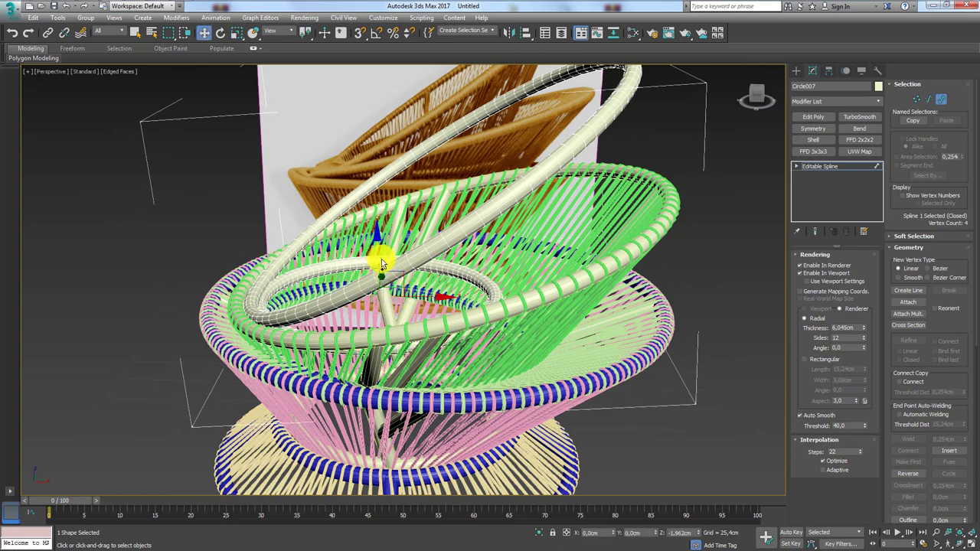
{"action": "left_click", "coordinate": [798, 167]}
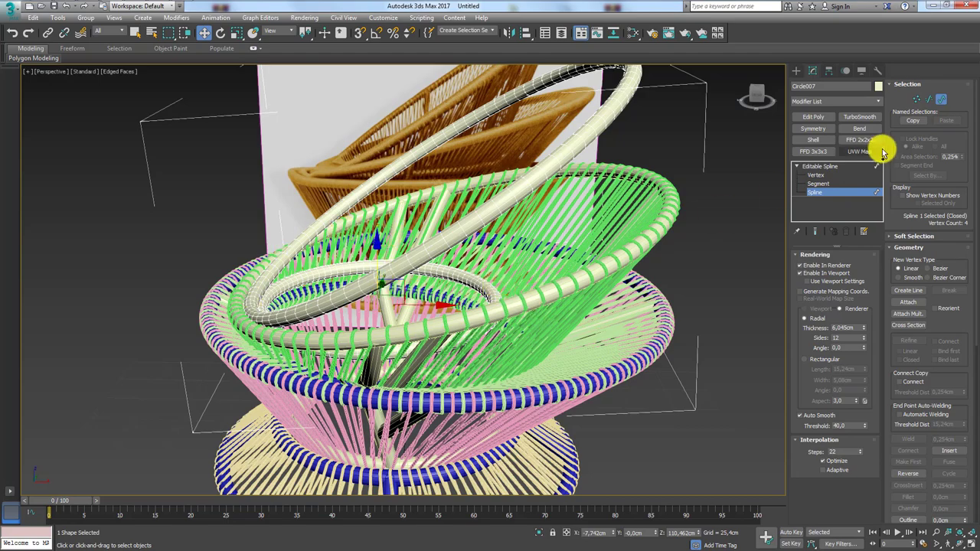
{"action": "mouse_move", "coordinate": [411, 263]}
{"action": "middle_mouse_down", "text": "alt"}
{"action": "mouse_move", "coordinate": [455, 267]}
{"action": "mouse_move", "coordinate": [444, 272]}
{"action": "middle_mouse_up", "text": "alt"}
{"action": "left_click", "coordinate": [839, 166]}
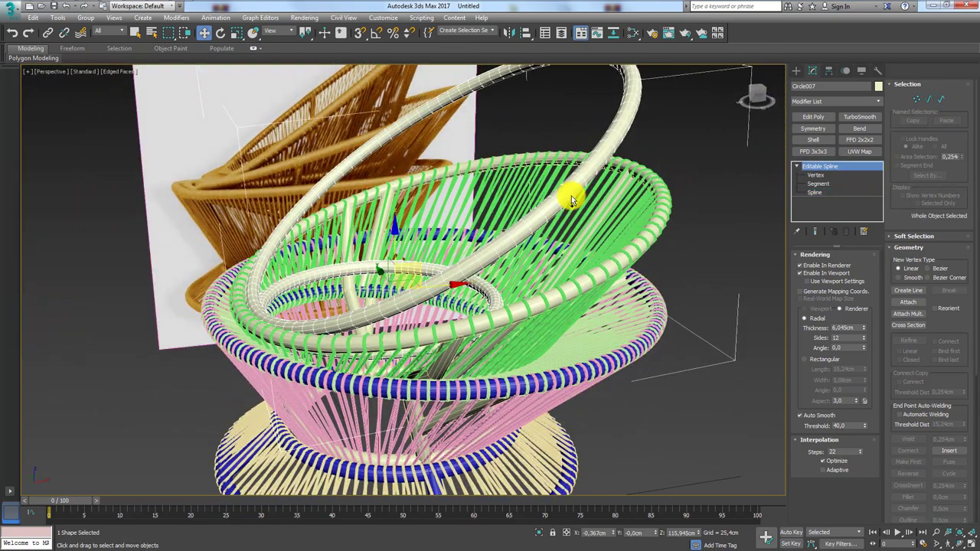
- Isolate the two rings and add an Edit Poly modifier on top
{"action": "left_click", "coordinate": [539, 532]}
{"action": "middle_click_drag", "start_coordinate": [537, 471], "coordinate": [515, 443], "text": "alt"}
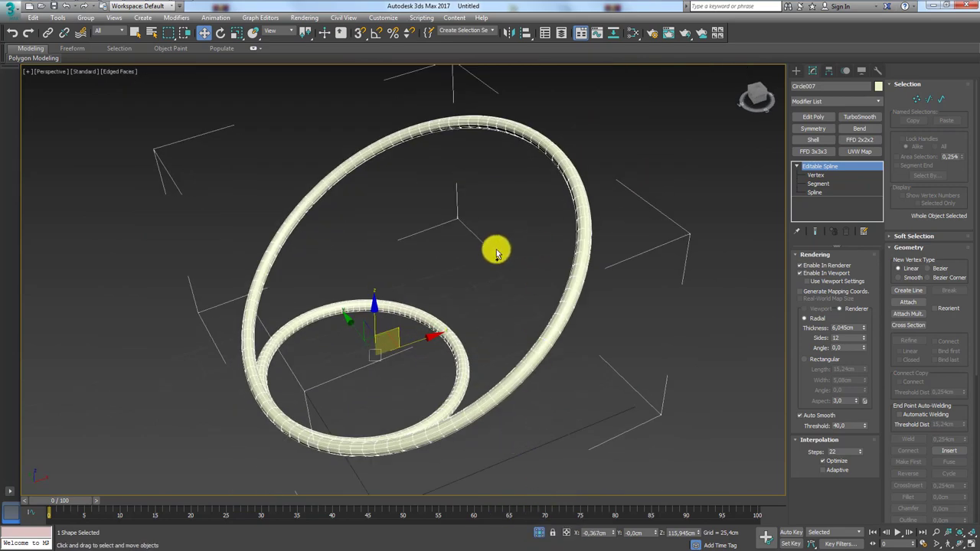
{"action": "scroll", "coordinate": [495, 247], "scroll_direction": "up", "scroll_amount": 4}
{"action": "left_click", "coordinate": [813, 117]}
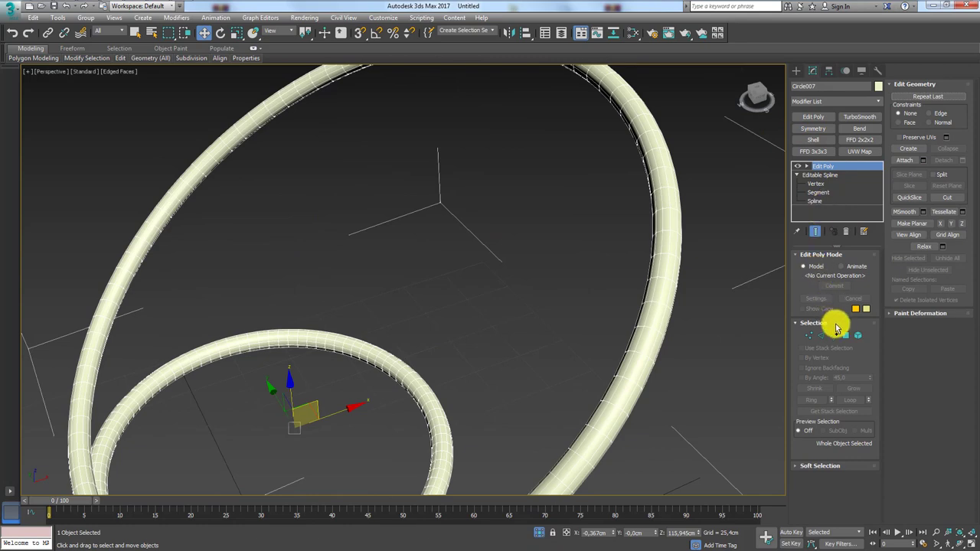
- In Edge mode, select the edge loops on one side of each tube and delete them
{"action": "left_click", "coordinate": [824, 339]}
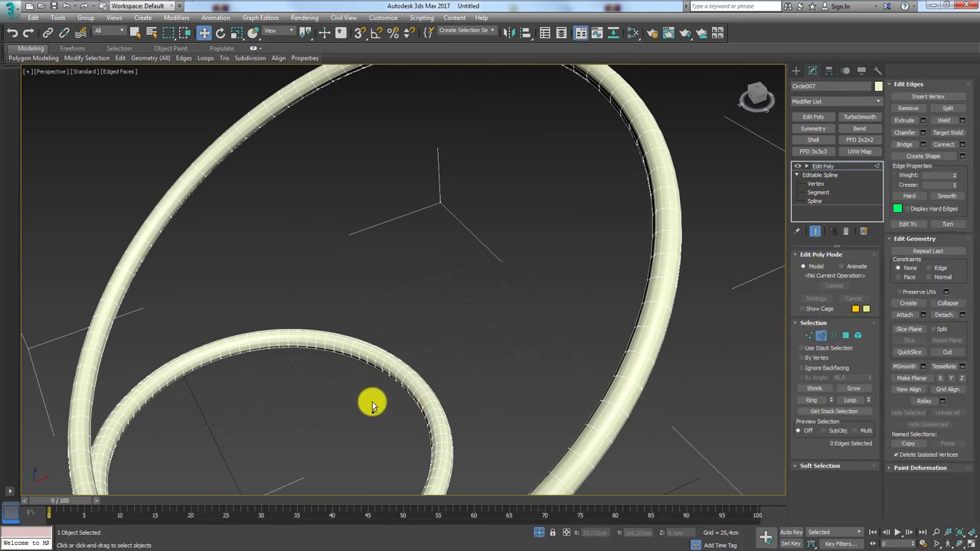
{"action": "scroll", "coordinate": [373, 400], "scroll_direction": "up", "scroll_amount": 3}
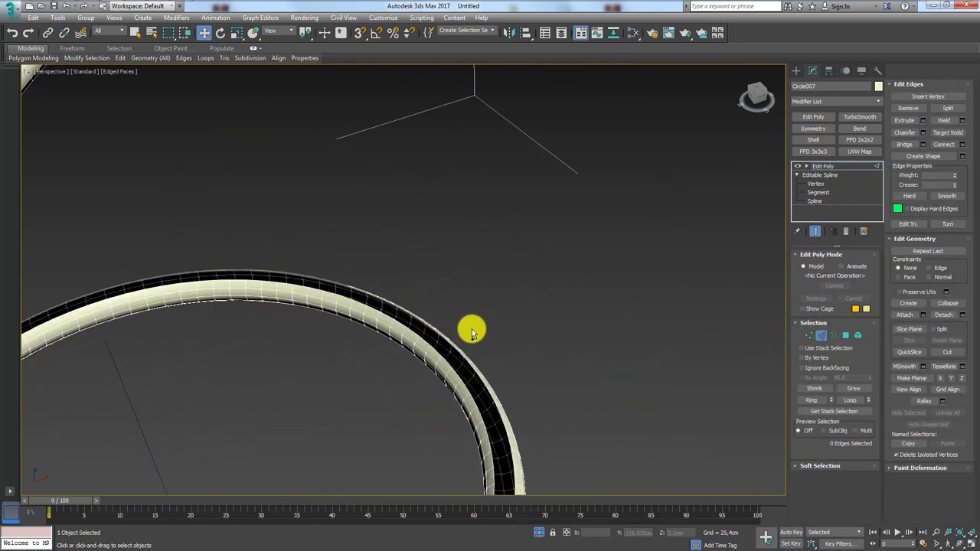
{"action": "scroll", "coordinate": [468, 329], "scroll_direction": "down", "scroll_amount": 5}
{"action": "scroll", "coordinate": [541, 223], "scroll_direction": "up", "scroll_amount": 5}
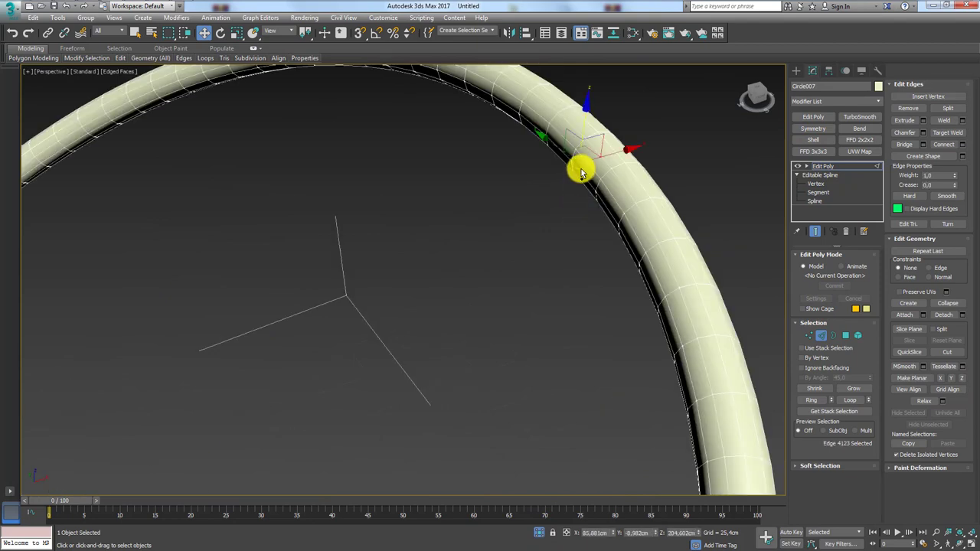
{"action": "left_click", "coordinate": [580, 172]}
{"action": "scroll", "coordinate": [574, 172], "scroll_direction": "down", "scroll_amount": 5}
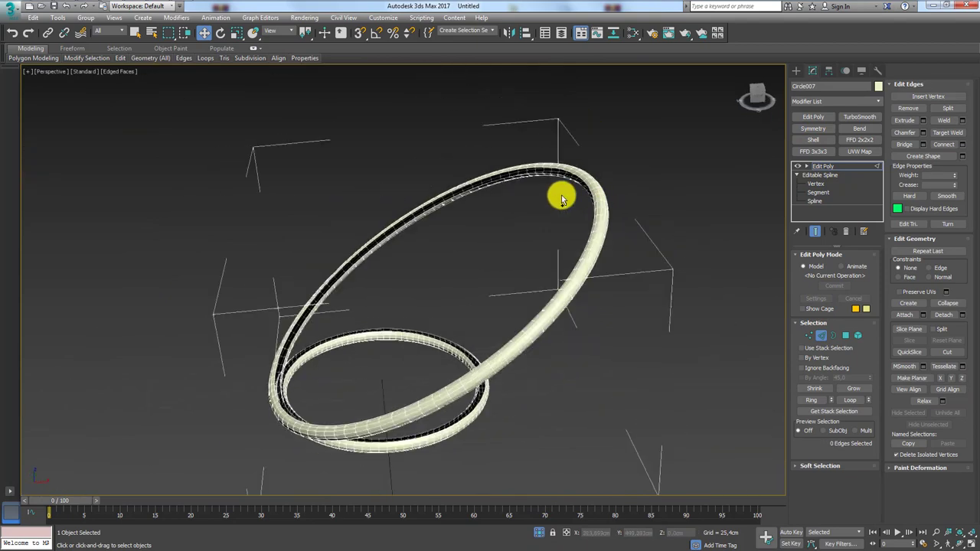
{"action": "scroll", "coordinate": [544, 170], "scroll_direction": "down", "scroll_amount": 2}
{"action": "scroll", "coordinate": [543, 170], "scroll_direction": "up", "scroll_amount": 5}
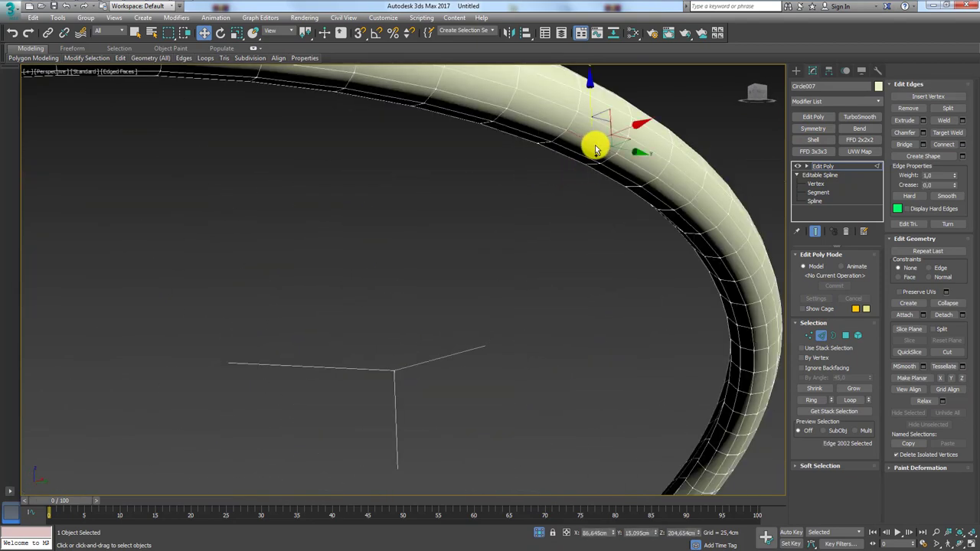
{"action": "left_click", "coordinate": [605, 268]}
{"action": "scroll", "coordinate": [605, 268], "scroll_direction": "down", "scroll_amount": 6}
{"action": "scroll", "coordinate": [567, 329], "scroll_direction": "up", "scroll_amount": 3}
{"action": "scroll", "coordinate": [537, 325], "scroll_direction": "up", "scroll_amount": 3}
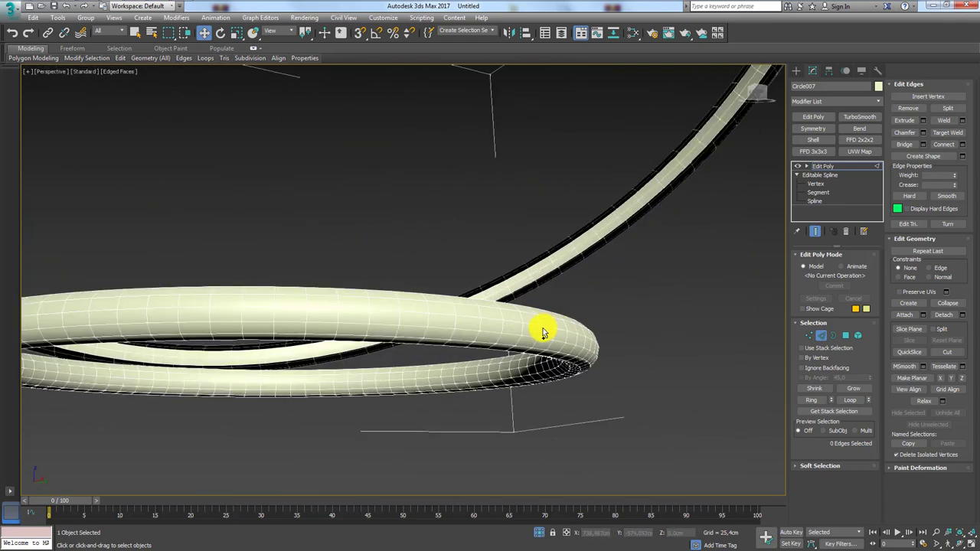
{"action": "key", "text": "Delete"}
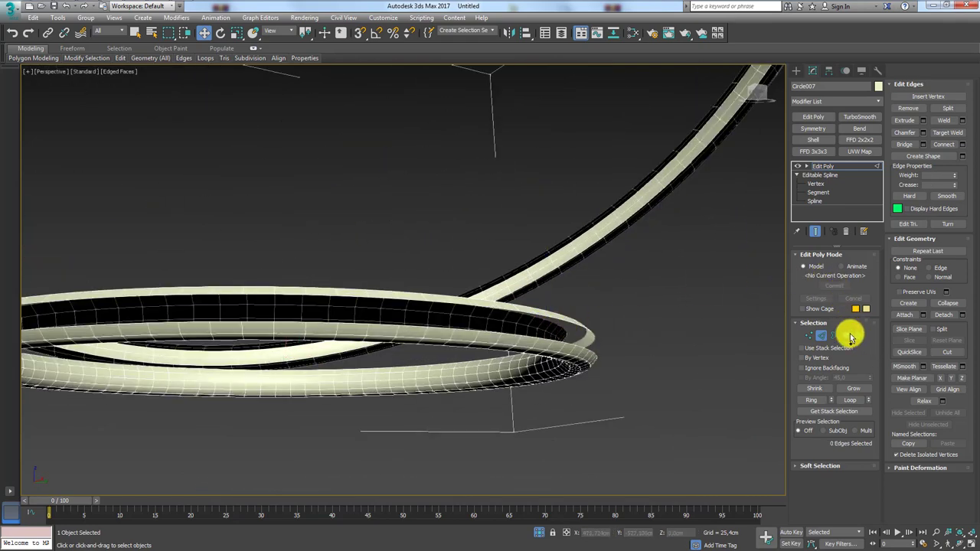
- Select one ring tube at Element level, then switch to Border level
{"action": "left_click", "coordinate": [857, 335]}
{"action": "left_click", "coordinate": [575, 325]}
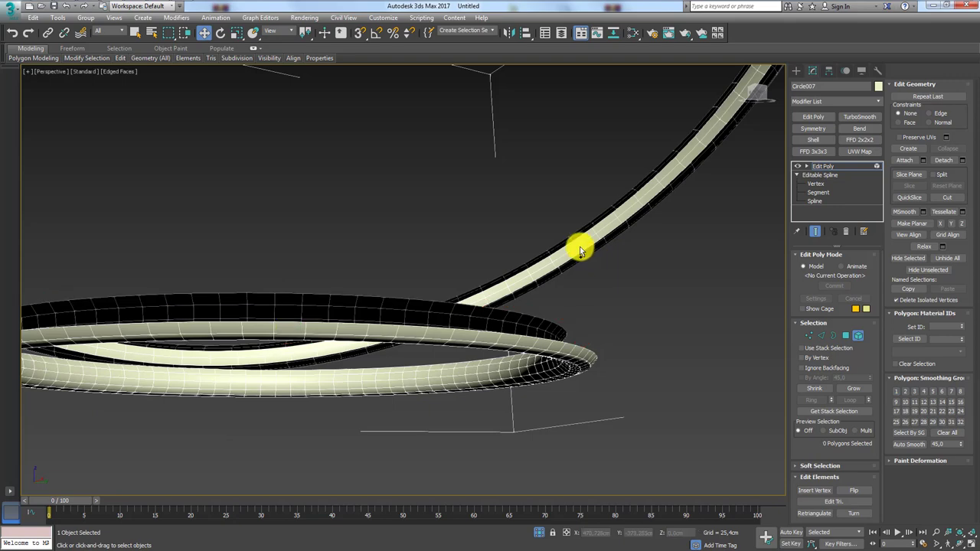
{"action": "scroll", "coordinate": [554, 306], "scroll_direction": "down", "scroll_amount": 5}
{"action": "middle_click_drag", "start_coordinate": [552, 308], "coordinate": [573, 339], "text": "alt"}
{"action": "scroll", "coordinate": [536, 322], "scroll_direction": "up", "scroll_amount": 3}
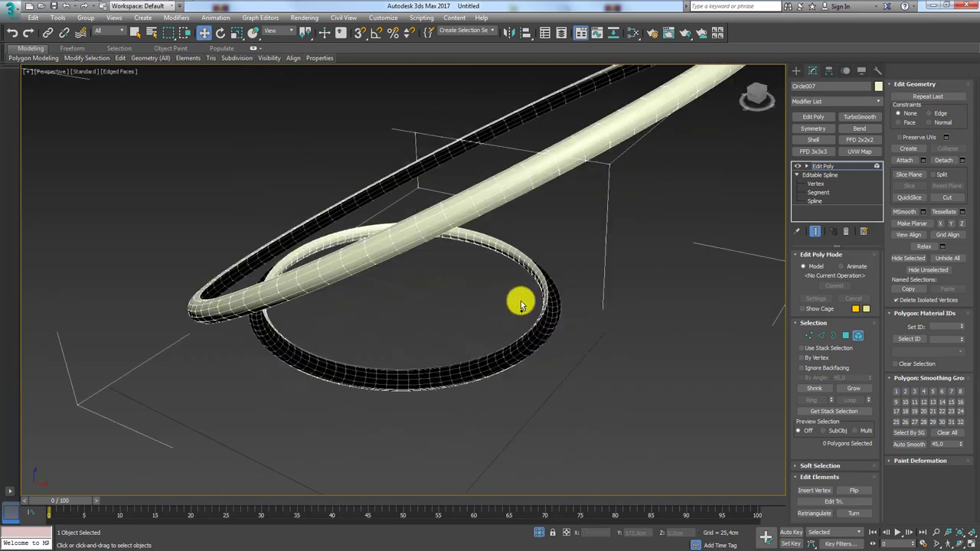
{"action": "scroll", "coordinate": [521, 300], "scroll_direction": "up", "scroll_amount": 4}
{"action": "left_click", "coordinate": [834, 337]}
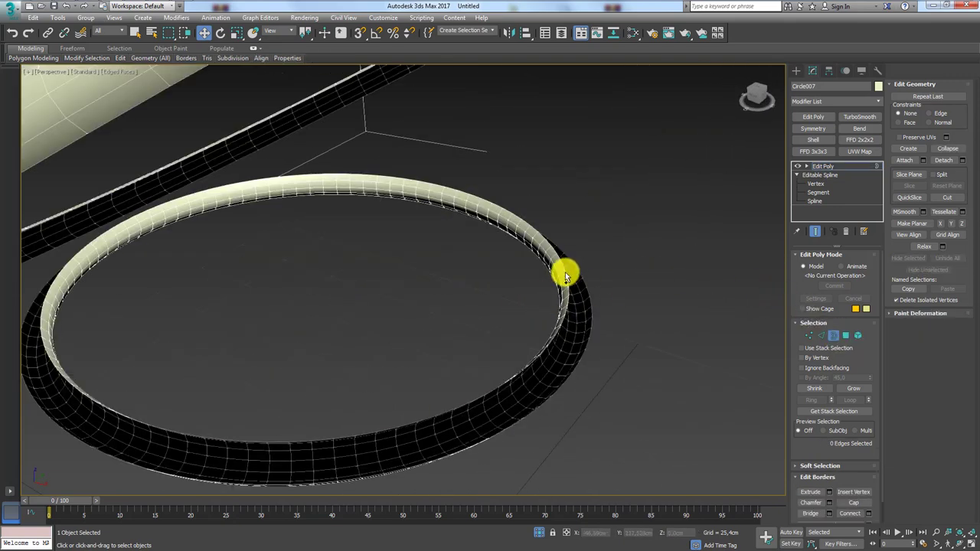
{"action": "scroll", "coordinate": [565, 272], "scroll_direction": "down", "scroll_amount": 2}
{"action": "scroll", "coordinate": [602, 268], "scroll_direction": "down", "scroll_amount": 6}
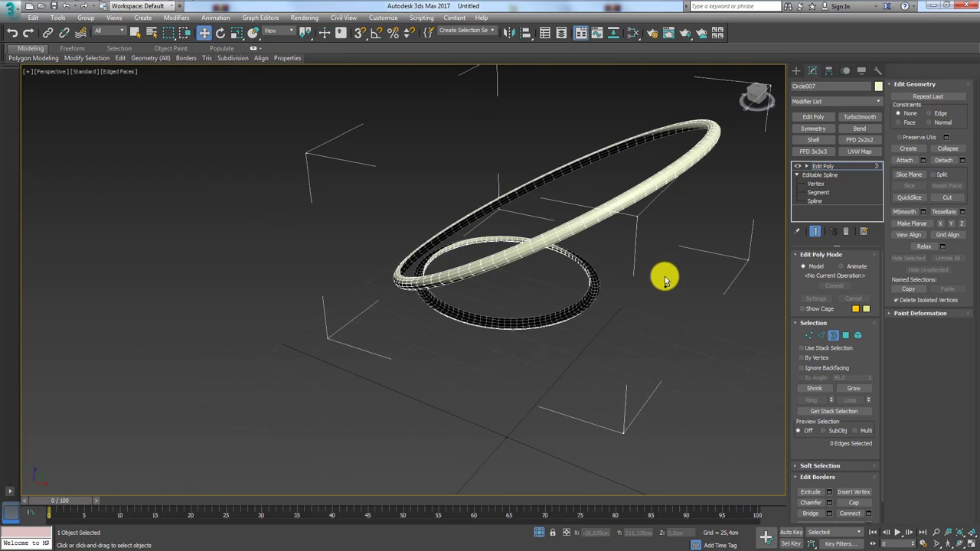
- Bridge the two ring borders with a Twist, then select the 1288 edges across the seat
{"action": "left_click", "coordinate": [576, 261]}
{"action": "left_click", "coordinate": [576, 167], "text": "ctrl"}
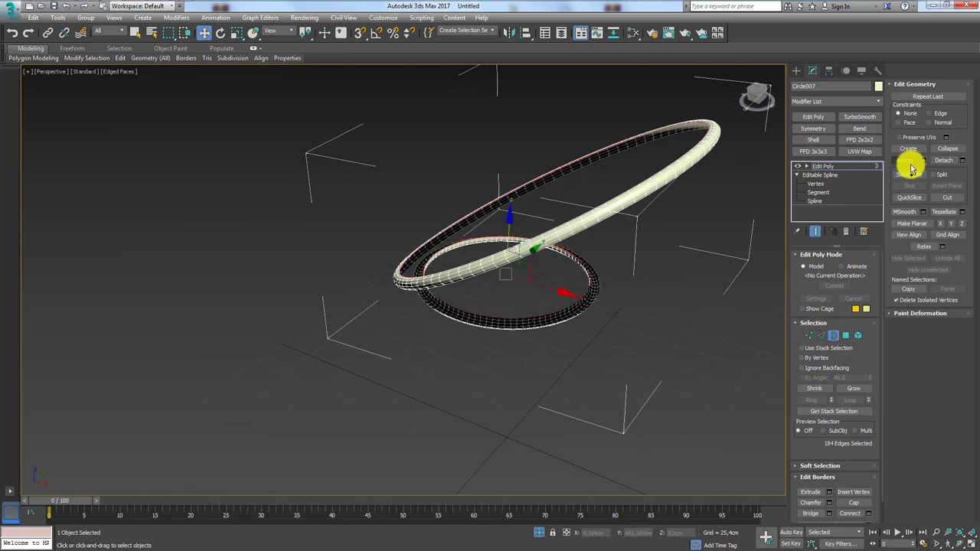
{"action": "left_click", "coordinate": [811, 515]}
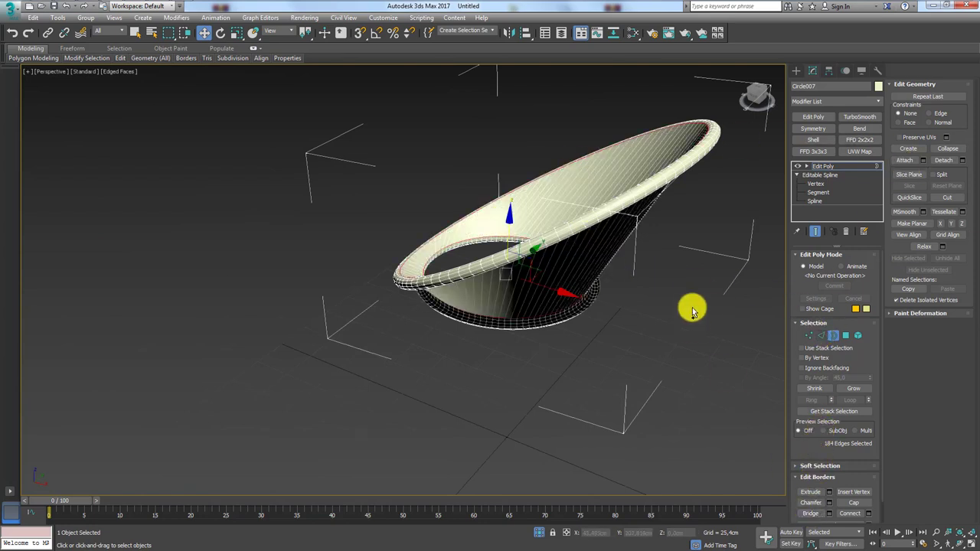
{"action": "left_click", "coordinate": [830, 515]}
{"action": "left_click_drag", "start_coordinate": [411, 317], "coordinate": [418, 331]}
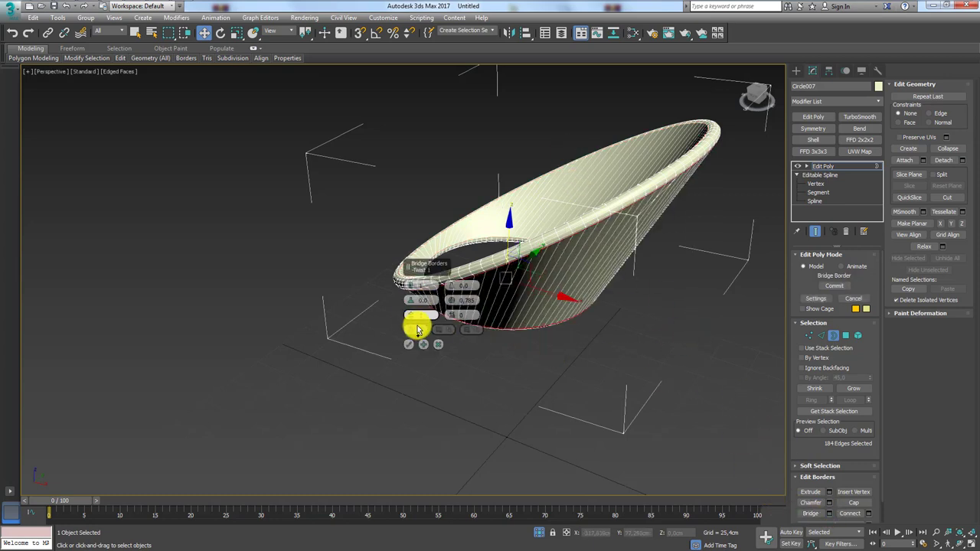
{"action": "left_click", "coordinate": [414, 337]}
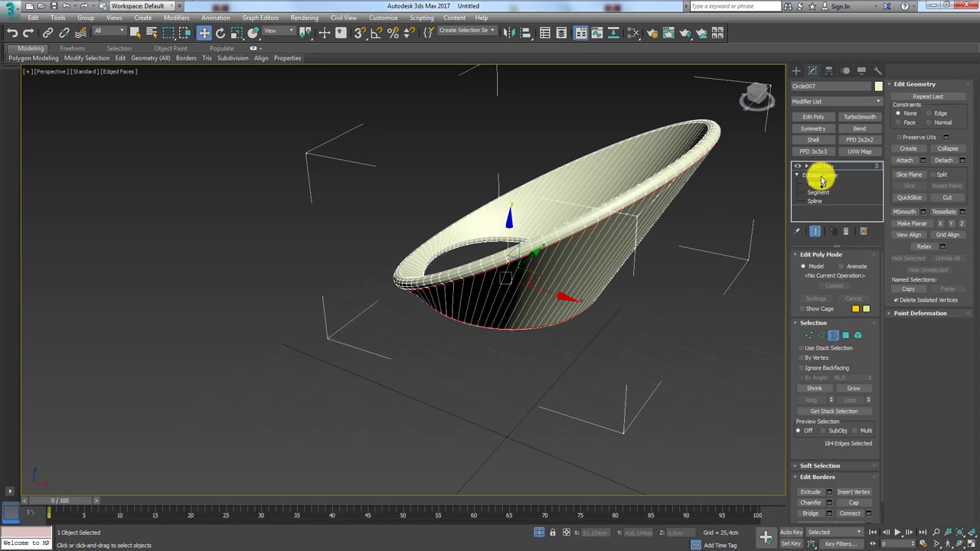
{"action": "left_click", "coordinate": [821, 336]}
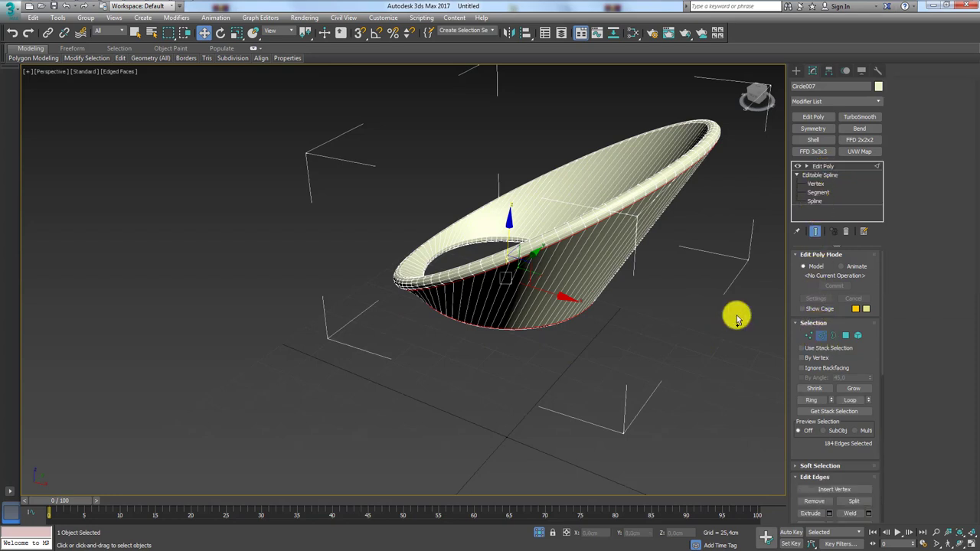
{"action": "left_click", "coordinate": [576, 271]}
- Create Shape015 from the selected edges and lower its rendering thickness to 1 cm
{"action": "left_click", "coordinate": [957, 157]}
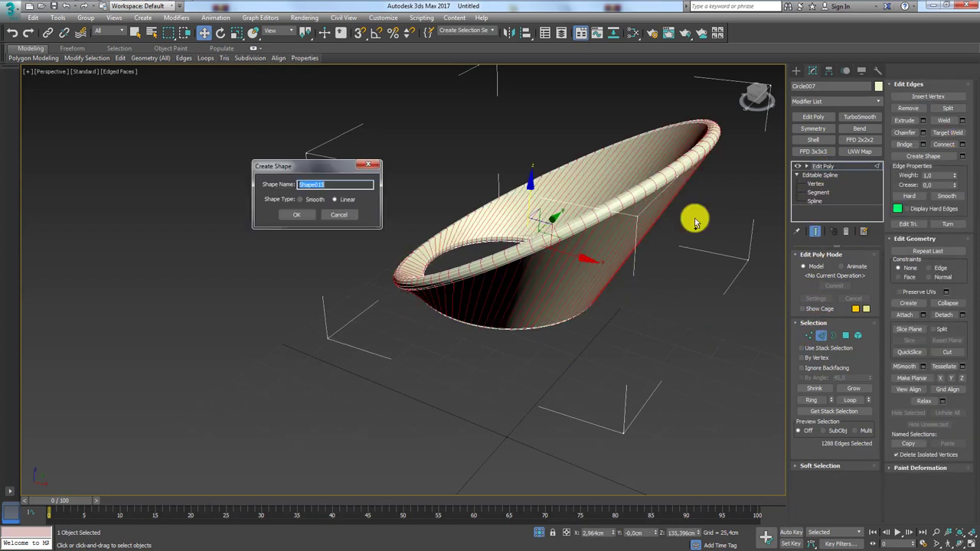
{"action": "left_click", "coordinate": [303, 233]}
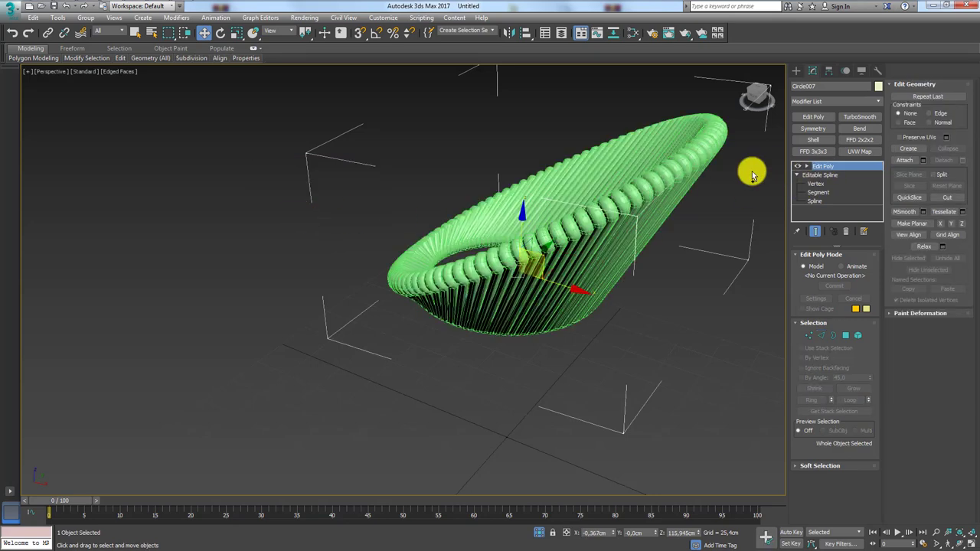
{"action": "left_click", "coordinate": [681, 172]}
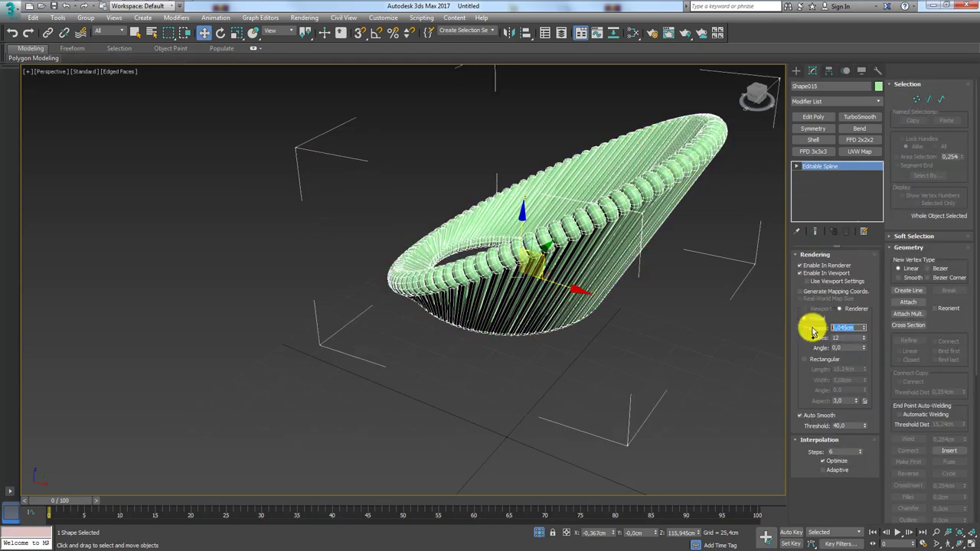
{"action": "type", "text": "1"}
{"action": "key", "text": "Return"}
{"action": "left_click", "coordinate": [624, 205]}
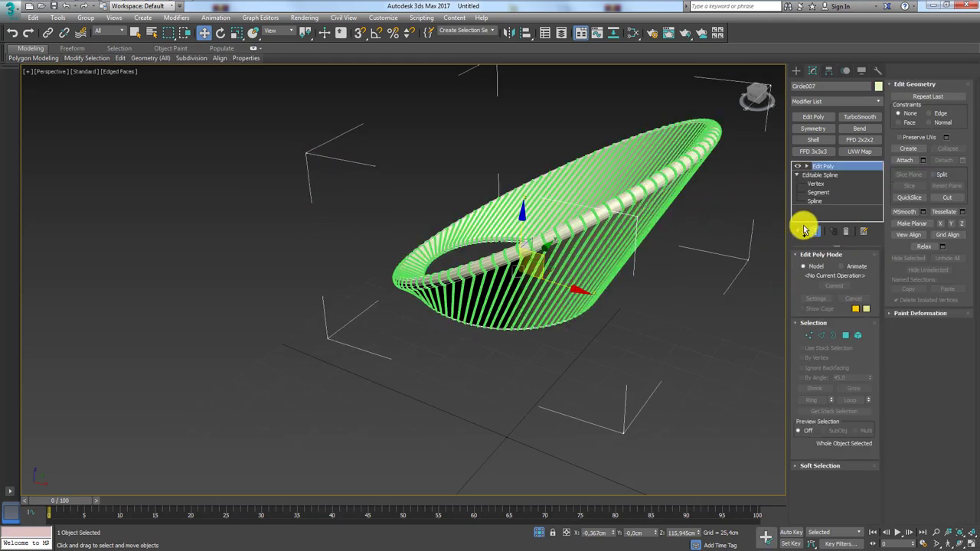
{"action": "mouse_move", "coordinate": [639, 258]}
{"action": "middle_mouse_down", "text": "alt"}
{"action": "mouse_move", "coordinate": [750, 298]}
{"action": "mouse_move", "coordinate": [642, 368]}
{"action": "mouse_move", "coordinate": [565, 344]}
{"action": "mouse_move", "coordinate": [556, 355]}
{"action": "mouse_move", "coordinate": [555, 251]}
{"action": "mouse_move", "coordinate": [585, 333]}
{"action": "middle_mouse_up", "text": "alt"}
- Isolate Shape009 with a second shape, then select the upper spiral tube shape
{"action": "left_click", "coordinate": [574, 321]}
{"action": "scroll", "coordinate": [570, 323], "scroll_direction": "up", "scroll_amount": 4}
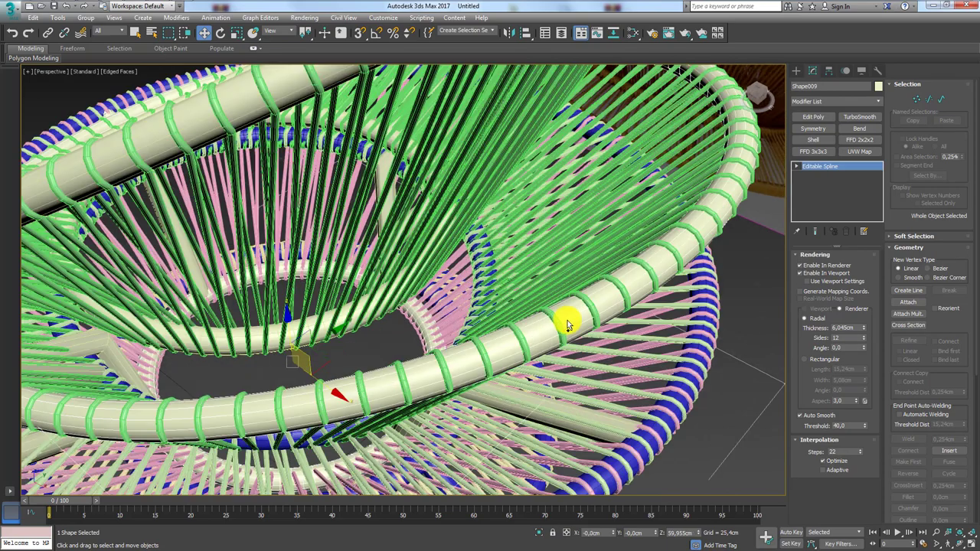
{"action": "scroll", "coordinate": [360, 329], "scroll_direction": "up", "scroll_amount": 3}
{"action": "left_click", "coordinate": [331, 325], "text": "ctrl"}
{"action": "scroll", "coordinate": [337, 322], "scroll_direction": "down", "scroll_amount": 3}
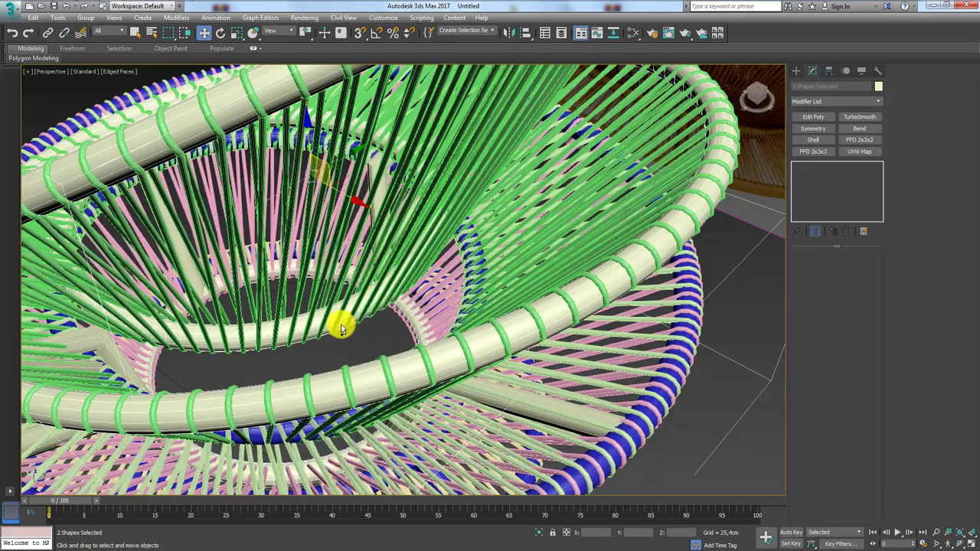
{"action": "scroll", "coordinate": [339, 322], "scroll_direction": "down", "scroll_amount": 3}
{"action": "left_click", "coordinate": [540, 533]}
{"action": "middle_click_drag", "start_coordinate": [513, 394], "coordinate": [528, 339], "text": "alt"}
{"action": "left_click", "coordinate": [493, 287]}
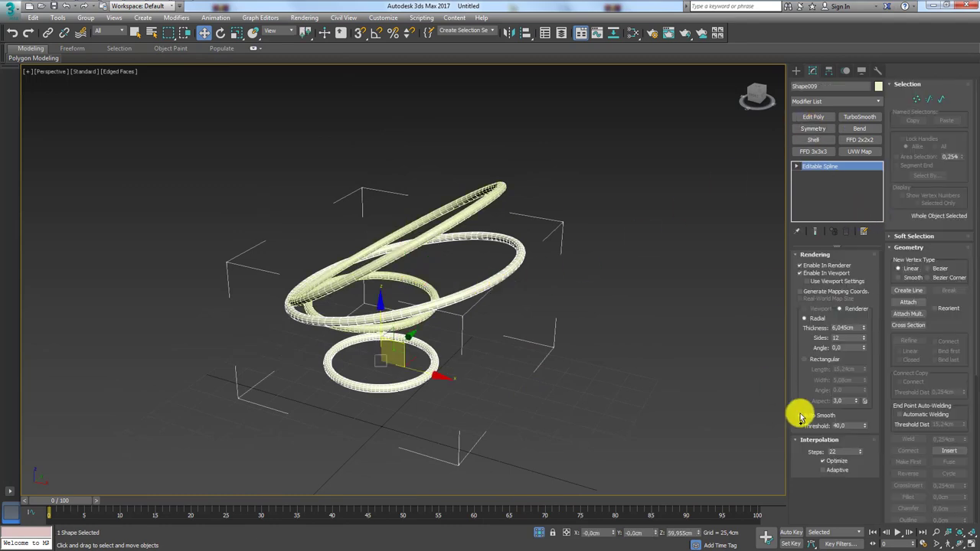
{"action": "left_click", "coordinate": [466, 212]}
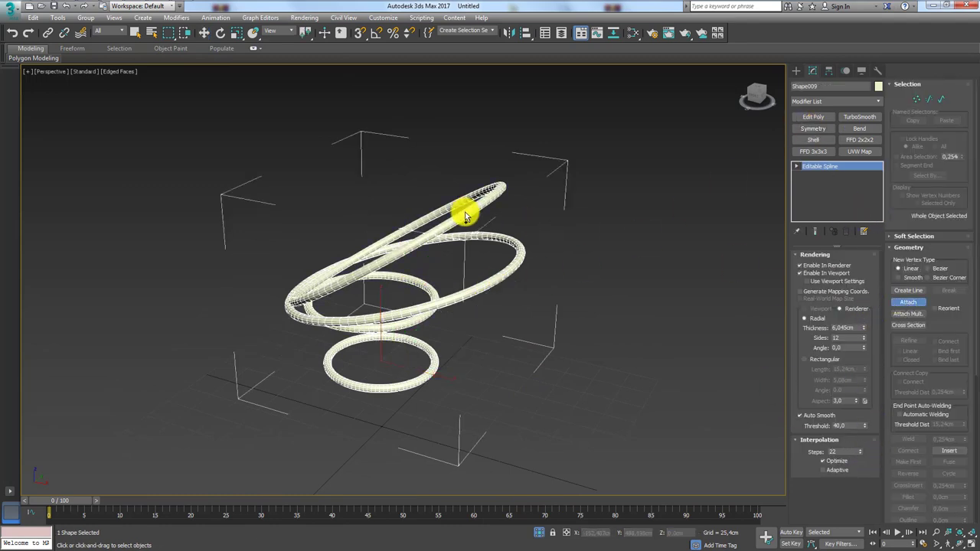
- At Spline level, select the two upper coil splines and detach them as Shape016
{"action": "left_click", "coordinate": [815, 191]}
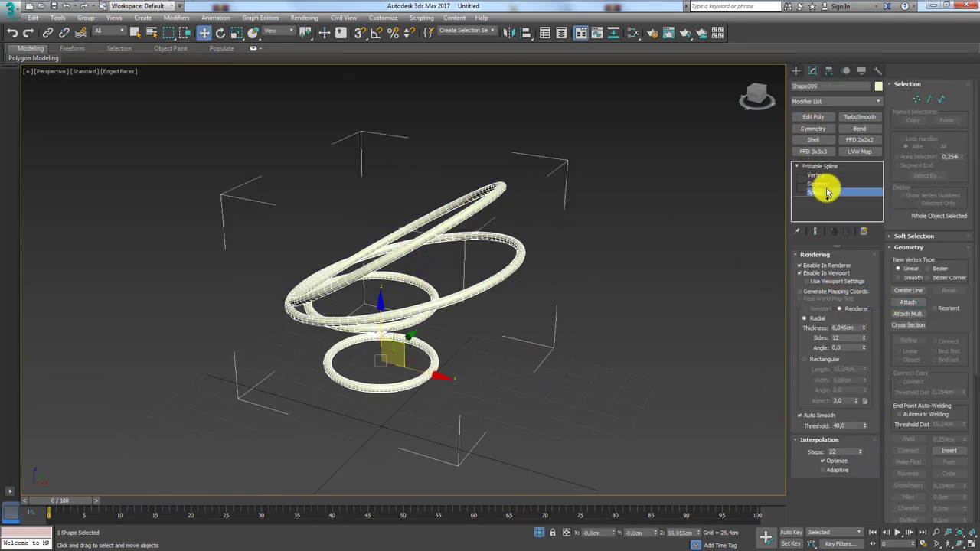
{"action": "middle_click_drag", "start_coordinate": [452, 328], "coordinate": [527, 327], "text": "alt"}
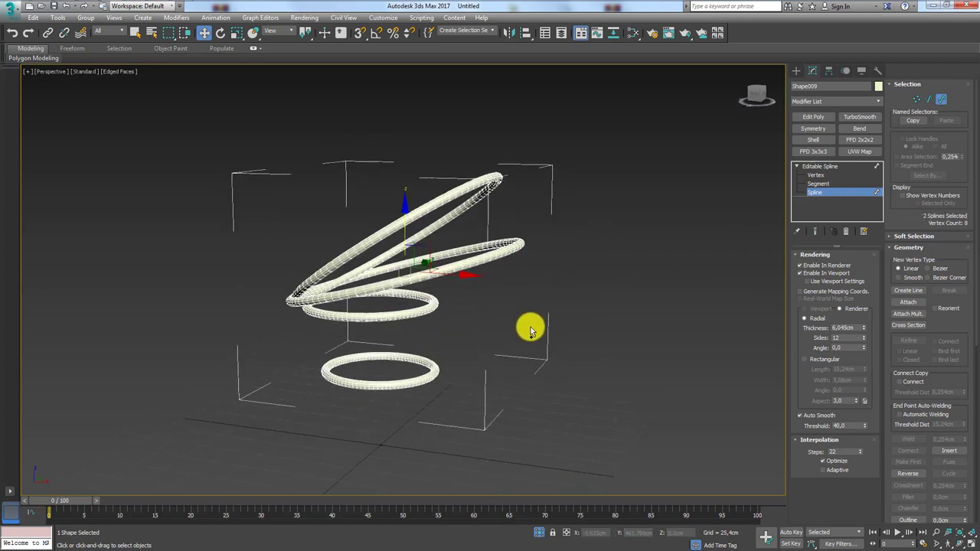
{"action": "left_click_drag", "start_coordinate": [527, 326], "coordinate": [442, 274]}
{"action": "left_click_drag", "start_coordinate": [950, 394], "coordinate": [948, 135]}
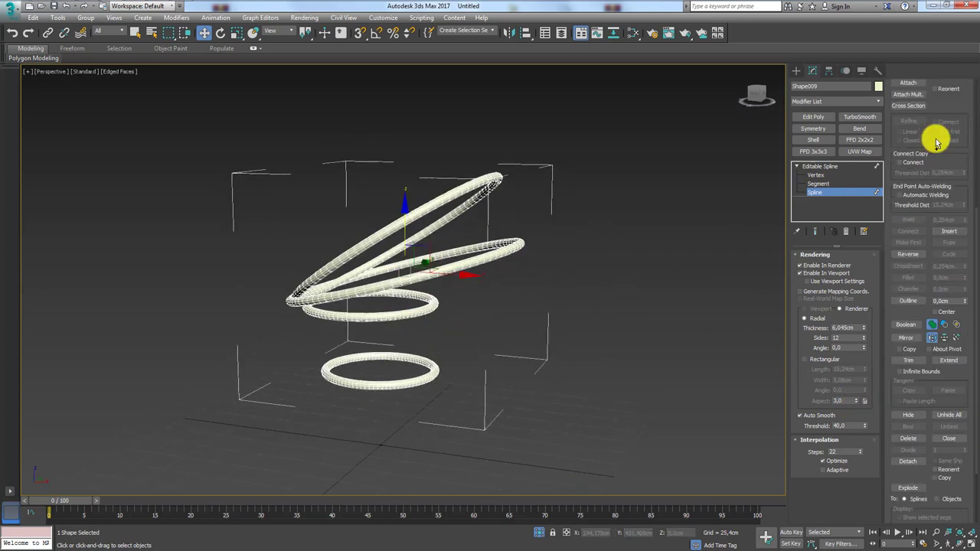
{"action": "left_click", "coordinate": [908, 378]}
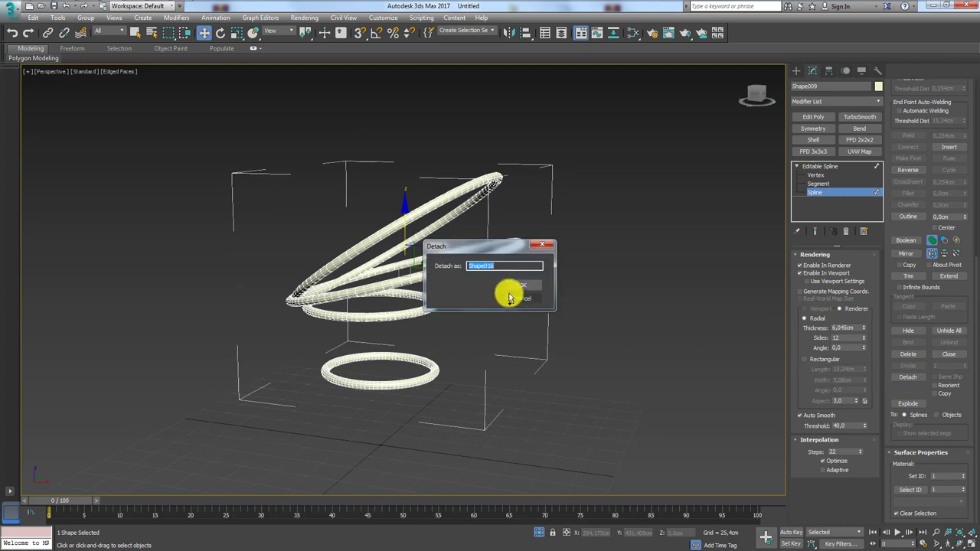
{"action": "left_click", "coordinate": [534, 285]}
- Hide the selected coils and ring, then unhide all chair parts
{"action": "left_click", "coordinate": [818, 166]}
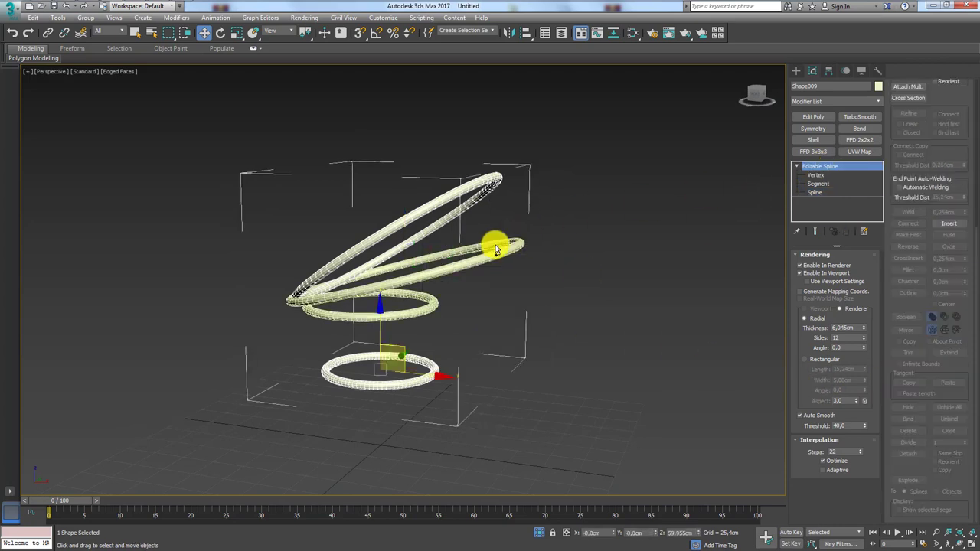
{"action": "right_click", "coordinate": [491, 239]}
{"action": "left_click", "coordinate": [513, 216]}
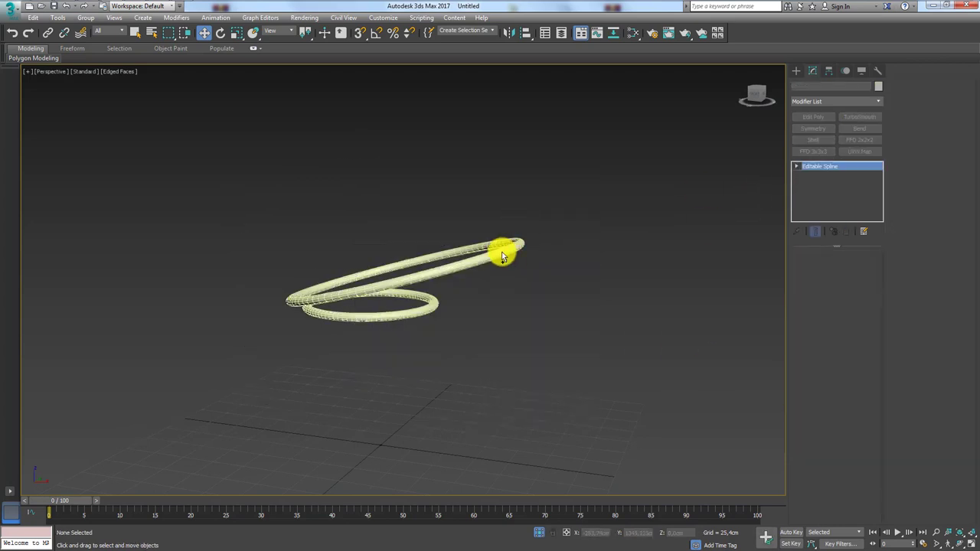
{"action": "left_click", "coordinate": [503, 256]}
{"action": "mouse_move", "coordinate": [437, 278]}
{"action": "middle_mouse_down", "text": "alt"}
{"action": "mouse_move", "coordinate": [466, 291]}
{"action": "mouse_move", "coordinate": [467, 333]}
{"action": "mouse_move", "coordinate": [559, 466]}
{"action": "mouse_move", "coordinate": [547, 329]}
{"action": "mouse_move", "coordinate": [574, 373]}
{"action": "mouse_move", "coordinate": [554, 319]}
{"action": "mouse_move", "coordinate": [528, 320]}
{"action": "middle_mouse_up", "text": "alt"}
{"action": "left_click", "coordinate": [536, 530]}
- Change Shape016's object colour to blue
{"action": "scroll", "coordinate": [370, 332], "scroll_direction": "up", "scroll_amount": 5}
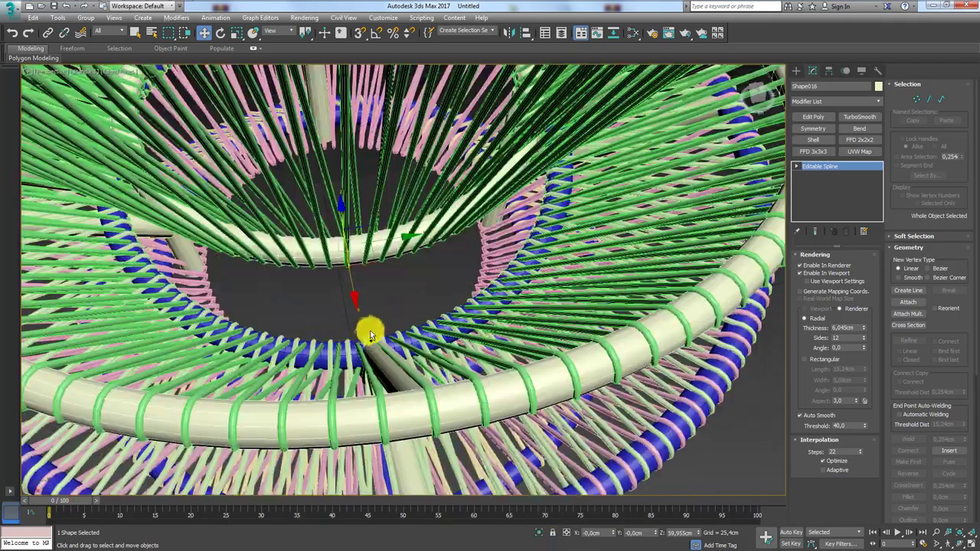
{"action": "scroll", "coordinate": [410, 309], "scroll_direction": "down", "scroll_amount": 5}
{"action": "mouse_move", "coordinate": [410, 309]}
{"action": "middle_mouse_down", "text": "alt"}
{"action": "mouse_move", "coordinate": [466, 273]}
{"action": "mouse_move", "coordinate": [473, 300]}
{"action": "mouse_move", "coordinate": [464, 286]}
{"action": "middle_mouse_up", "text": "alt"}
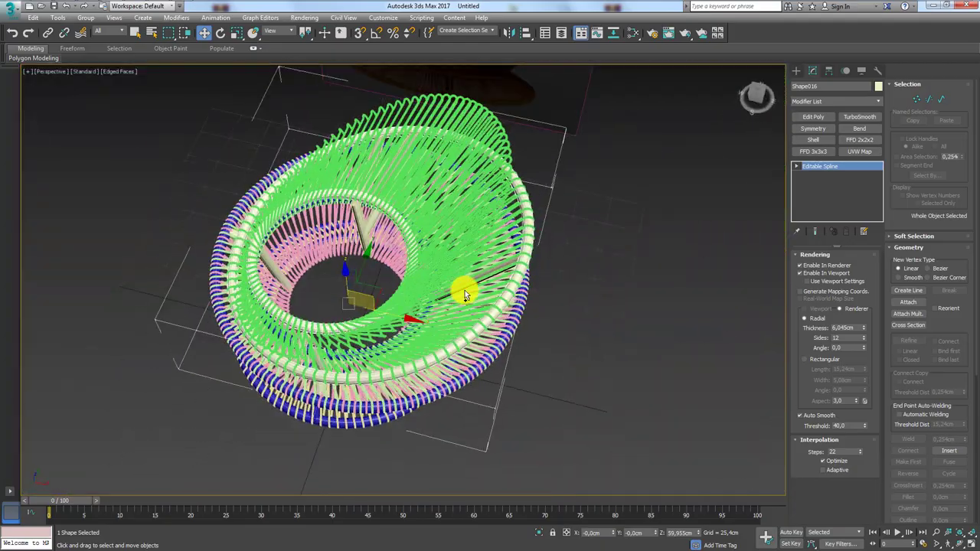
{"action": "right_click", "coordinate": [461, 286]}
{"action": "left_click", "coordinate": [503, 244]}
{"action": "middle_click_drag", "start_coordinate": [502, 243], "coordinate": [507, 285], "text": "alt"}
{"action": "scroll", "coordinate": [459, 284], "scroll_direction": "up", "scroll_amount": 5}
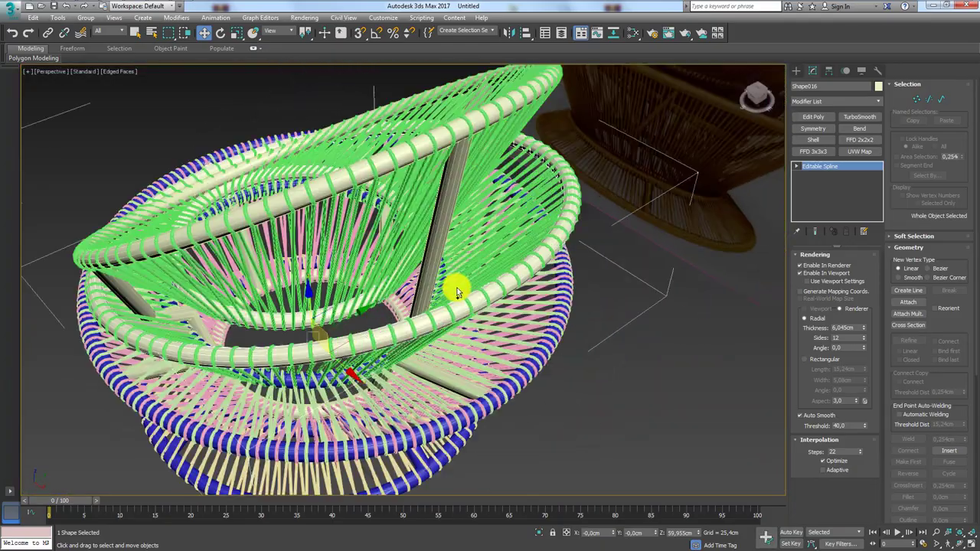
{"action": "scroll", "coordinate": [429, 331], "scroll_direction": "up", "scroll_amount": 3}
{"action": "scroll", "coordinate": [293, 357], "scroll_direction": "down", "scroll_amount": 3}
{"action": "mouse_move", "coordinate": [289, 344]}
{"action": "middle_mouse_down", "text": "alt"}
{"action": "mouse_move", "coordinate": [296, 310]}
{"action": "mouse_move", "coordinate": [503, 258]}
{"action": "mouse_move", "coordinate": [478, 322]}
{"action": "middle_mouse_up", "text": "alt"}
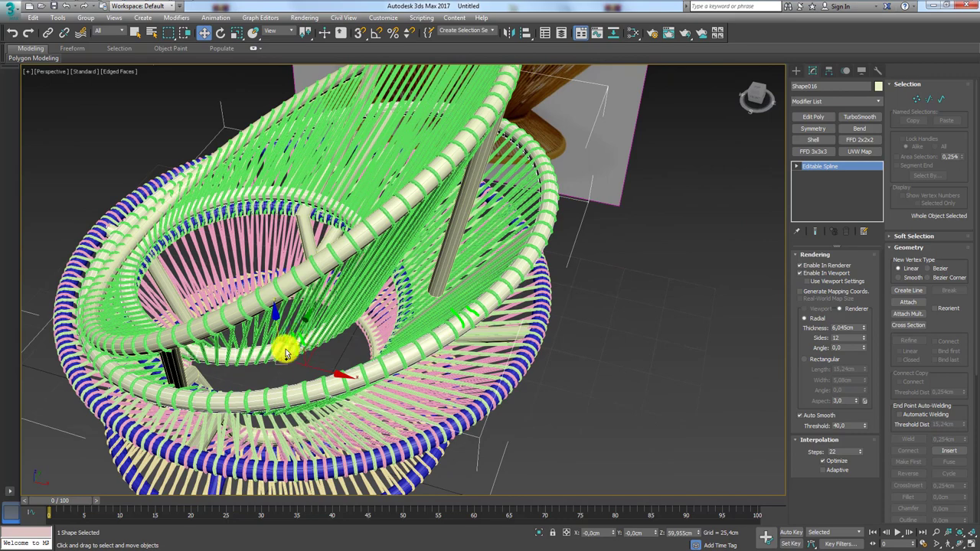
{"action": "left_click", "coordinate": [880, 87]}
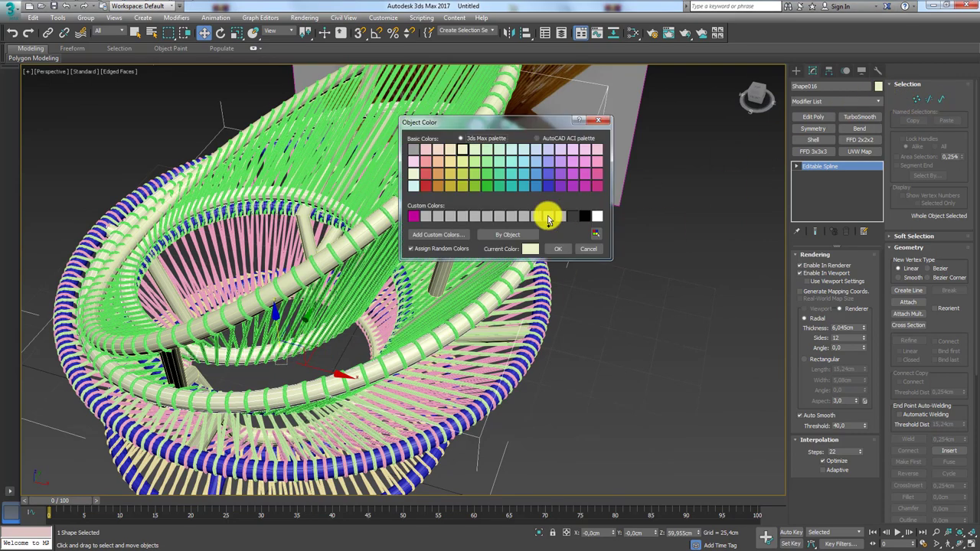
{"action": "left_click", "coordinate": [549, 187]}
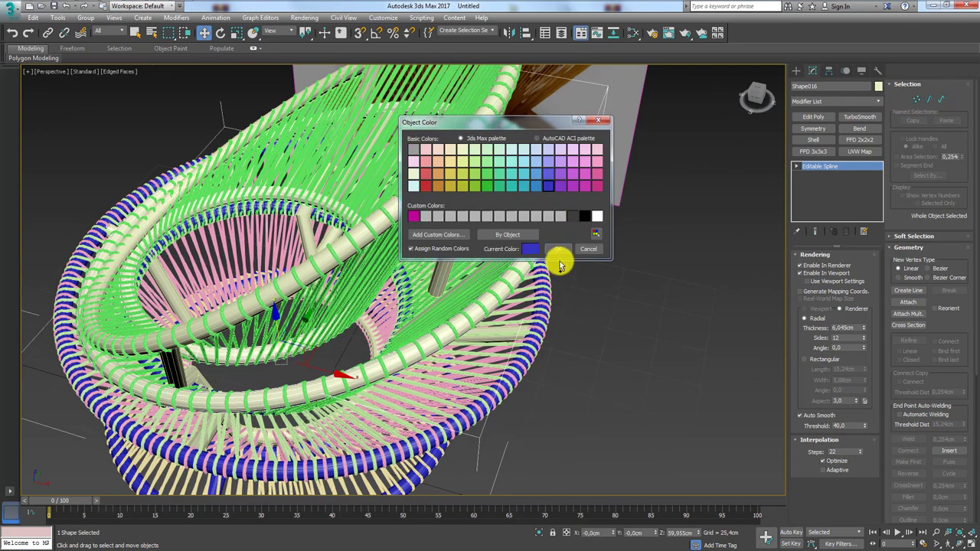
{"action": "left_click", "coordinate": [559, 251]}
- Isolate the blue Shape016 rings and orbit in to view them
{"action": "middle_click_drag", "start_coordinate": [557, 257], "coordinate": [543, 299], "text": "alt"}
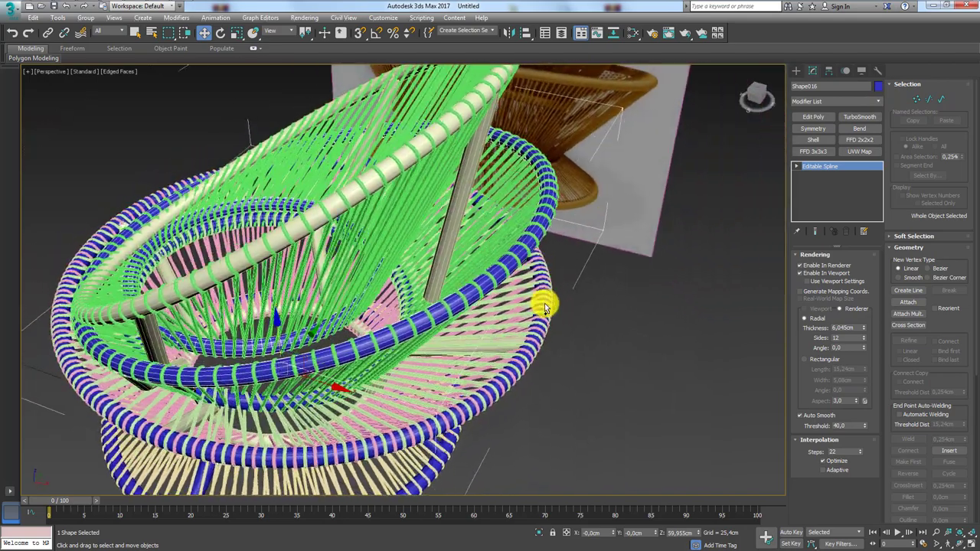
{"action": "left_click", "coordinate": [539, 533]}
{"action": "mouse_move", "coordinate": [455, 385]}
{"action": "middle_mouse_down", "text": "alt"}
{"action": "mouse_move", "coordinate": [490, 372]}
{"action": "mouse_move", "coordinate": [534, 324]}
{"action": "middle_mouse_up", "text": "alt"}
{"action": "scroll", "coordinate": [534, 324], "scroll_direction": "up", "scroll_amount": 3}
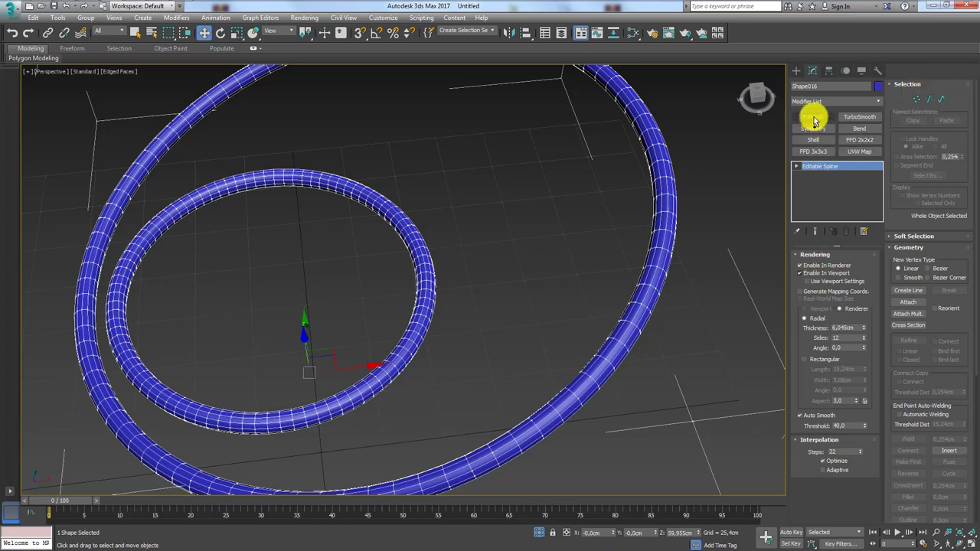
- Add Edit Poly to the blue rings and select the outer and inner tube edge loops in Edge mode
{"action": "left_click", "coordinate": [813, 116]}
{"action": "left_click", "coordinate": [819, 336]}
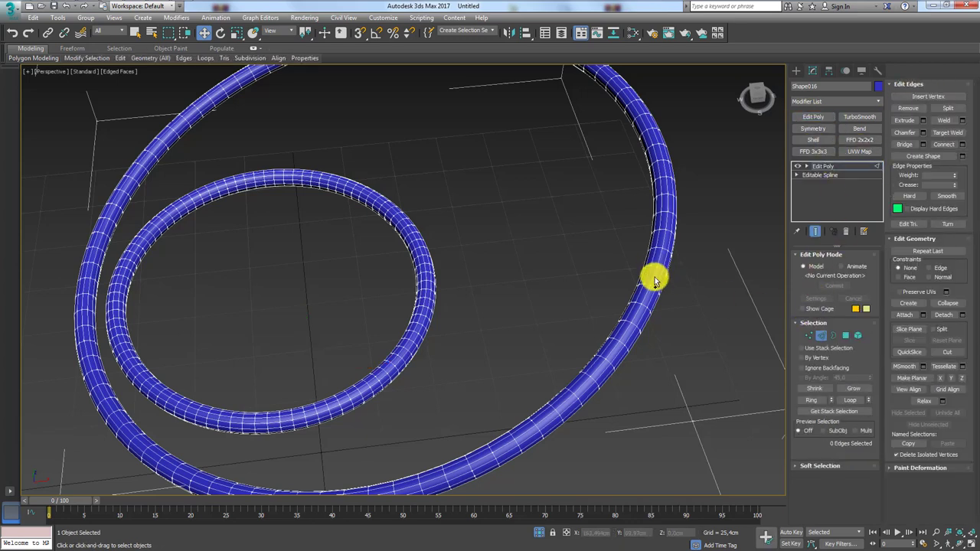
{"action": "double_click", "coordinate": [655, 281]}
{"action": "double_click", "coordinate": [431, 298], "text": "ctrl"}
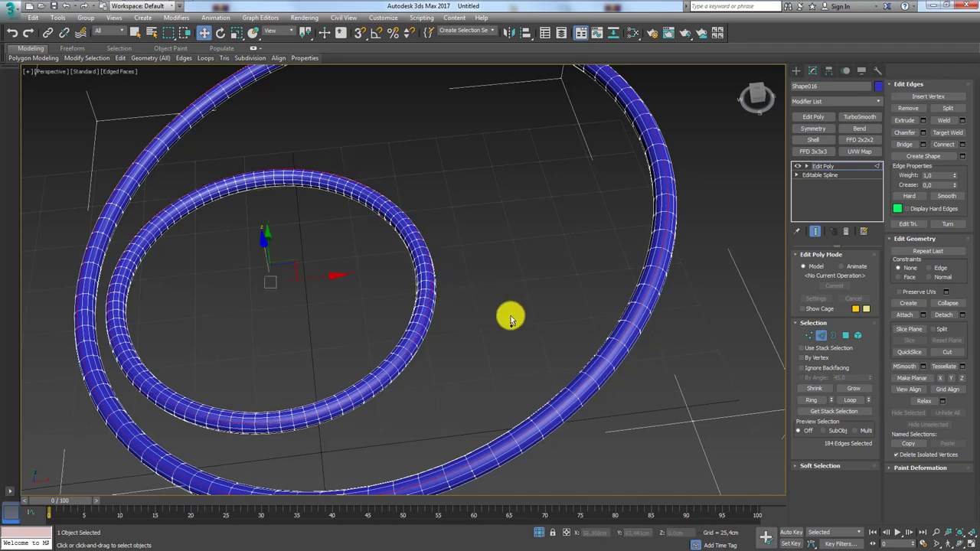
{"action": "left_click", "coordinate": [817, 402]}
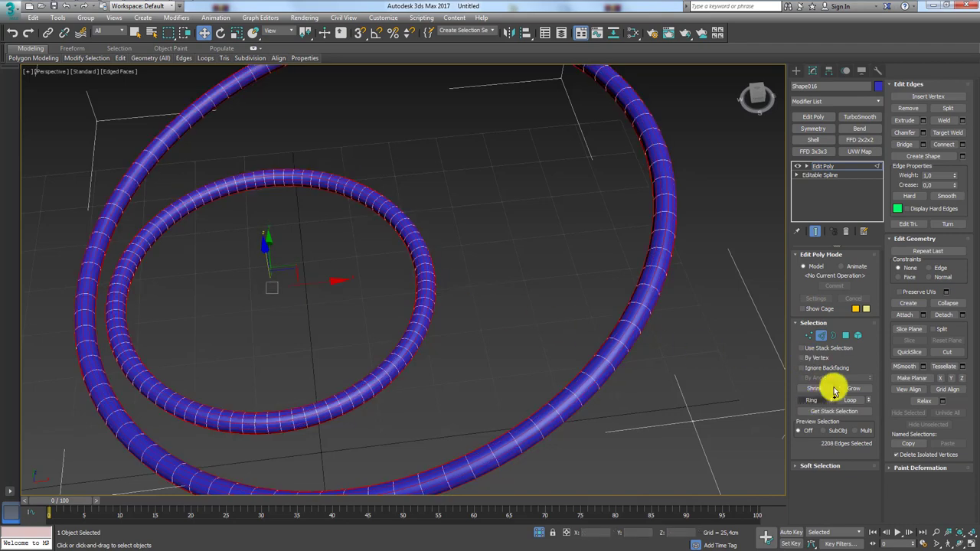
{"action": "left_click", "coordinate": [947, 145]}
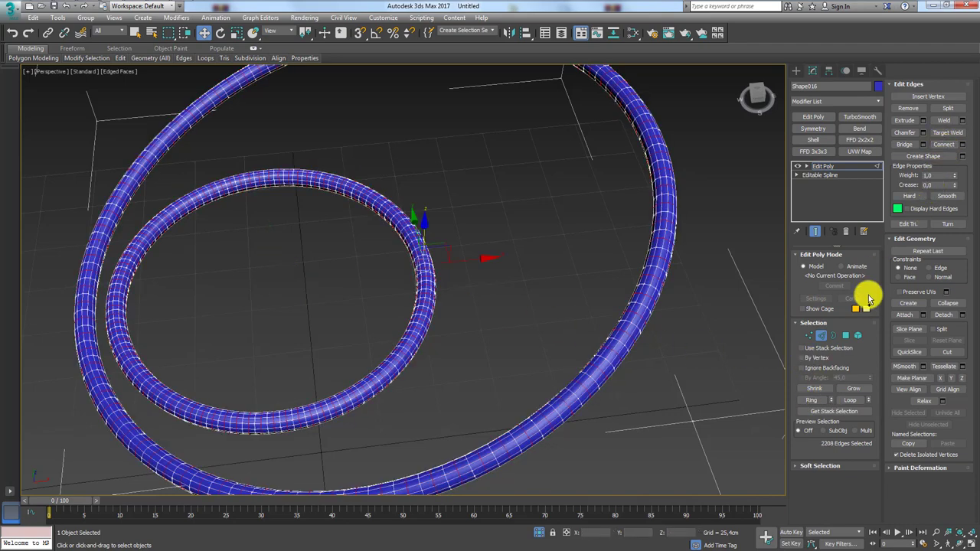
{"action": "left_click", "coordinate": [854, 389]}
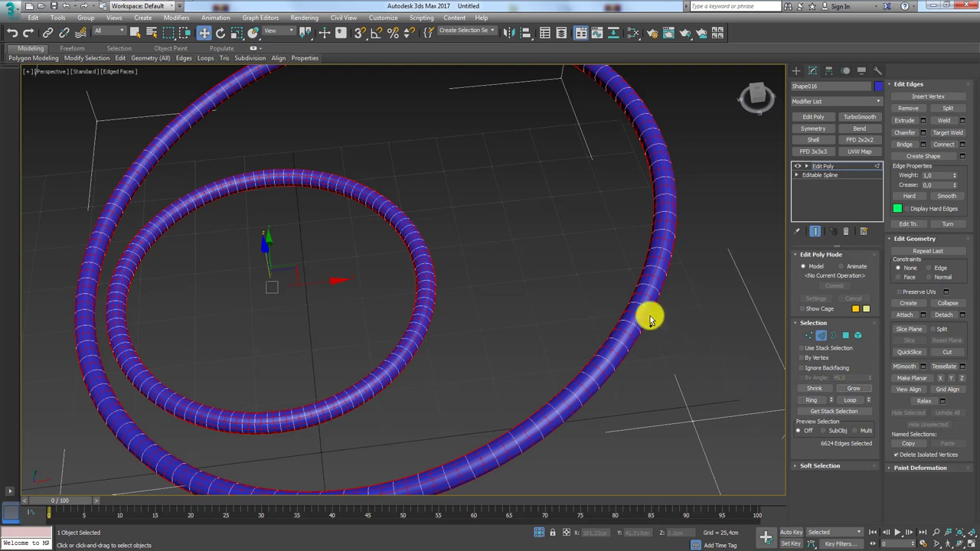
{"action": "key", "text": "ctrl+z"}
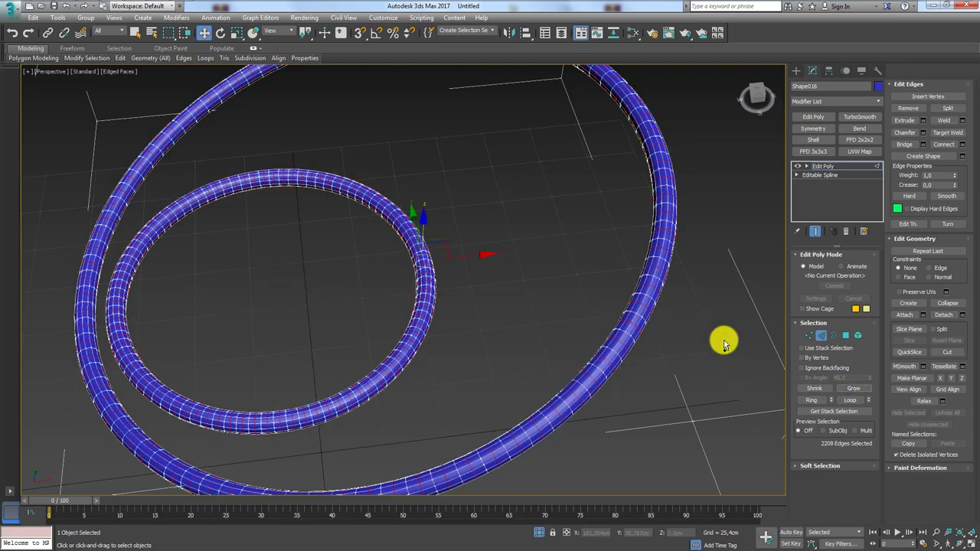
- Remove the selected edge loops from the ring tubes, leaving open bands
{"action": "left_click", "coordinate": [911, 108]}
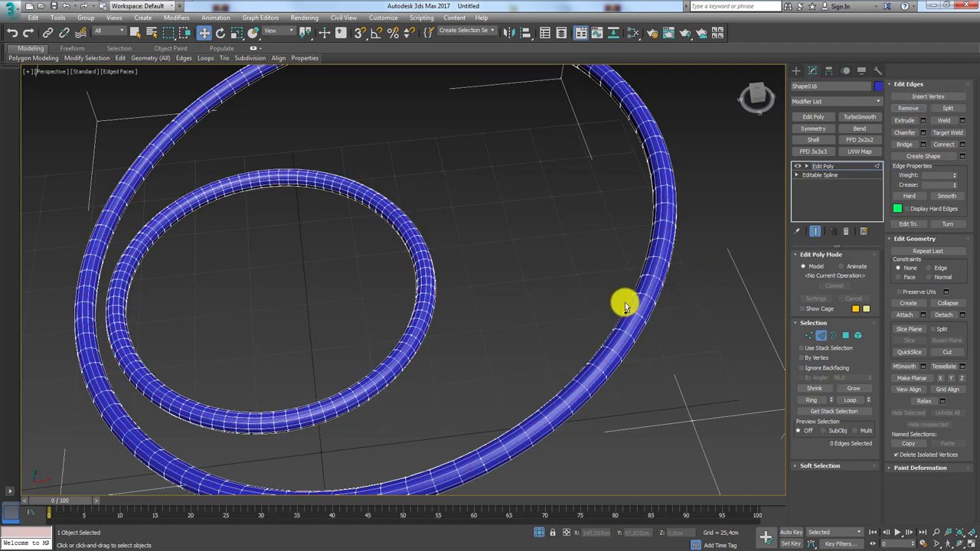
{"action": "scroll", "coordinate": [455, 295], "scroll_direction": "up", "scroll_amount": 5}
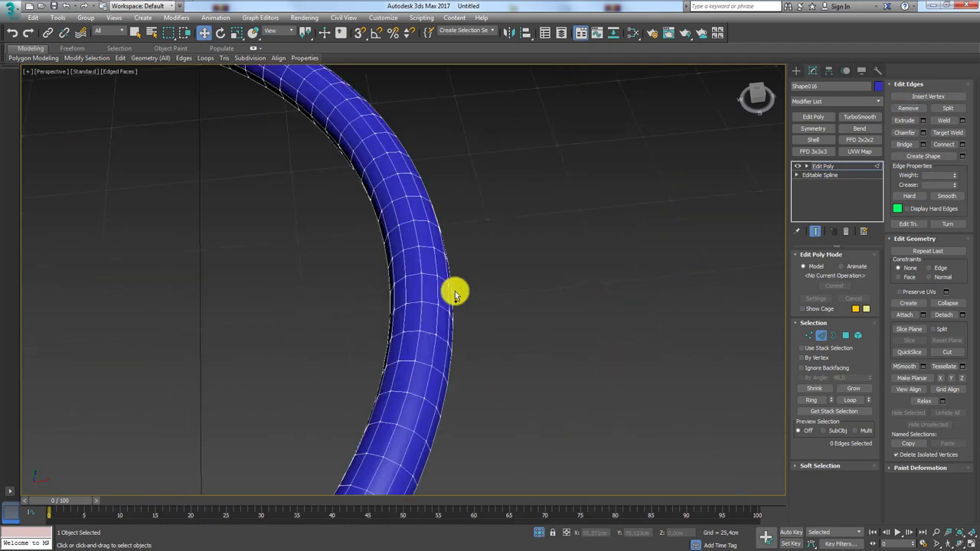
{"action": "double_click", "coordinate": [406, 269]}
{"action": "scroll", "coordinate": [436, 287], "scroll_direction": "down", "scroll_amount": 3}
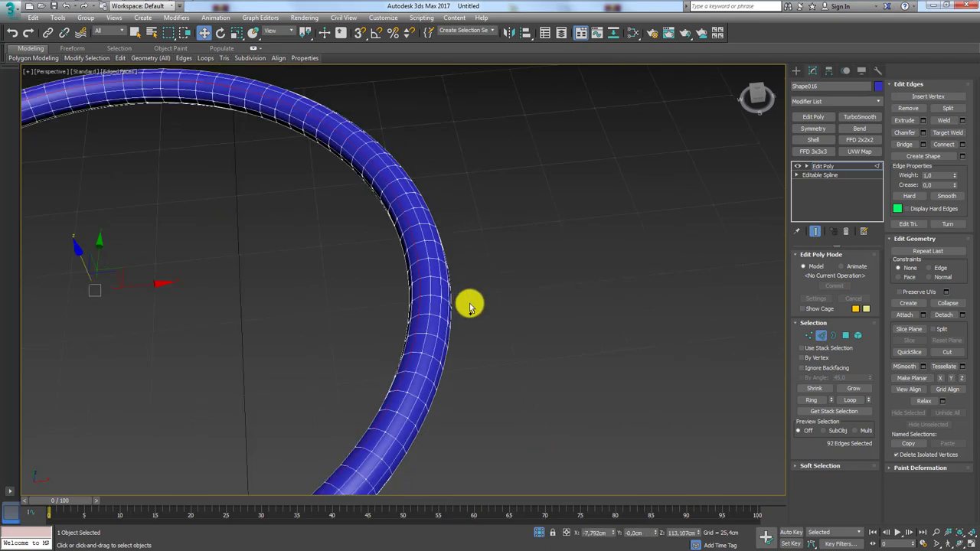
{"action": "mouse_move", "coordinate": [465, 301]}
{"action": "middle_mouse_down", "text": "alt"}
{"action": "mouse_move", "coordinate": [442, 287]}
{"action": "mouse_move", "coordinate": [430, 372]}
{"action": "middle_mouse_up", "text": "alt"}
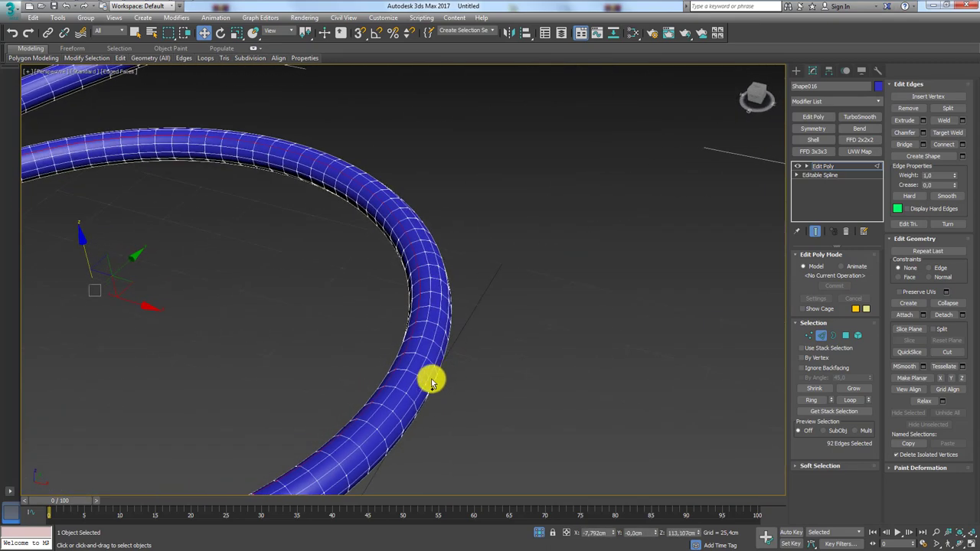
{"action": "key", "text": "ctrl+BackSpace"}
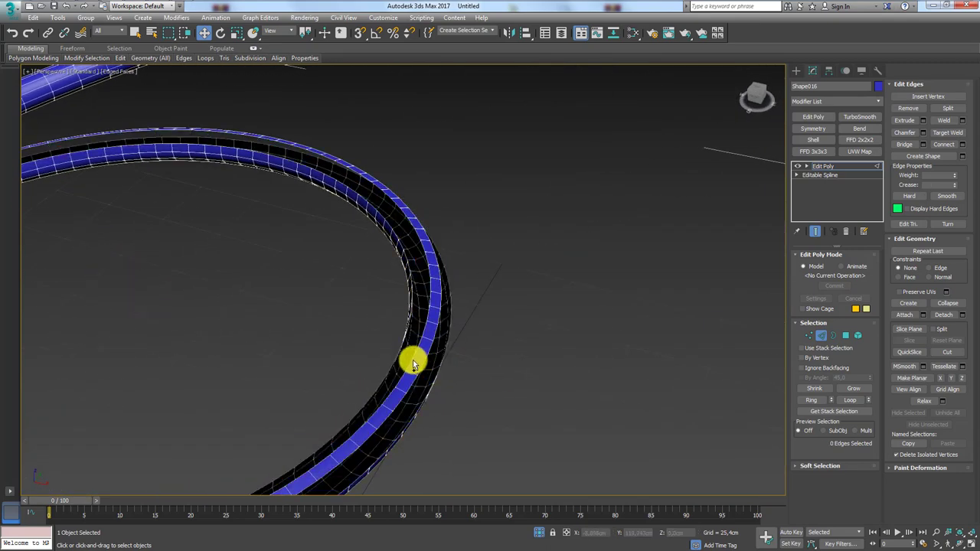
{"action": "scroll", "coordinate": [412, 361], "scroll_direction": "down", "scroll_amount": 2}
{"action": "scroll", "coordinate": [427, 357], "scroll_direction": "down", "scroll_amount": 5}
{"action": "scroll", "coordinate": [553, 300], "scroll_direction": "up", "scroll_amount": 5}
{"action": "scroll", "coordinate": [566, 297], "scroll_direction": "up", "scroll_amount": 3}
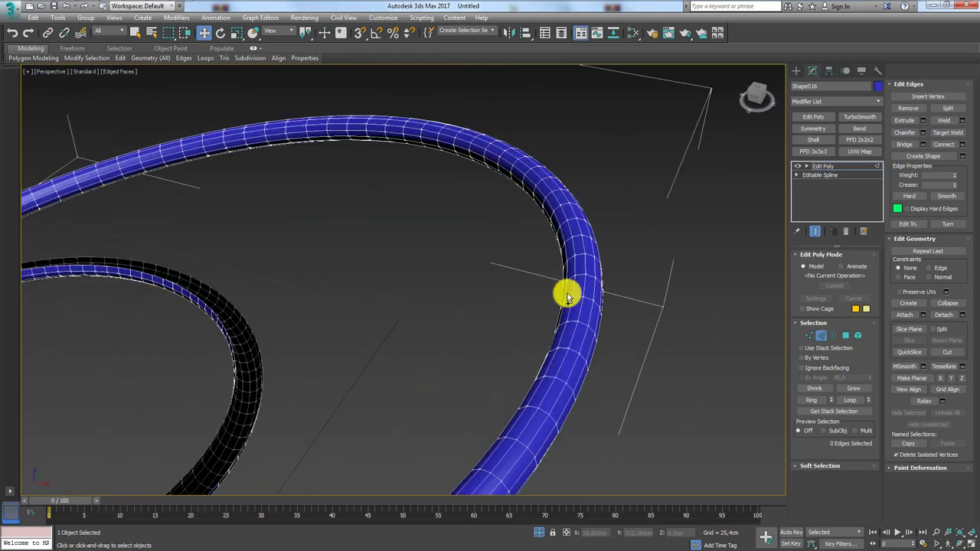
{"action": "scroll", "coordinate": [567, 297], "scroll_direction": "up", "scroll_amount": 2}
{"action": "scroll", "coordinate": [574, 273], "scroll_direction": "up", "scroll_amount": 2}
{"action": "scroll", "coordinate": [503, 153], "scroll_direction": "up", "scroll_amount": 2}
{"action": "scroll", "coordinate": [509, 165], "scroll_direction": "up", "scroll_amount": 1}
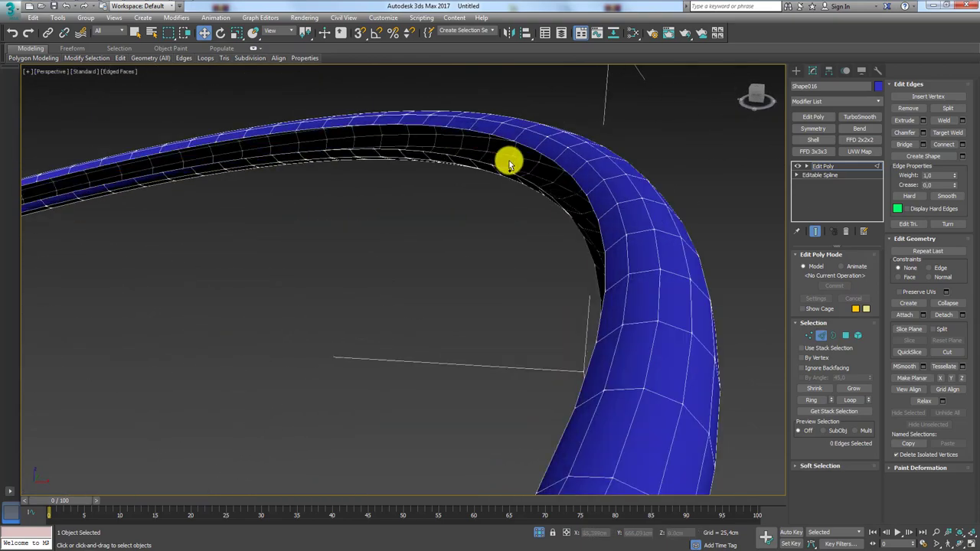
{"action": "scroll", "coordinate": [591, 217], "scroll_direction": "down", "scroll_amount": 3}
{"action": "scroll", "coordinate": [540, 212], "scroll_direction": "up", "scroll_amount": 2}
{"action": "scroll", "coordinate": [580, 267], "scroll_direction": "up", "scroll_amount": 2}
{"action": "scroll", "coordinate": [579, 260], "scroll_direction": "up", "scroll_amount": 2}
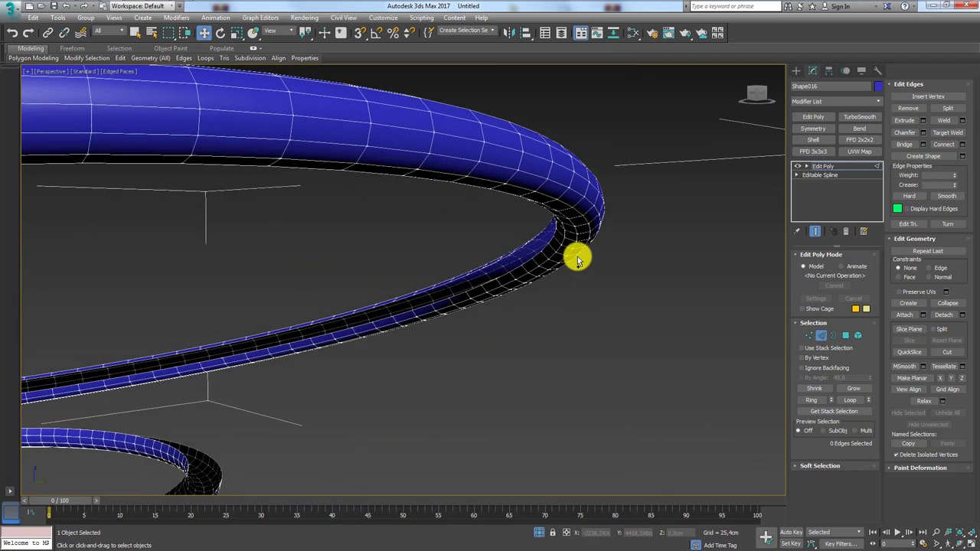
{"action": "scroll", "coordinate": [579, 260], "scroll_direction": "down", "scroll_amount": 1}
- Clear the edge selection and switch to Element sub-object level
{"action": "left_click", "coordinate": [573, 202]}
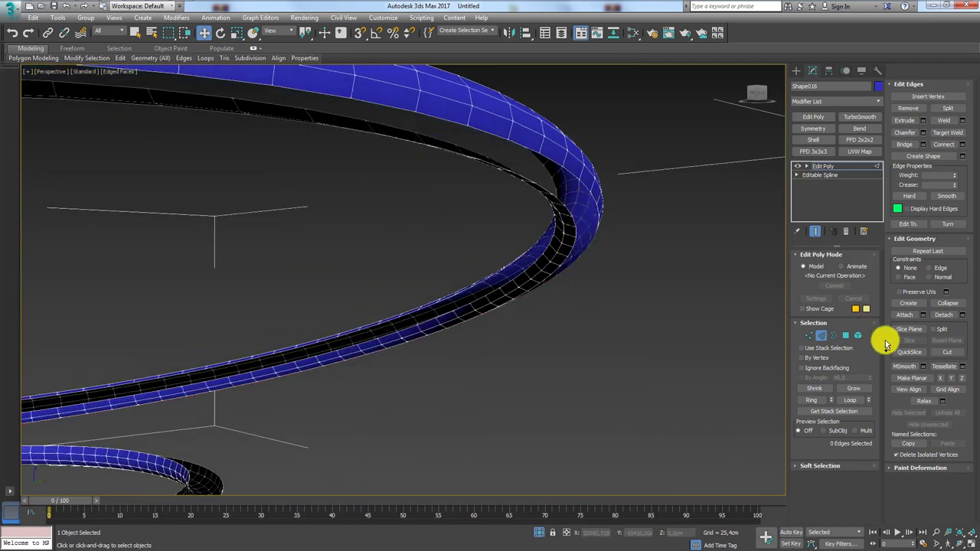
{"action": "left_click", "coordinate": [859, 336]}
{"action": "left_click", "coordinate": [569, 212]}
- Switch to Border mode and select the open borders of both rings
{"action": "scroll", "coordinate": [531, 292], "scroll_direction": "down", "scroll_amount": 4}
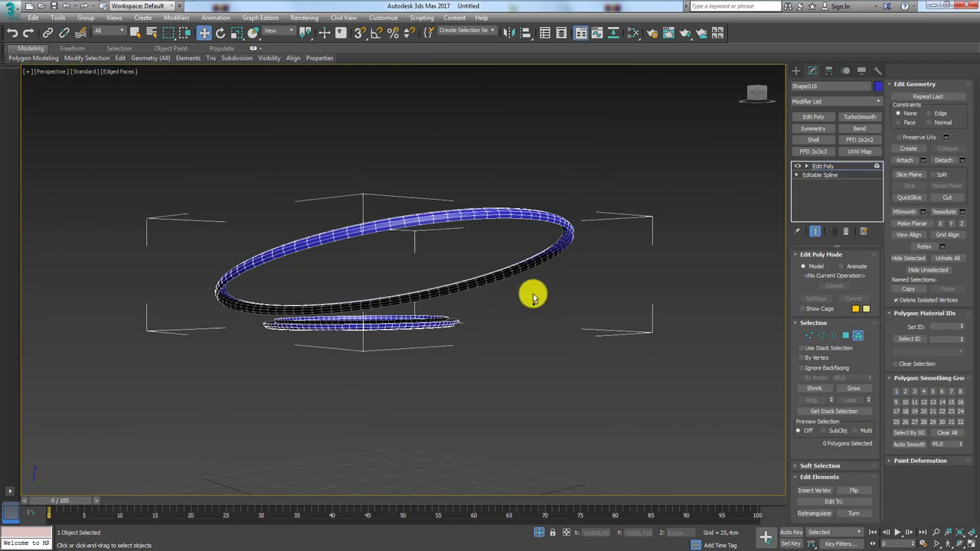
{"action": "scroll", "coordinate": [508, 331], "scroll_direction": "up", "scroll_amount": 2}
{"action": "scroll", "coordinate": [544, 329], "scroll_direction": "up", "scroll_amount": 3}
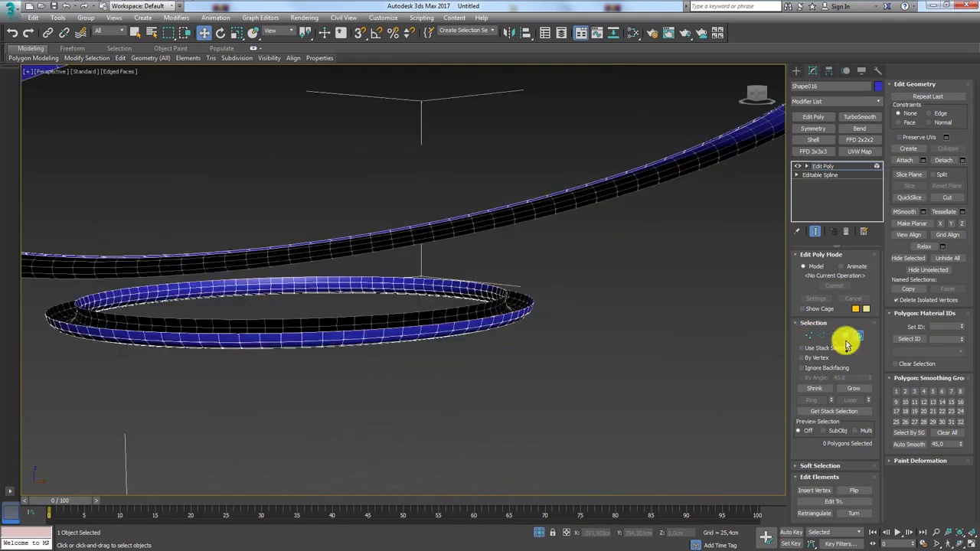
{"action": "left_click", "coordinate": [833, 335]}
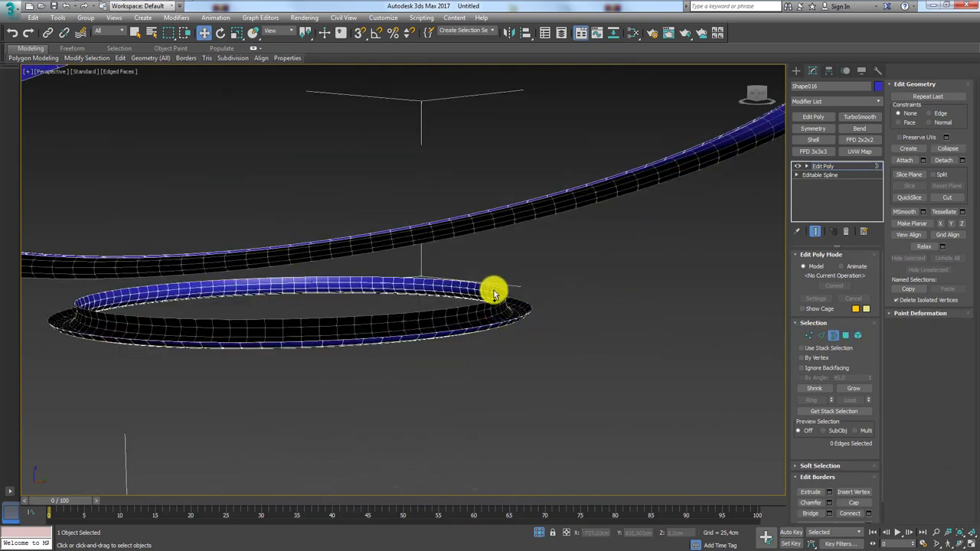
{"action": "left_click", "coordinate": [499, 293]}
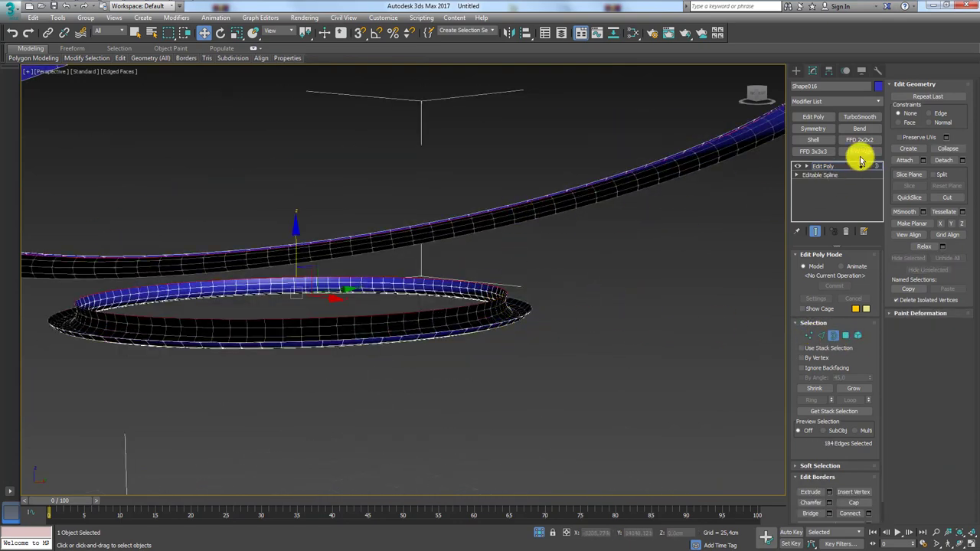
- Bridge the two ring borders through Bridge settings into a sloping seat surface, then enter Edge mode
{"action": "left_click", "coordinate": [806, 510]}
{"action": "left_click_drag", "start_coordinate": [649, 416], "coordinate": [481, 303]}
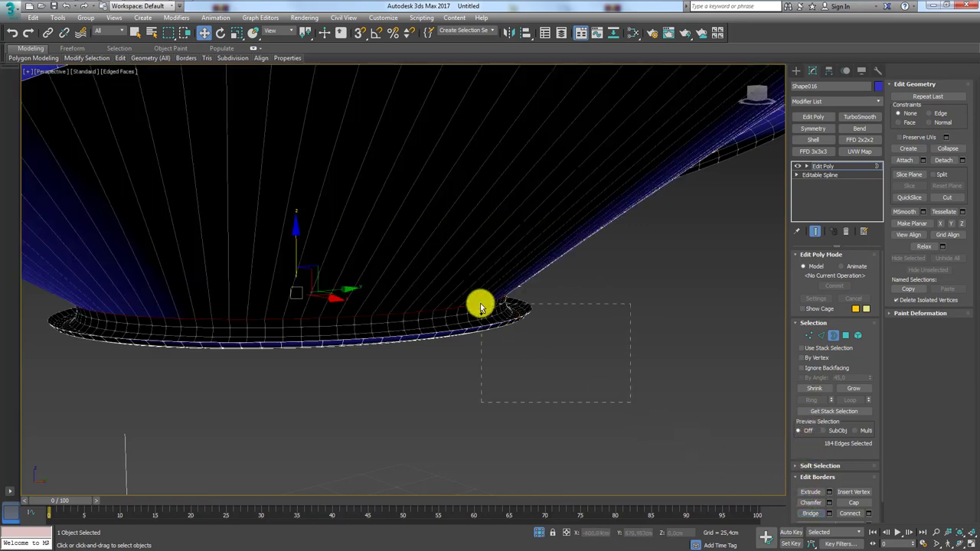
{"action": "key", "text": "z"}
{"action": "mouse_move", "coordinate": [641, 216]}
{"action": "middle_mouse_down", "text": "alt"}
{"action": "mouse_move", "coordinate": [619, 236]}
{"action": "mouse_move", "coordinate": [647, 254]}
{"action": "middle_mouse_up", "text": "alt"}
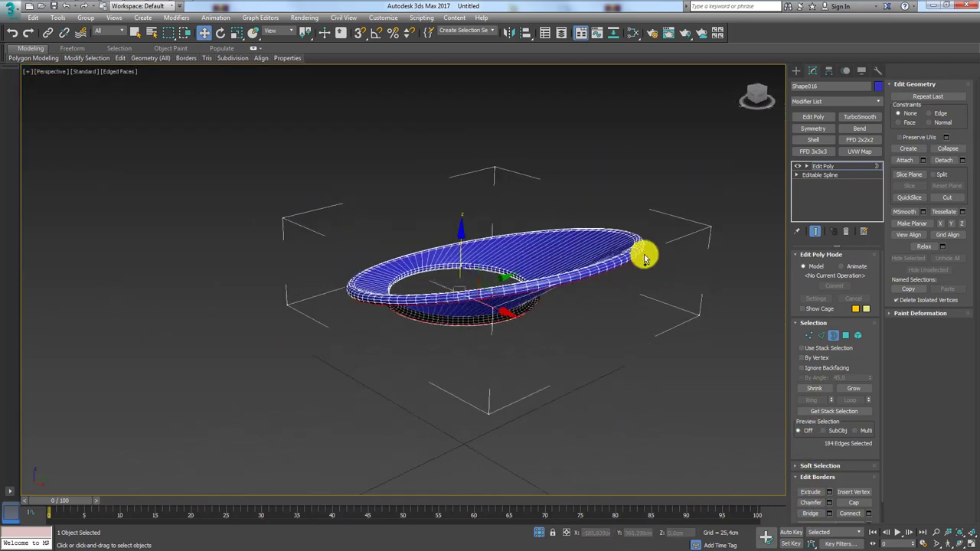
{"action": "left_click", "coordinate": [811, 513]}
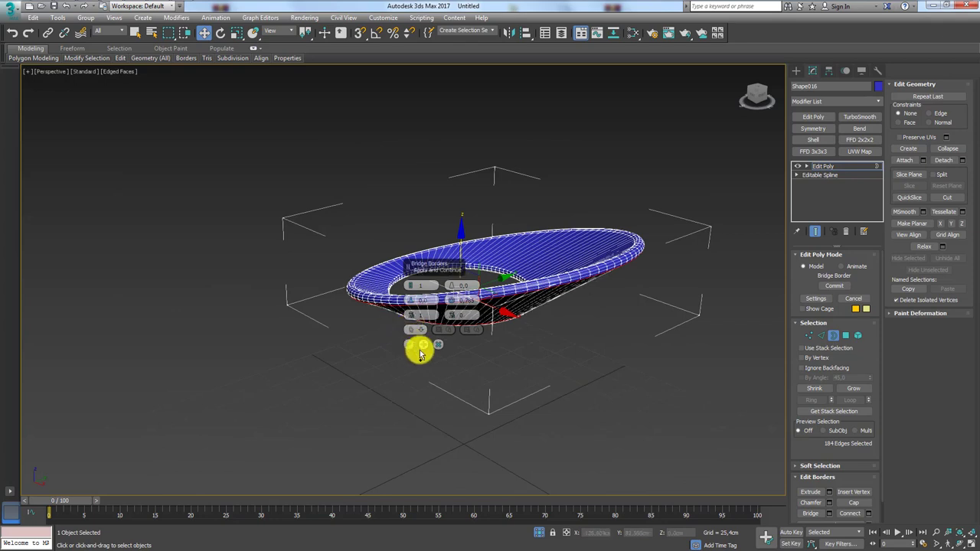
{"action": "left_click", "coordinate": [407, 347]}
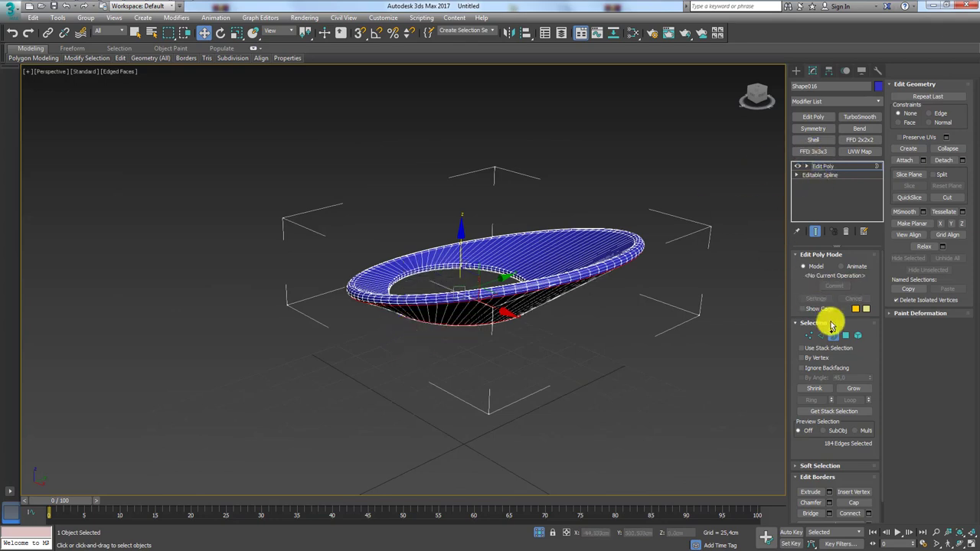
{"action": "left_click", "coordinate": [821, 337]}
{"action": "mouse_move", "coordinate": [624, 284]}
{"action": "middle_mouse_down", "text": "alt"}
{"action": "mouse_move", "coordinate": [559, 267]}
{"action": "mouse_move", "coordinate": [617, 280]}
{"action": "middle_mouse_up", "text": "alt"}
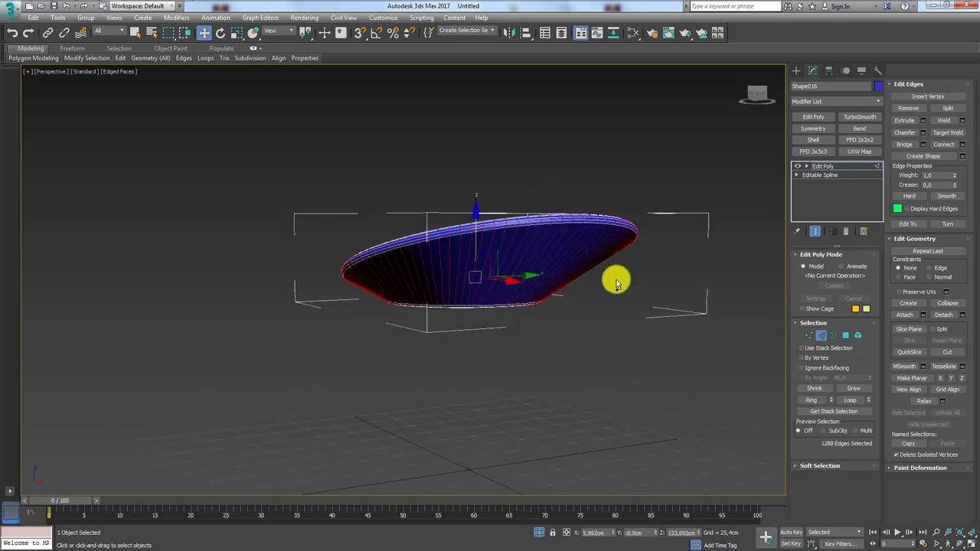
- Create Shape017 from the selected seat edges with a rendering thickness of 1,0cm
{"action": "left_click", "coordinate": [953, 158]}
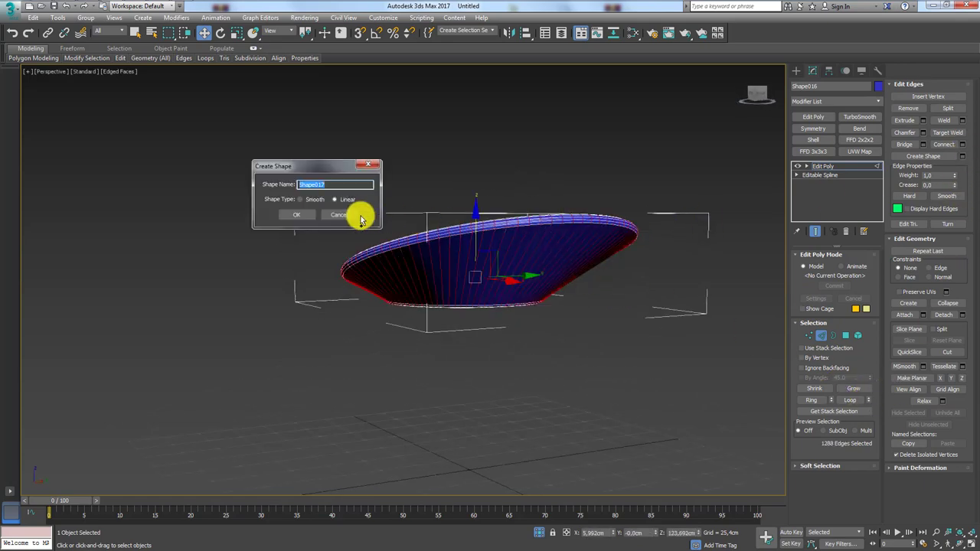
{"action": "left_click", "coordinate": [296, 215]}
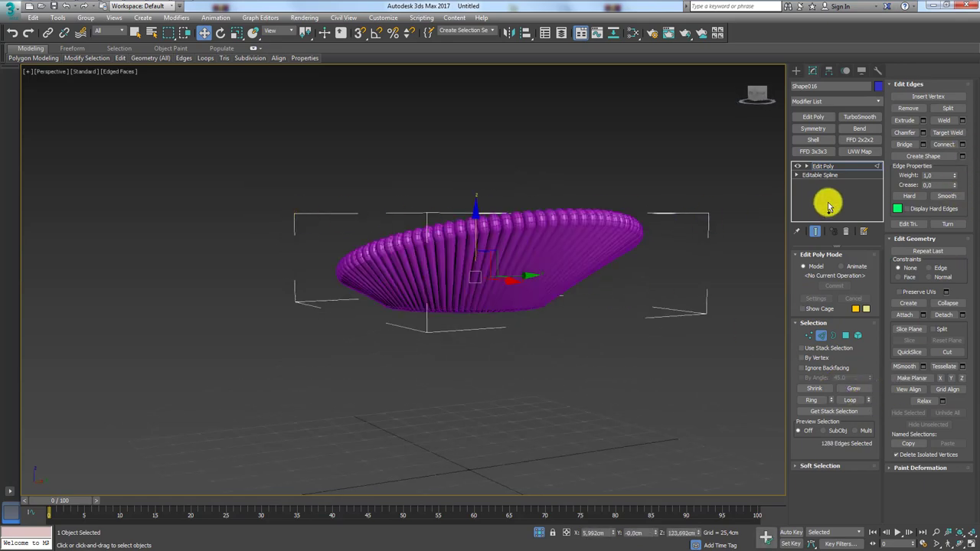
{"action": "left_click", "coordinate": [606, 225]}
{"action": "type", "text": "1,0cm"}
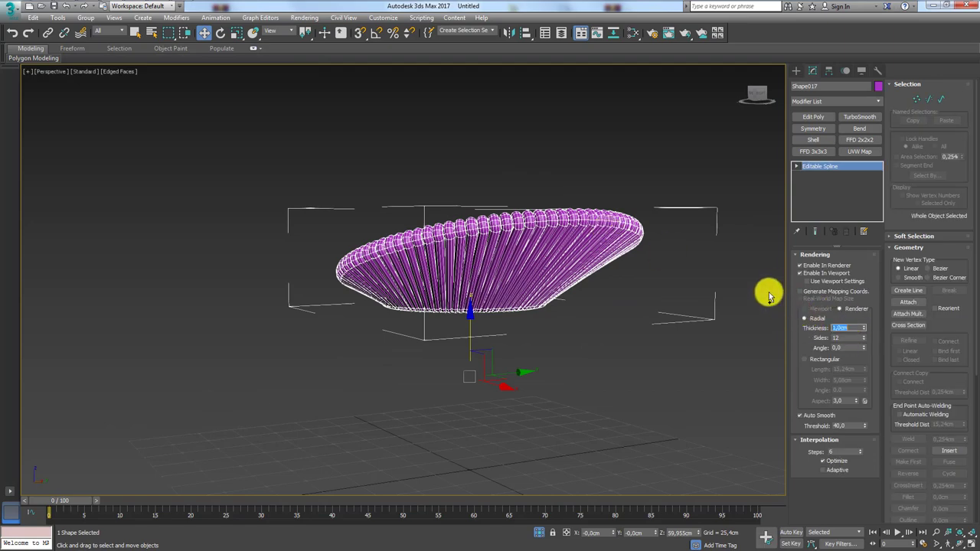
{"action": "key", "text": "Return"}
{"action": "middle_click_drag", "start_coordinate": [625, 221], "coordinate": [611, 290], "text": "alt"}
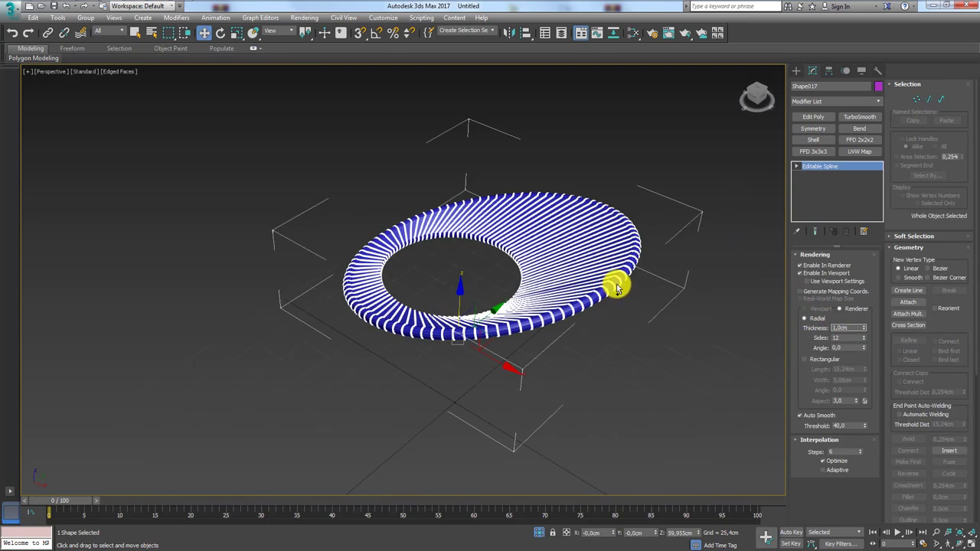
- Delete the Edit Poly modifier from Shape016's stack
{"action": "left_click", "coordinate": [618, 288]}
{"action": "scroll", "coordinate": [623, 278], "scroll_direction": "up", "scroll_amount": 4}
{"action": "left_click", "coordinate": [848, 231]}
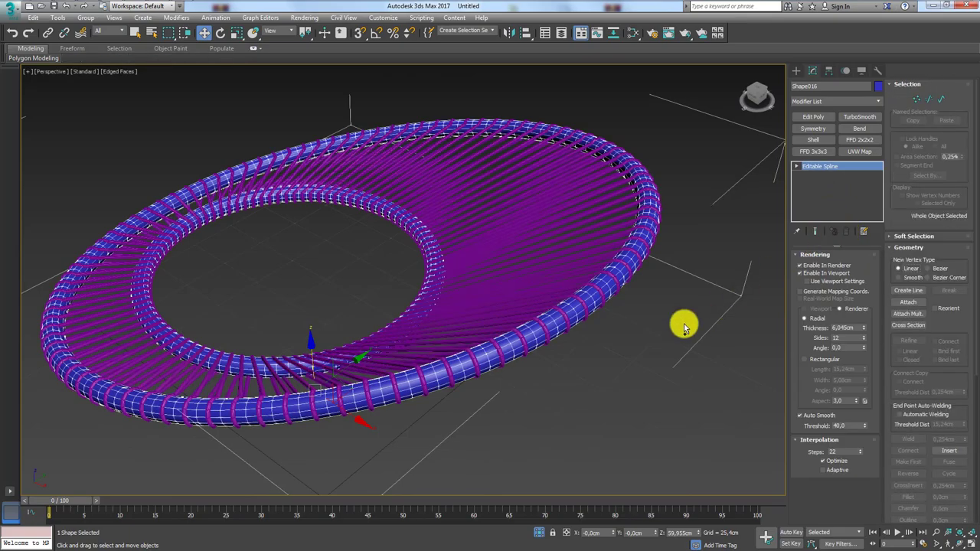
{"action": "mouse_move", "coordinate": [683, 324]}
{"action": "middle_mouse_down", "text": "alt"}
{"action": "mouse_move", "coordinate": [610, 340]}
{"action": "mouse_move", "coordinate": [470, 431]}
{"action": "mouse_move", "coordinate": [453, 313]}
{"action": "mouse_move", "coordinate": [433, 360]}
{"action": "middle_mouse_up", "text": "alt"}
- Exit isolation to restore the full chair and select the pink string object
{"action": "left_click", "coordinate": [542, 534]}
{"action": "scroll", "coordinate": [440, 359], "scroll_direction": "up", "scroll_amount": 3}
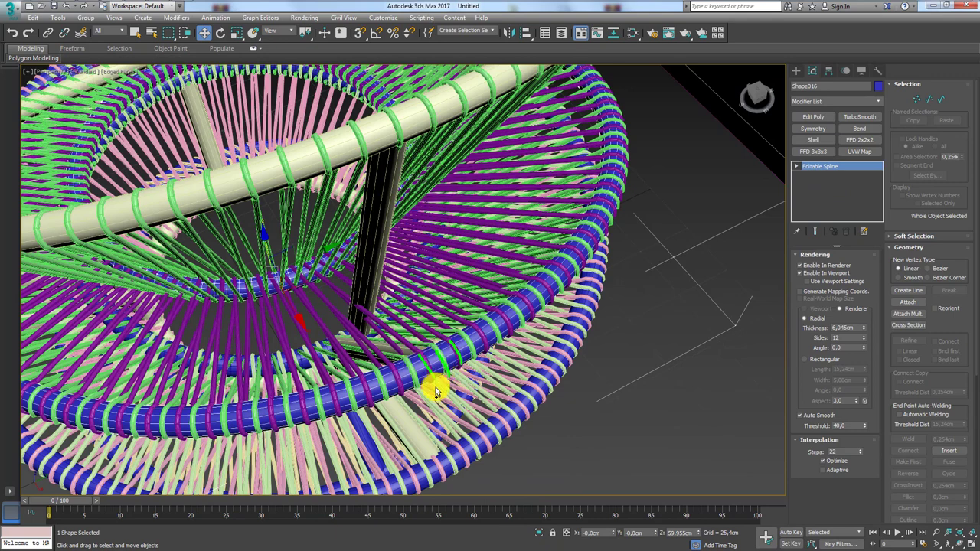
{"action": "scroll", "coordinate": [368, 314], "scroll_direction": "up", "scroll_amount": 2}
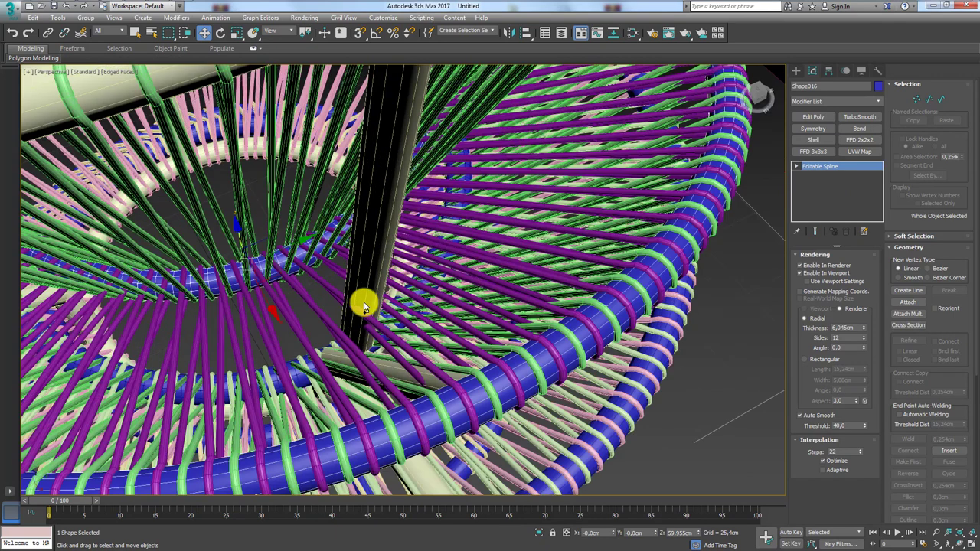
{"action": "scroll", "coordinate": [368, 314], "scroll_direction": "up", "scroll_amount": 2}
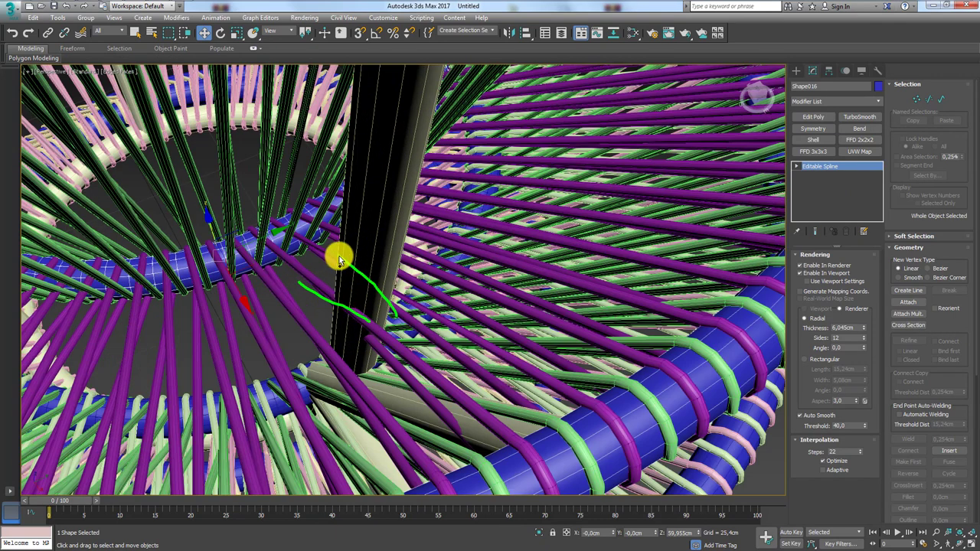
{"action": "left_click", "coordinate": [367, 324]}
{"action": "scroll", "coordinate": [371, 325], "scroll_direction": "down", "scroll_amount": 4}
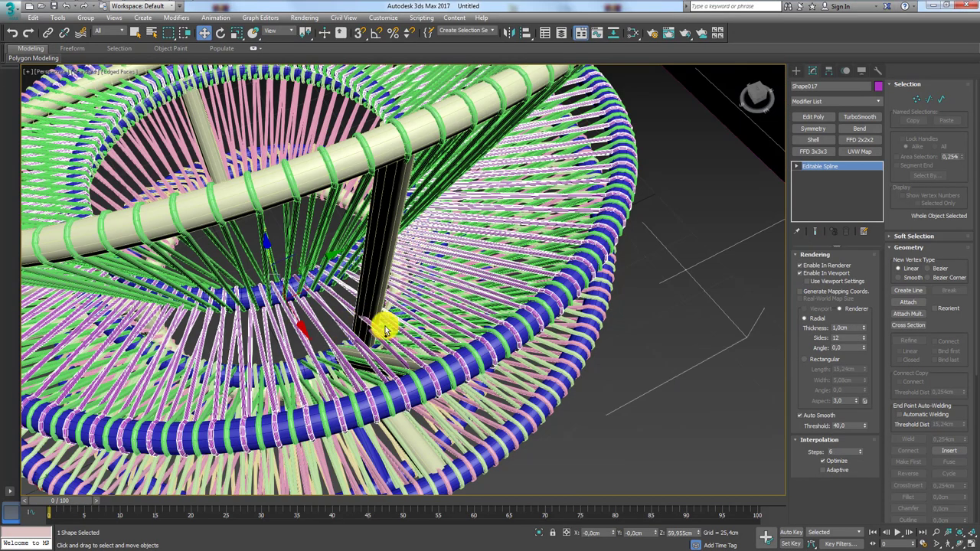
{"action": "mouse_move", "coordinate": [385, 330]}
{"action": "middle_mouse_down", "text": "alt"}
{"action": "mouse_move", "coordinate": [329, 345]}
{"action": "mouse_move", "coordinate": [383, 314]}
{"action": "middle_mouse_up", "text": "alt"}
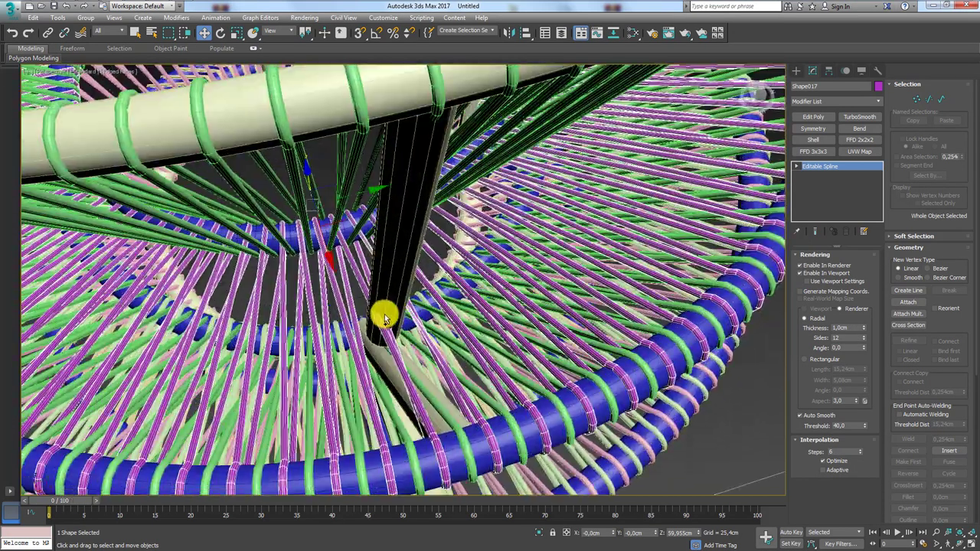
- At Segment level with viewport thickness hidden, select the strand segments beside the central post
{"action": "left_click", "coordinate": [928, 100]}
{"action": "left_click", "coordinate": [799, 274]}
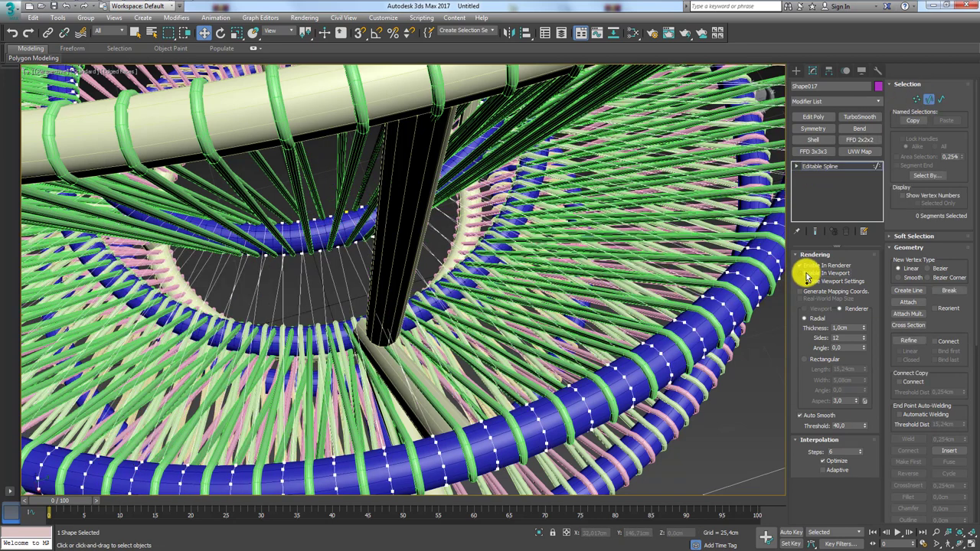
{"action": "left_click", "coordinate": [391, 341]}
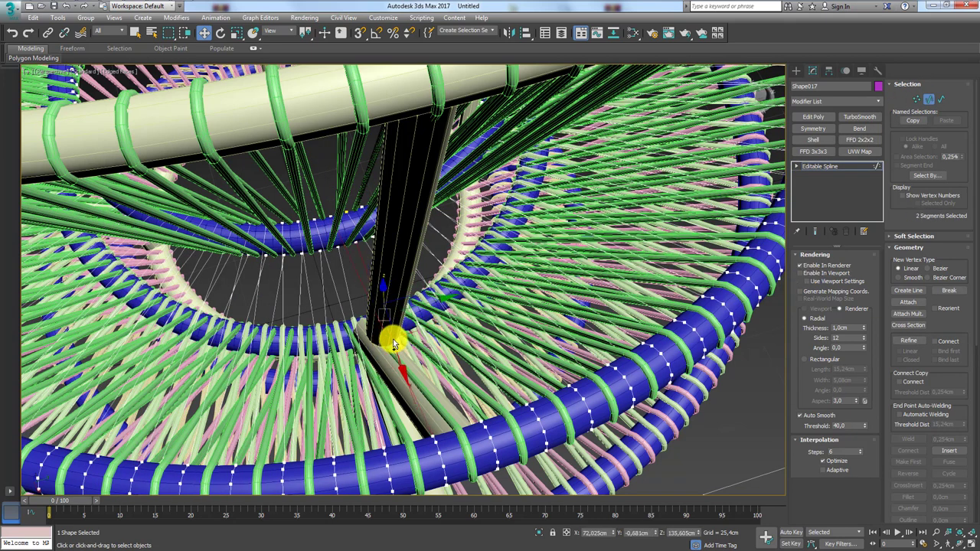
{"action": "scroll", "coordinate": [950, 387], "scroll_direction": "down", "scroll_amount": 5}
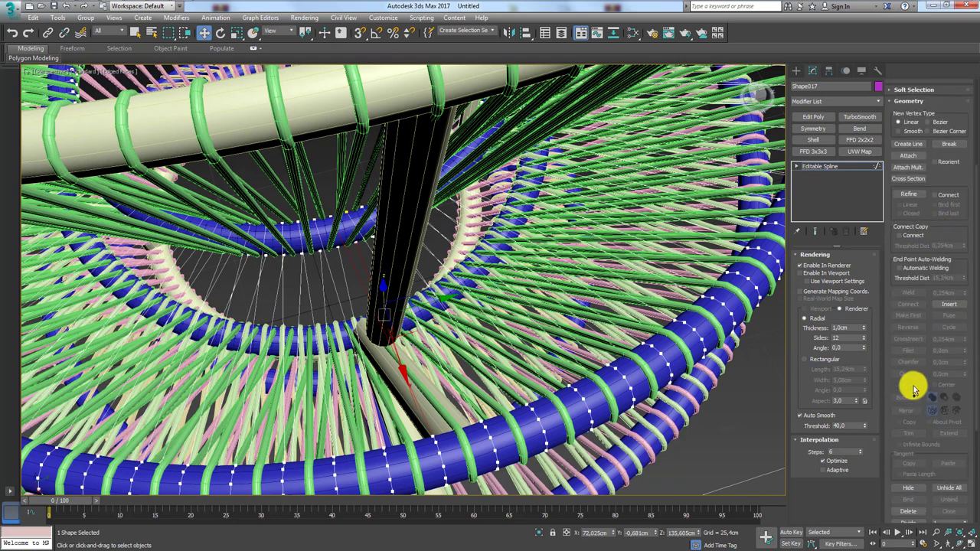
{"action": "scroll", "coordinate": [913, 389], "scroll_direction": "down", "scroll_amount": 5}
{"action": "left_click", "coordinate": [916, 368]}
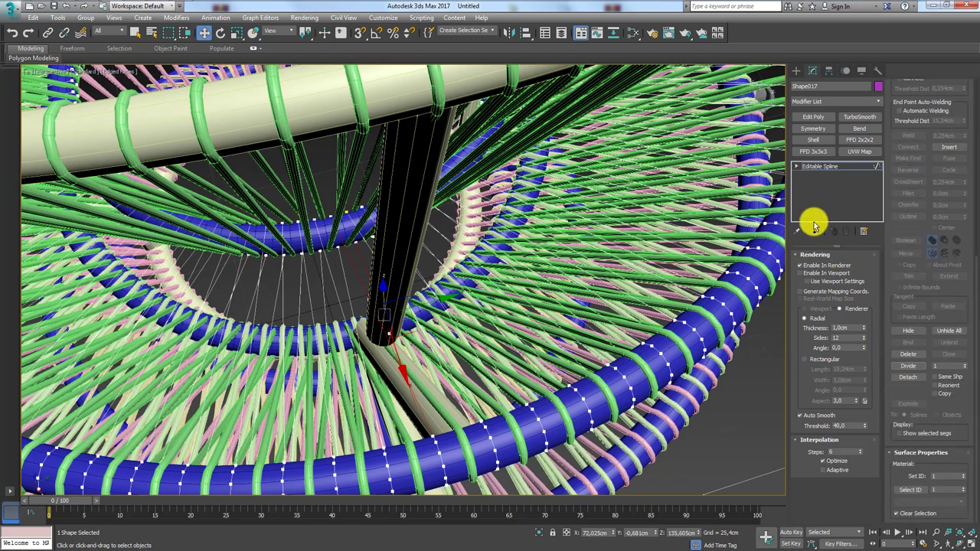
{"action": "left_click", "coordinate": [799, 167]}
{"action": "left_click", "coordinate": [389, 340]}
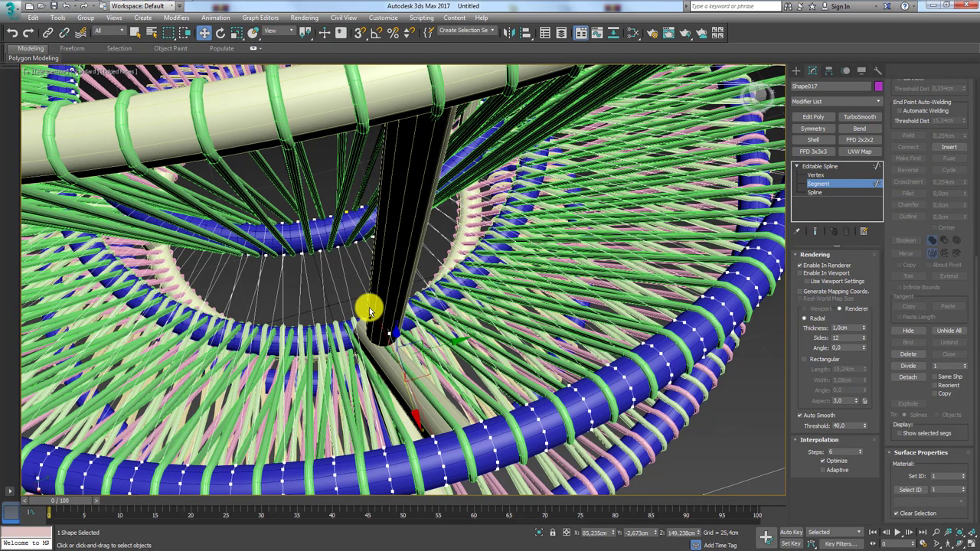
{"action": "left_click", "coordinate": [403, 306]}
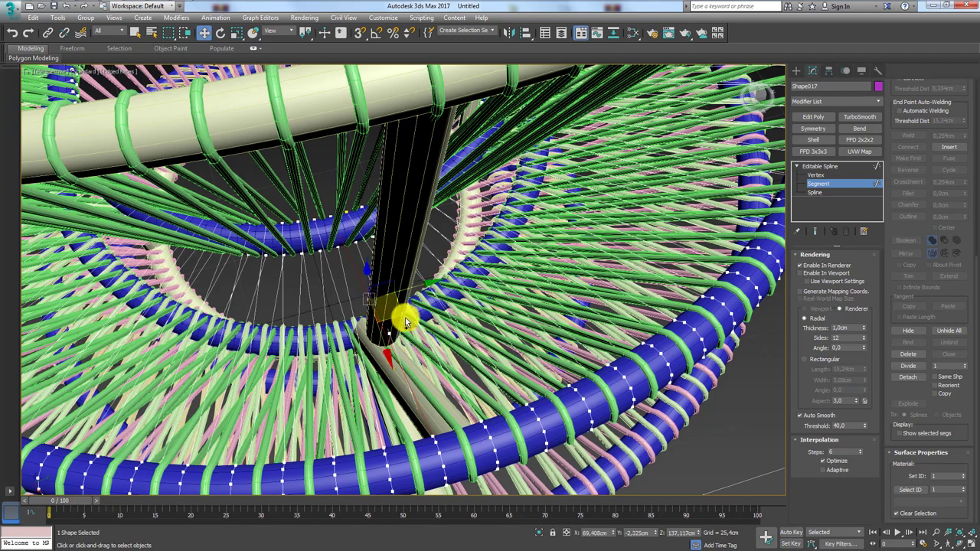
- At Vertex level, select the strand vertices along the central post
{"action": "left_click", "coordinate": [821, 177]}
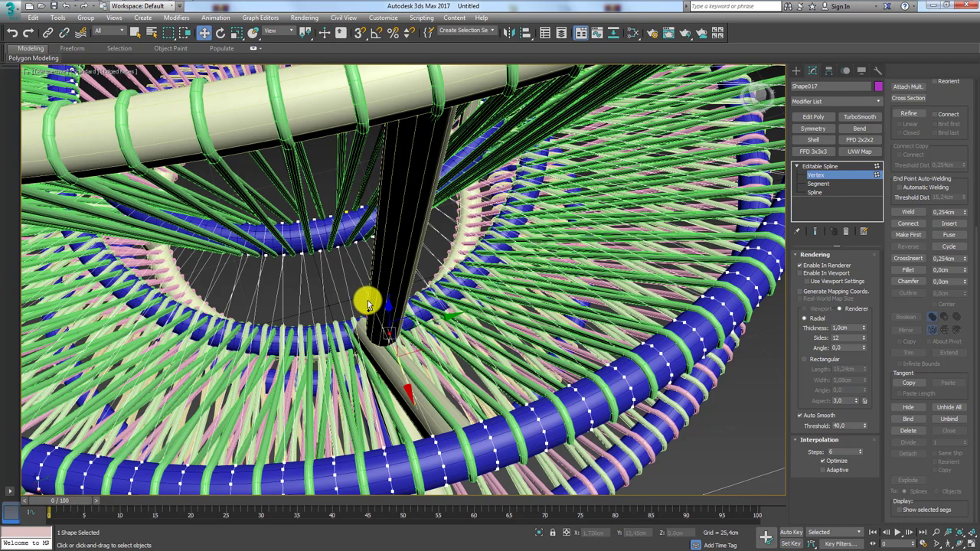
{"action": "left_click", "coordinate": [367, 305]}
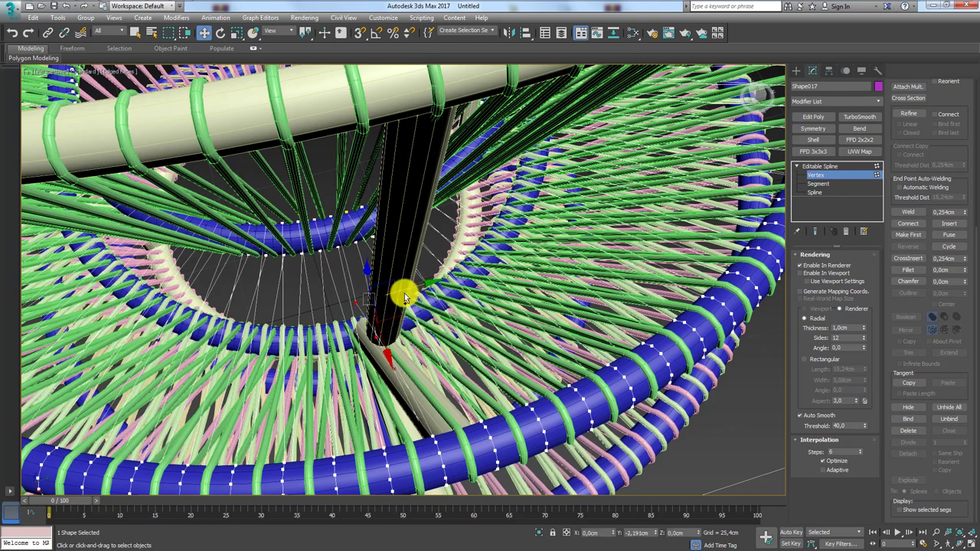
{"action": "left_click", "coordinate": [366, 324]}
{"action": "left_click", "coordinate": [357, 304]}
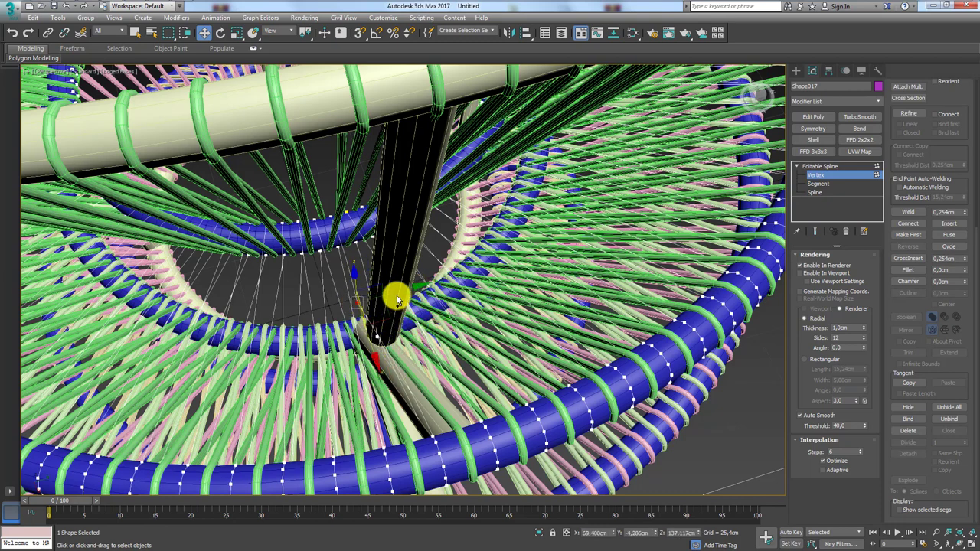
{"action": "left_click", "coordinate": [375, 337]}
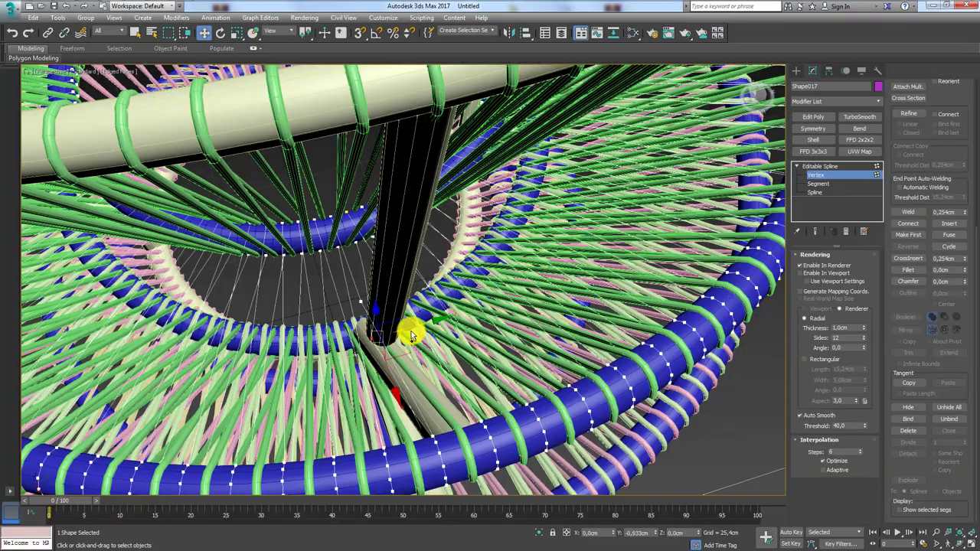
{"action": "mouse_move", "coordinate": [395, 346]}
{"action": "middle_mouse_down", "text": "alt"}
{"action": "mouse_move", "coordinate": [440, 327]}
{"action": "mouse_move", "coordinate": [400, 335]}
{"action": "mouse_move", "coordinate": [400, 365]}
{"action": "middle_mouse_up", "text": "alt"}
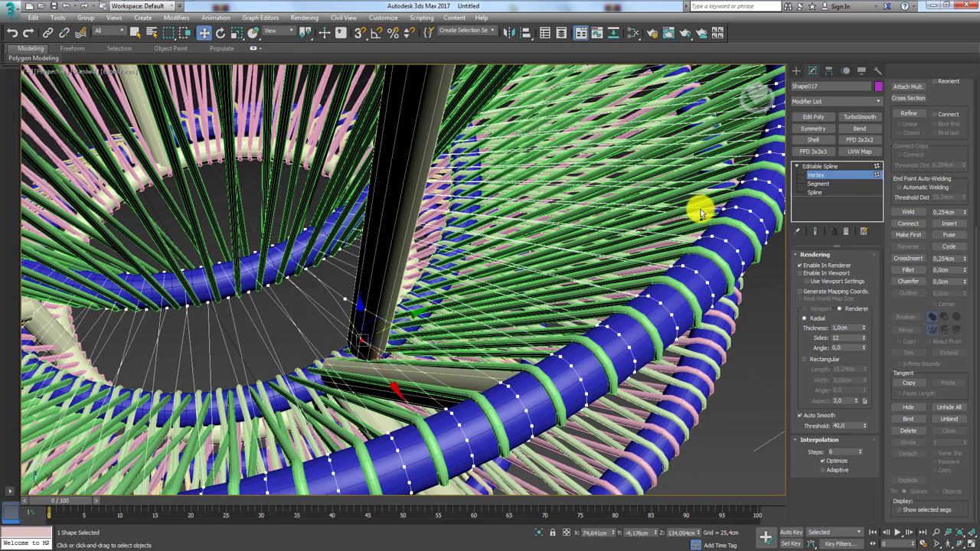
- Turn viewport rendering back on and return to the Editable Spline top level
{"action": "left_click", "coordinate": [803, 273]}
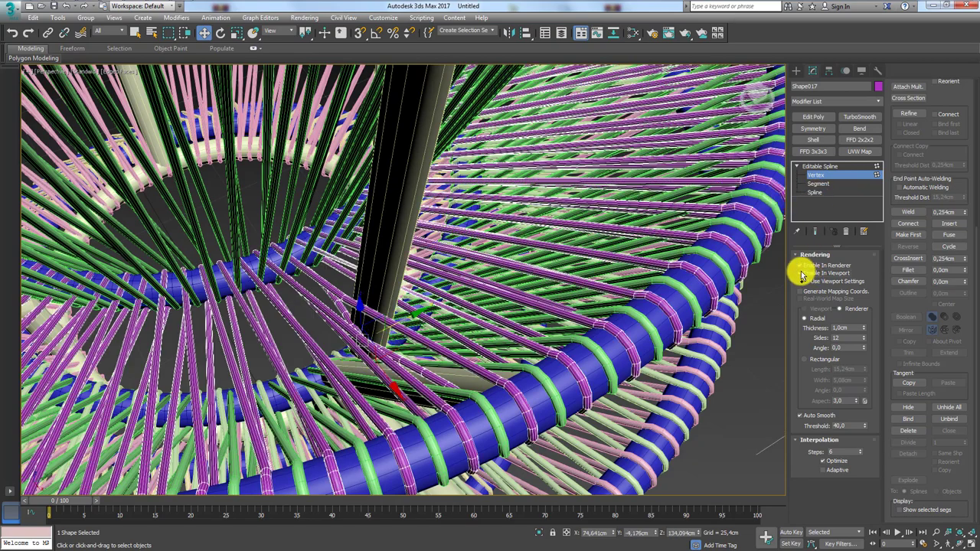
{"action": "left_click", "coordinate": [805, 168]}
{"action": "mouse_move", "coordinate": [430, 257]}
{"action": "middle_mouse_down", "text": "alt"}
{"action": "mouse_move", "coordinate": [393, 273]}
{"action": "mouse_move", "coordinate": [383, 335]}
{"action": "mouse_move", "coordinate": [320, 328]}
{"action": "mouse_move", "coordinate": [328, 350]}
{"action": "mouse_move", "coordinate": [335, 317]}
{"action": "mouse_move", "coordinate": [358, 297]}
{"action": "mouse_move", "coordinate": [399, 211]}
{"action": "middle_mouse_up", "text": "alt"}
- On Shape011 at Vertex level, raise one vertex on Z from -9.959cm to about -6.544cm
{"action": "scroll", "coordinate": [323, 327], "scroll_direction": "down", "scroll_amount": 5}
{"action": "left_click", "coordinate": [398, 211]}
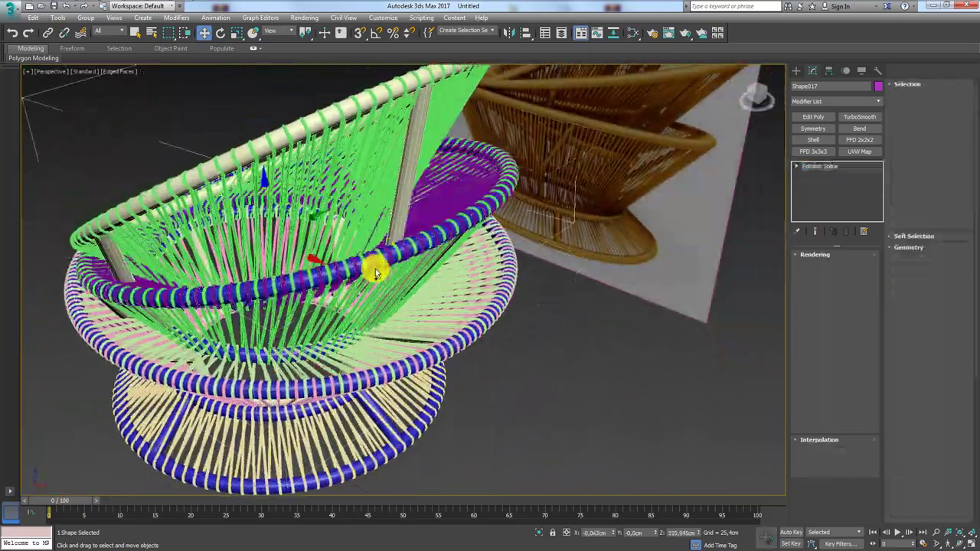
{"action": "middle_click_drag", "start_coordinate": [375, 268], "coordinate": [409, 222], "text": "alt"}
{"action": "scroll", "coordinate": [416, 303], "scroll_direction": "up", "scroll_amount": 5}
{"action": "mouse_move", "coordinate": [416, 302]}
{"action": "middle_mouse_down", "text": "alt"}
{"action": "mouse_move", "coordinate": [420, 278]}
{"action": "mouse_move", "coordinate": [434, 275]}
{"action": "mouse_move", "coordinate": [417, 302]}
{"action": "mouse_move", "coordinate": [406, 267]}
{"action": "mouse_move", "coordinate": [416, 319]}
{"action": "middle_mouse_up", "text": "alt"}
{"action": "left_click", "coordinate": [916, 99]}
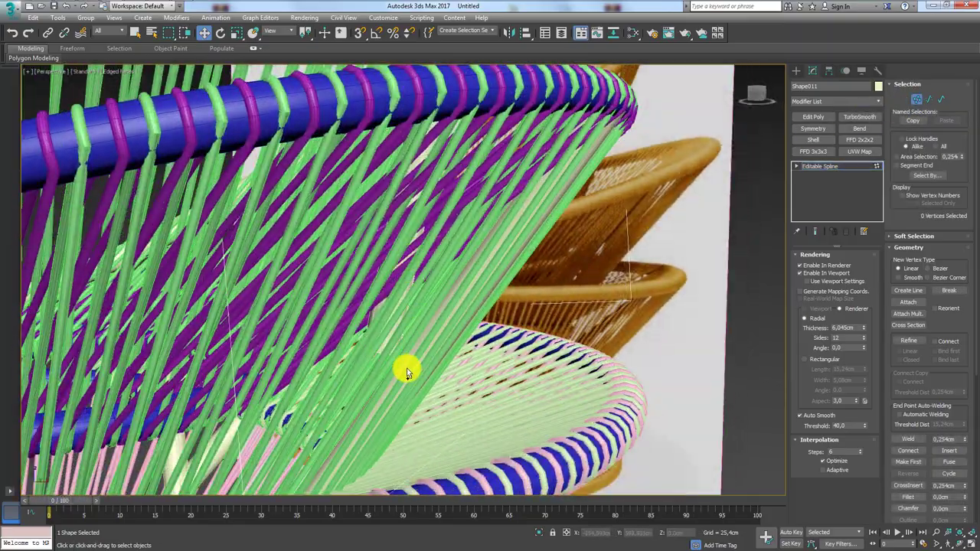
{"action": "mouse_move", "coordinate": [365, 337]}
{"action": "middle_mouse_down", "text": "alt"}
{"action": "mouse_move", "coordinate": [389, 367]}
{"action": "mouse_move", "coordinate": [367, 345]}
{"action": "mouse_move", "coordinate": [324, 355]}
{"action": "mouse_move", "coordinate": [396, 363]}
{"action": "mouse_move", "coordinate": [374, 357]}
{"action": "middle_mouse_up", "text": "alt"}
{"action": "mouse_move", "coordinate": [335, 313]}
{"action": "middle_mouse_down", "text": "alt"}
{"action": "mouse_move", "coordinate": [342, 335]}
{"action": "mouse_move", "coordinate": [332, 299]}
{"action": "middle_mouse_up", "text": "alt"}
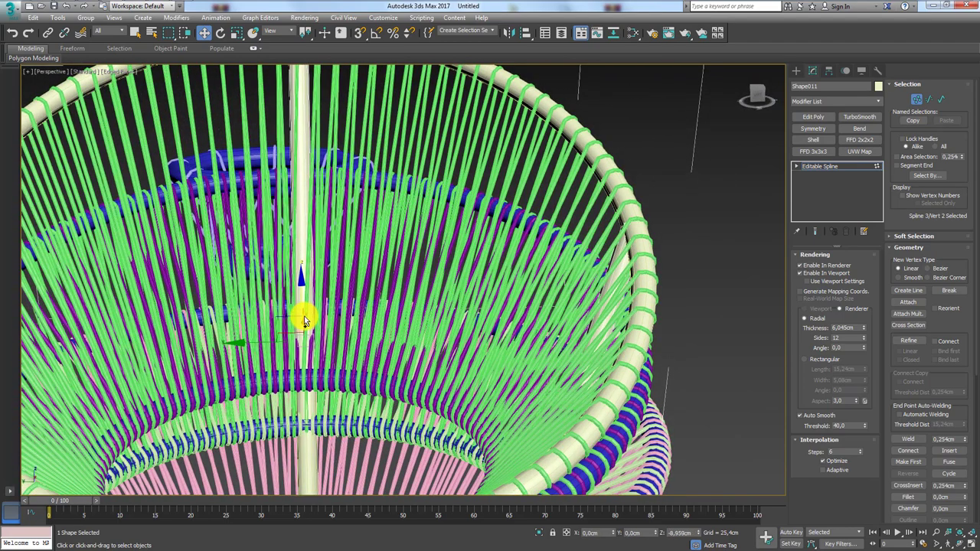
{"action": "left_click_drag", "start_coordinate": [304, 318], "coordinate": [305, 309]}
{"action": "mouse_move", "coordinate": [301, 317]}
{"action": "middle_mouse_down", "text": "alt"}
{"action": "mouse_move", "coordinate": [295, 409]}
{"action": "mouse_move", "coordinate": [334, 345]}
{"action": "mouse_move", "coordinate": [291, 359]}
{"action": "mouse_move", "coordinate": [307, 367]}
{"action": "mouse_move", "coordinate": [286, 389]}
{"action": "mouse_move", "coordinate": [345, 280]}
{"action": "mouse_move", "coordinate": [347, 444]}
{"action": "middle_mouse_up", "text": "alt"}
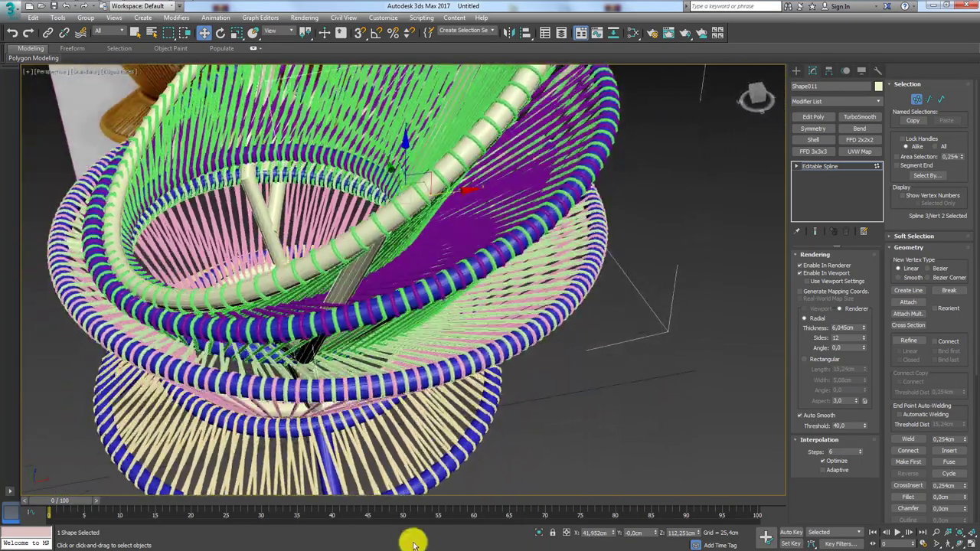
- Isolate the rods, box-select the short rod's end vertices, then exit isolation
{"action": "left_click", "coordinate": [539, 533]}
{"action": "scroll", "coordinate": [449, 361], "scroll_direction": "down", "scroll_amount": 3}
{"action": "scroll", "coordinate": [442, 344], "scroll_direction": "down", "scroll_amount": 3}
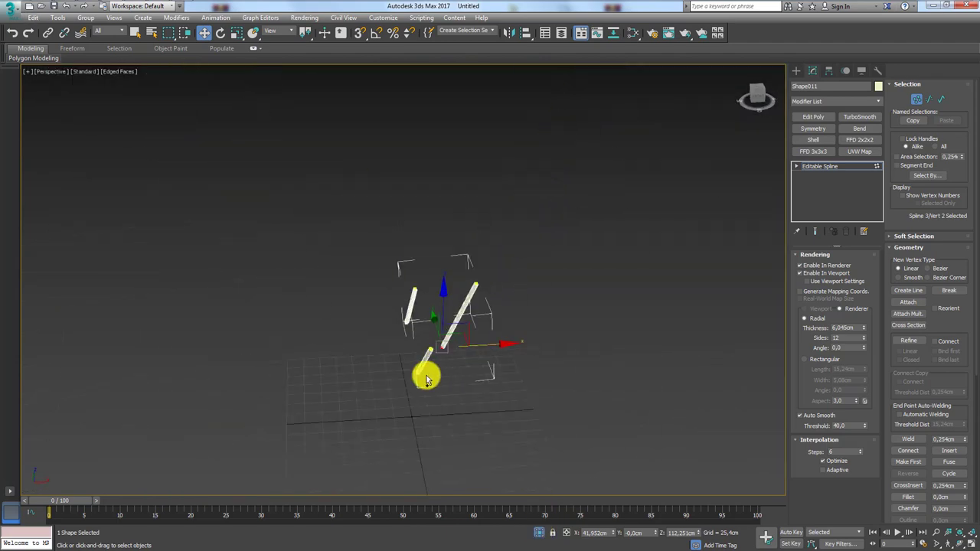
{"action": "scroll", "coordinate": [420, 375], "scroll_direction": "up", "scroll_amount": 2}
{"action": "left_click_drag", "start_coordinate": [425, 388], "coordinate": [402, 337]}
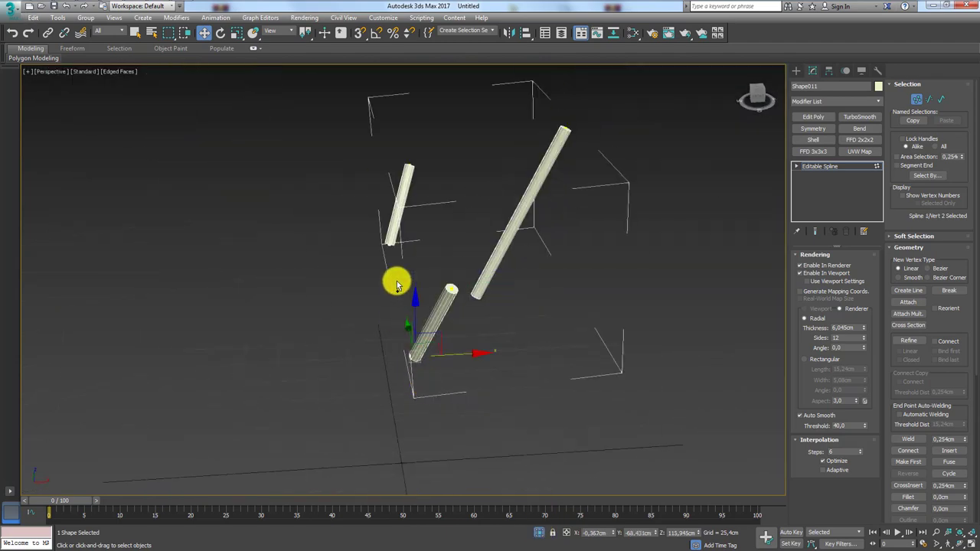
{"action": "left_click", "coordinate": [537, 534]}
{"action": "mouse_move", "coordinate": [481, 426]}
{"action": "middle_mouse_down", "text": "alt"}
{"action": "mouse_move", "coordinate": [387, 386]}
{"action": "mouse_move", "coordinate": [313, 280]}
{"action": "mouse_move", "coordinate": [404, 317]}
{"action": "mouse_move", "coordinate": [441, 349]}
{"action": "mouse_move", "coordinate": [439, 373]}
{"action": "middle_mouse_up", "text": "alt"}
{"action": "scroll", "coordinate": [334, 297], "scroll_direction": "up", "scroll_amount": 2}
{"action": "scroll", "coordinate": [435, 352], "scroll_direction": "up", "scroll_amount": 2}
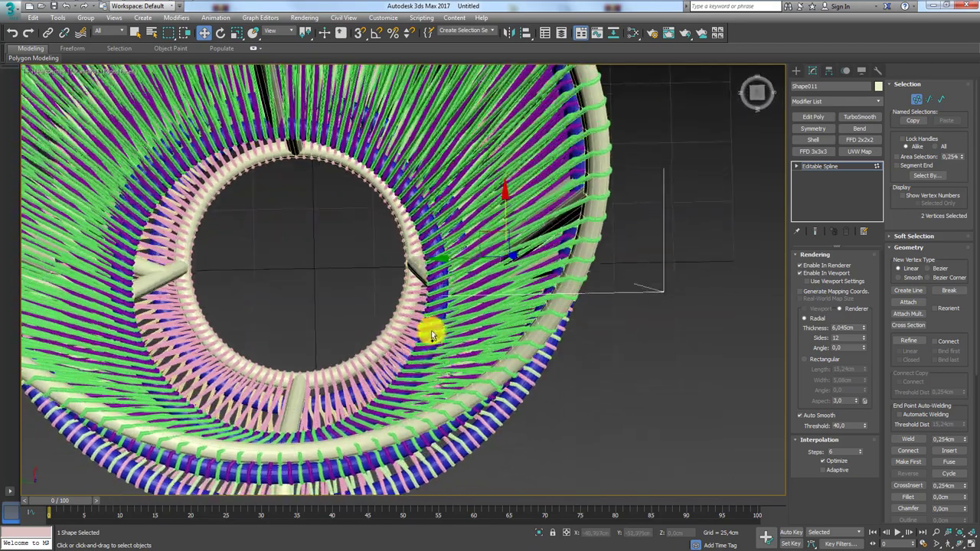
- Move and scale the rod end vertices across the ring opening
{"action": "key", "text": "e"}
{"action": "key", "text": "r"}
{"action": "key", "text": "w"}
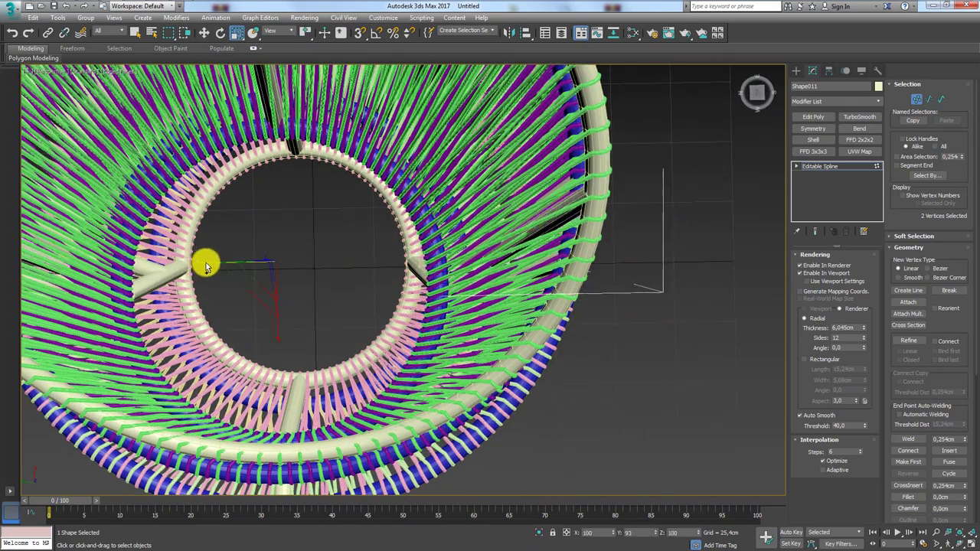
{"action": "left_click_drag", "start_coordinate": [212, 258], "coordinate": [454, 251]}
{"action": "mouse_move", "coordinate": [454, 250]}
{"action": "middle_mouse_down", "text": "alt"}
{"action": "mouse_move", "coordinate": [207, 317]}
{"action": "mouse_move", "coordinate": [340, 258]}
{"action": "middle_mouse_up", "text": "alt"}
{"action": "middle_click_drag", "start_coordinate": [306, 208], "coordinate": [301, 290], "text": "alt"}
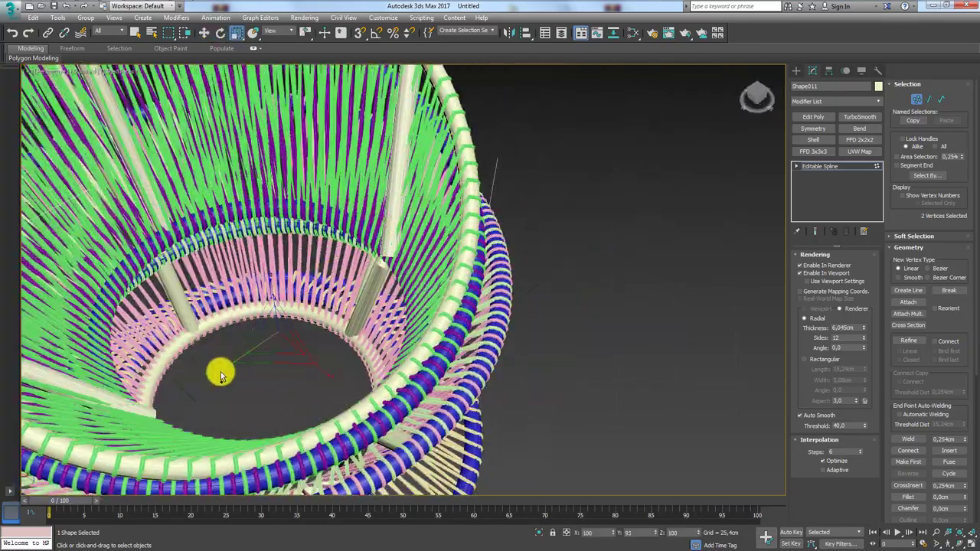
{"action": "key", "text": "r"}
{"action": "mouse_move", "coordinate": [219, 372]}
{"action": "middle_mouse_down", "text": "alt"}
{"action": "mouse_move", "coordinate": [376, 281]}
{"action": "mouse_move", "coordinate": [281, 246]}
{"action": "mouse_move", "coordinate": [271, 328]}
{"action": "mouse_move", "coordinate": [449, 267]}
{"action": "middle_mouse_up", "text": "alt"}
{"action": "scroll", "coordinate": [281, 246], "scroll_direction": "down", "scroll_amount": 5}
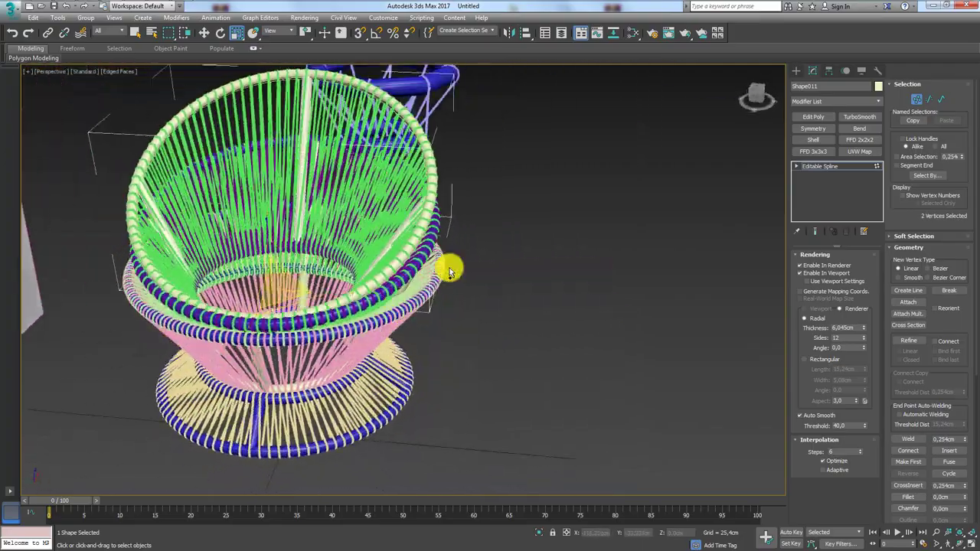
- Return to the Editable Spline top level and inspect the chair around the post
{"action": "left_click", "coordinate": [818, 166]}
{"action": "scroll", "coordinate": [367, 204], "scroll_direction": "up", "scroll_amount": 3}
{"action": "mouse_move", "coordinate": [367, 204]}
{"action": "middle_mouse_down", "text": "alt"}
{"action": "mouse_move", "coordinate": [482, 263]}
{"action": "mouse_move", "coordinate": [453, 307]}
{"action": "middle_mouse_up", "text": "alt"}
{"action": "scroll", "coordinate": [447, 360], "scroll_direction": "up", "scroll_amount": 5}
{"action": "mouse_move", "coordinate": [447, 360]}
{"action": "middle_mouse_down", "text": "alt"}
{"action": "mouse_move", "coordinate": [407, 350]}
{"action": "mouse_move", "coordinate": [419, 368]}
{"action": "mouse_move", "coordinate": [437, 365]}
{"action": "mouse_move", "coordinate": [372, 232]}
{"action": "middle_mouse_up", "text": "alt"}
- Set the green strands' thickness to about 4.29 cm, cancelling an accidental move of the rods
{"action": "scroll", "coordinate": [346, 302], "scroll_direction": "down", "scroll_amount": 5}
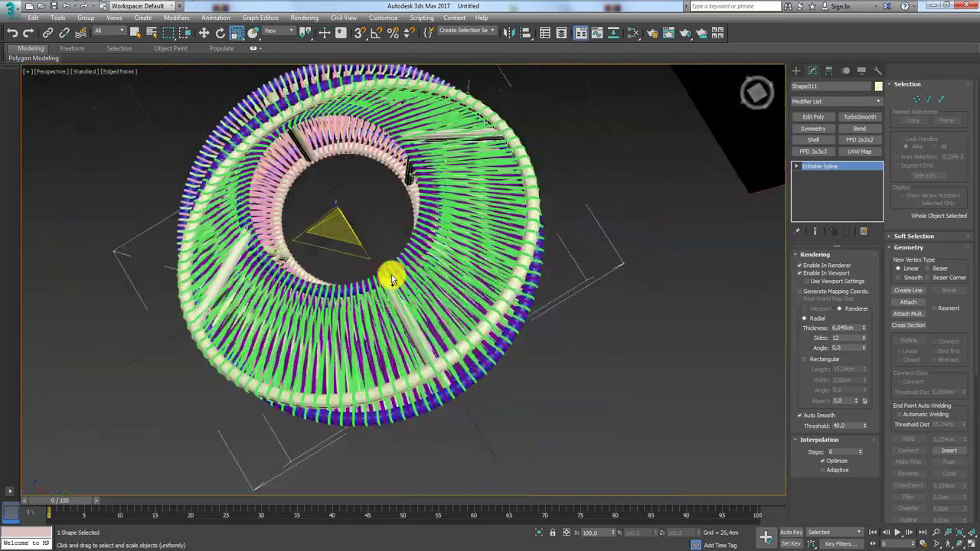
{"action": "mouse_move", "coordinate": [391, 280]}
{"action": "middle_mouse_down", "text": "alt"}
{"action": "mouse_move", "coordinate": [394, 307]}
{"action": "mouse_move", "coordinate": [394, 281]}
{"action": "mouse_move", "coordinate": [452, 252]}
{"action": "middle_mouse_up", "text": "alt"}
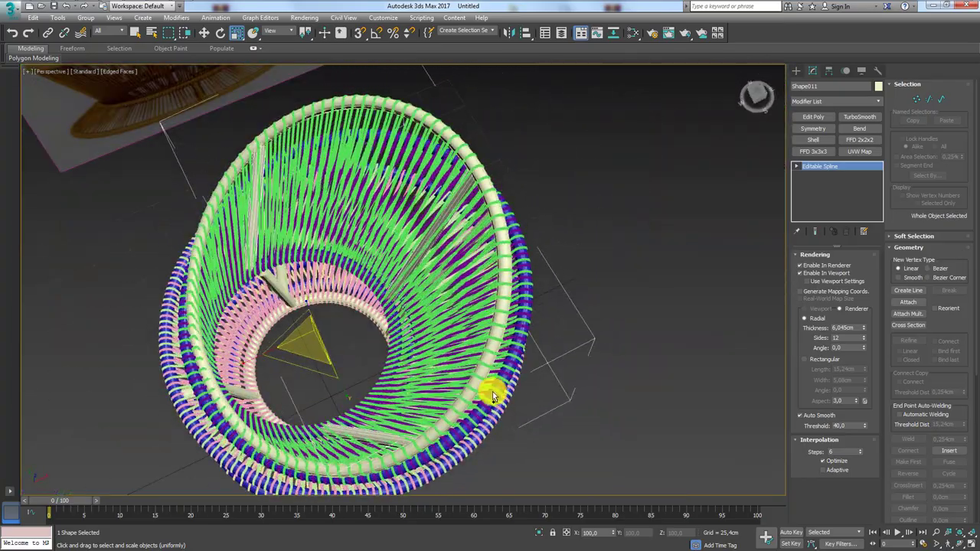
{"action": "scroll", "coordinate": [492, 396], "scroll_direction": "up", "scroll_amount": 5}
{"action": "scroll", "coordinate": [445, 350], "scroll_direction": "down", "scroll_amount": 5}
{"action": "middle_click_drag", "start_coordinate": [442, 353], "coordinate": [492, 341], "text": "alt"}
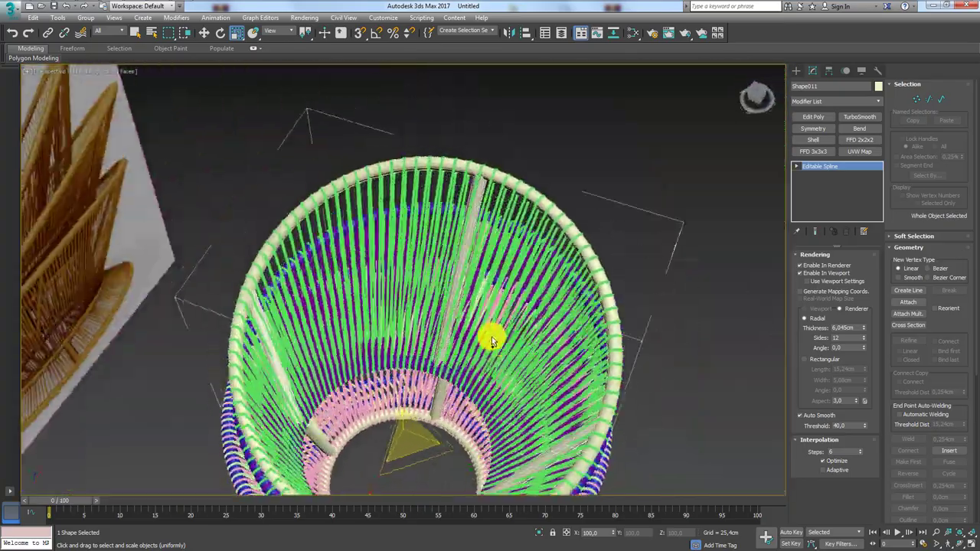
{"action": "scroll", "coordinate": [467, 352], "scroll_direction": "up", "scroll_amount": 5}
{"action": "scroll", "coordinate": [426, 366], "scroll_direction": "down", "scroll_amount": 5}
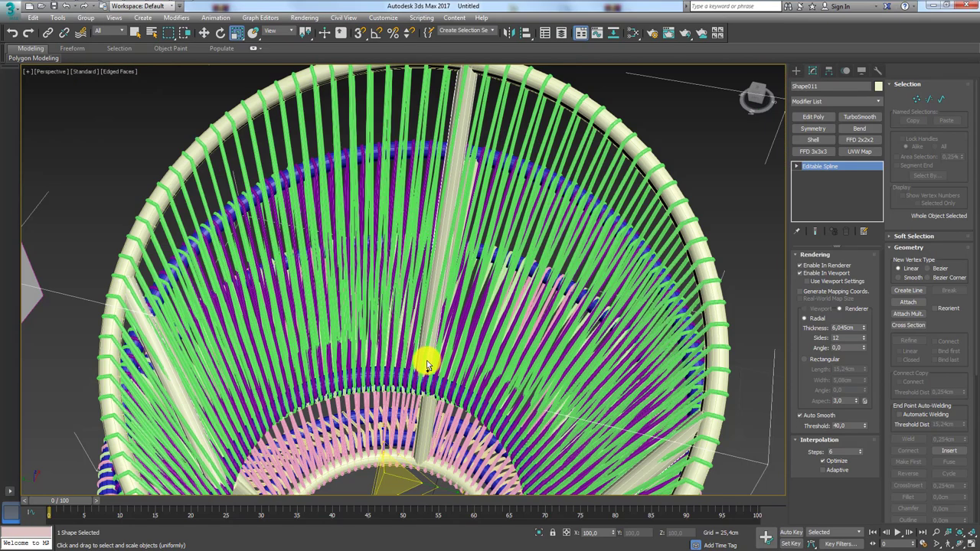
{"action": "middle_click_drag", "start_coordinate": [494, 355], "coordinate": [536, 348], "text": "alt"}
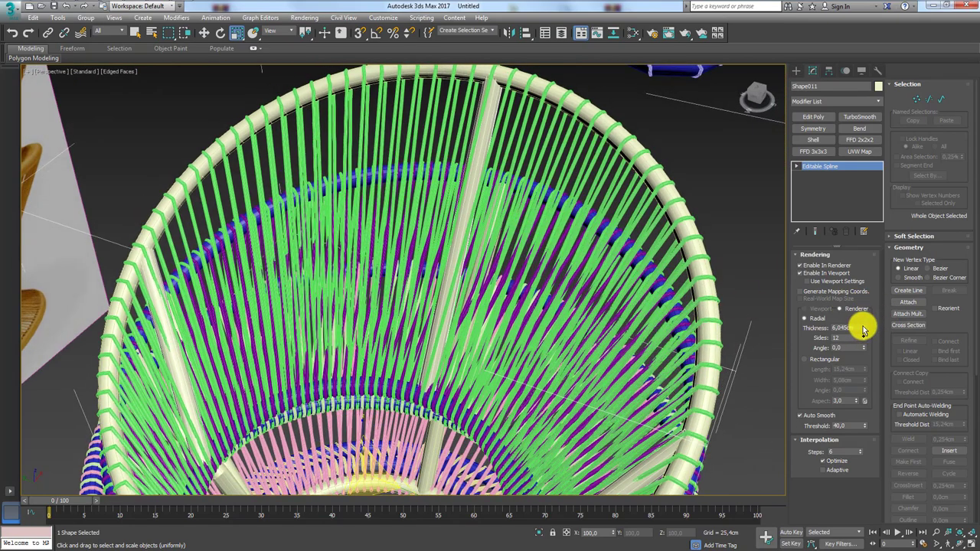
{"action": "left_click_drag", "start_coordinate": [863, 329], "coordinate": [864, 347]}
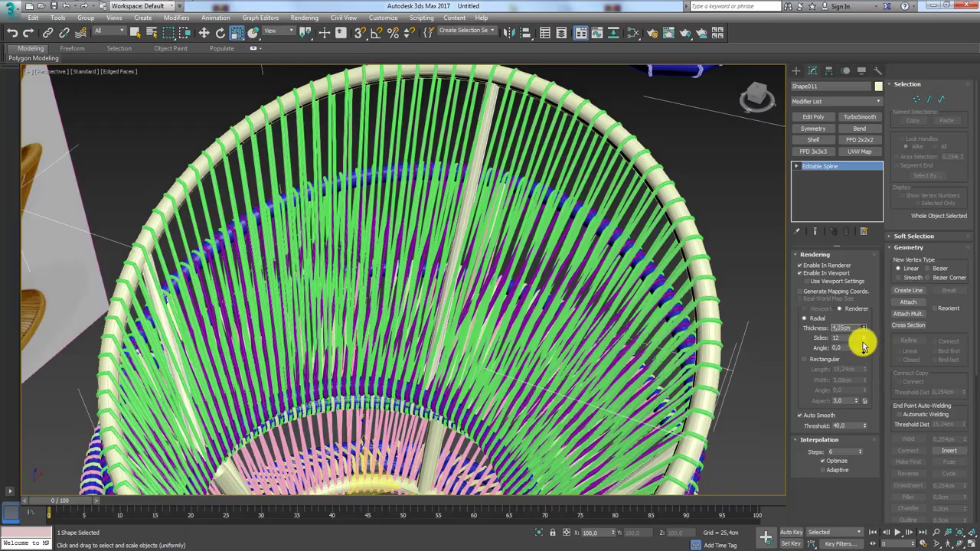
{"action": "mouse_move", "coordinate": [457, 276]}
{"action": "middle_mouse_down", "text": "alt"}
{"action": "mouse_move", "coordinate": [425, 288]}
{"action": "mouse_move", "coordinate": [422, 317]}
{"action": "mouse_move", "coordinate": [426, 288]}
{"action": "mouse_move", "coordinate": [521, 223]}
{"action": "middle_mouse_up", "text": "alt"}
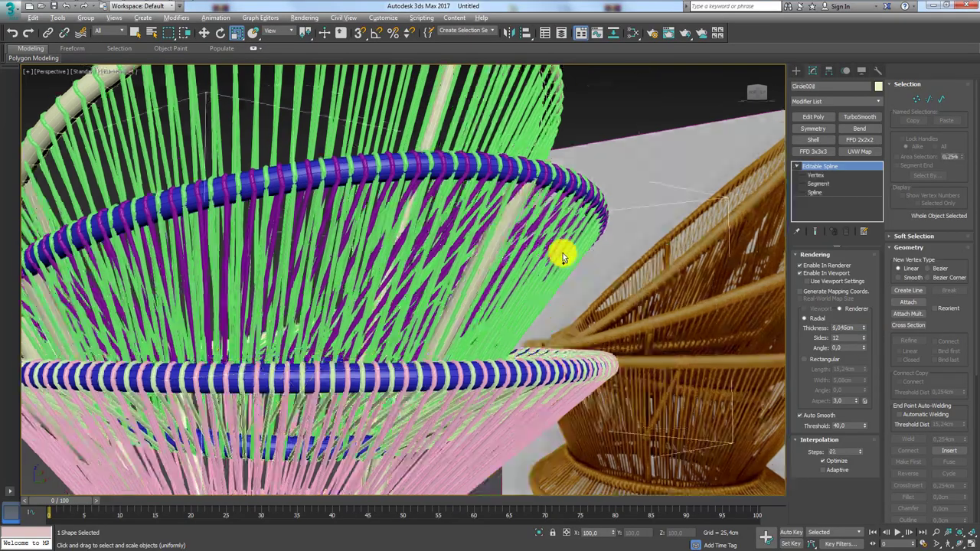
{"action": "key", "text": "w"}
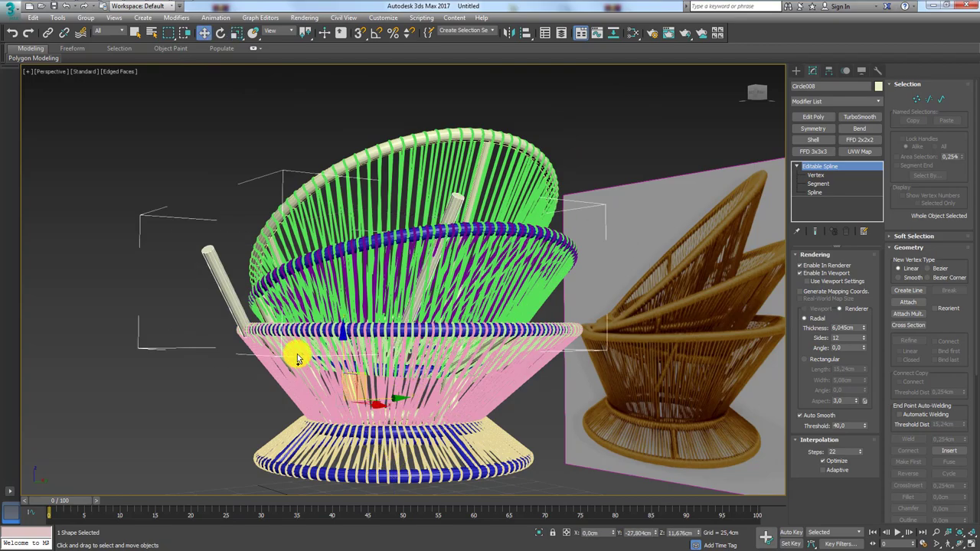
{"action": "left_click_drag", "start_coordinate": [414, 391], "coordinate": [536, 361]}
{"action": "right_click", "coordinate": [536, 361]}
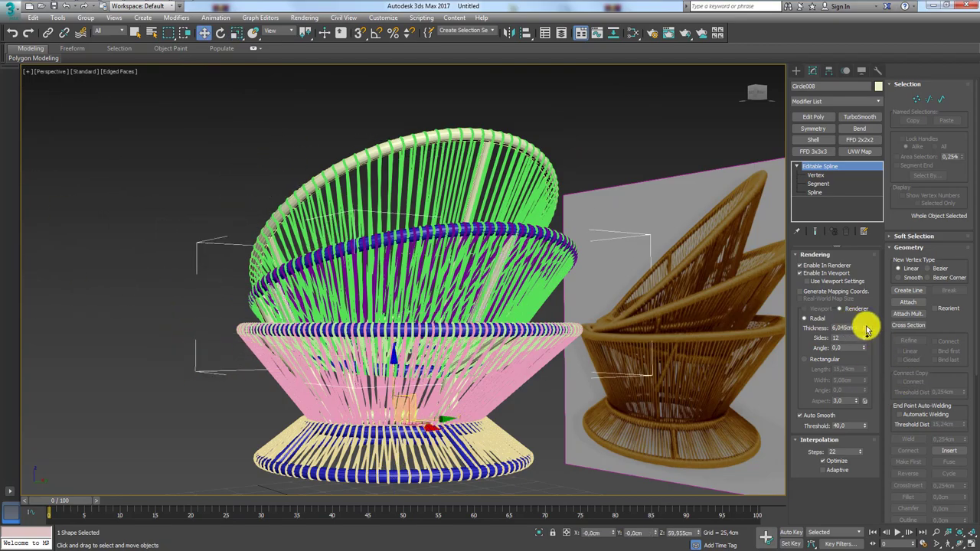
{"action": "left_click_drag", "start_coordinate": [868, 330], "coordinate": [863, 347]}
- Select the lower ring strands Shape004 and thin them to 4.05 cm
{"action": "mouse_move", "coordinate": [475, 329]}
{"action": "middle_mouse_down", "text": "alt"}
{"action": "mouse_move", "coordinate": [431, 319]}
{"action": "mouse_move", "coordinate": [458, 286]}
{"action": "mouse_move", "coordinate": [438, 311]}
{"action": "middle_mouse_up", "text": "alt"}
{"action": "scroll", "coordinate": [444, 368], "scroll_direction": "up", "scroll_amount": 4}
{"action": "left_click", "coordinate": [452, 433]}
{"action": "scroll", "coordinate": [452, 433], "scroll_direction": "down", "scroll_amount": 3}
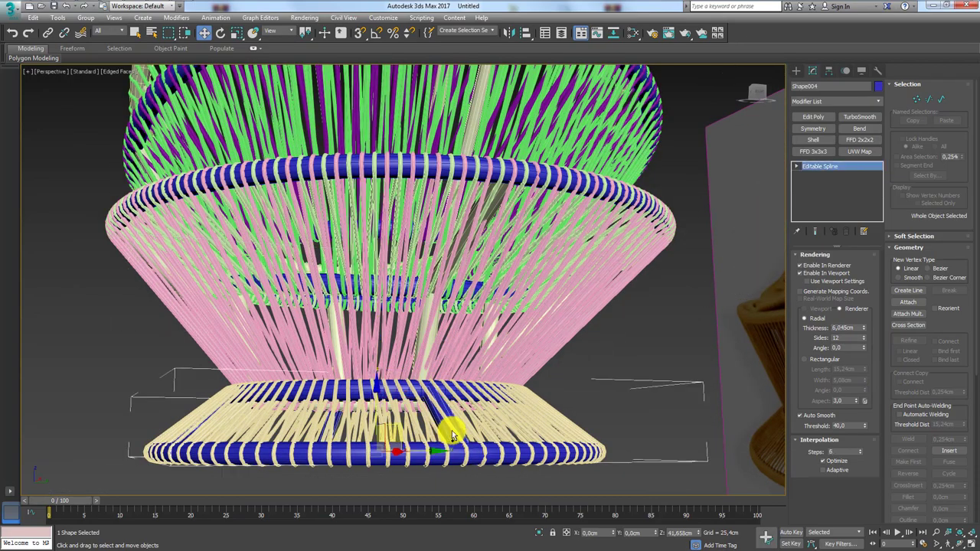
{"action": "middle_click_drag", "start_coordinate": [452, 433], "coordinate": [656, 342], "text": "alt"}
{"action": "left_click_drag", "start_coordinate": [872, 328], "coordinate": [864, 344]}
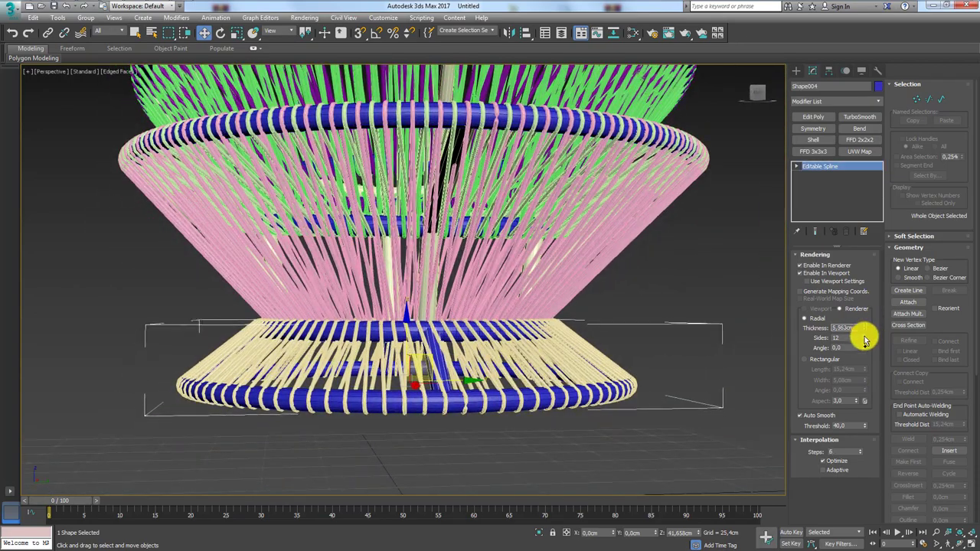
{"action": "mouse_move", "coordinate": [509, 302]}
{"action": "middle_mouse_down", "text": "alt"}
{"action": "mouse_move", "coordinate": [593, 323]}
{"action": "mouse_move", "coordinate": [587, 311]}
{"action": "middle_mouse_up", "text": "alt"}
{"action": "scroll", "coordinate": [536, 272], "scroll_direction": "up", "scroll_amount": 2}
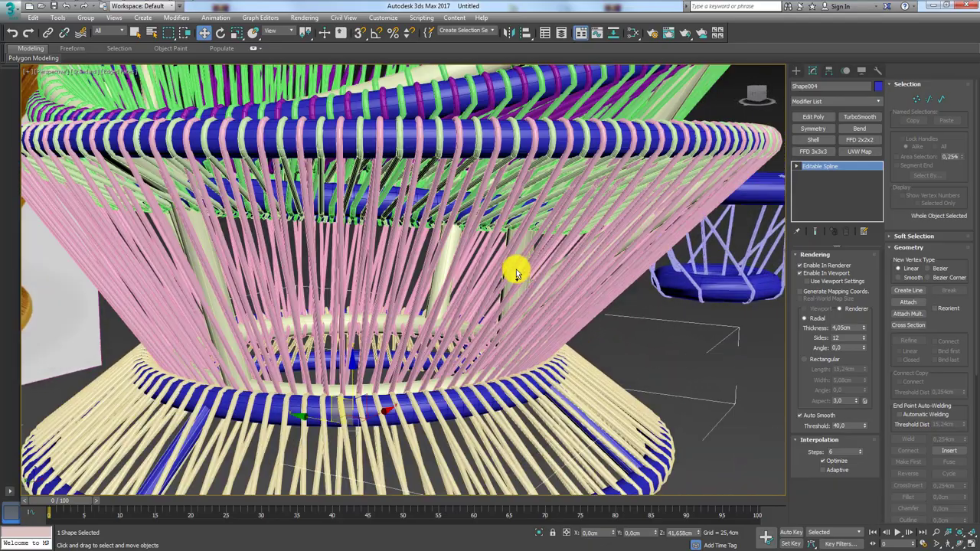
- Select the pink strands Shape001 and thin them to about 4.29 cm
{"action": "left_click", "coordinate": [517, 273]}
{"action": "scroll", "coordinate": [515, 273], "scroll_direction": "up", "scroll_amount": 2}
{"action": "scroll", "coordinate": [506, 273], "scroll_direction": "up", "scroll_amount": 3}
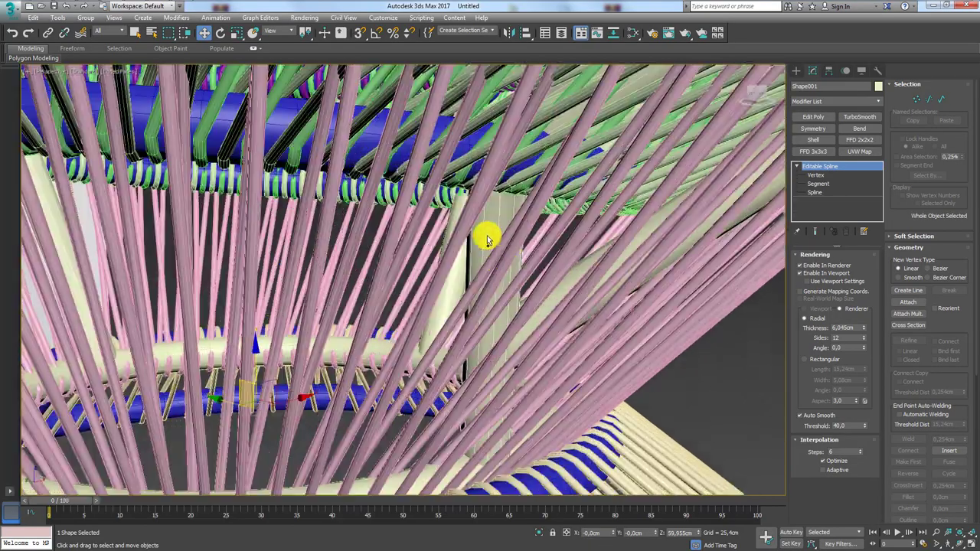
{"action": "scroll", "coordinate": [830, 307], "scroll_direction": "down", "scroll_amount": 1}
{"action": "left_click_drag", "start_coordinate": [864, 328], "coordinate": [864, 337]}
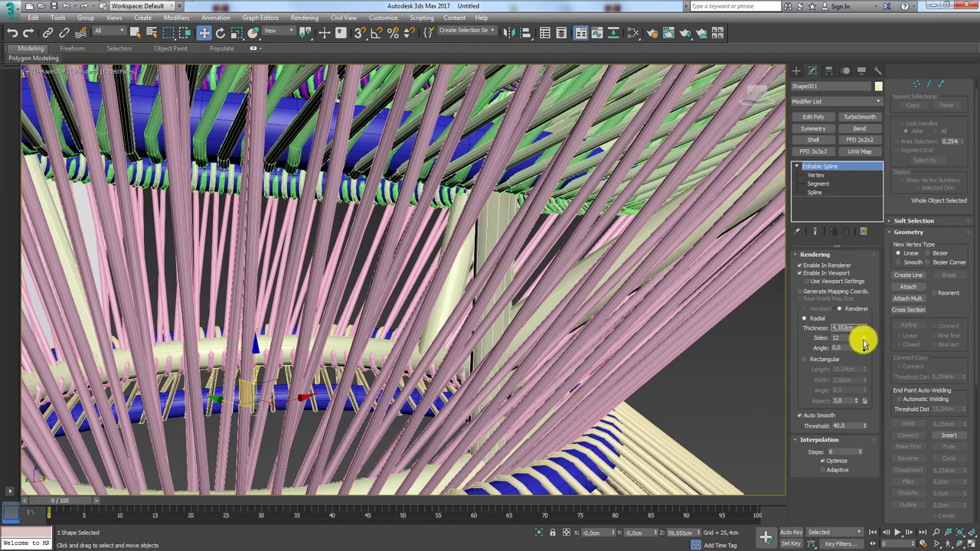
{"action": "scroll", "coordinate": [537, 289], "scroll_direction": "down", "scroll_amount": 5}
{"action": "scroll", "coordinate": [576, 251], "scroll_direction": "down", "scroll_amount": 2}
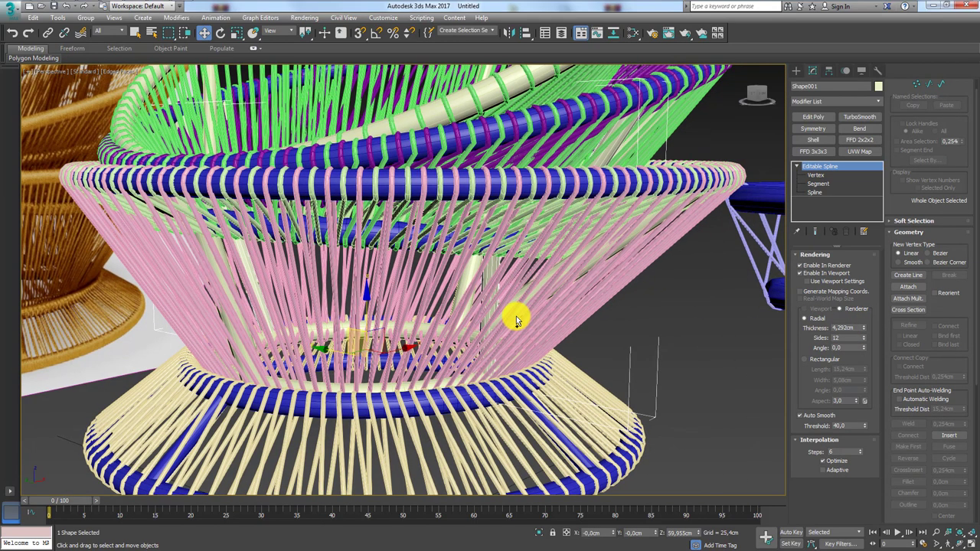
{"action": "scroll", "coordinate": [516, 315], "scroll_direction": "down", "scroll_amount": 4}
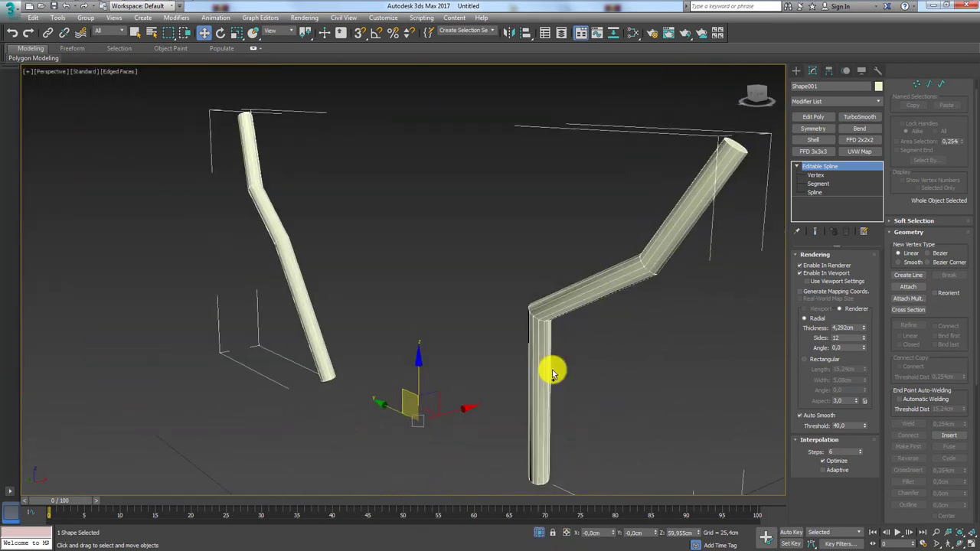
- Set both tubes to 3.82 cm, show them as plain lines, and select their bend vertices
{"action": "left_click_drag", "start_coordinate": [863, 331], "coordinate": [868, 337]}
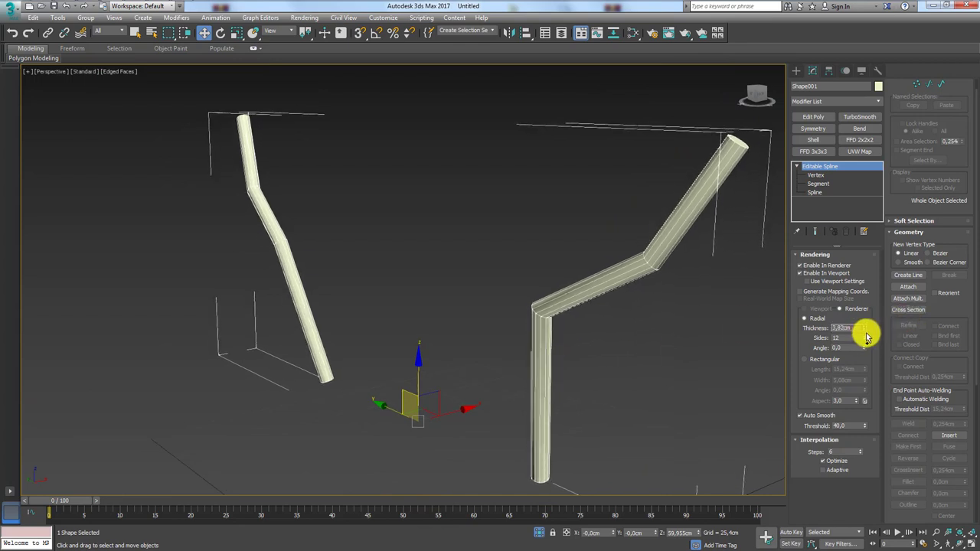
{"action": "left_click", "coordinate": [819, 176]}
{"action": "left_click_drag", "start_coordinate": [232, 167], "coordinate": [268, 201]}
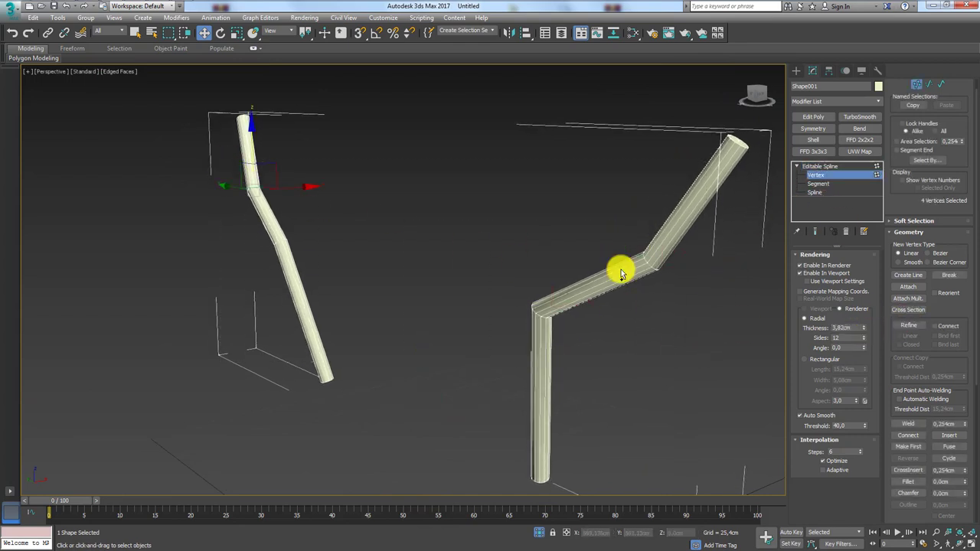
{"action": "left_click", "coordinate": [800, 273]}
{"action": "left_click_drag", "start_coordinate": [737, 317], "coordinate": [255, 187]}
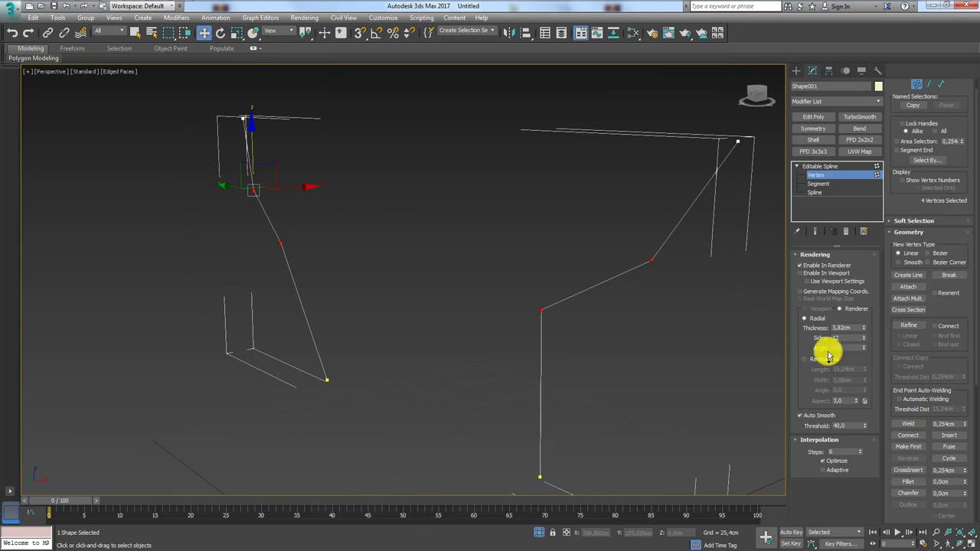
- Fillet the selected bend vertices into smooth curves and re-enable viewport rendering of the tubes
{"action": "scroll", "coordinate": [957, 410], "scroll_direction": "down", "scroll_amount": 5}
{"action": "left_click", "coordinate": [908, 314]}
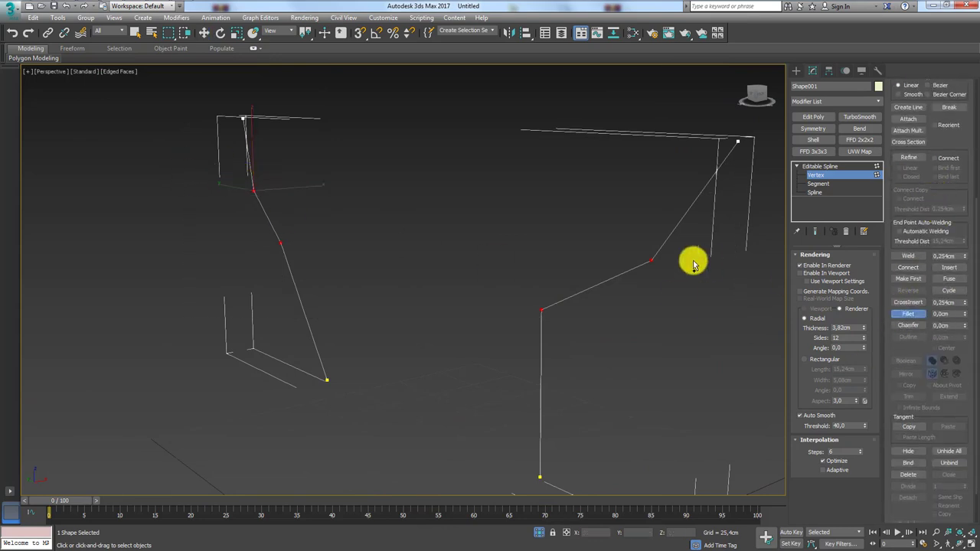
{"action": "left_click_drag", "start_coordinate": [654, 268], "coordinate": [653, 258]}
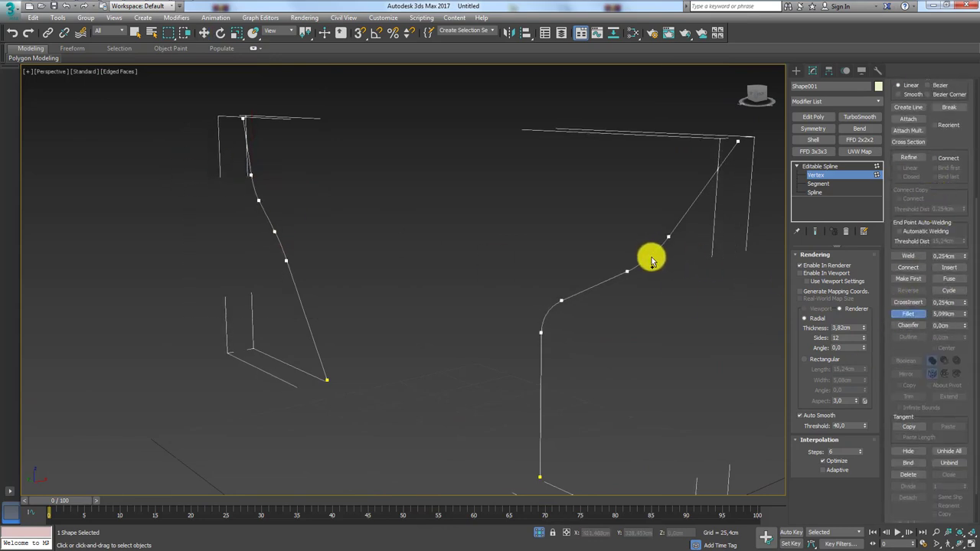
{"action": "left_click", "coordinate": [804, 274]}
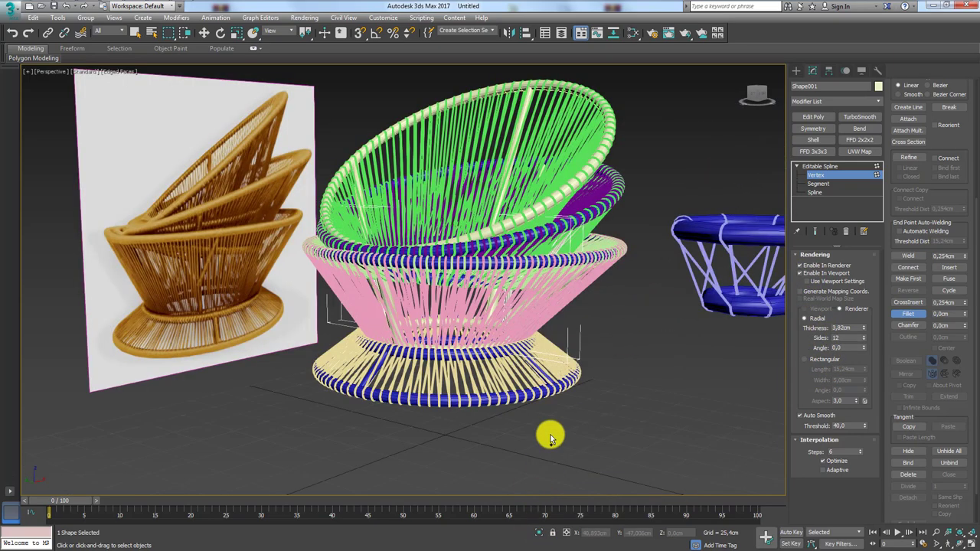
- Select one ring spline, then add the second ring shape so two shapes are selected
{"action": "mouse_move", "coordinate": [547, 433]}
{"action": "middle_mouse_down", "text": "alt"}
{"action": "mouse_move", "coordinate": [575, 421]}
{"action": "mouse_move", "coordinate": [638, 340]}
{"action": "mouse_move", "coordinate": [626, 357]}
{"action": "mouse_move", "coordinate": [509, 291]}
{"action": "mouse_move", "coordinate": [517, 234]}
{"action": "mouse_move", "coordinate": [592, 288]}
{"action": "mouse_move", "coordinate": [459, 280]}
{"action": "mouse_move", "coordinate": [800, 191]}
{"action": "middle_mouse_up", "text": "alt"}
{"action": "left_click", "coordinate": [820, 166]}
{"action": "mouse_move", "coordinate": [493, 245]}
{"action": "middle_mouse_down", "text": "alt"}
{"action": "mouse_move", "coordinate": [479, 263]}
{"action": "mouse_move", "coordinate": [494, 274]}
{"action": "middle_mouse_up", "text": "alt"}
{"action": "scroll", "coordinate": [499, 263], "scroll_direction": "up", "scroll_amount": 5}
{"action": "scroll", "coordinate": [498, 263], "scroll_direction": "down", "scroll_amount": 4}
{"action": "scroll", "coordinate": [498, 223], "scroll_direction": "up", "scroll_amount": 5}
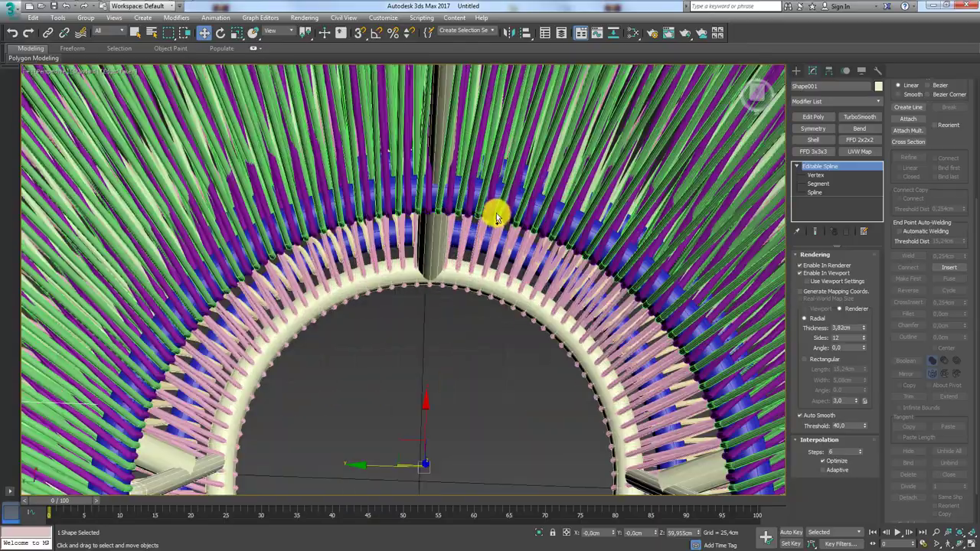
{"action": "left_click", "coordinate": [497, 200]}
{"action": "mouse_move", "coordinate": [499, 245]}
{"action": "middle_mouse_down", "text": "alt"}
{"action": "mouse_move", "coordinate": [464, 225]}
{"action": "mouse_move", "coordinate": [372, 361]}
{"action": "mouse_move", "coordinate": [318, 360]}
{"action": "mouse_move", "coordinate": [339, 318]}
{"action": "mouse_move", "coordinate": [367, 302]}
{"action": "mouse_move", "coordinate": [212, 344]}
{"action": "mouse_move", "coordinate": [258, 288]}
{"action": "mouse_move", "coordinate": [250, 278]}
{"action": "mouse_move", "coordinate": [243, 295]}
{"action": "middle_mouse_up", "text": "alt"}
{"action": "scroll", "coordinate": [222, 324], "scroll_direction": "up", "scroll_amount": 3}
{"action": "scroll", "coordinate": [241, 328], "scroll_direction": "up", "scroll_amount": 3}
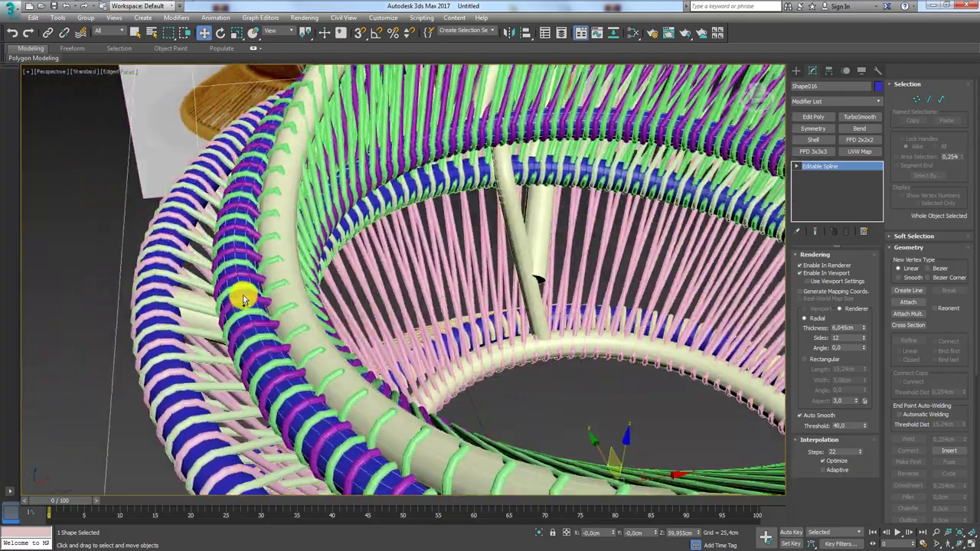
{"action": "left_click", "coordinate": [286, 296], "text": "ctrl"}
- Isolate the two ring shapes and attach the cream ring into the blue shape
{"action": "key", "text": "z"}
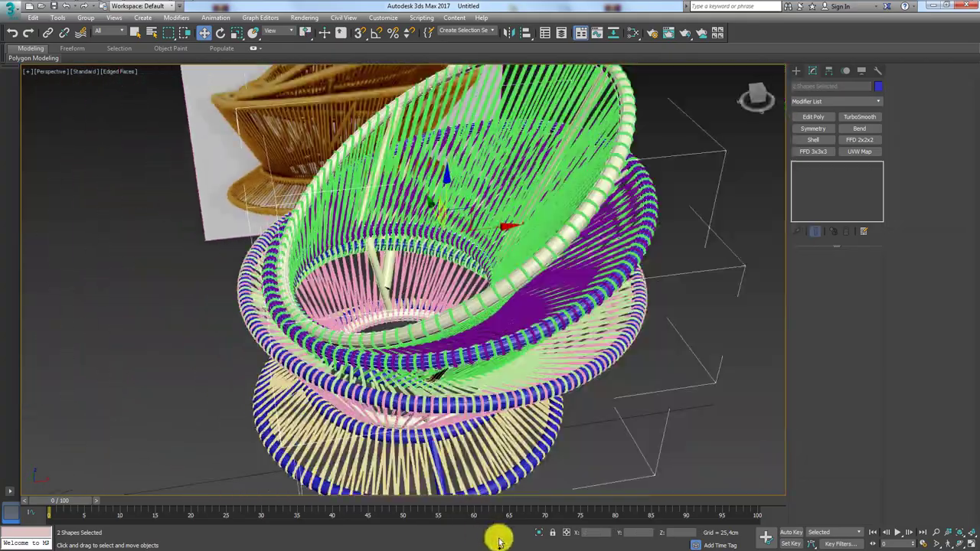
{"action": "key", "text": "alt+q"}
{"action": "mouse_move", "coordinate": [470, 362]}
{"action": "middle_mouse_down", "text": "alt"}
{"action": "mouse_move", "coordinate": [501, 365]}
{"action": "mouse_move", "coordinate": [510, 350]}
{"action": "middle_mouse_up", "text": "alt"}
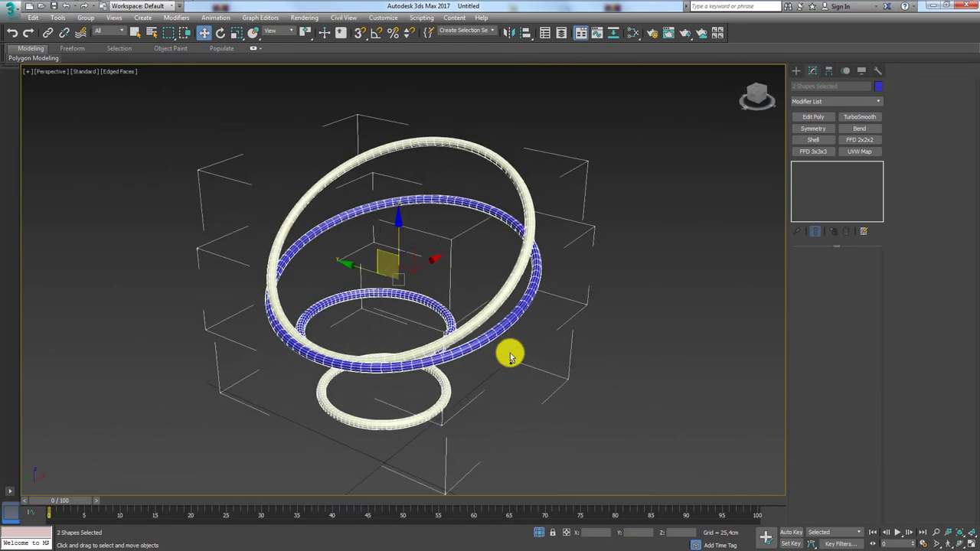
{"action": "scroll", "coordinate": [435, 302], "scroll_direction": "up", "scroll_amount": 2}
{"action": "scroll", "coordinate": [420, 304], "scroll_direction": "up", "scroll_amount": 3}
{"action": "left_click_drag", "start_coordinate": [387, 288], "coordinate": [161, 352]}
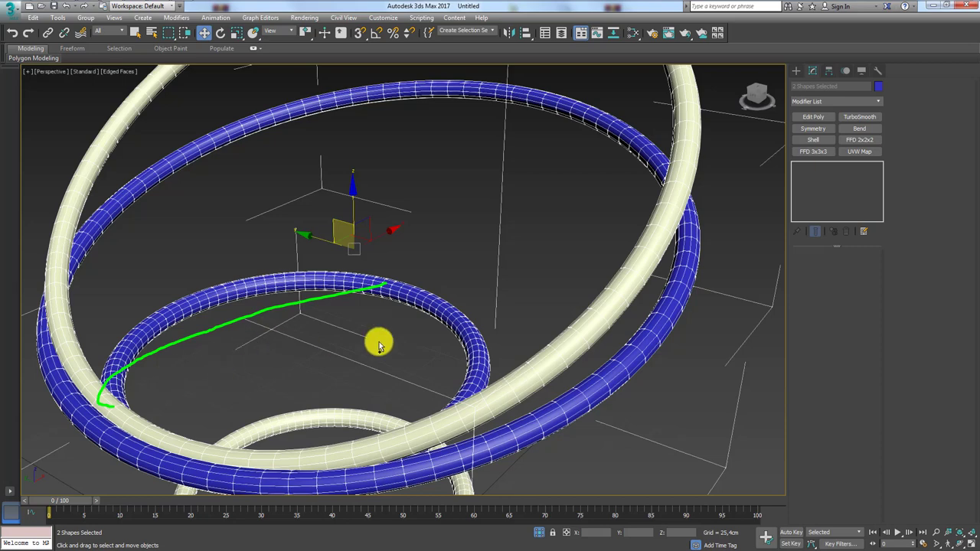
{"action": "scroll", "coordinate": [597, 299], "scroll_direction": "down", "scroll_amount": 3}
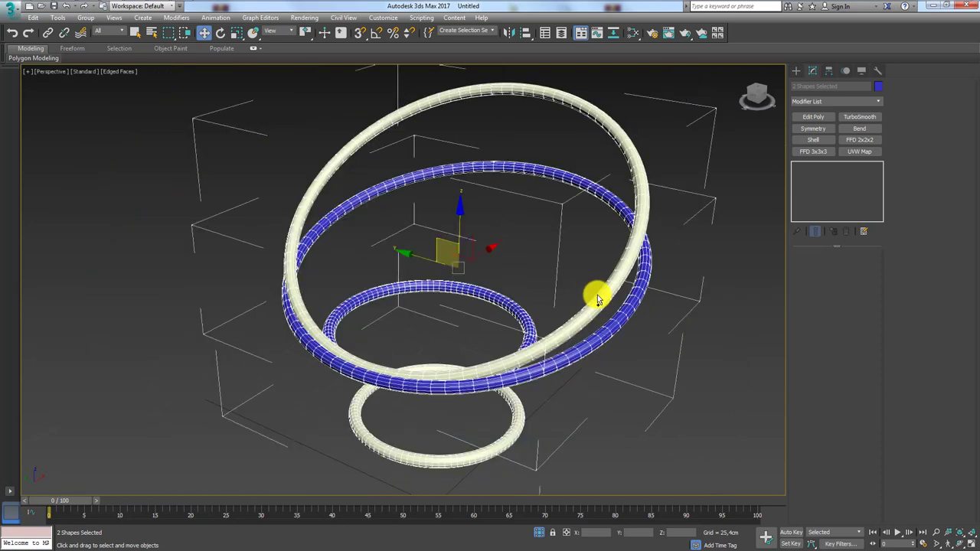
{"action": "left_click", "coordinate": [624, 320]}
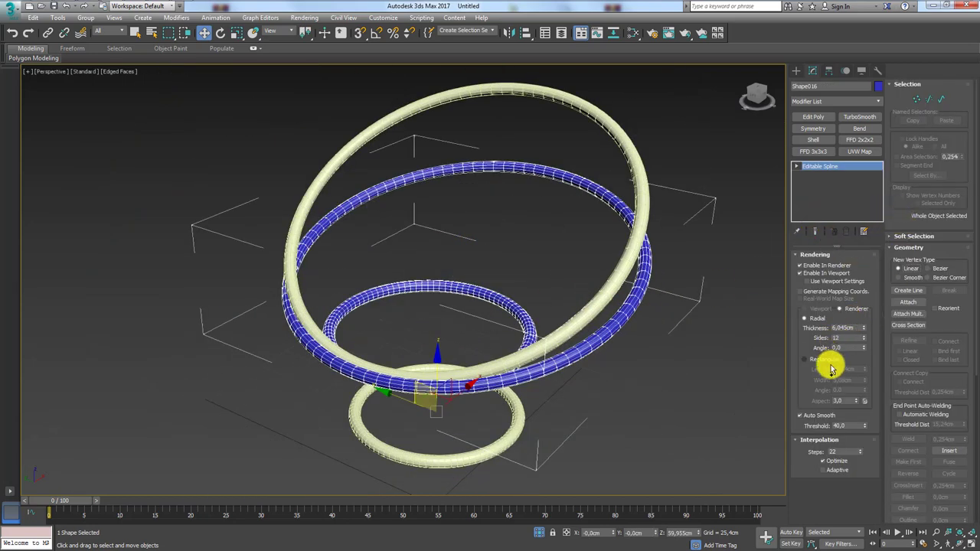
{"action": "left_click", "coordinate": [905, 304]}
{"action": "left_click", "coordinate": [641, 212]}
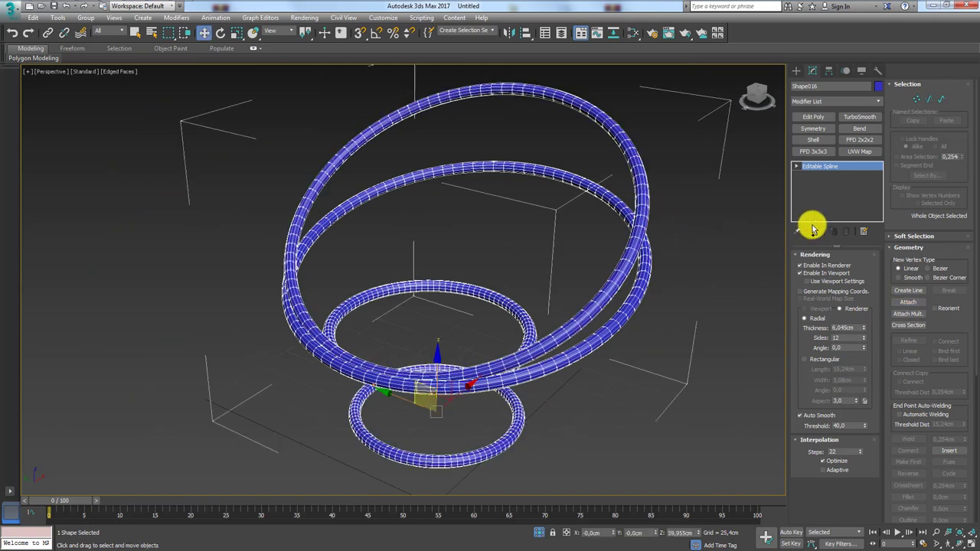
- Detach the small inner and large tilted rings as a new shape and hide the leftover rings
{"action": "left_click", "coordinate": [941, 101]}
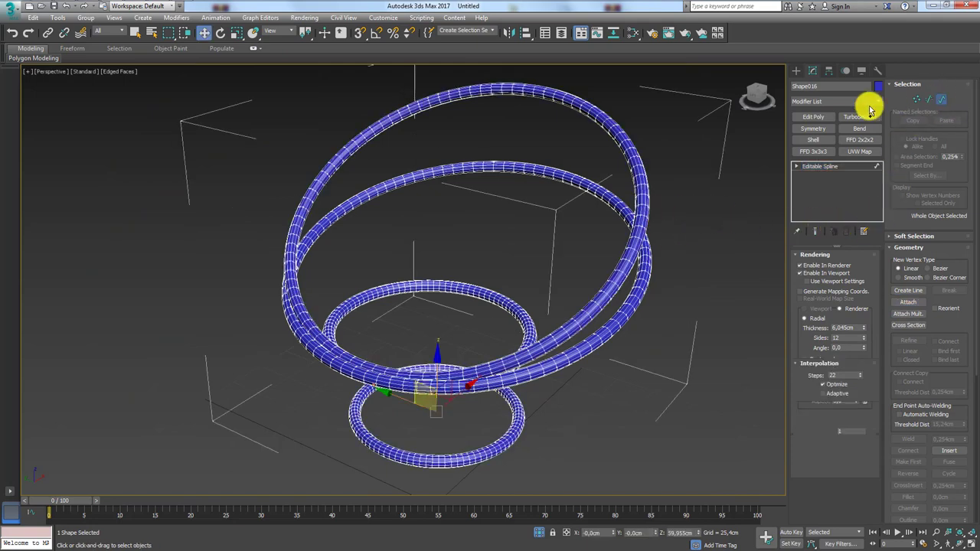
{"action": "left_click", "coordinate": [470, 295]}
{"action": "middle_click_drag", "start_coordinate": [560, 282], "coordinate": [554, 291], "text": "alt"}
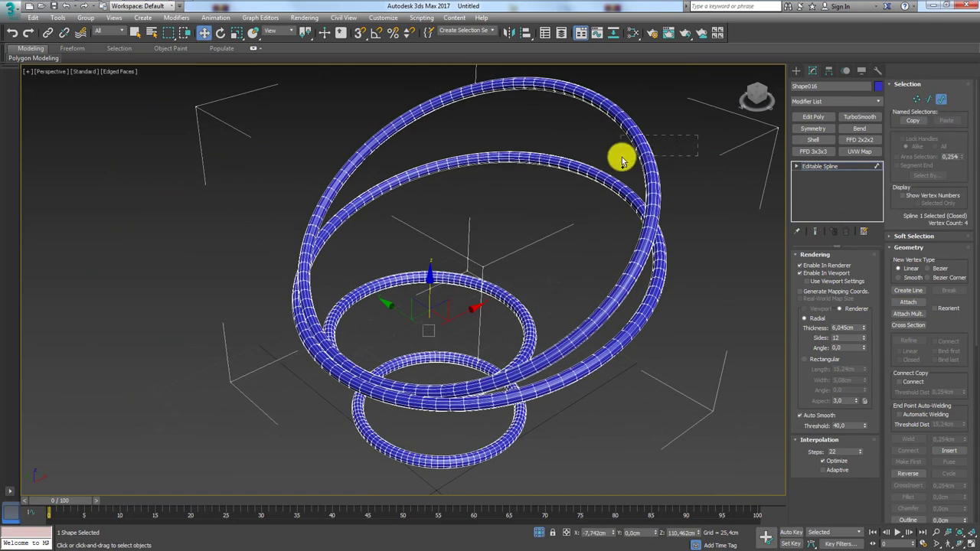
{"action": "scroll", "coordinate": [946, 379], "scroll_direction": "down", "scroll_amount": 5}
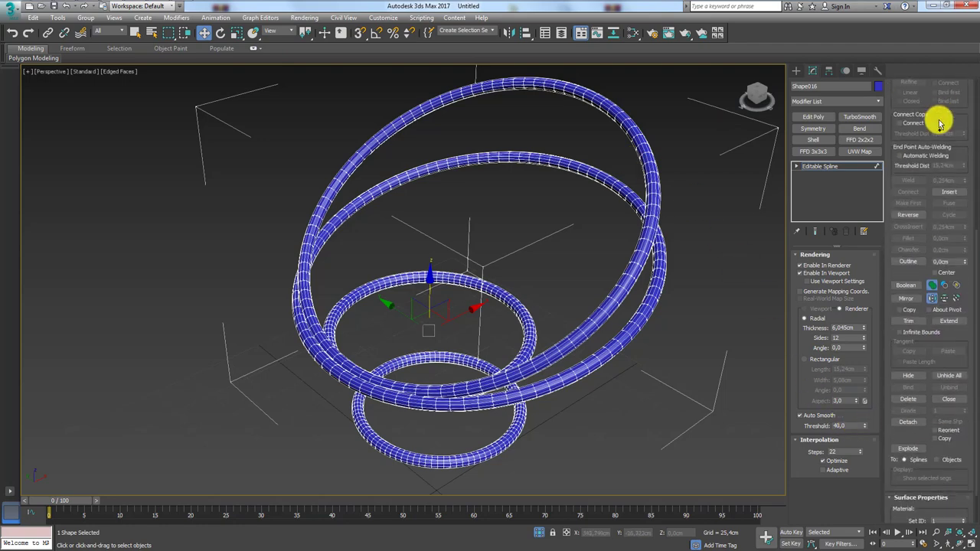
{"action": "left_click", "coordinate": [908, 421]}
{"action": "left_click", "coordinate": [514, 280]}
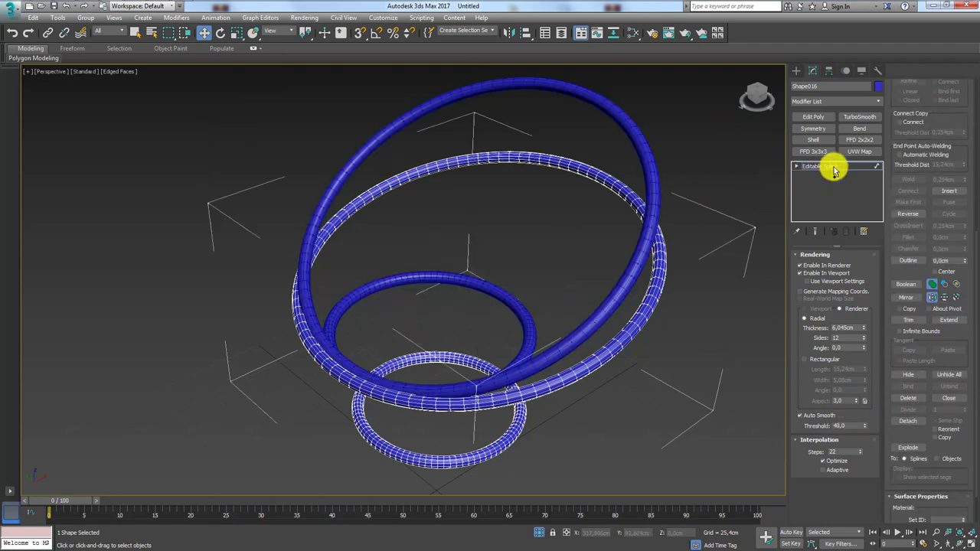
{"action": "right_click", "coordinate": [670, 211]}
{"action": "left_click", "coordinate": [692, 193]}
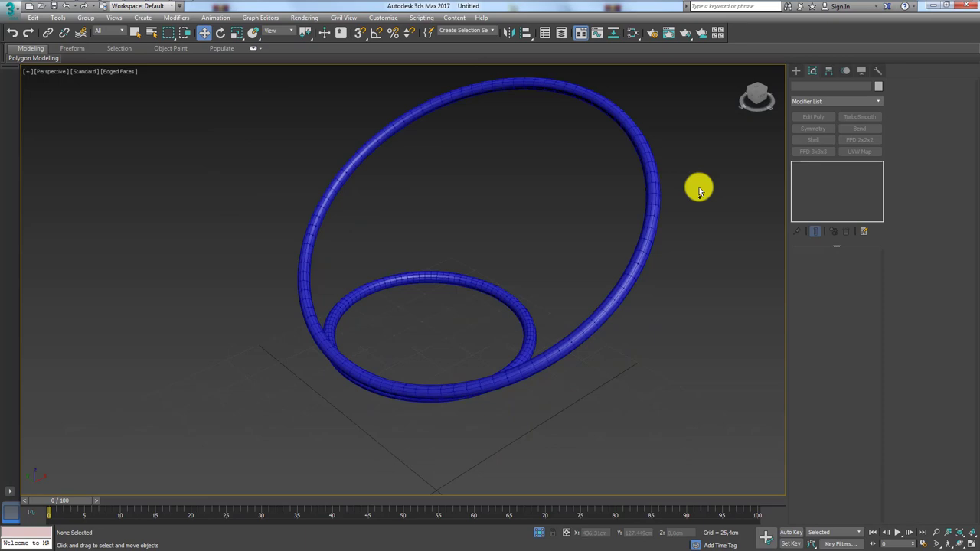
{"action": "left_click", "coordinate": [505, 292]}
{"action": "mouse_move", "coordinate": [440, 296]}
{"action": "middle_mouse_down", "text": "alt"}
{"action": "mouse_move", "coordinate": [455, 324]}
{"action": "mouse_move", "coordinate": [464, 416]}
{"action": "mouse_move", "coordinate": [421, 319]}
{"action": "middle_mouse_up", "text": "alt"}
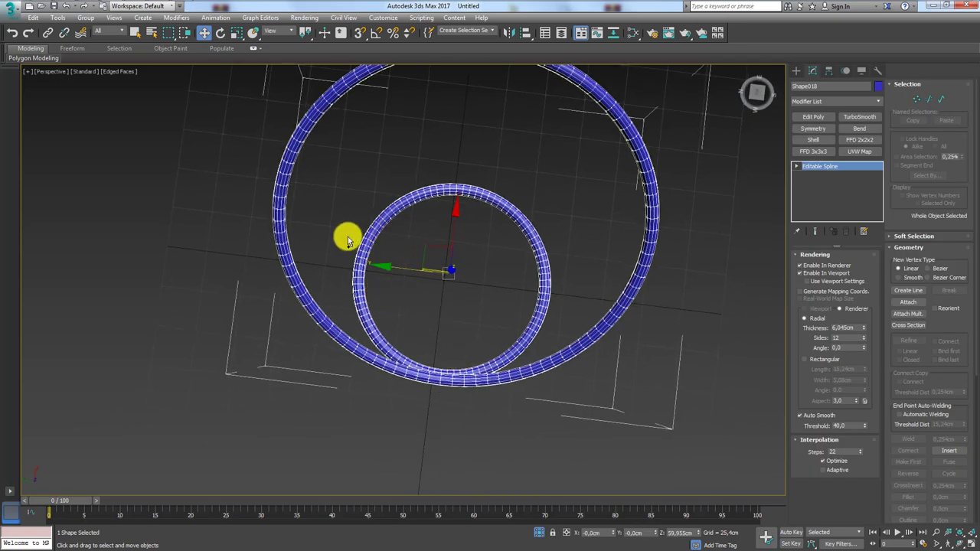
{"action": "mouse_move", "coordinate": [349, 241]}
{"action": "left_mouse_down"}
{"action": "mouse_move", "coordinate": [414, 302]}
{"action": "mouse_move", "coordinate": [421, 329]}
{"action": "left_mouse_up"}
{"action": "left_click_drag", "start_coordinate": [283, 268], "coordinate": [425, 213]}
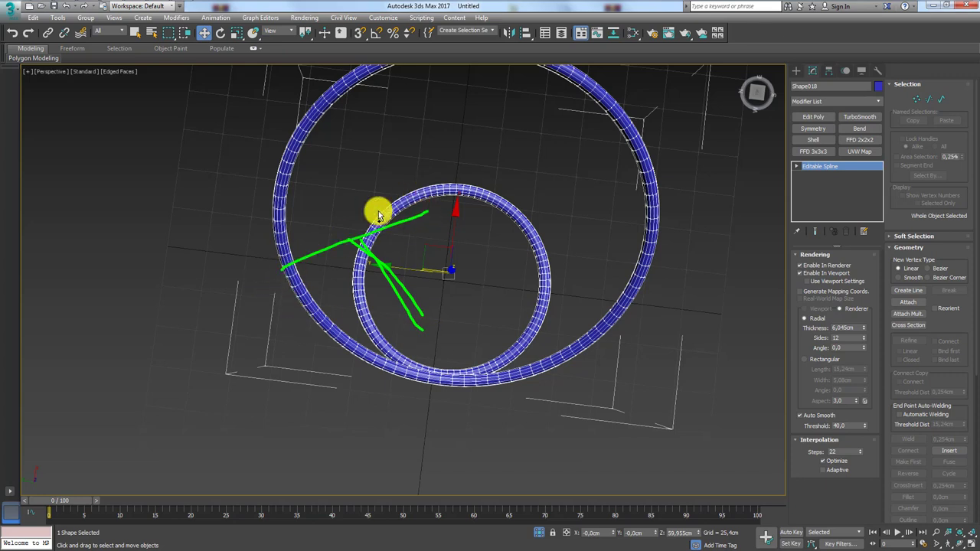
{"action": "left_click_drag", "start_coordinate": [313, 209], "coordinate": [474, 184]}
{"action": "key", "text": "Escape"}
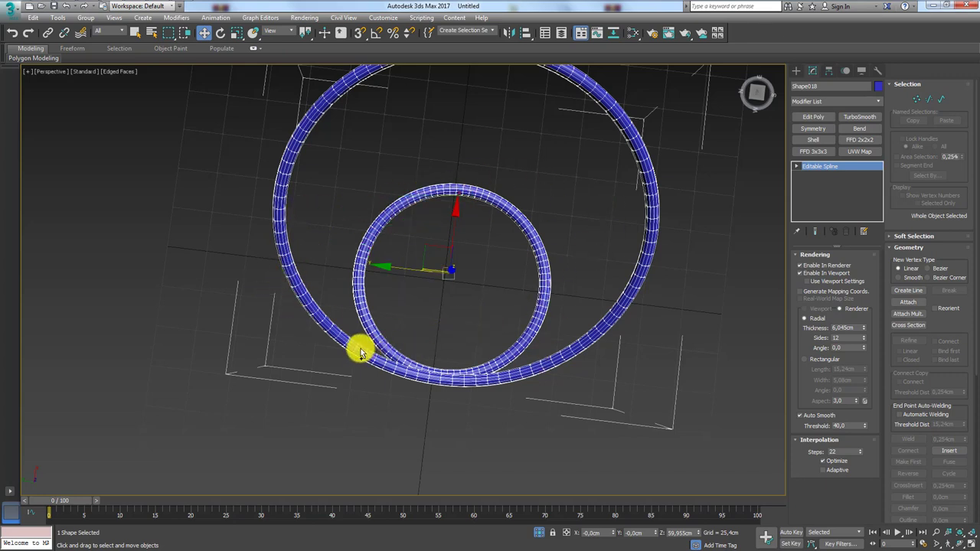
{"action": "left_click_drag", "start_coordinate": [382, 347], "coordinate": [404, 241]}
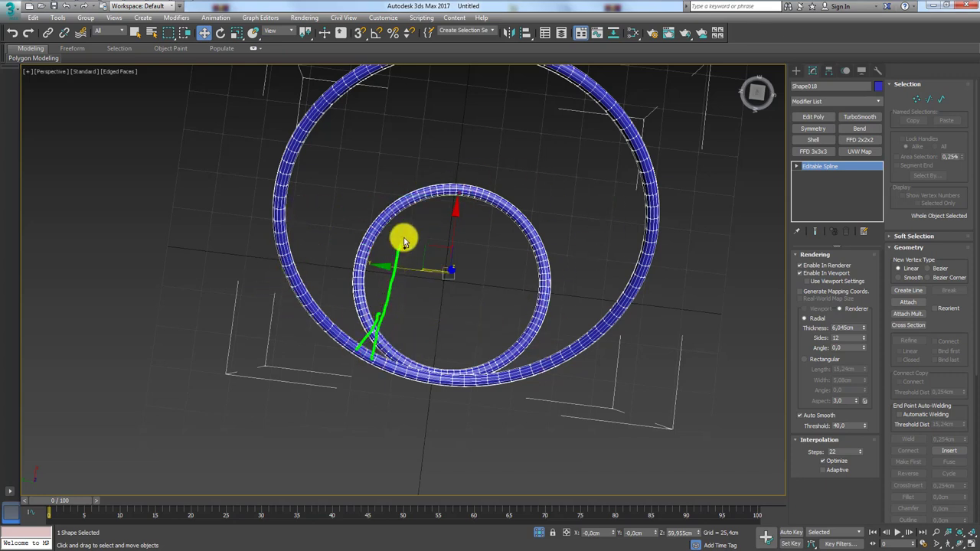
{"action": "left_click_drag", "start_coordinate": [410, 356], "coordinate": [419, 217]}
{"action": "left_click_drag", "start_coordinate": [457, 383], "coordinate": [461, 202]}
{"action": "left_click_drag", "start_coordinate": [494, 402], "coordinate": [495, 219]}
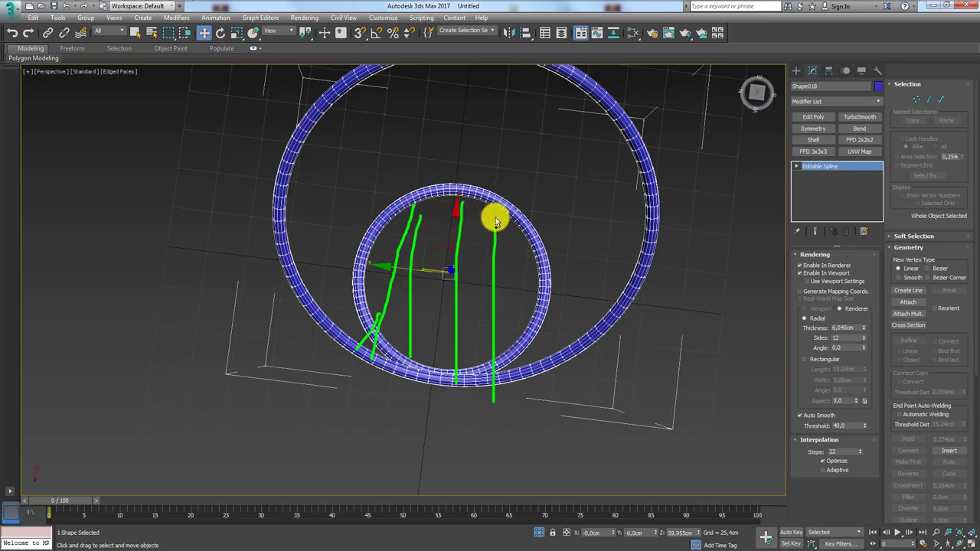
{"action": "left_click_drag", "start_coordinate": [520, 356], "coordinate": [521, 224]}
{"action": "mouse_move", "coordinate": [603, 295]}
{"action": "left_mouse_down"}
{"action": "mouse_move", "coordinate": [597, 360]}
{"action": "mouse_move", "coordinate": [634, 359]}
{"action": "left_mouse_up"}
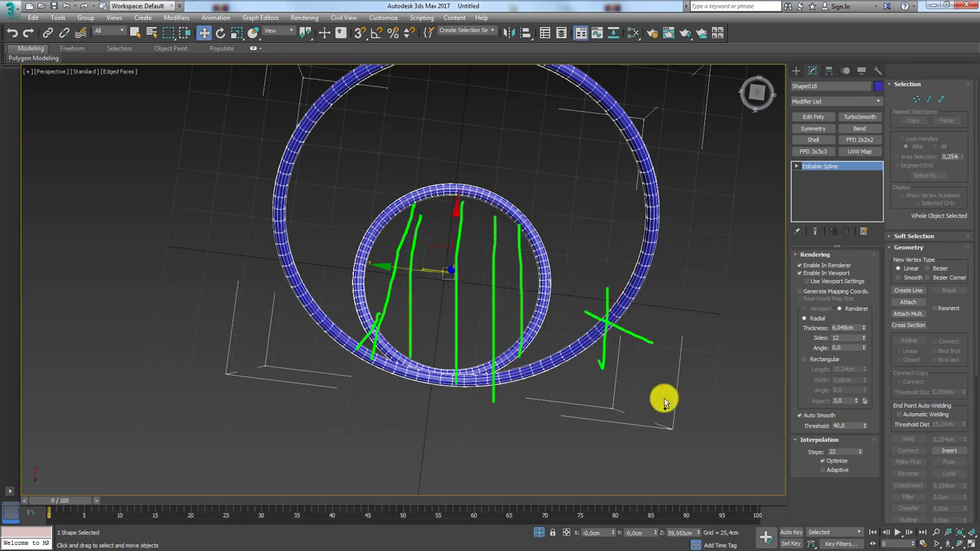
{"action": "key", "text": "Escape"}
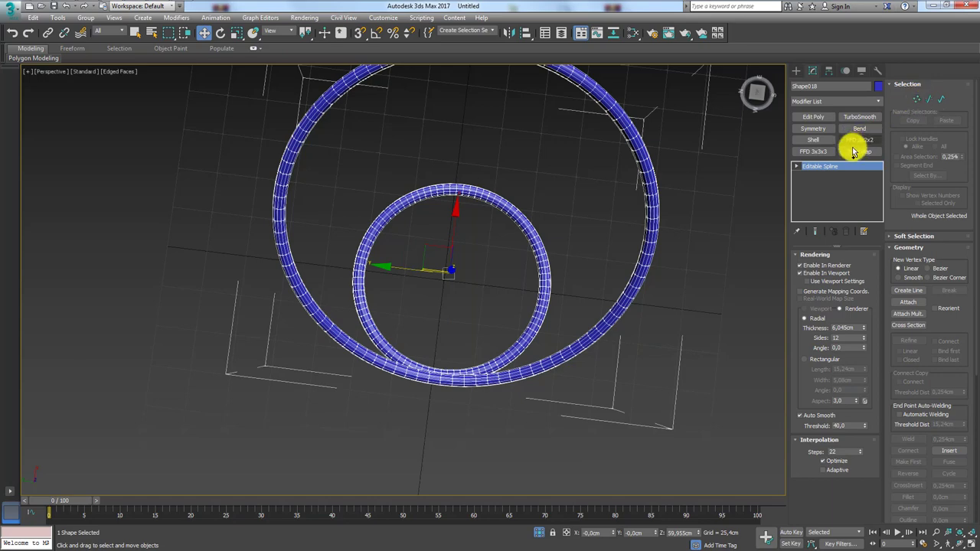
- Add an Edit Poly modifier to the rings and select the vertices where they meet
{"action": "left_click", "coordinate": [814, 118]}
{"action": "left_click", "coordinate": [809, 335]}
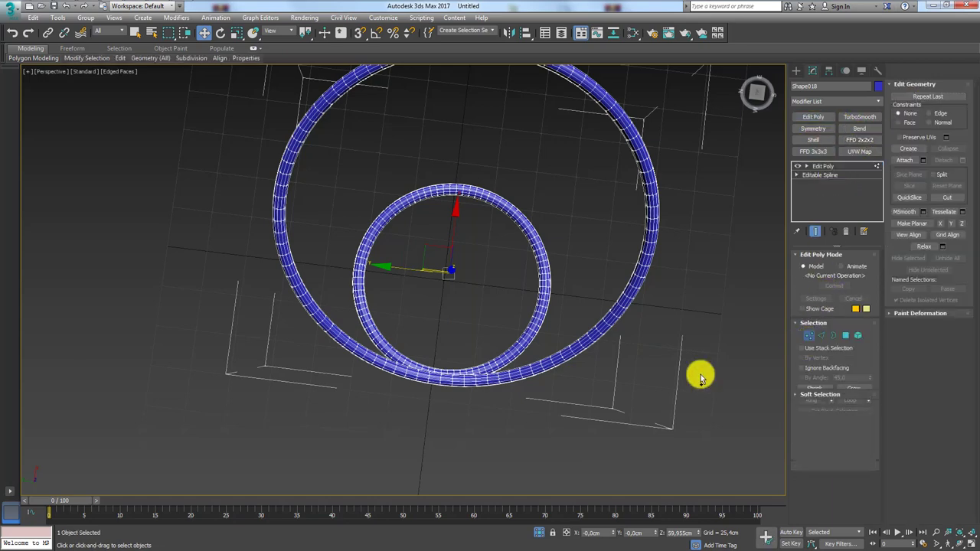
{"action": "left_click_drag", "start_coordinate": [420, 358], "coordinate": [440, 389]}
{"action": "key", "text": "t"}
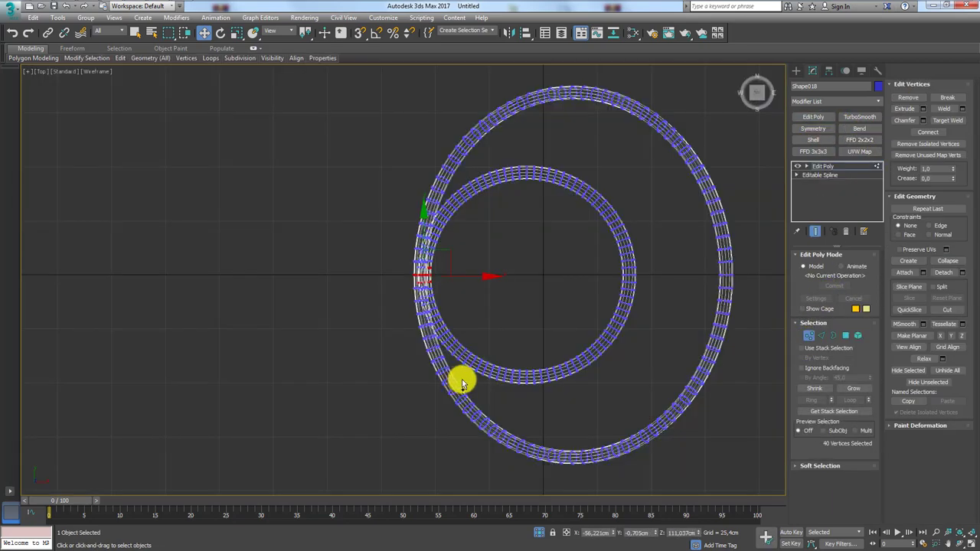
{"action": "scroll", "coordinate": [447, 324], "scroll_direction": "up", "scroll_amount": 3}
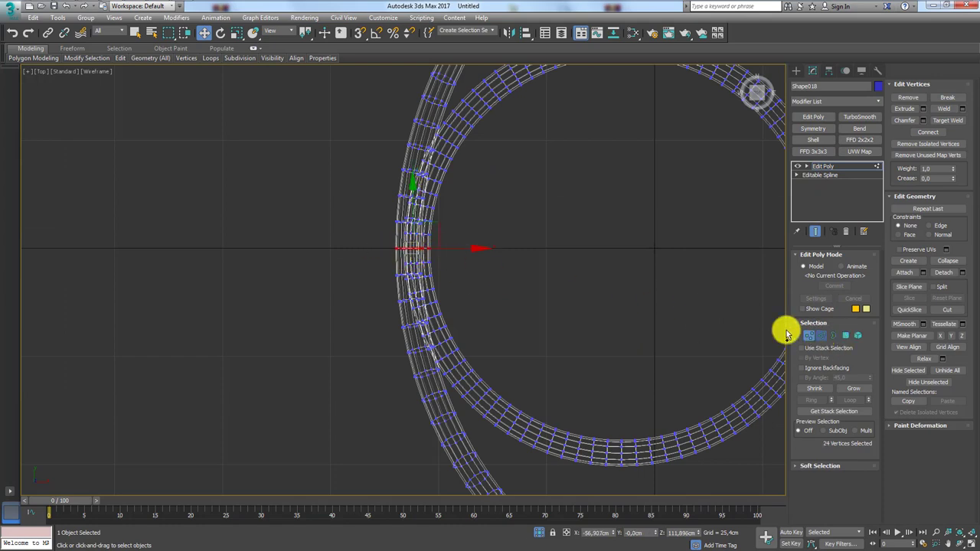
- Select the edges at the ring junction, grow the selection four times, then shrink it once
{"action": "key", "text": "2"}
{"action": "left_click_drag", "start_coordinate": [368, 246], "coordinate": [442, 257]}
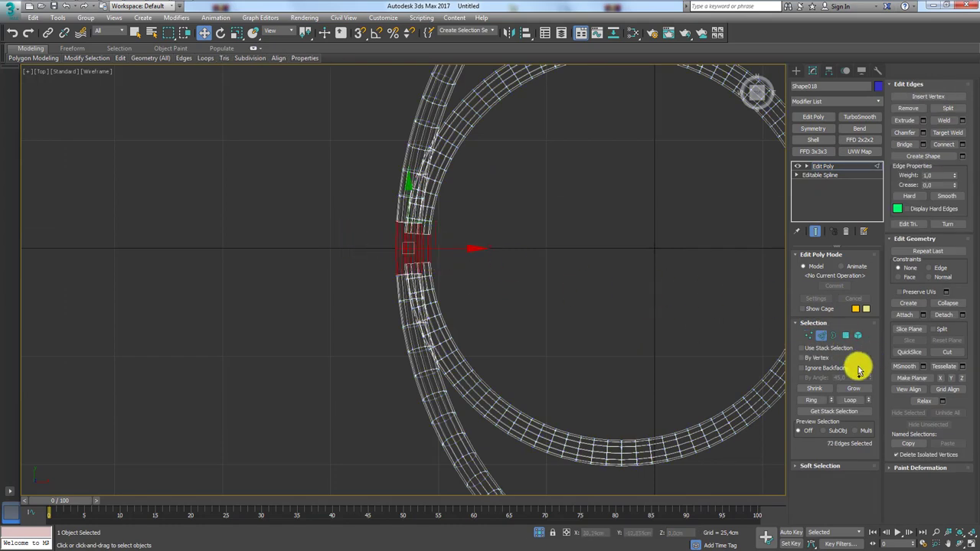
{"action": "left_click", "coordinate": [850, 389]}
{"action": "left_click", "coordinate": [850, 389]}
{"action": "left_click", "coordinate": [850, 389]}
{"action": "left_click", "coordinate": [850, 389]}
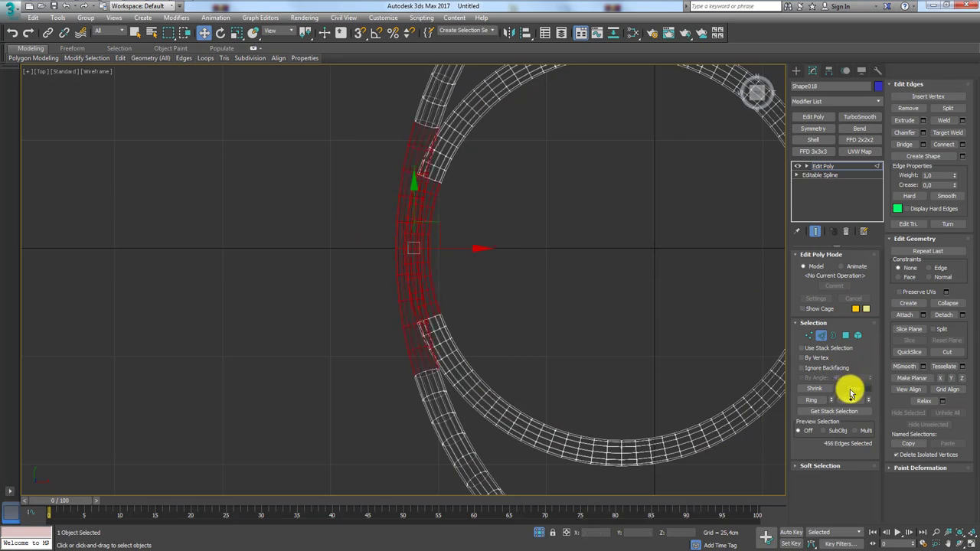
{"action": "left_click", "coordinate": [850, 389]}
{"action": "key", "text": "p"}
{"action": "middle_click_drag", "start_coordinate": [547, 376], "coordinate": [499, 385], "text": "alt"}
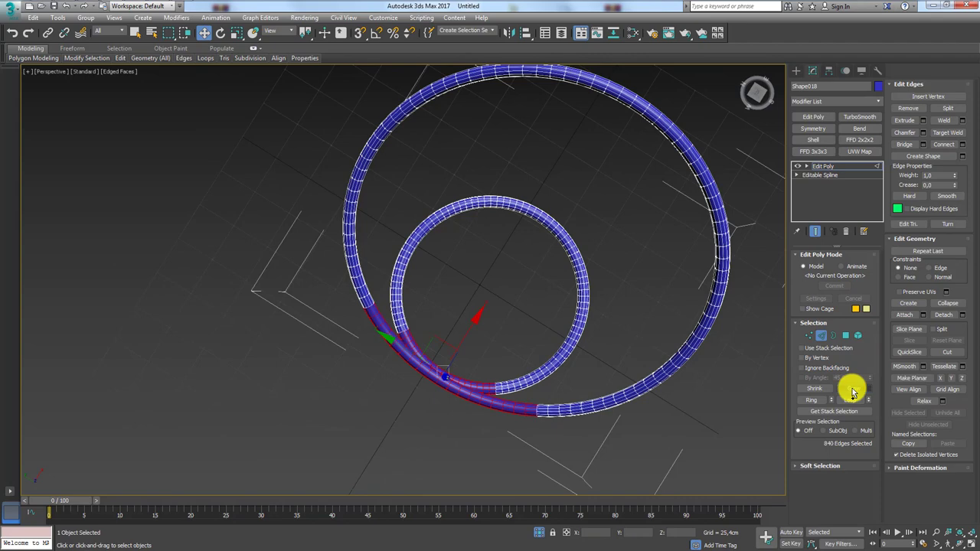
{"action": "left_click", "coordinate": [814, 389]}
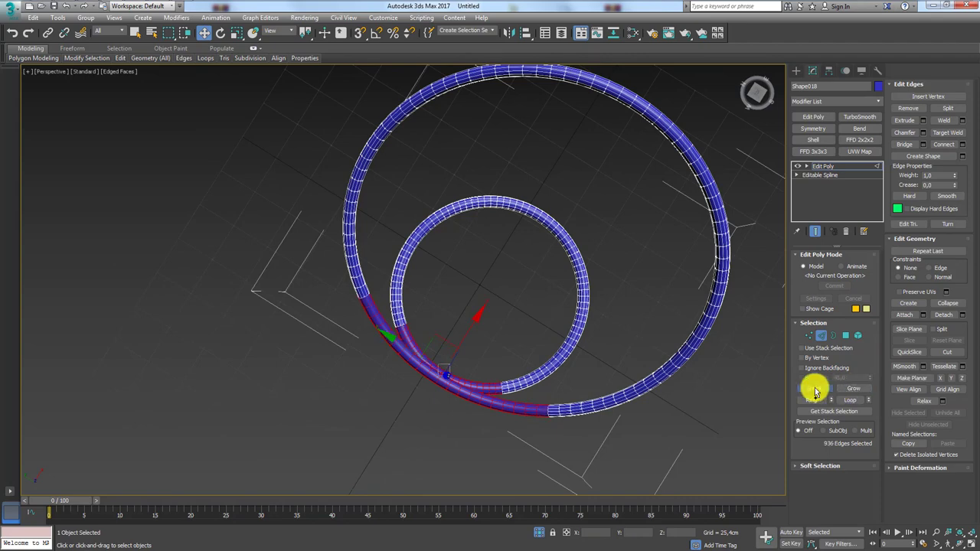
- Invert the edge selection and deselect the inner ring parts to keep
{"action": "mouse_move", "coordinate": [518, 376]}
{"action": "middle_mouse_down", "text": "alt"}
{"action": "mouse_move", "coordinate": [477, 344]}
{"action": "mouse_move", "coordinate": [656, 352]}
{"action": "mouse_move", "coordinate": [565, 329]}
{"action": "mouse_move", "coordinate": [536, 280]}
{"action": "mouse_move", "coordinate": [503, 292]}
{"action": "middle_mouse_up", "text": "alt"}
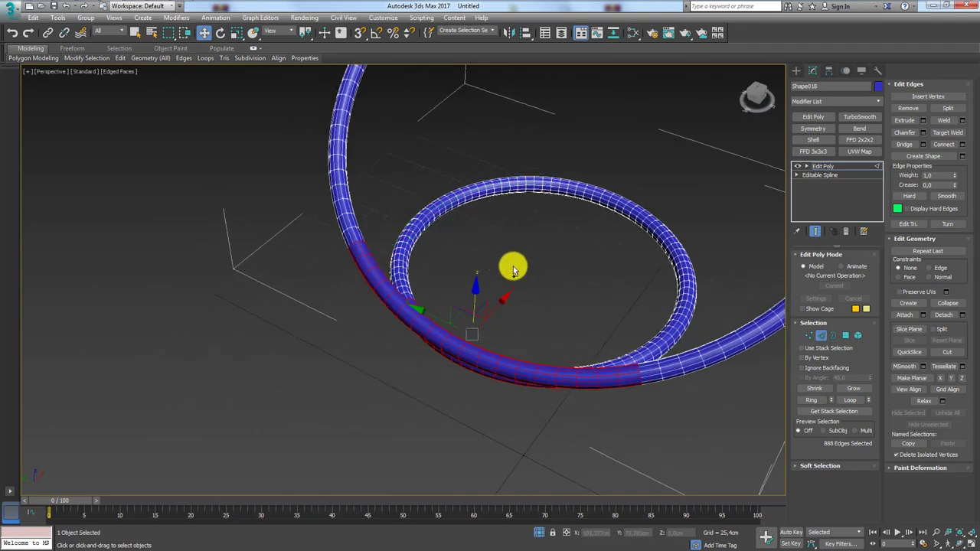
{"action": "mouse_move", "coordinate": [513, 270]}
{"action": "middle_mouse_down", "text": "alt"}
{"action": "mouse_move", "coordinate": [532, 335]}
{"action": "mouse_move", "coordinate": [558, 354]}
{"action": "middle_mouse_up", "text": "alt"}
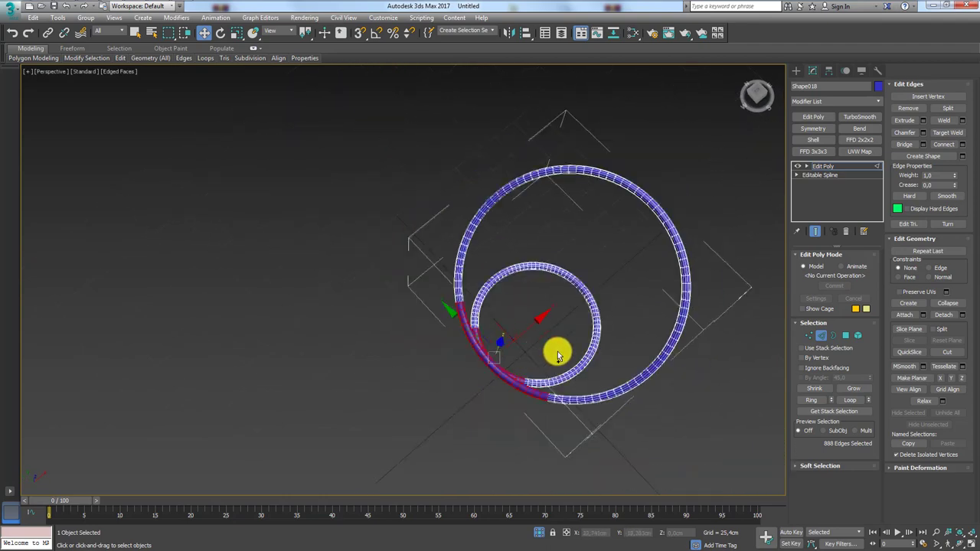
{"action": "key", "text": "ctrl+i"}
{"action": "scroll", "coordinate": [574, 300], "scroll_direction": "up", "scroll_amount": 5}
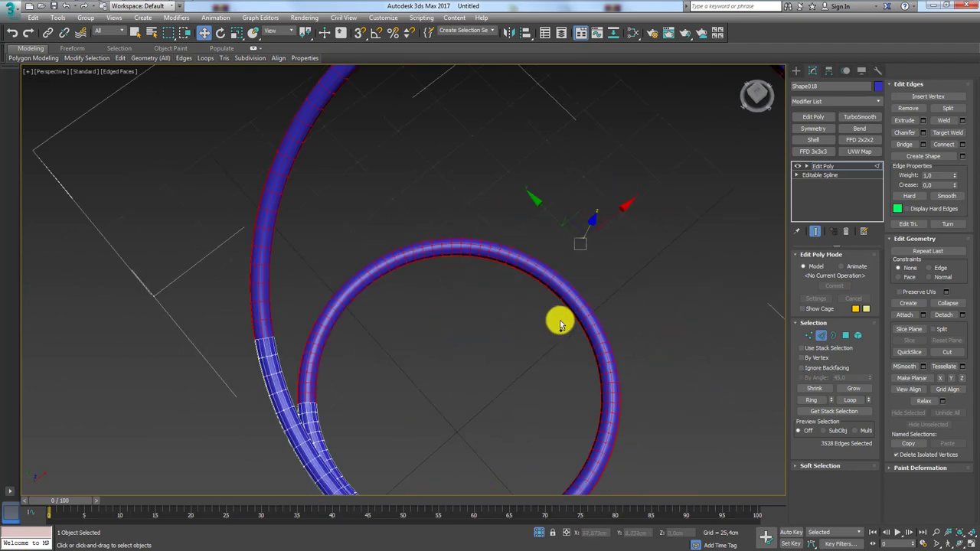
{"action": "scroll", "coordinate": [582, 314], "scroll_direction": "down", "scroll_amount": 4}
{"action": "mouse_move", "coordinate": [637, 323]}
{"action": "left_mouse_down"}
{"action": "mouse_move", "coordinate": [595, 263]}
{"action": "mouse_move", "coordinate": [547, 235]}
{"action": "left_mouse_up"}
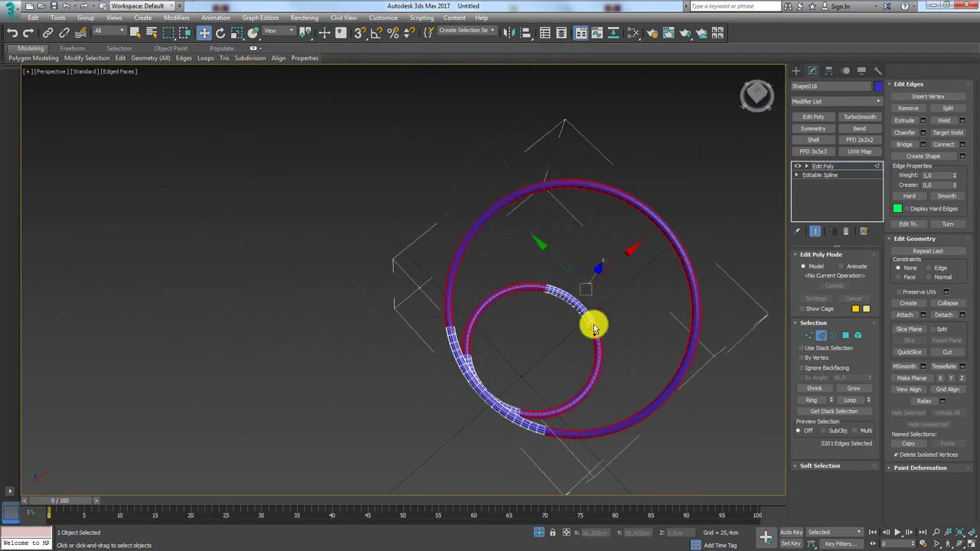
{"action": "left_click_drag", "start_coordinate": [614, 364], "coordinate": [536, 262], "text": "alt"}
{"action": "left_click_drag", "start_coordinate": [624, 369], "coordinate": [506, 255], "text": "alt"}
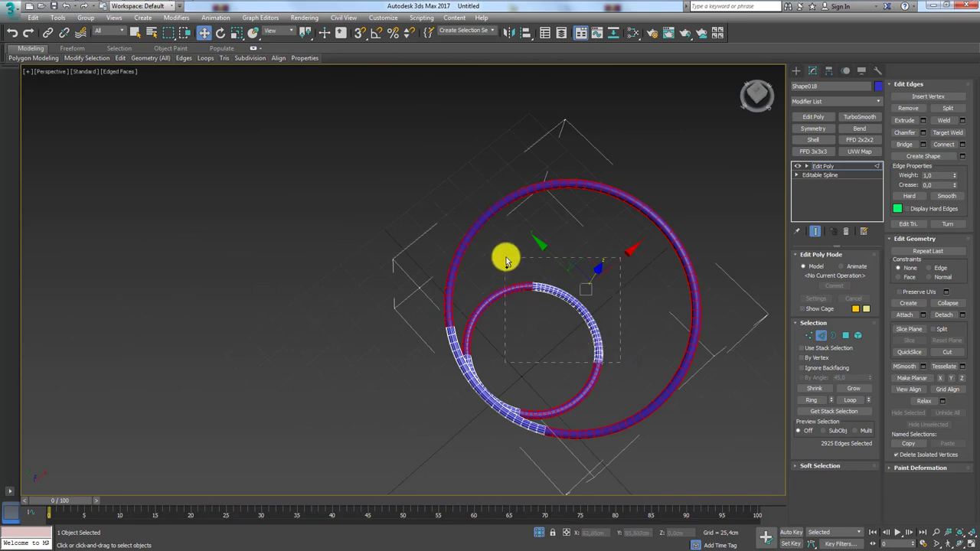
{"action": "left_click_drag", "start_coordinate": [593, 350], "coordinate": [575, 317], "text": "alt"}
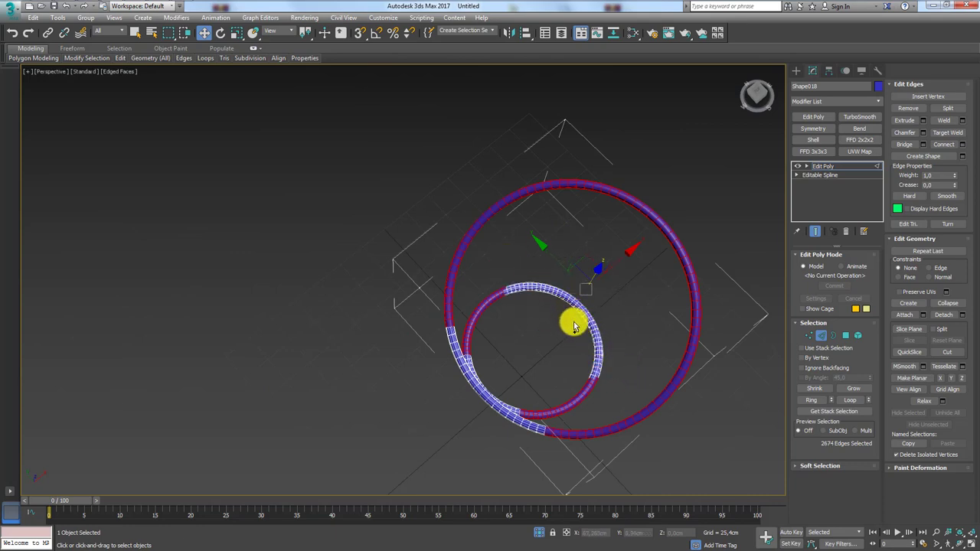
- Delete the selected ring parts, leaving two arc sections, and clear the element selection
{"action": "key", "text": "Delete"}
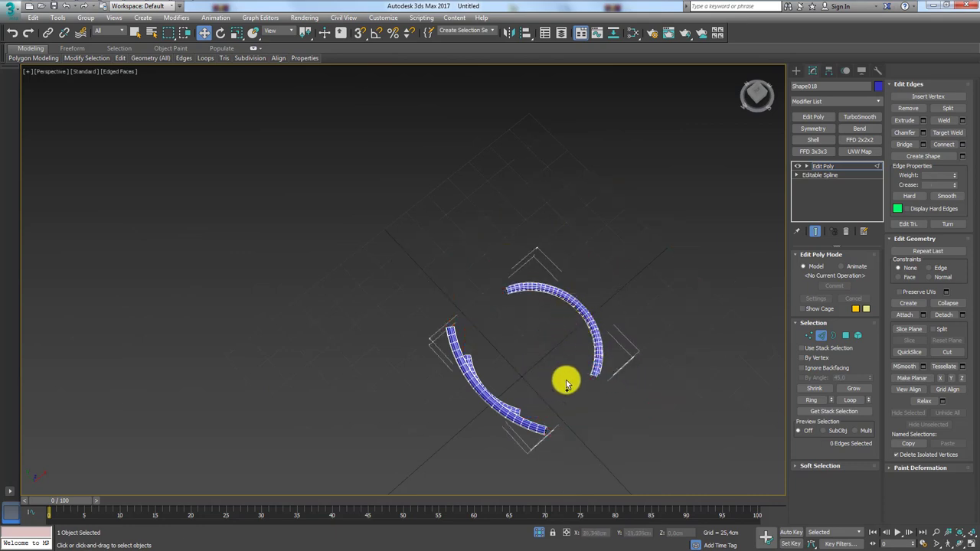
{"action": "key", "text": "5"}
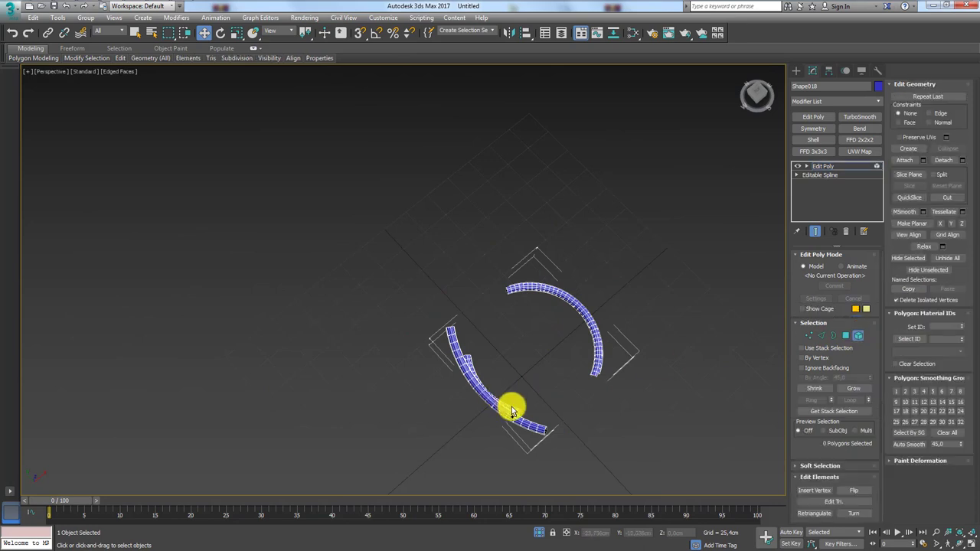
{"action": "left_click", "coordinate": [534, 400]}
{"action": "scroll", "coordinate": [560, 326], "scroll_direction": "up", "scroll_amount": 2}
{"action": "scroll", "coordinate": [569, 324], "scroll_direction": "up", "scroll_amount": 5}
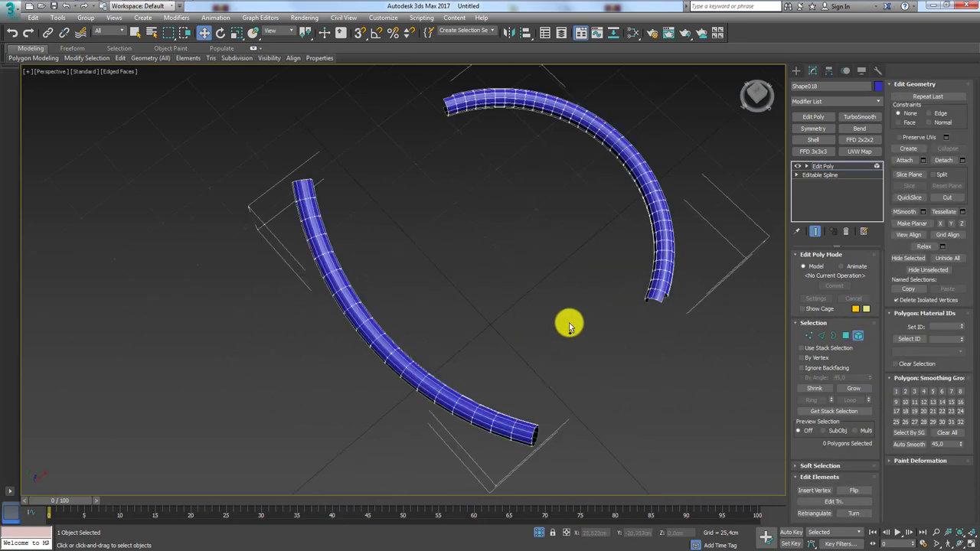
- At edge level, clear the selection and select the edge loop running along the arc
{"action": "left_click", "coordinate": [817, 337]}
{"action": "scroll", "coordinate": [666, 300], "scroll_direction": "up", "scroll_amount": 3}
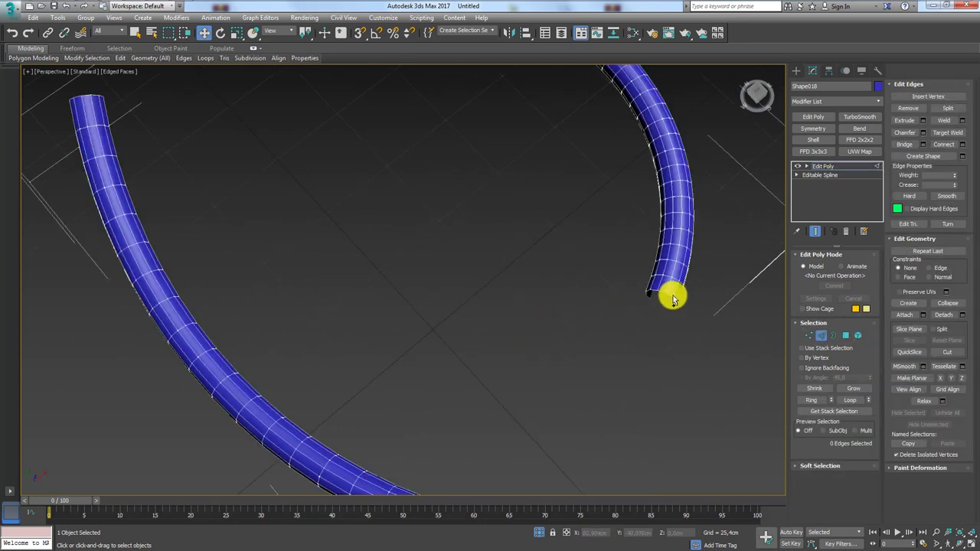
{"action": "scroll", "coordinate": [671, 299], "scroll_direction": "down", "scroll_amount": 4}
{"action": "left_click", "coordinate": [531, 218]}
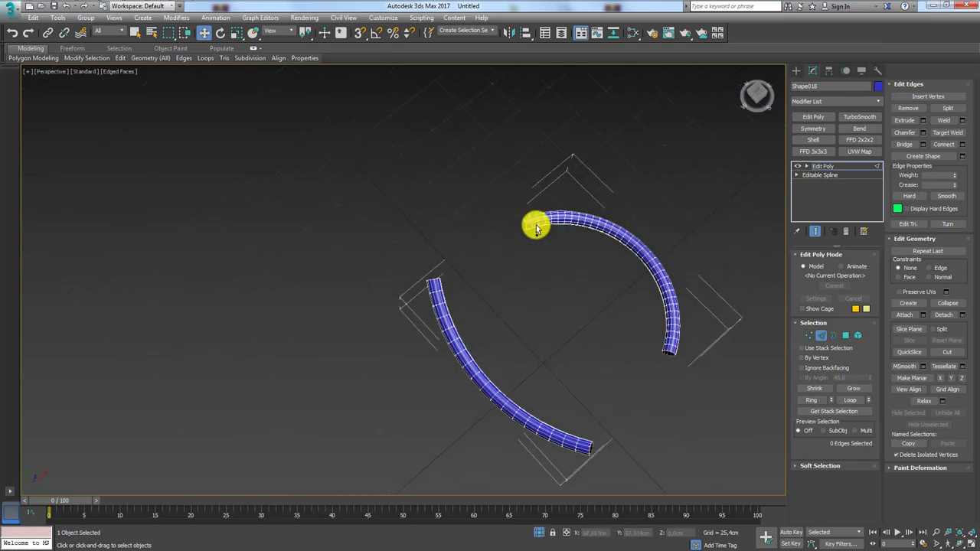
{"action": "scroll", "coordinate": [512, 224], "scroll_direction": "up", "scroll_amount": 5}
{"action": "left_click", "coordinate": [508, 232]}
{"action": "scroll", "coordinate": [508, 232], "scroll_direction": "down", "scroll_amount": 4}
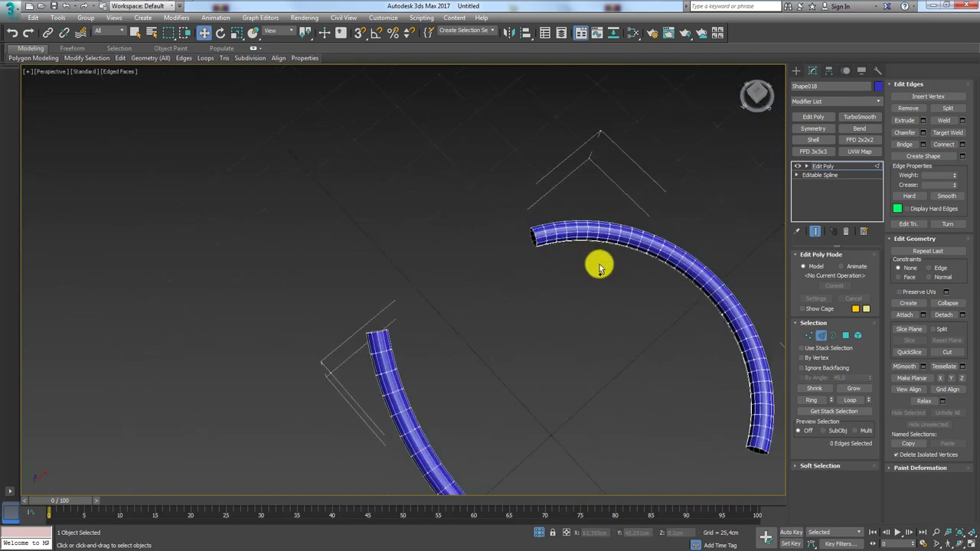
{"action": "mouse_move", "coordinate": [597, 263]}
{"action": "middle_mouse_down", "text": "alt"}
{"action": "mouse_move", "coordinate": [681, 299]}
{"action": "mouse_move", "coordinate": [641, 262]}
{"action": "mouse_move", "coordinate": [605, 277]}
{"action": "mouse_move", "coordinate": [513, 245]}
{"action": "middle_mouse_up", "text": "alt"}
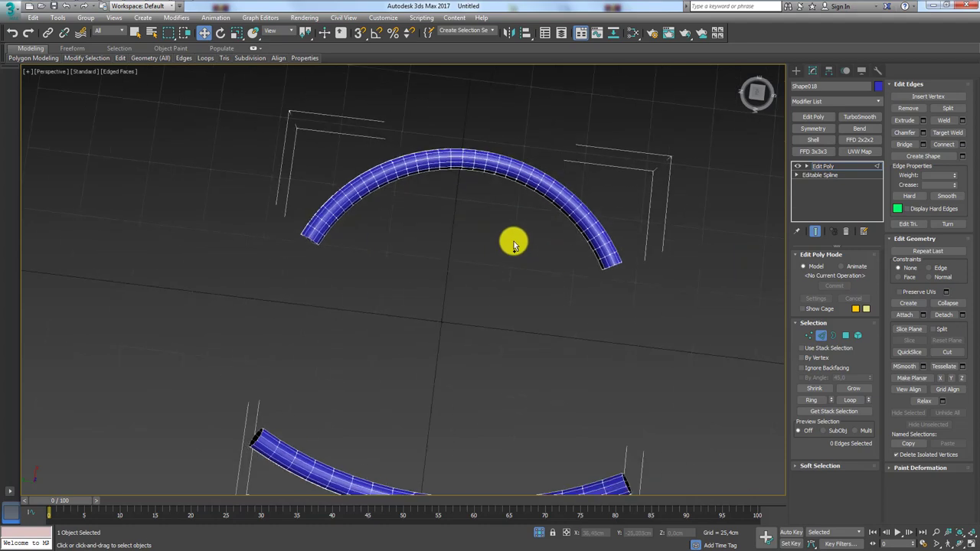
{"action": "double_click", "coordinate": [607, 267]}
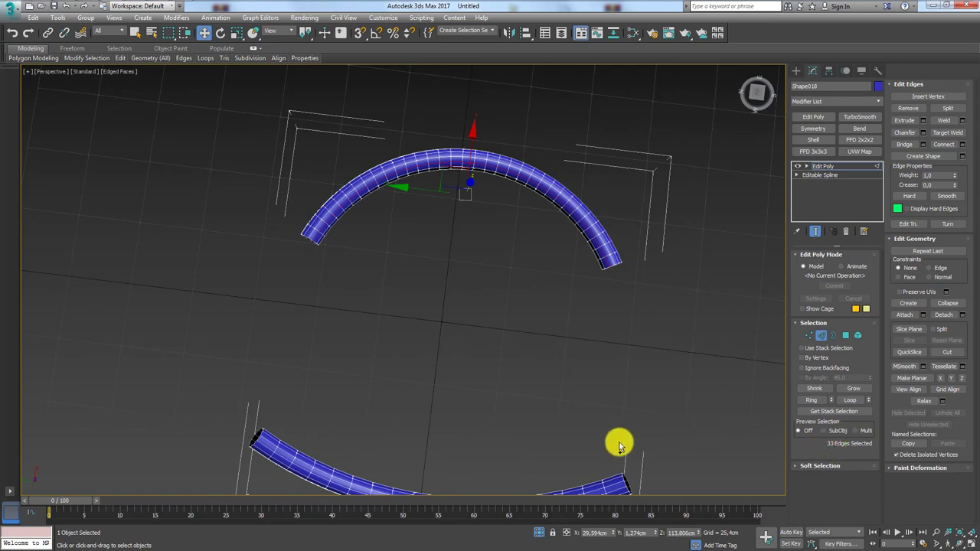
- Select a ring of 18 edges around the lower arc tube
{"action": "middle_click_drag", "start_coordinate": [619, 444], "coordinate": [613, 287]}
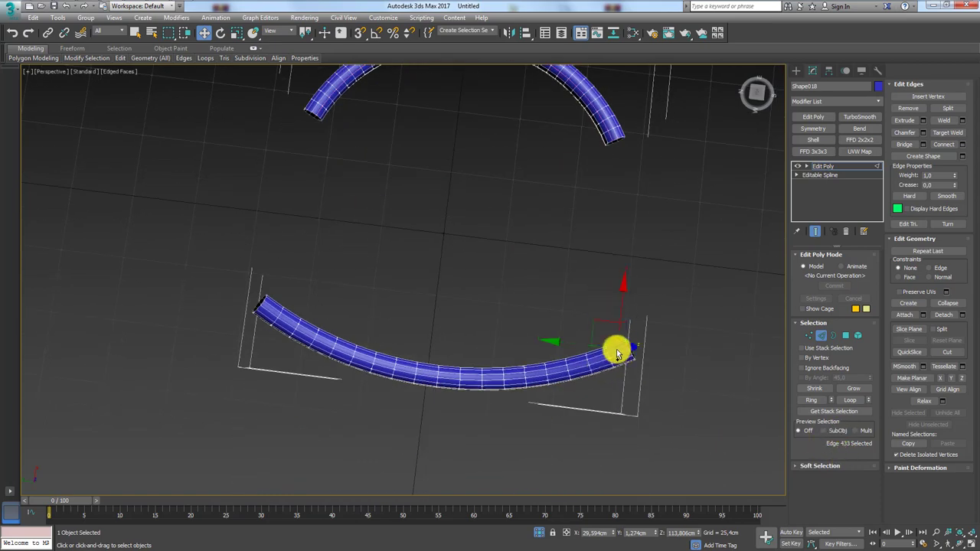
{"action": "left_click", "coordinate": [618, 353], "text": "shift"}
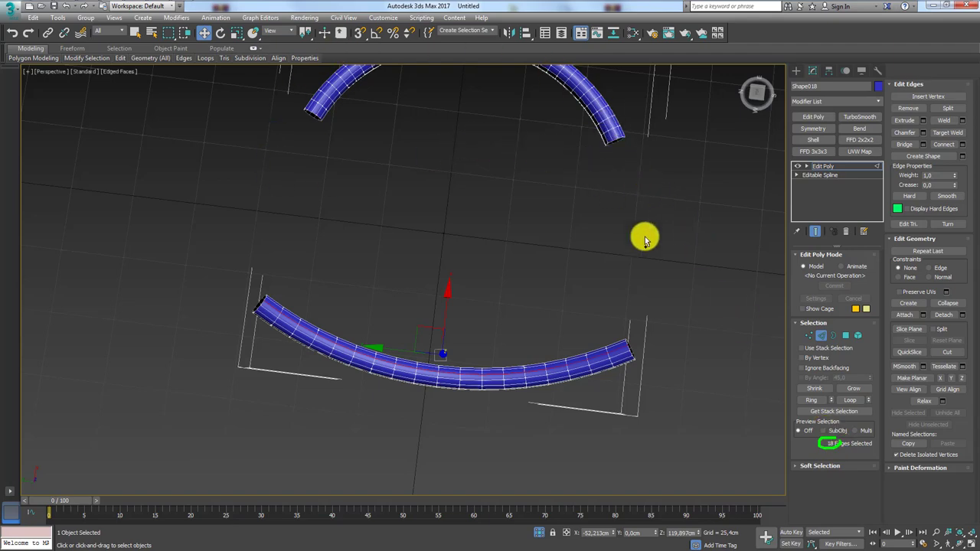
{"action": "middle_click_drag", "start_coordinate": [563, 176], "coordinate": [634, 267], "text": "alt"}
{"action": "scroll", "coordinate": [640, 287], "scroll_direction": "up", "scroll_amount": 4}
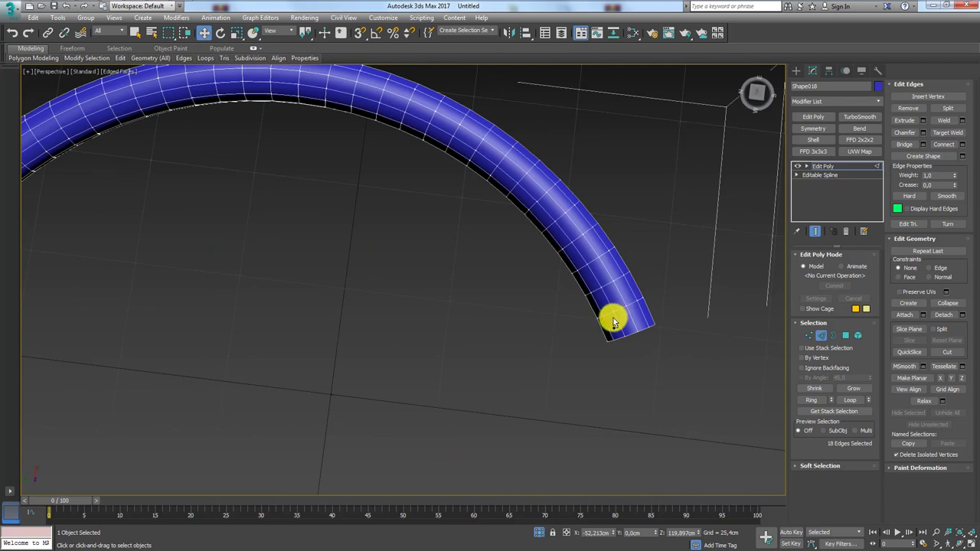
{"action": "scroll", "coordinate": [616, 314], "scroll_direction": "down", "scroll_amount": 5}
{"action": "scroll", "coordinate": [619, 306], "scroll_direction": "up", "scroll_amount": 3}
- Exit edge sub-object mode and orbit to a higher angle over the arcs
{"action": "left_click", "coordinate": [823, 166]}
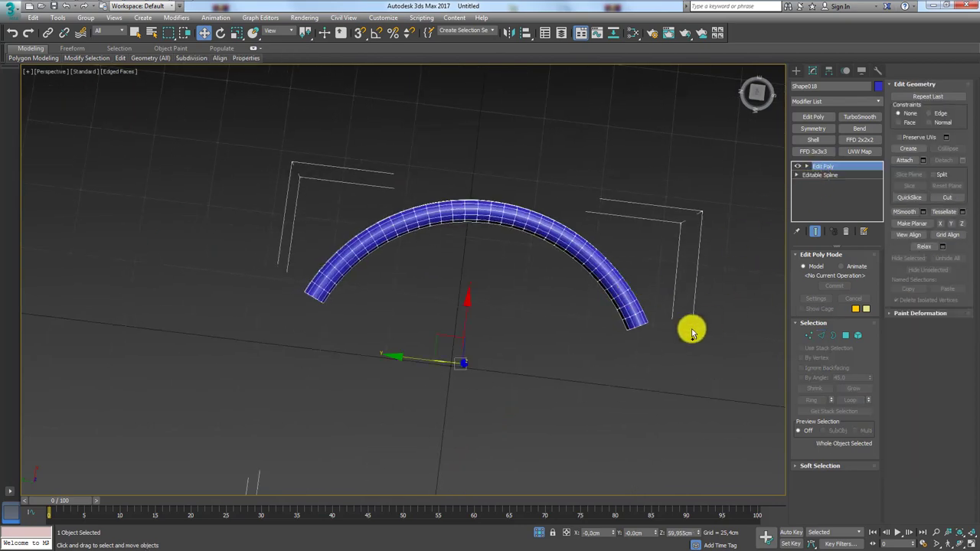
{"action": "middle_click_drag", "start_coordinate": [692, 333], "coordinate": [596, 252], "text": "alt"}
{"action": "scroll", "coordinate": [615, 314], "scroll_direction": "up", "scroll_amount": 3}
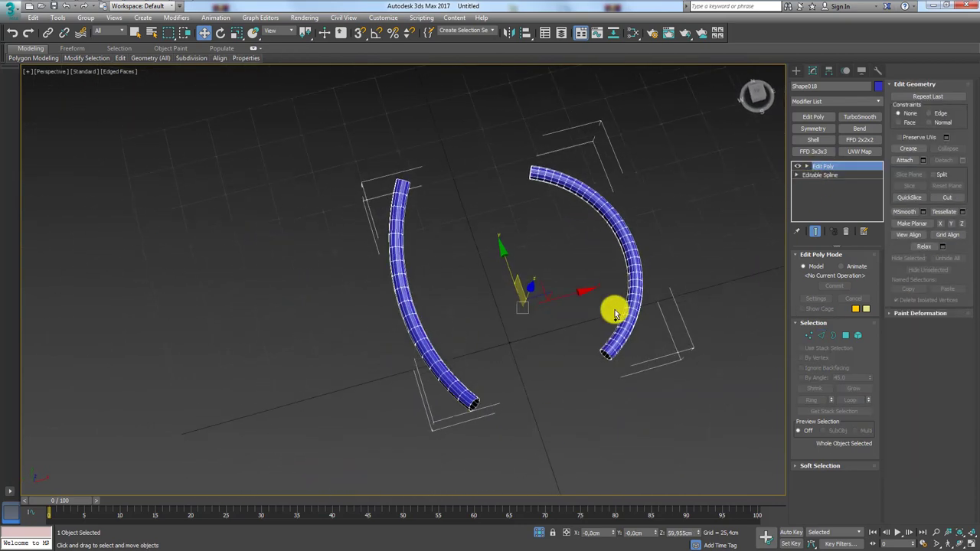
{"action": "middle_click_drag", "start_coordinate": [615, 314], "coordinate": [615, 328], "text": "alt"}
{"action": "scroll", "coordinate": [621, 344], "scroll_direction": "up", "scroll_amount": 5}
{"action": "scroll", "coordinate": [641, 361], "scroll_direction": "down", "scroll_amount": 5}
{"action": "mouse_move", "coordinate": [641, 361]}
{"action": "middle_mouse_down", "text": "alt"}
{"action": "mouse_move", "coordinate": [635, 310]}
{"action": "mouse_move", "coordinate": [631, 366]}
{"action": "middle_mouse_up", "text": "alt"}
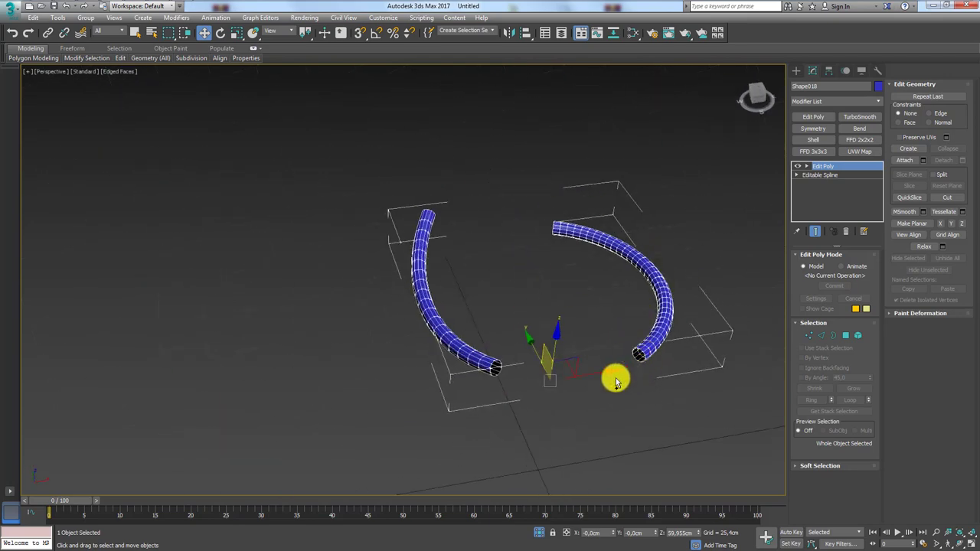
- Clone the arcs as an independent copy, Shape019, and move it below the original
{"action": "key", "text": "ctrl+v"}
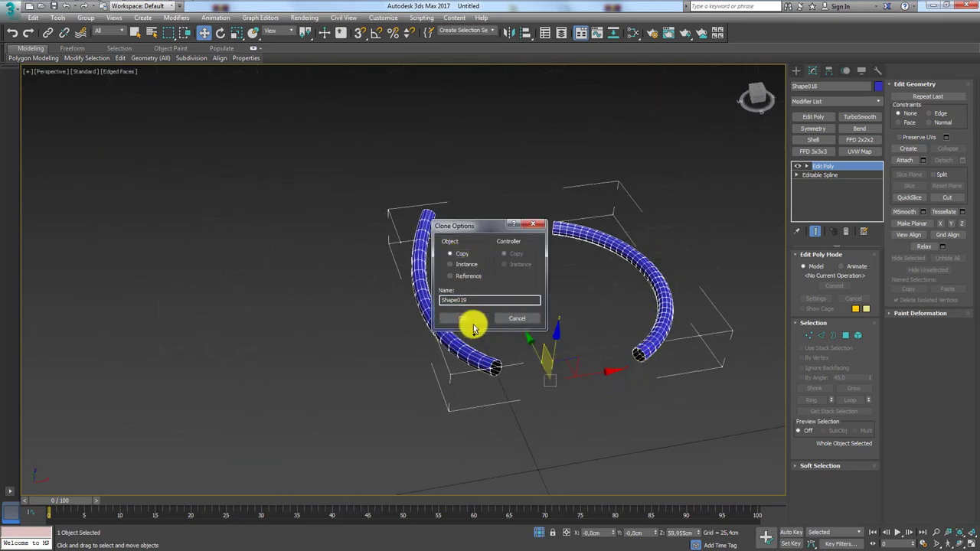
{"action": "left_click", "coordinate": [471, 322]}
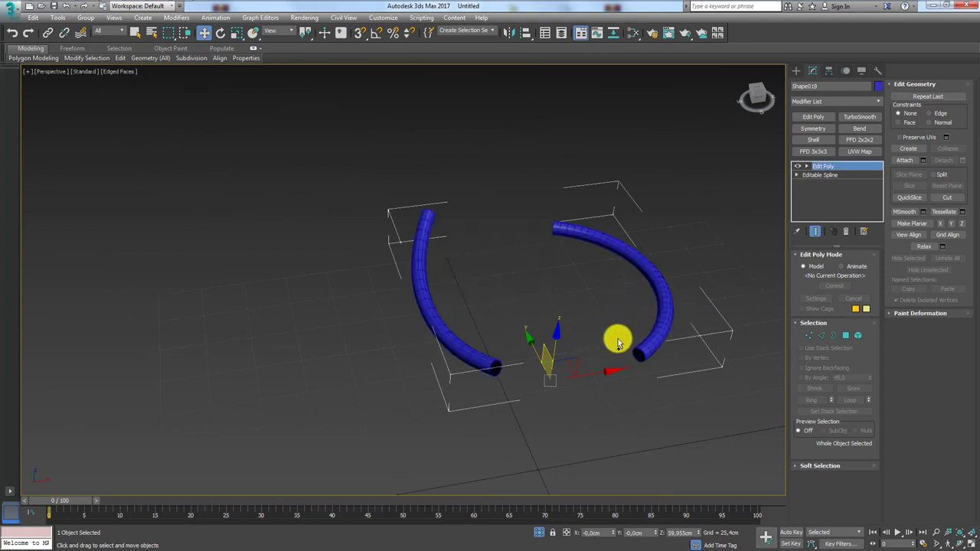
{"action": "mouse_move", "coordinate": [619, 343]}
{"action": "middle_mouse_down", "text": "alt"}
{"action": "mouse_move", "coordinate": [629, 291]}
{"action": "mouse_move", "coordinate": [575, 344]}
{"action": "middle_mouse_up", "text": "alt"}
{"action": "left_click_drag", "start_coordinate": [557, 354], "coordinate": [559, 464]}
{"action": "mouse_move", "coordinate": [558, 465]}
{"action": "middle_mouse_down", "text": "alt"}
{"action": "mouse_move", "coordinate": [595, 278]}
{"action": "mouse_move", "coordinate": [691, 302]}
{"action": "middle_mouse_up", "text": "alt"}
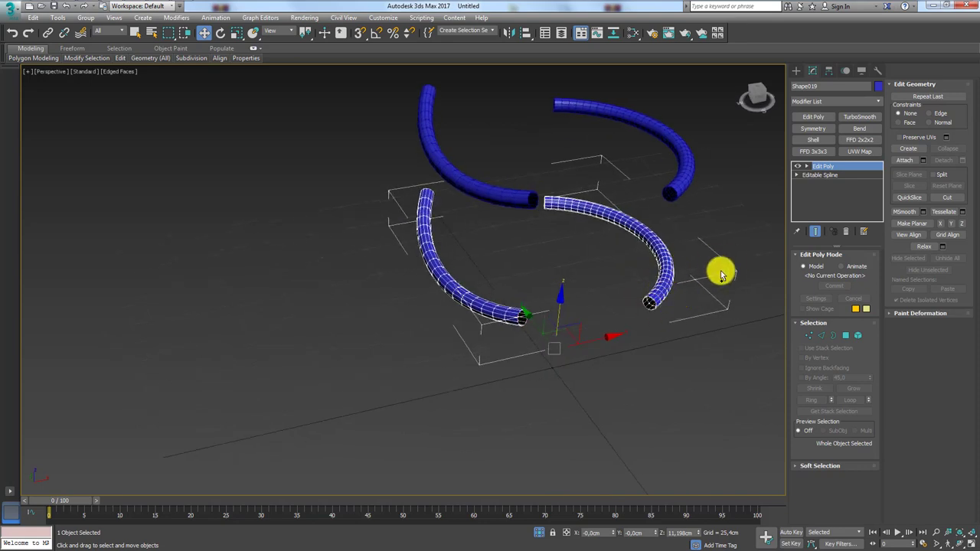
- Convert Shape019 to an Editable Poly and enter Edge mode
{"action": "right_click", "coordinate": [651, 289]}
{"action": "mouse_move", "coordinate": [674, 409]}
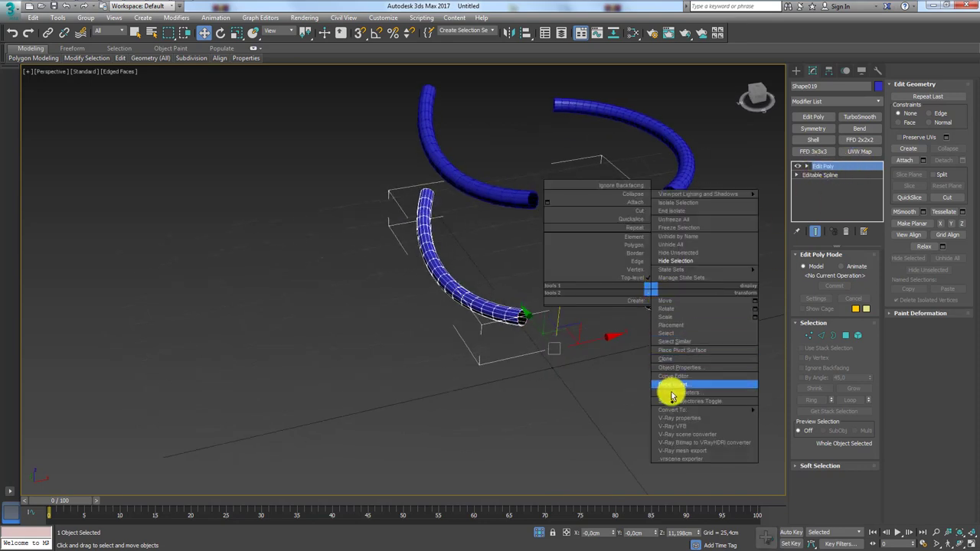
{"action": "left_click", "coordinate": [790, 419]}
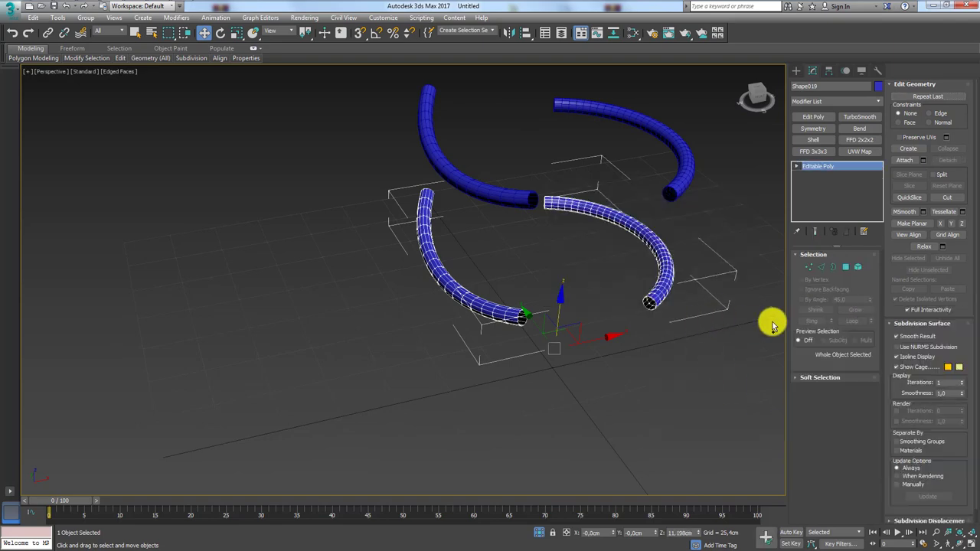
{"action": "left_click", "coordinate": [819, 266]}
{"action": "mouse_move", "coordinate": [678, 293]}
{"action": "middle_mouse_down", "text": "alt"}
{"action": "mouse_move", "coordinate": [562, 390]}
{"action": "mouse_move", "coordinate": [545, 349]}
{"action": "middle_mouse_up", "text": "alt"}
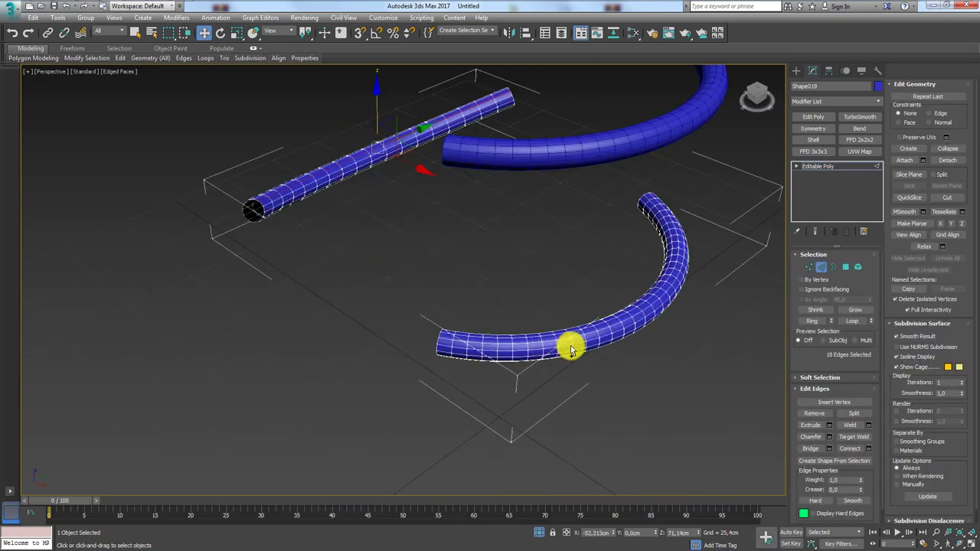
- Remove every other cross-section ring from the curved tube using Dot Ring, Loop and Remove
{"action": "double_click", "coordinate": [571, 350]}
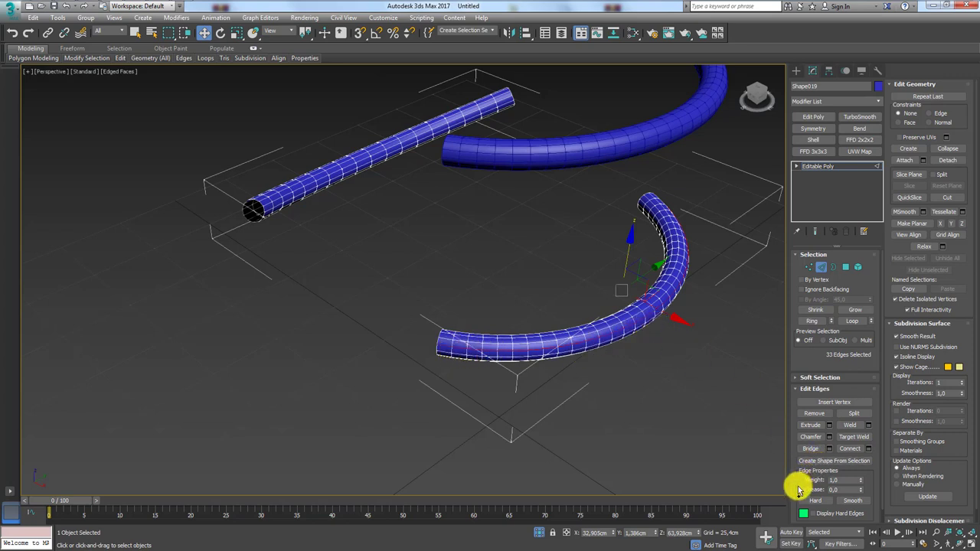
{"action": "scroll", "coordinate": [797, 460], "scroll_direction": "down", "scroll_amount": 1}
{"action": "scroll", "coordinate": [808, 375], "scroll_direction": "up", "scroll_amount": 1}
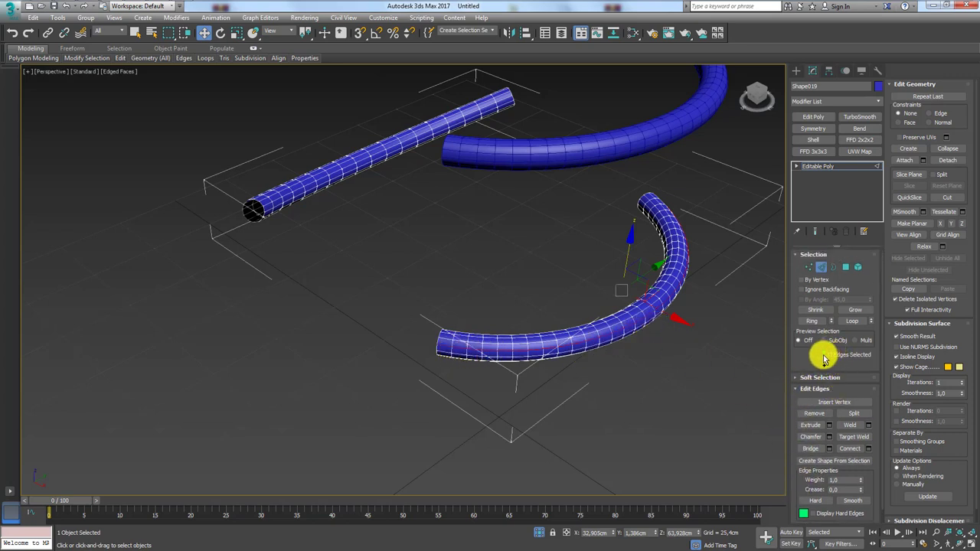
{"action": "scroll", "coordinate": [460, 346], "scroll_direction": "up", "scroll_amount": 3}
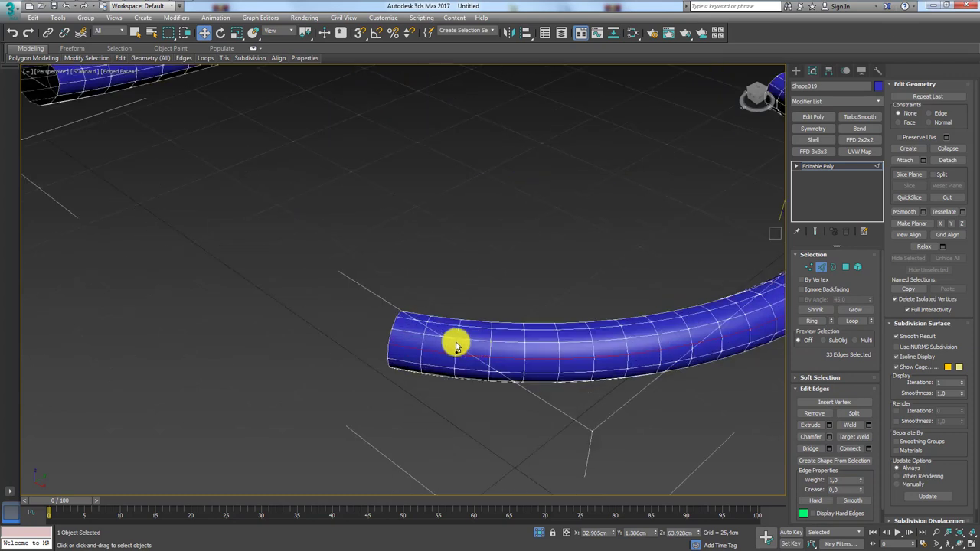
{"action": "left_click", "coordinate": [422, 334]}
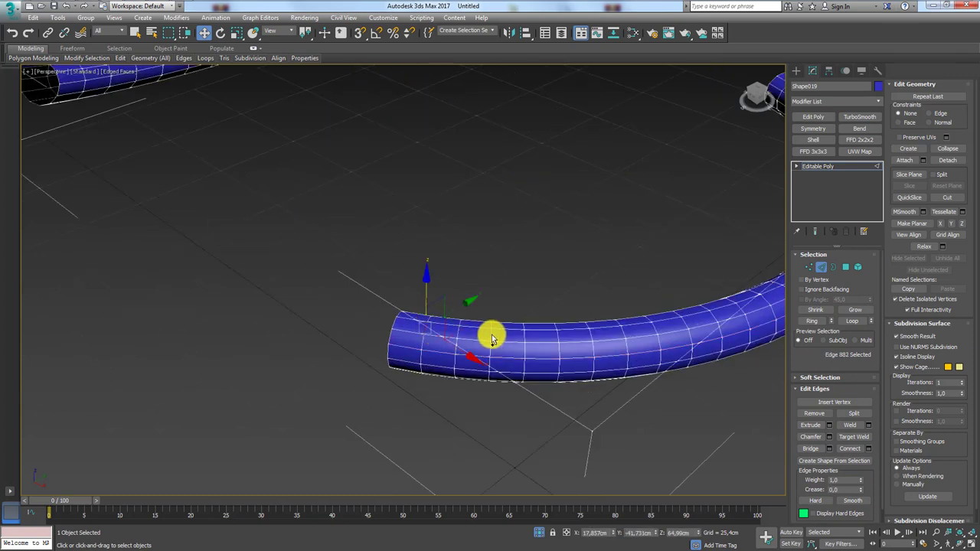
{"action": "left_click", "coordinate": [533, 332], "text": "ctrl"}
{"action": "left_click", "coordinate": [562, 337], "text": "ctrl"}
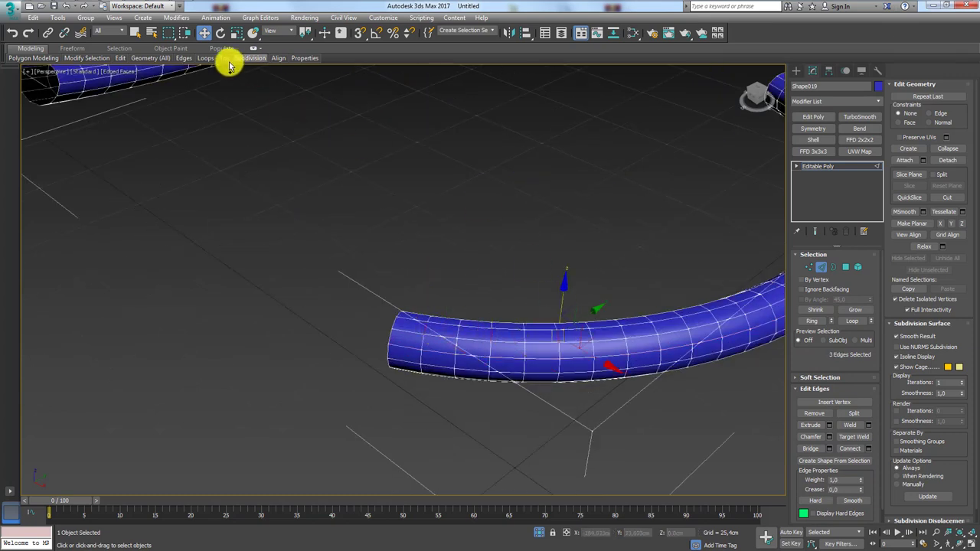
{"action": "left_click", "coordinate": [252, 48]}
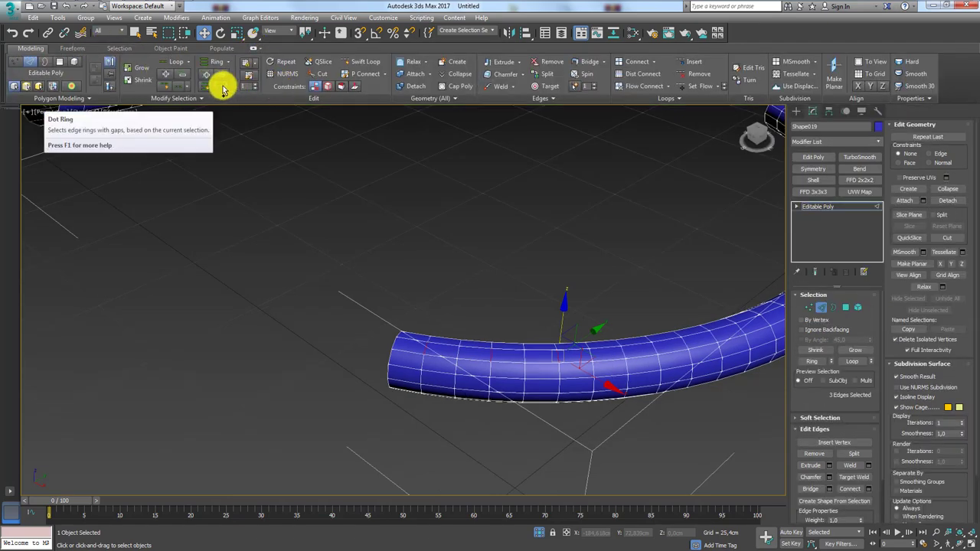
{"action": "left_click", "coordinate": [220, 89]}
{"action": "scroll", "coordinate": [432, 237], "scroll_direction": "down", "scroll_amount": 5}
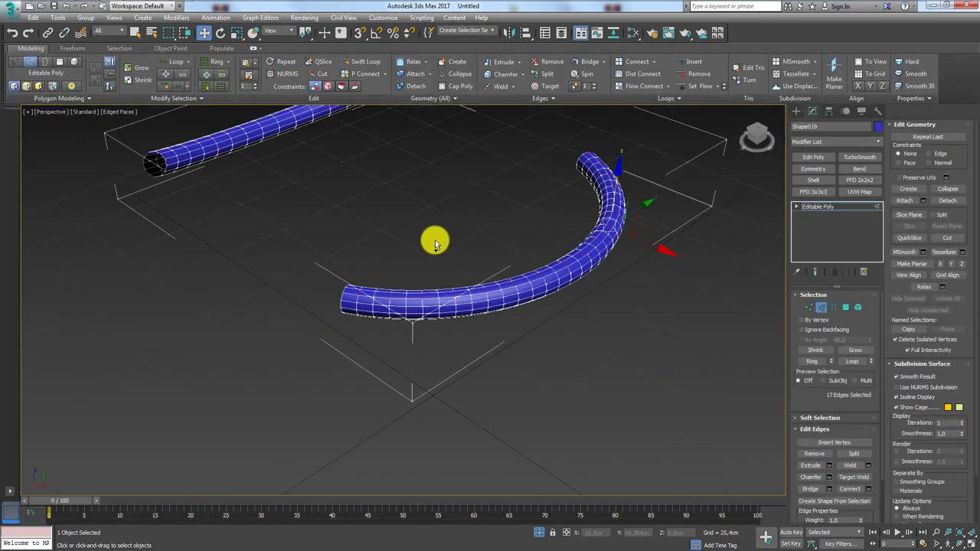
{"action": "left_click", "coordinate": [853, 350]}
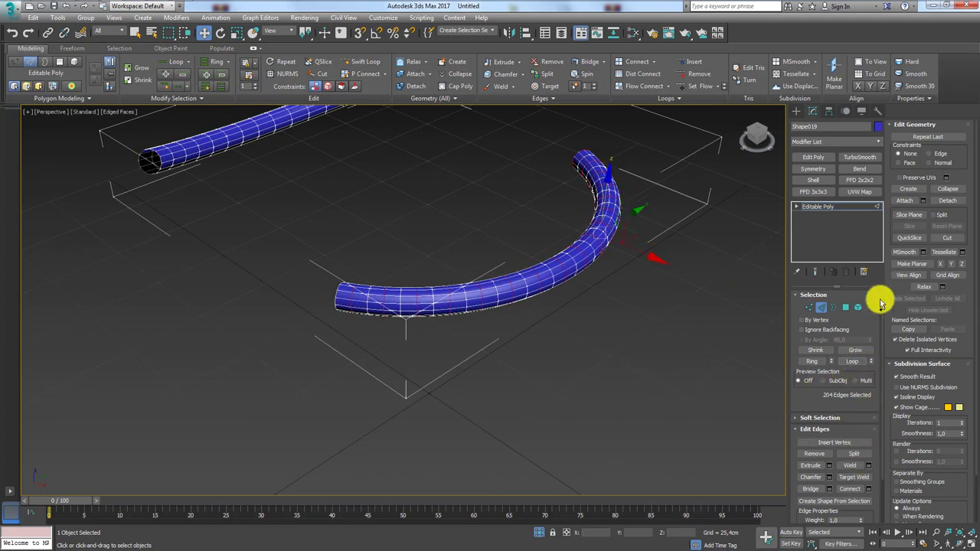
{"action": "left_click", "coordinate": [815, 454]}
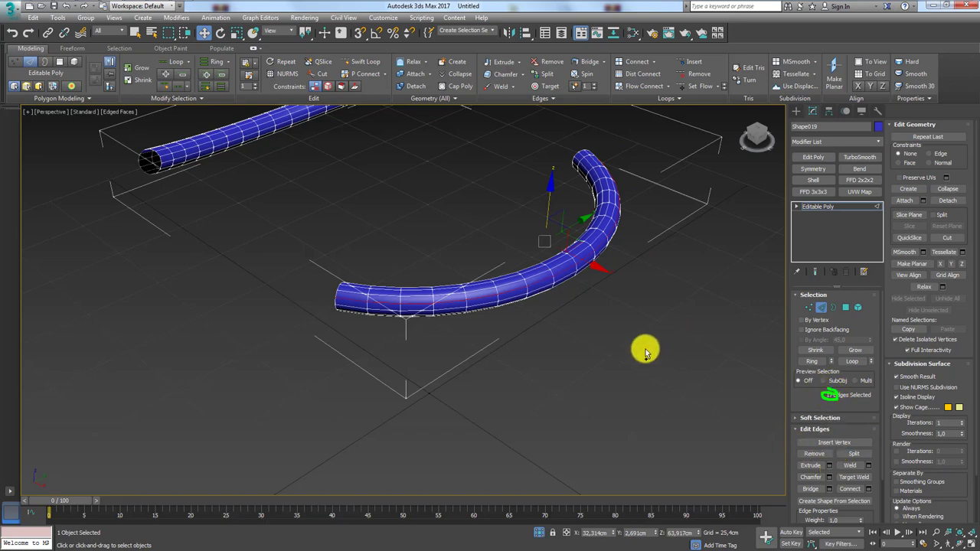
- Select two neighbouring rings mid-tube and scale them apart with Edge constraints on
{"action": "mouse_move", "coordinate": [672, 276]}
{"action": "middle_mouse_down", "text": "alt"}
{"action": "mouse_move", "coordinate": [605, 286]}
{"action": "mouse_move", "coordinate": [624, 372]}
{"action": "mouse_move", "coordinate": [585, 387]}
{"action": "middle_mouse_up", "text": "alt"}
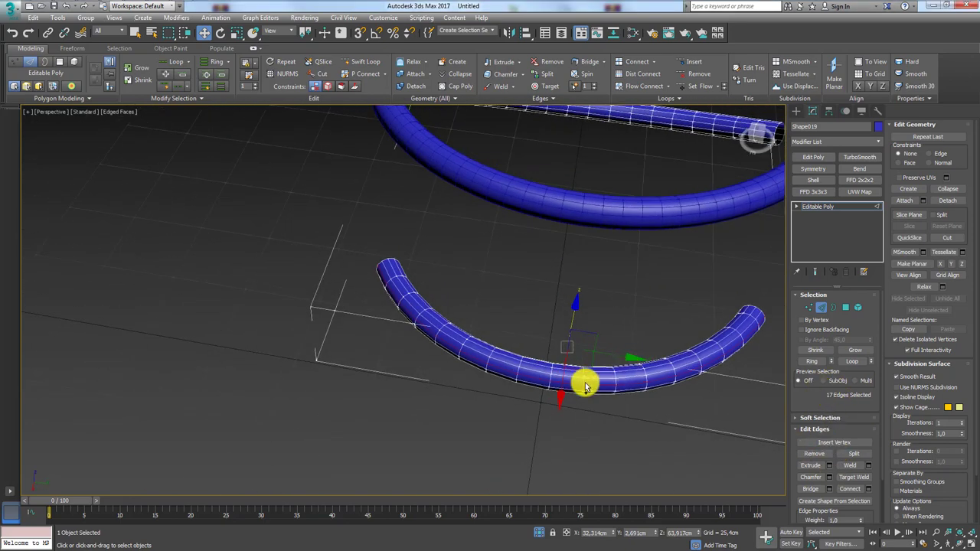
{"action": "left_click", "coordinate": [570, 388]}
{"action": "left_click", "coordinate": [818, 363]}
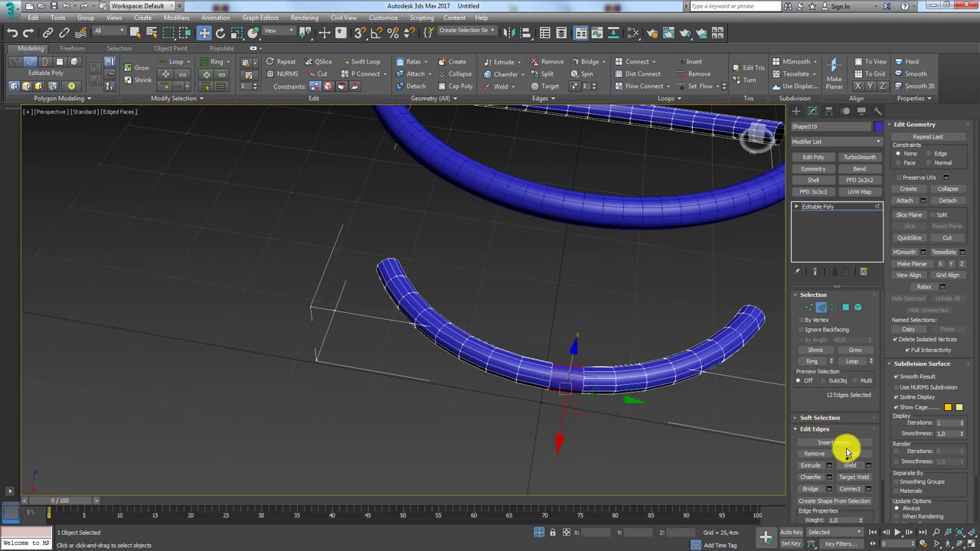
{"action": "scroll", "coordinate": [565, 362], "scroll_direction": "up", "scroll_amount": 5}
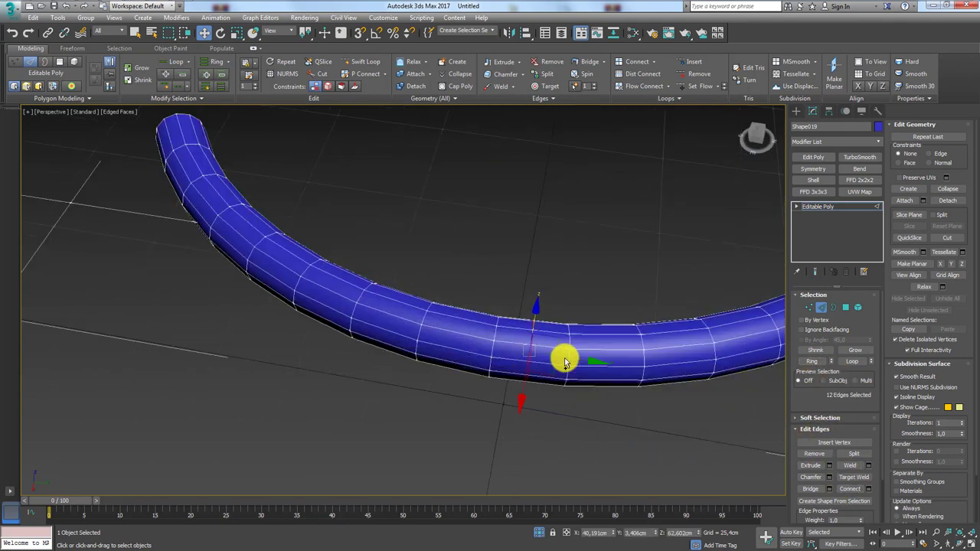
{"action": "left_click", "coordinate": [569, 348], "text": "shift"}
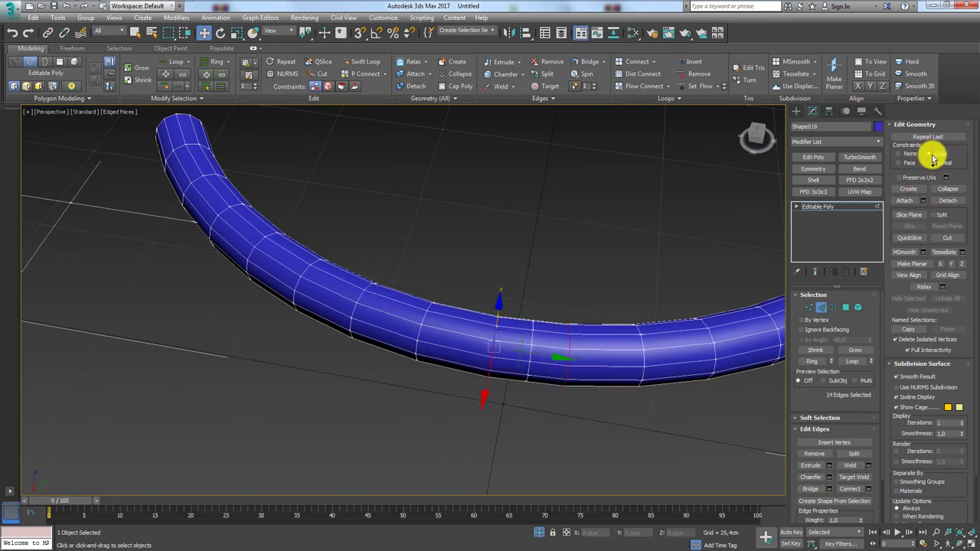
{"action": "left_click", "coordinate": [929, 154]}
{"action": "key", "text": "r"}
{"action": "left_click_drag", "start_coordinate": [565, 361], "coordinate": [615, 370]}
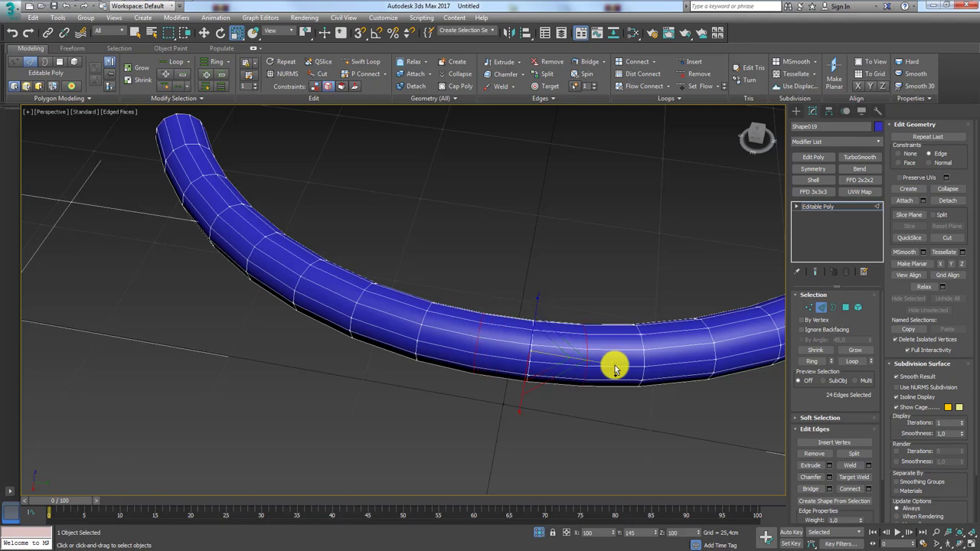
{"action": "scroll", "coordinate": [609, 371], "scroll_direction": "down", "scroll_amount": 5}
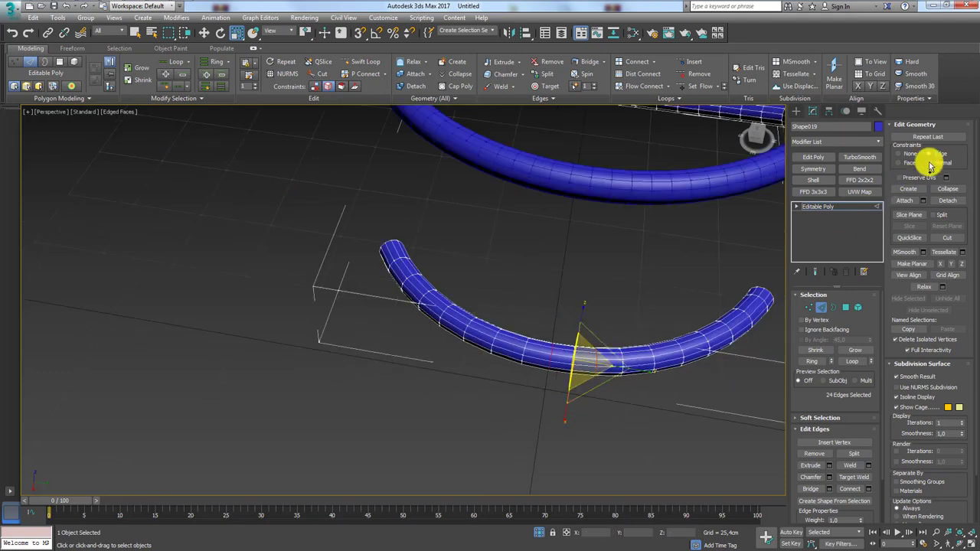
- Turn off edge constraints and delete a lengthwise edge strip to open up the tube
{"action": "left_click", "coordinate": [899, 153]}
{"action": "mouse_move", "coordinate": [524, 388]}
{"action": "middle_mouse_down", "text": "alt"}
{"action": "mouse_move", "coordinate": [586, 376]}
{"action": "mouse_move", "coordinate": [499, 396]}
{"action": "mouse_move", "coordinate": [317, 302]}
{"action": "mouse_move", "coordinate": [270, 373]}
{"action": "mouse_move", "coordinate": [333, 323]}
{"action": "mouse_move", "coordinate": [381, 317]}
{"action": "mouse_move", "coordinate": [346, 318]}
{"action": "mouse_move", "coordinate": [411, 344]}
{"action": "mouse_move", "coordinate": [294, 296]}
{"action": "mouse_move", "coordinate": [278, 307]}
{"action": "mouse_move", "coordinate": [252, 247]}
{"action": "middle_mouse_up", "text": "alt"}
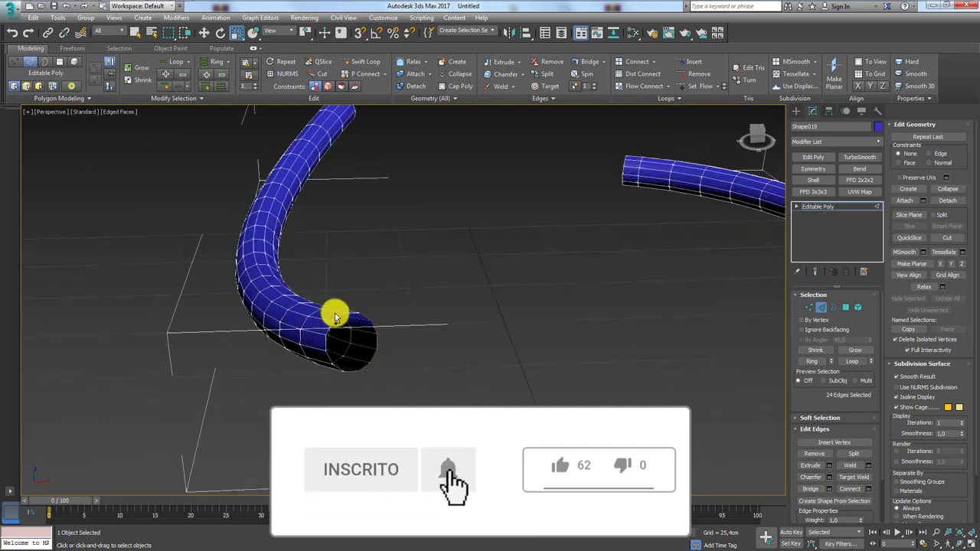
{"action": "left_click", "coordinate": [334, 316]}
{"action": "left_click", "coordinate": [373, 328]}
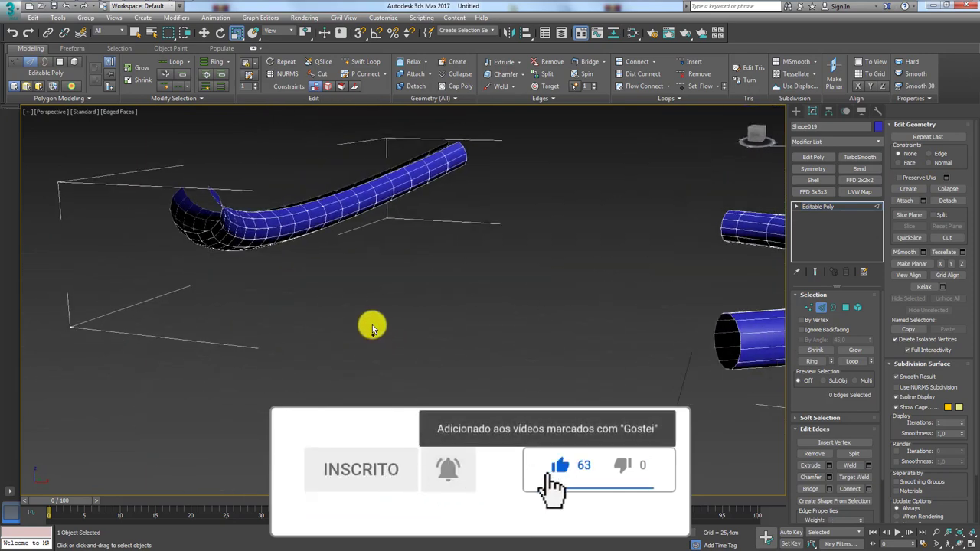
{"action": "double_click", "coordinate": [268, 277]}
{"action": "key", "text": "Delete"}
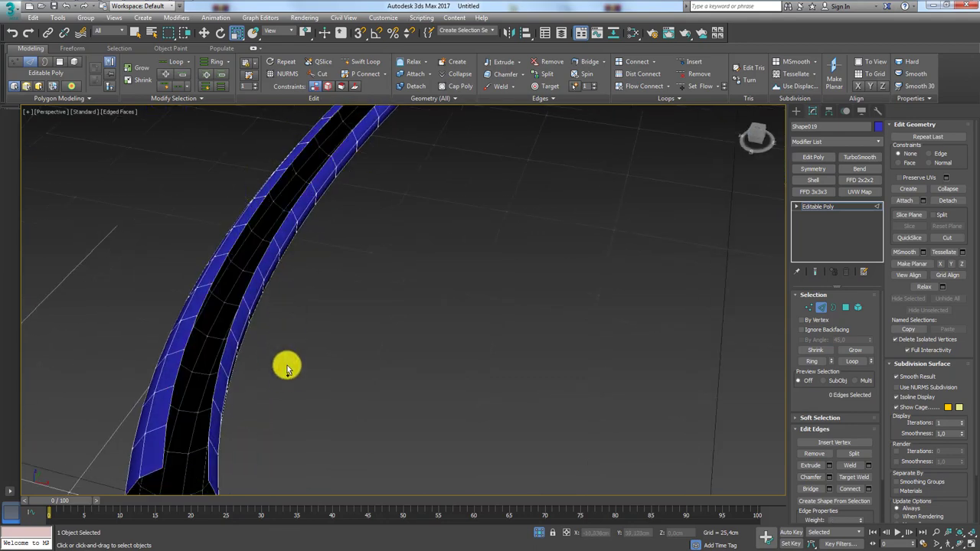
{"action": "mouse_move", "coordinate": [284, 365]}
{"action": "middle_mouse_down", "text": "alt"}
{"action": "mouse_move", "coordinate": [269, 278]}
{"action": "mouse_move", "coordinate": [312, 278]}
{"action": "middle_mouse_up", "text": "alt"}
- Select the open border loop of the other tube
{"action": "scroll", "coordinate": [332, 287], "scroll_direction": "down", "scroll_amount": 3}
{"action": "middle_click_drag", "start_coordinate": [598, 297], "coordinate": [438, 313]}
{"action": "scroll", "coordinate": [590, 324], "scroll_direction": "up", "scroll_amount": 5}
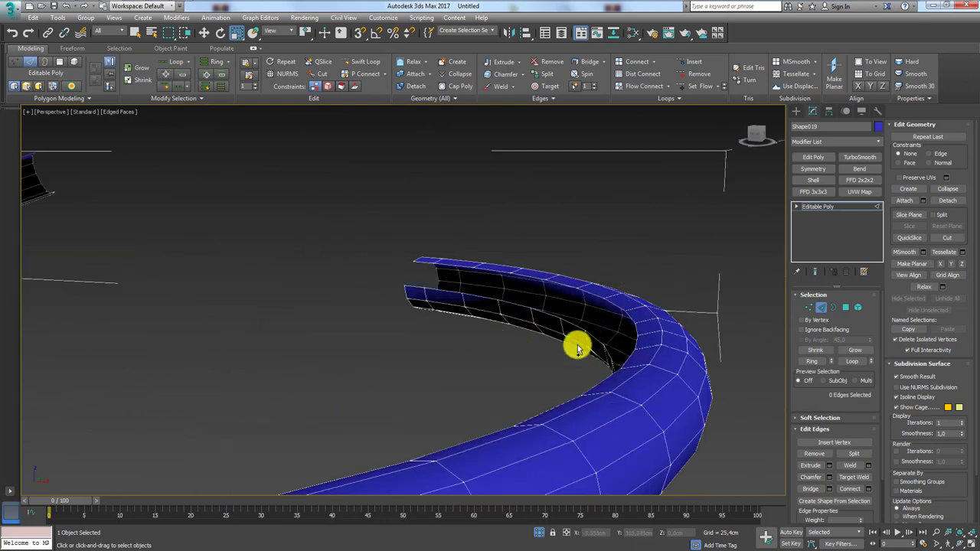
{"action": "scroll", "coordinate": [566, 341], "scroll_direction": "down", "scroll_amount": 3}
{"action": "mouse_move", "coordinate": [531, 350]}
{"action": "middle_mouse_down", "text": "alt"}
{"action": "mouse_move", "coordinate": [540, 335]}
{"action": "mouse_move", "coordinate": [576, 357]}
{"action": "mouse_move", "coordinate": [608, 346]}
{"action": "mouse_move", "coordinate": [621, 353]}
{"action": "middle_mouse_up", "text": "alt"}
{"action": "scroll", "coordinate": [598, 354], "scroll_direction": "up", "scroll_amount": 3}
{"action": "double_click", "coordinate": [624, 352]}
- Add the second open border loop and bridge both into a broad seat surface
{"action": "scroll", "coordinate": [580, 350], "scroll_direction": "down", "scroll_amount": 3}
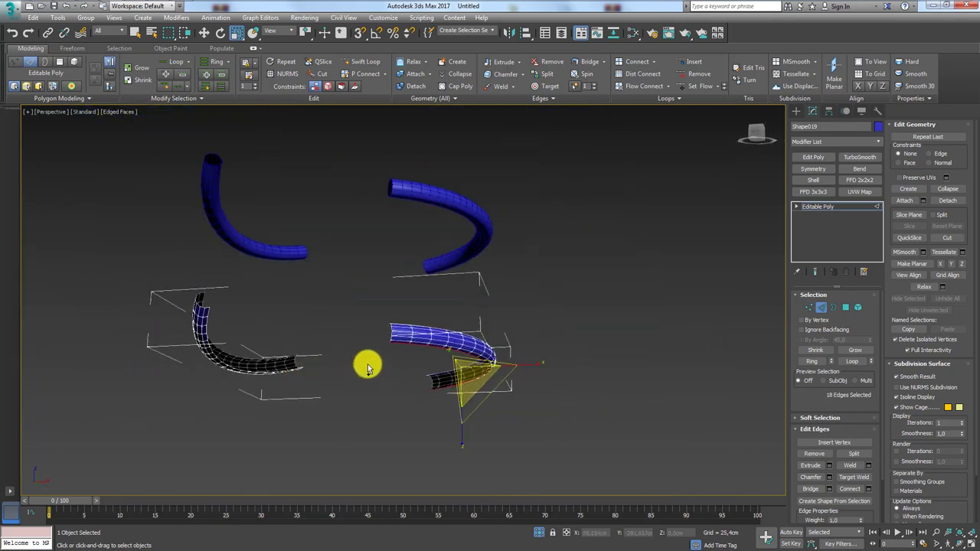
{"action": "scroll", "coordinate": [426, 276], "scroll_direction": "up", "scroll_amount": 3}
{"action": "mouse_move", "coordinate": [368, 365]}
{"action": "middle_mouse_down", "text": "alt"}
{"action": "mouse_move", "coordinate": [426, 276]}
{"action": "mouse_move", "coordinate": [363, 282]}
{"action": "mouse_move", "coordinate": [453, 300]}
{"action": "mouse_move", "coordinate": [529, 294]}
{"action": "mouse_move", "coordinate": [594, 313]}
{"action": "middle_mouse_up", "text": "alt"}
{"action": "key", "text": "w"}
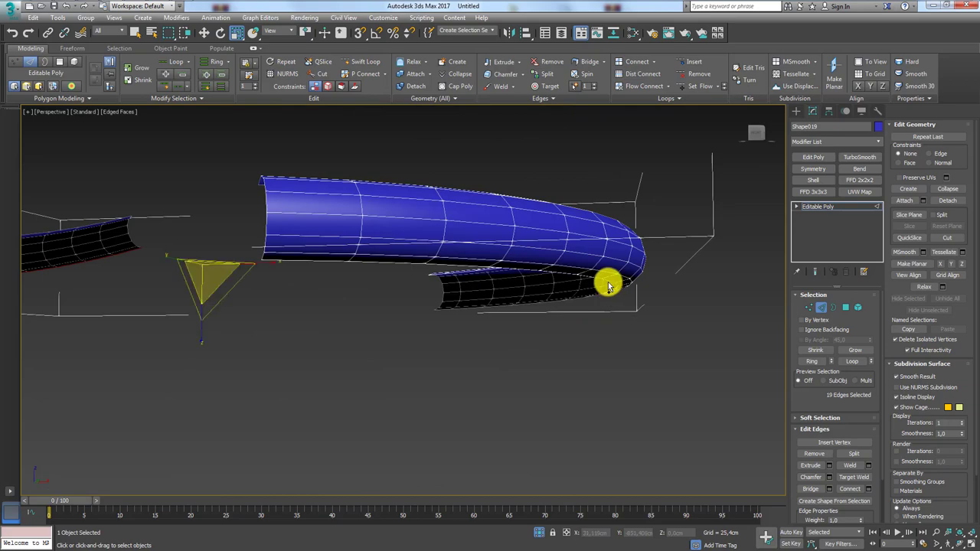
{"action": "mouse_move", "coordinate": [551, 368]}
{"action": "middle_mouse_down", "text": "alt"}
{"action": "mouse_move", "coordinate": [490, 317]}
{"action": "mouse_move", "coordinate": [445, 252]}
{"action": "mouse_move", "coordinate": [448, 171]}
{"action": "middle_mouse_up", "text": "alt"}
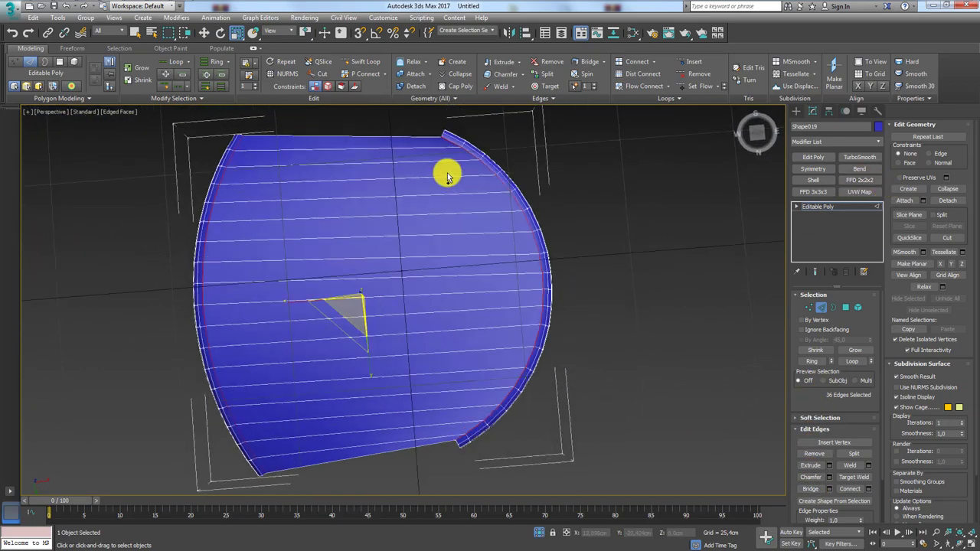
{"action": "mouse_move", "coordinate": [483, 383]}
{"action": "middle_mouse_down", "text": "alt"}
{"action": "mouse_move", "coordinate": [459, 212]}
{"action": "mouse_move", "coordinate": [477, 357]}
{"action": "mouse_move", "coordinate": [470, 383]}
{"action": "middle_mouse_up", "text": "alt"}
{"action": "scroll", "coordinate": [497, 421], "scroll_direction": "up", "scroll_amount": 2}
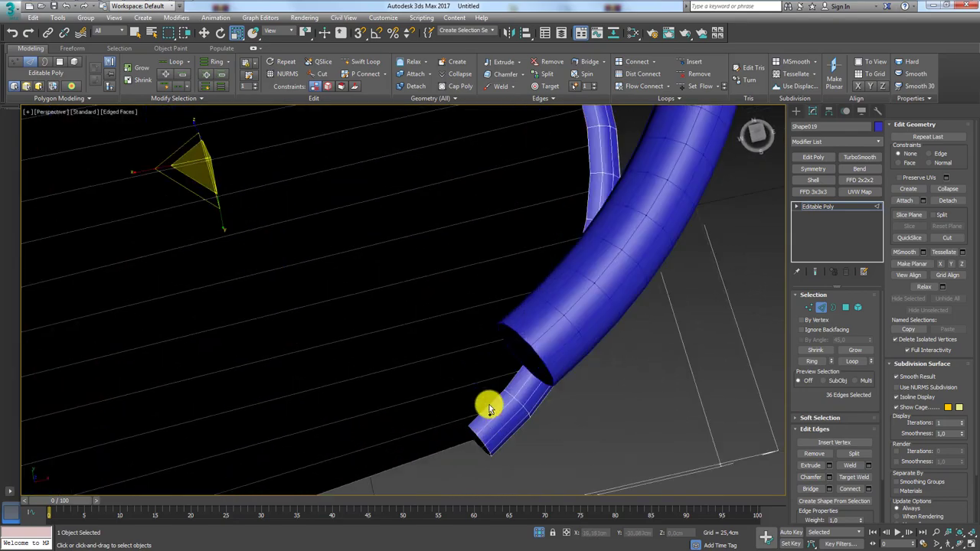
{"action": "scroll", "coordinate": [490, 403], "scroll_direction": "down", "scroll_amount": 5}
{"action": "mouse_move", "coordinate": [501, 398]}
{"action": "middle_mouse_down", "text": "alt"}
{"action": "mouse_move", "coordinate": [465, 385]}
{"action": "mouse_move", "coordinate": [449, 399]}
{"action": "mouse_move", "coordinate": [466, 333]}
{"action": "mouse_move", "coordinate": [241, 184]}
{"action": "middle_mouse_up", "text": "alt"}
{"action": "double_click", "coordinate": [254, 174], "text": "ctrl"}
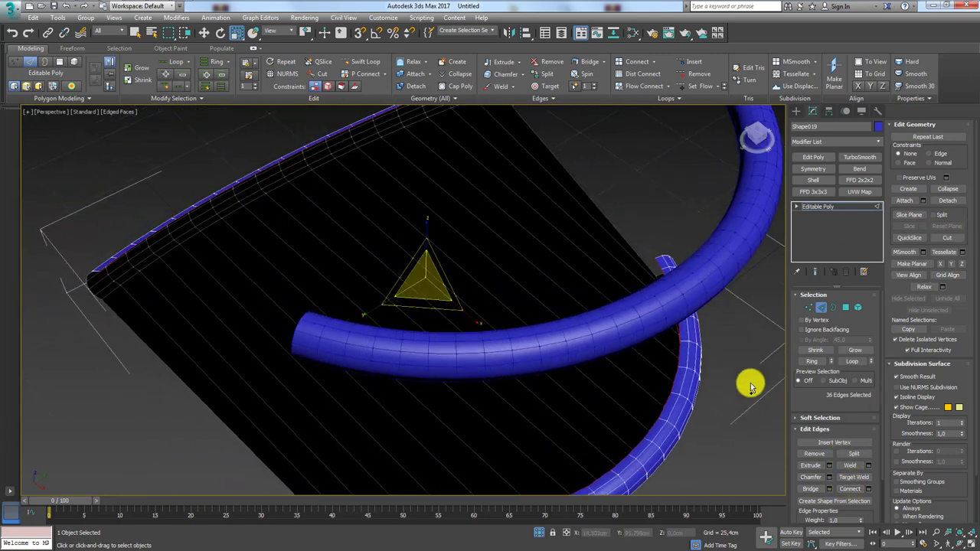
{"action": "left_click", "coordinate": [811, 489]}
- Reselect the two open border loops and bridge the seat gap into a solid surface
{"action": "middle_click_drag", "start_coordinate": [591, 407], "coordinate": [627, 404], "text": "alt"}
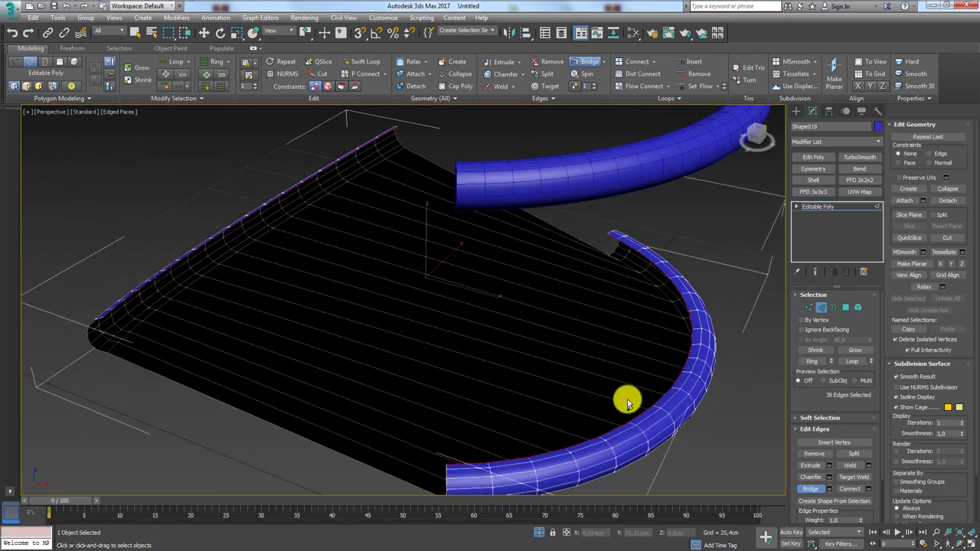
{"action": "double_click", "coordinate": [665, 397]}
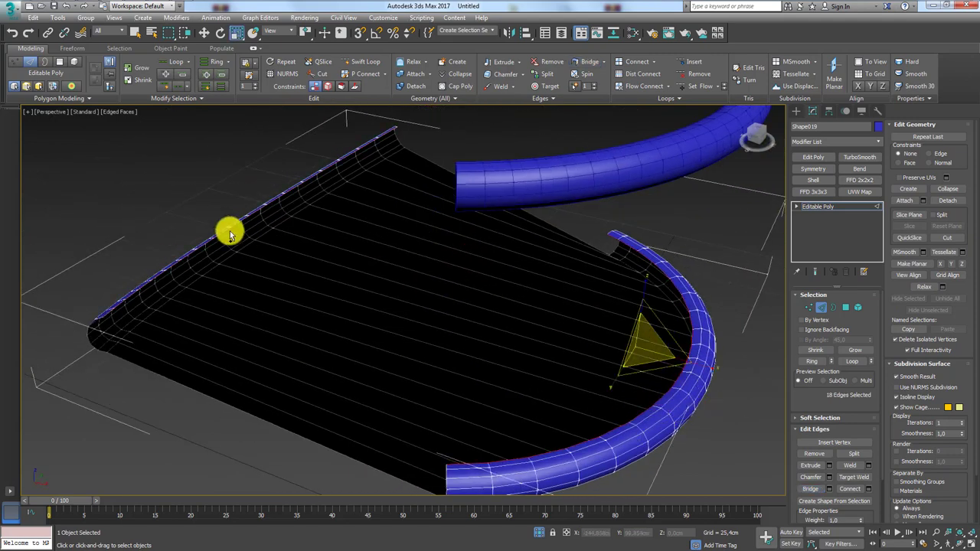
{"action": "double_click", "coordinate": [256, 213], "text": "ctrl"}
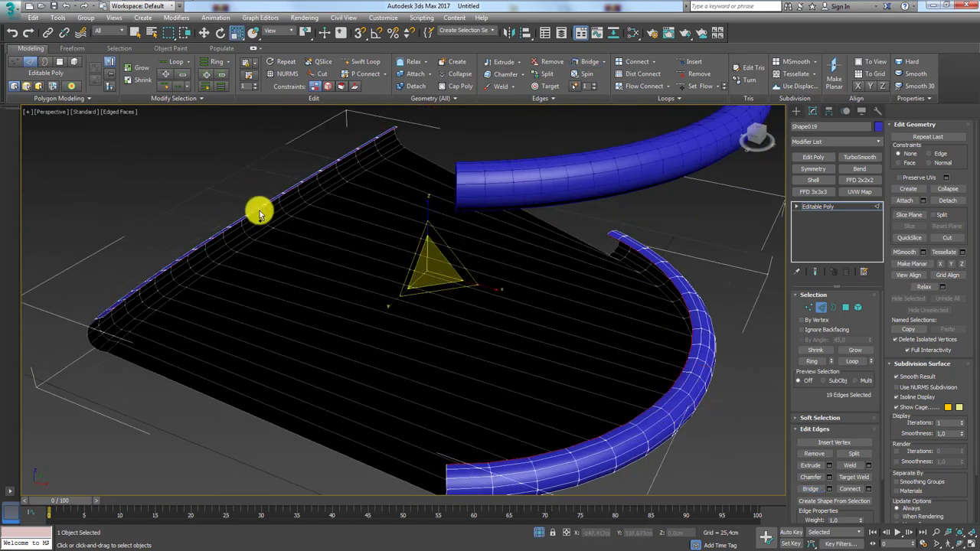
{"action": "left_click", "coordinate": [810, 489]}
- Select the seat's edge loops with Ring and Loop, then use Create Shape From Selection
{"action": "mouse_move", "coordinate": [766, 467]}
{"action": "middle_mouse_down", "text": "alt"}
{"action": "mouse_move", "coordinate": [700, 453]}
{"action": "mouse_move", "coordinate": [715, 451]}
{"action": "mouse_move", "coordinate": [553, 479]}
{"action": "middle_mouse_up", "text": "alt"}
{"action": "left_click_drag", "start_coordinate": [553, 479], "coordinate": [737, 416]}
{"action": "left_click", "coordinate": [823, 364]}
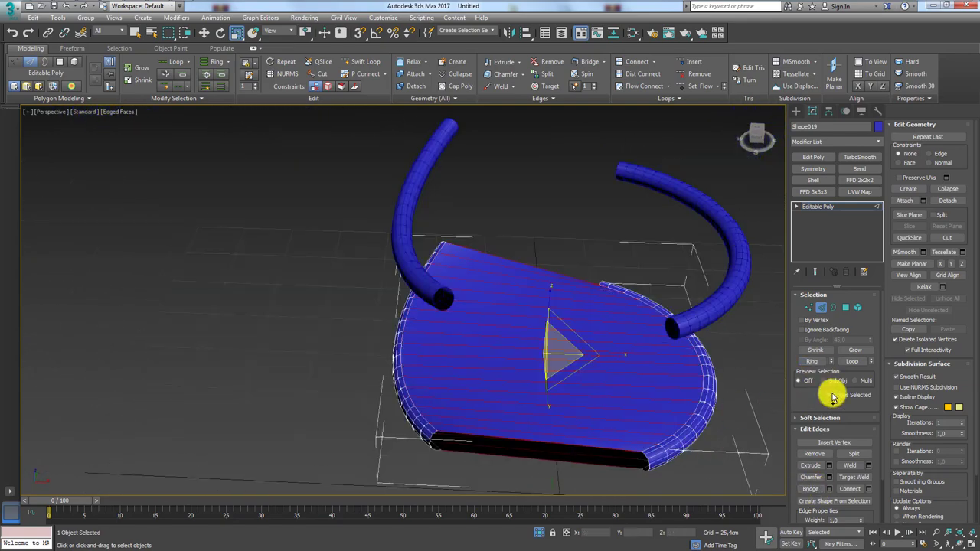
{"action": "left_click", "coordinate": [852, 362]}
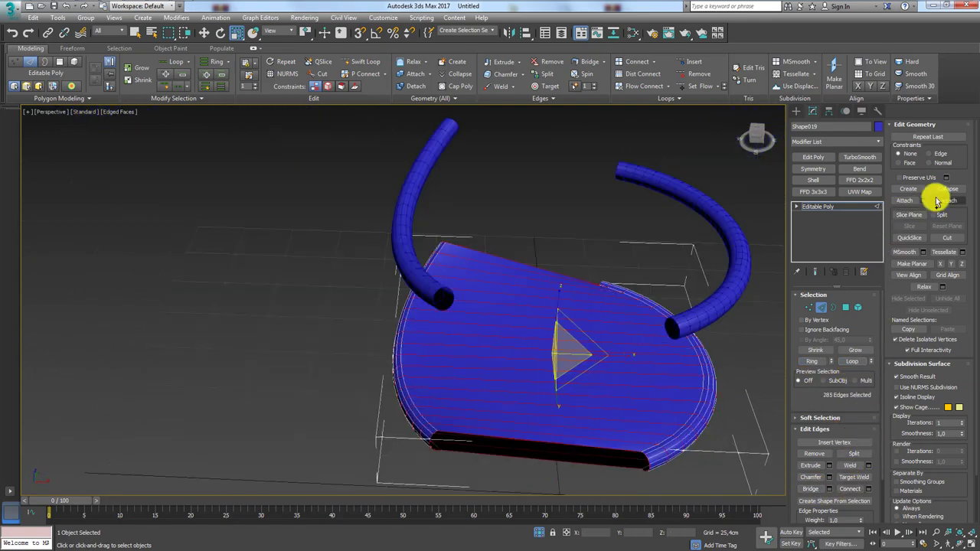
{"action": "scroll", "coordinate": [874, 460], "scroll_direction": "down", "scroll_amount": 2}
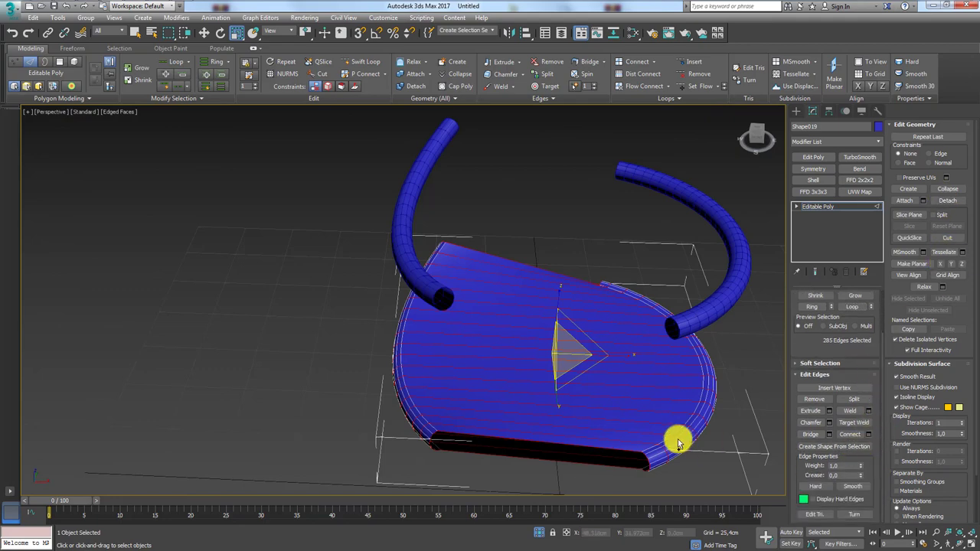
{"action": "middle_click_drag", "start_coordinate": [678, 443], "coordinate": [814, 426], "text": "alt"}
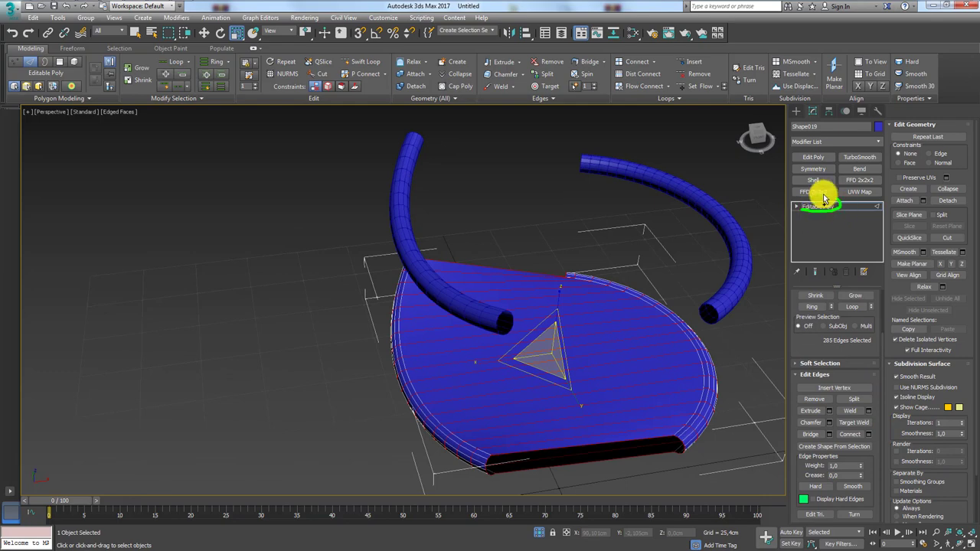
{"action": "left_click", "coordinate": [844, 448]}
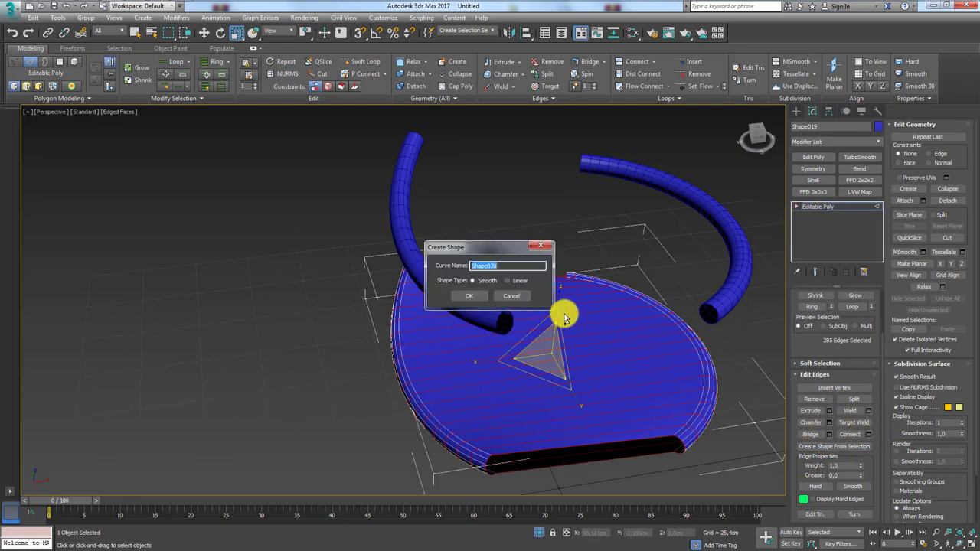